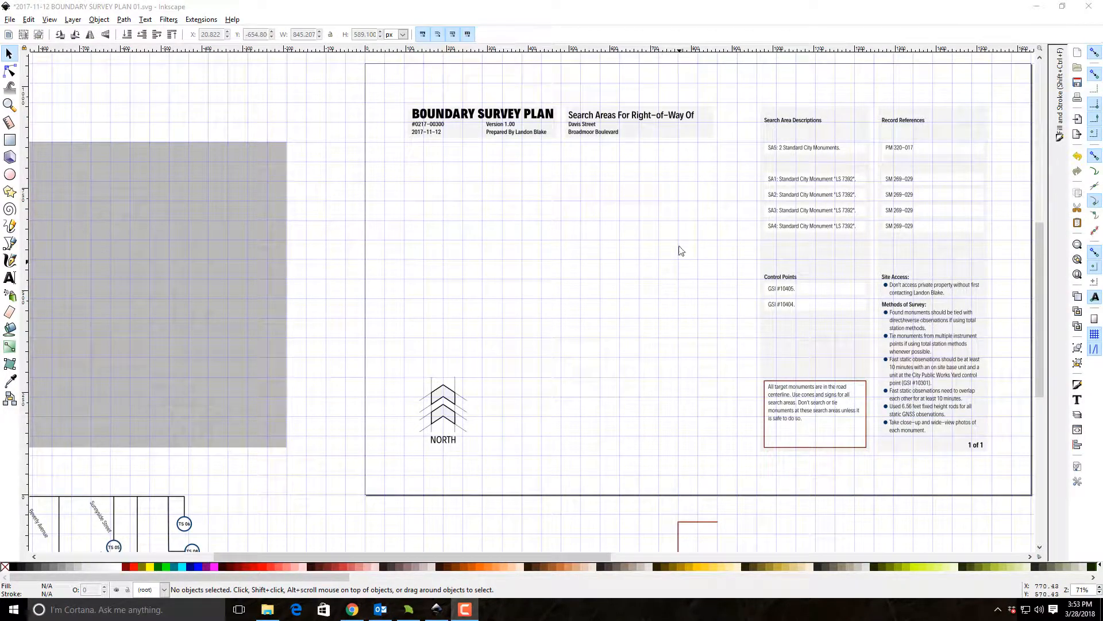
# Switch to File Explorer and open the job's Field > Outgoing > 20180328-BOUNDARY SEARCH folder.
pyautogui.click(1038, 8)
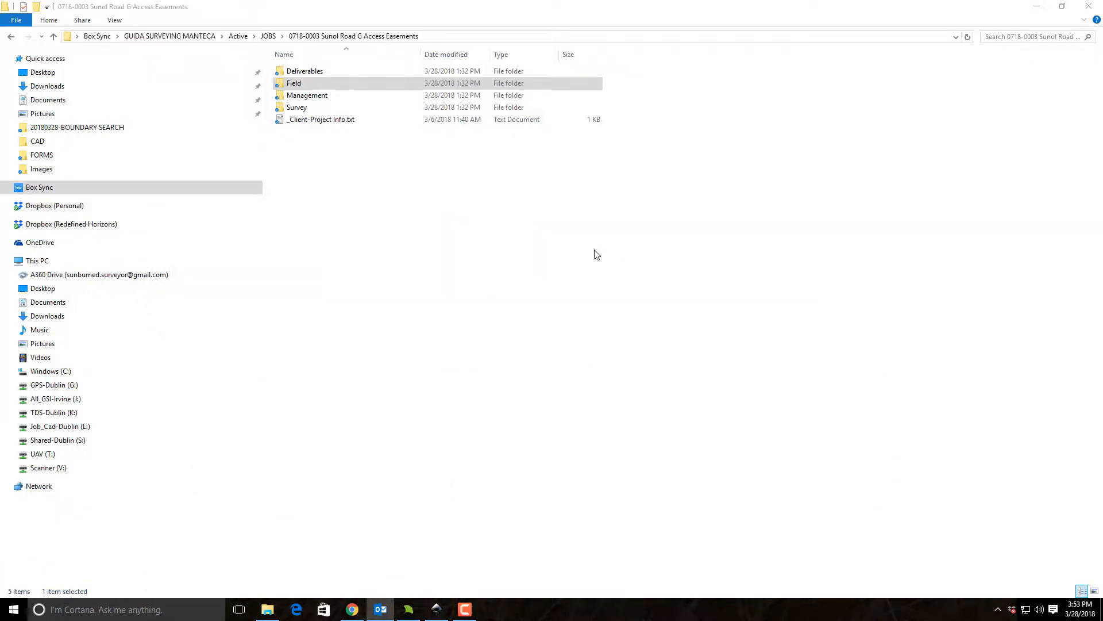
pyautogui.doubleClick(296, 85)
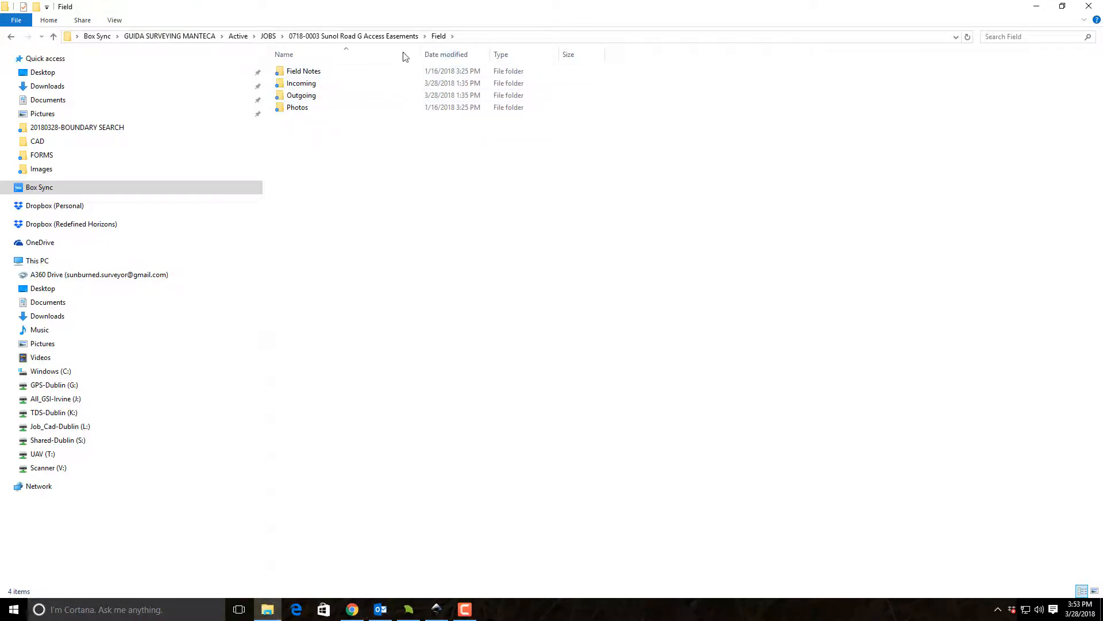
pyautogui.doubleClick(300, 94)
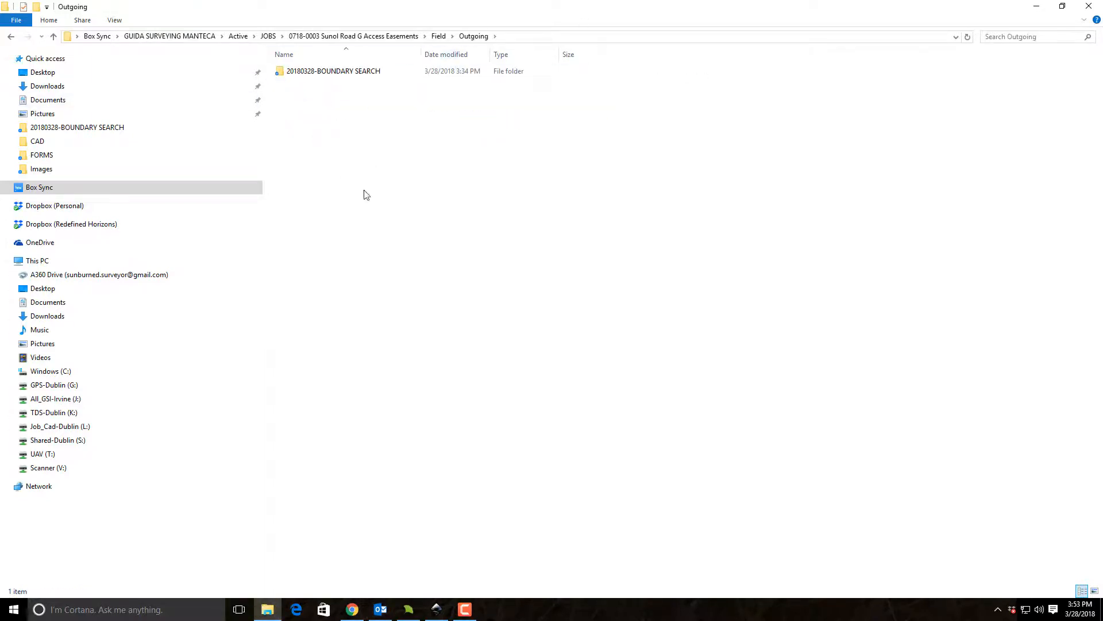
pyautogui.click(324, 73)
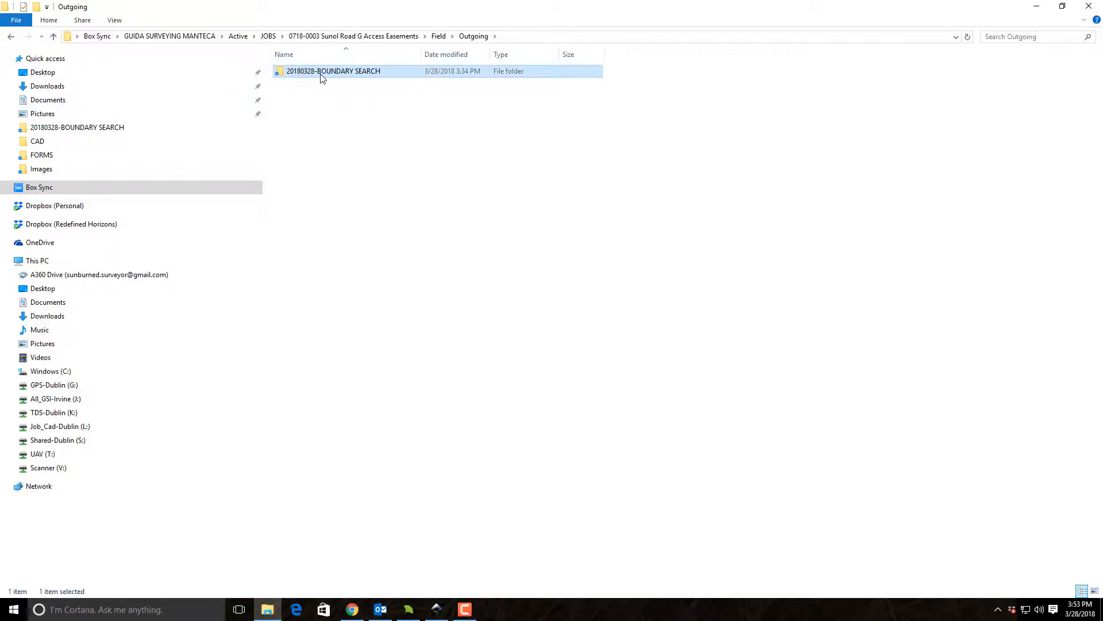
pyautogui.doubleClick(352, 75)
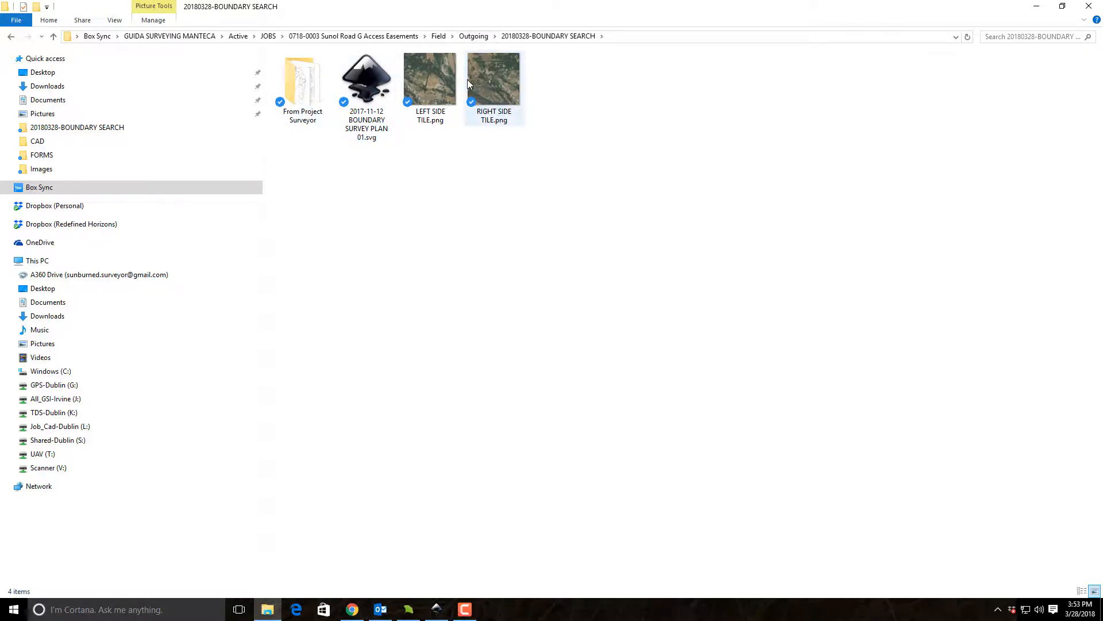
# Review the two side tile images and the boundary survey plan SVG, and open the From Project Surveyor folder.
pyautogui.click(429, 81)
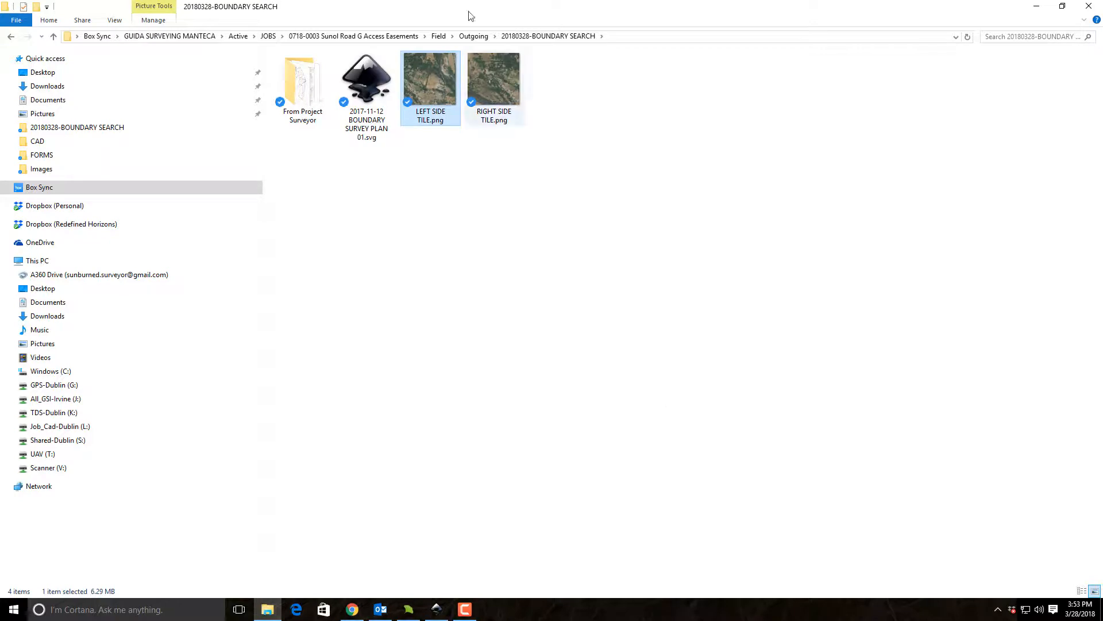
pyautogui.click(477, 82)
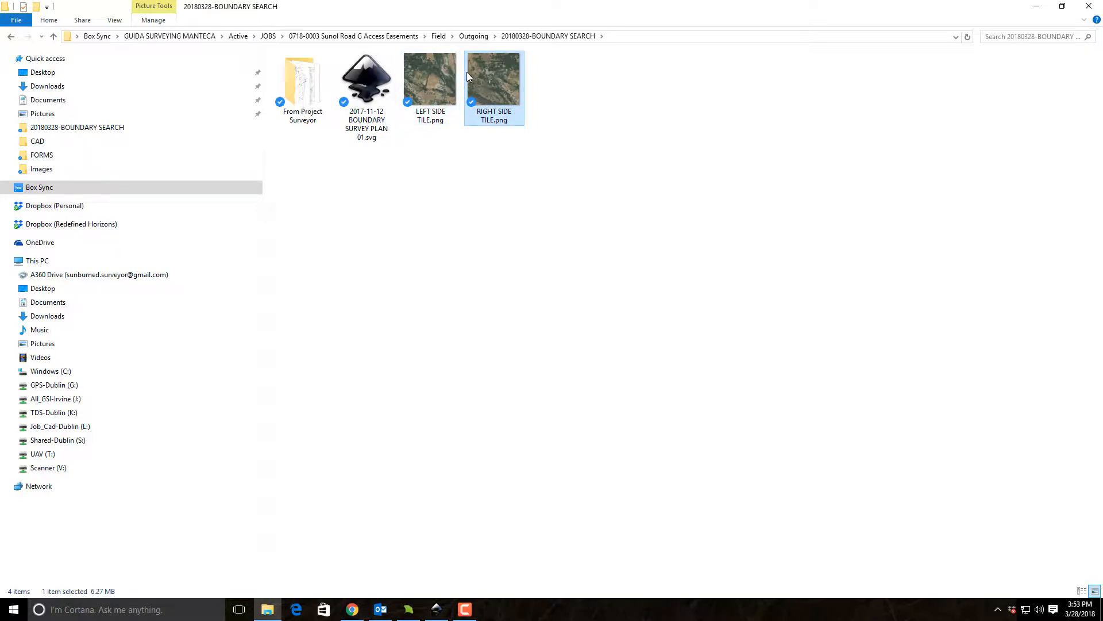
pyautogui.click(376, 77)
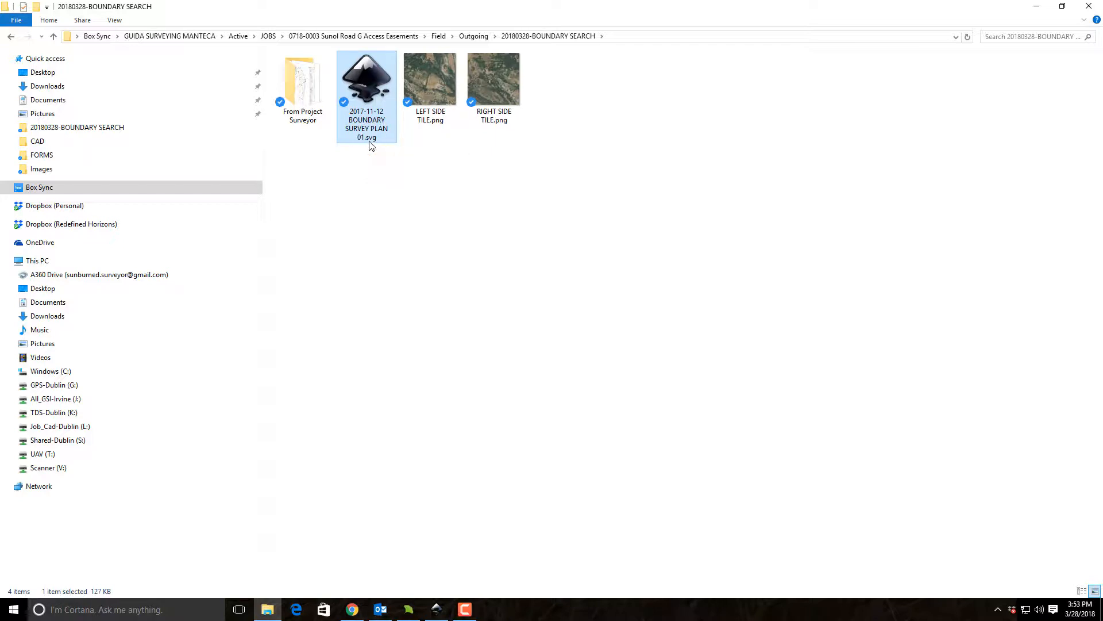
pyautogui.click(309, 90)
pyautogui.doubleClick(307, 92)
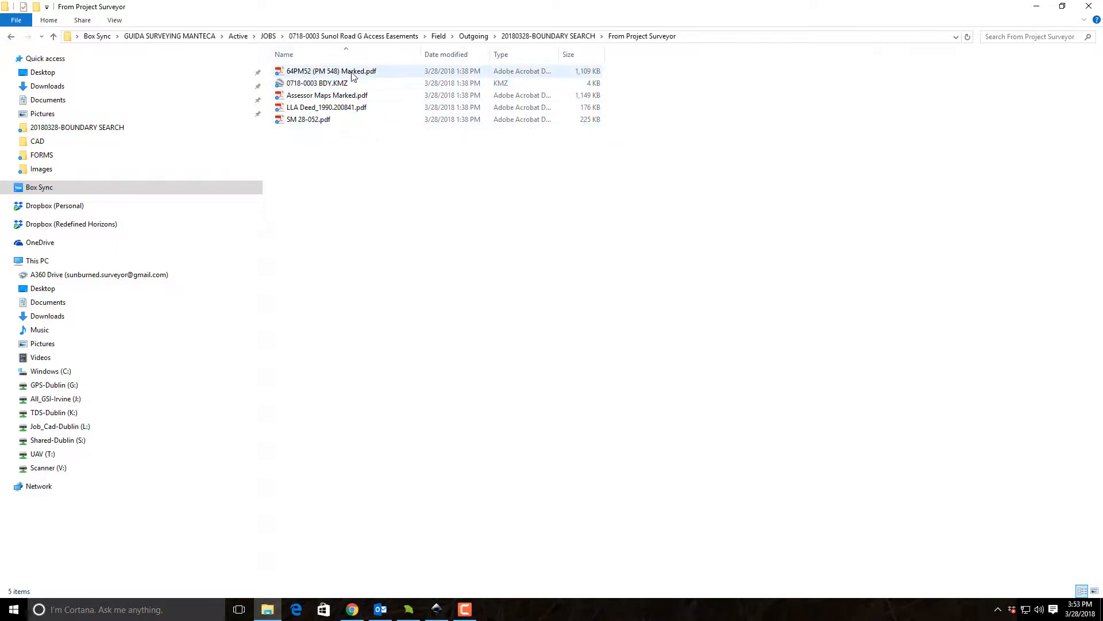
# Open Assessor Maps Marked.pdf, examine the marked parcels, possible monuments and legend, and close the document.
pyautogui.click(341, 98)
pyautogui.scroll(-5, 729, 226)
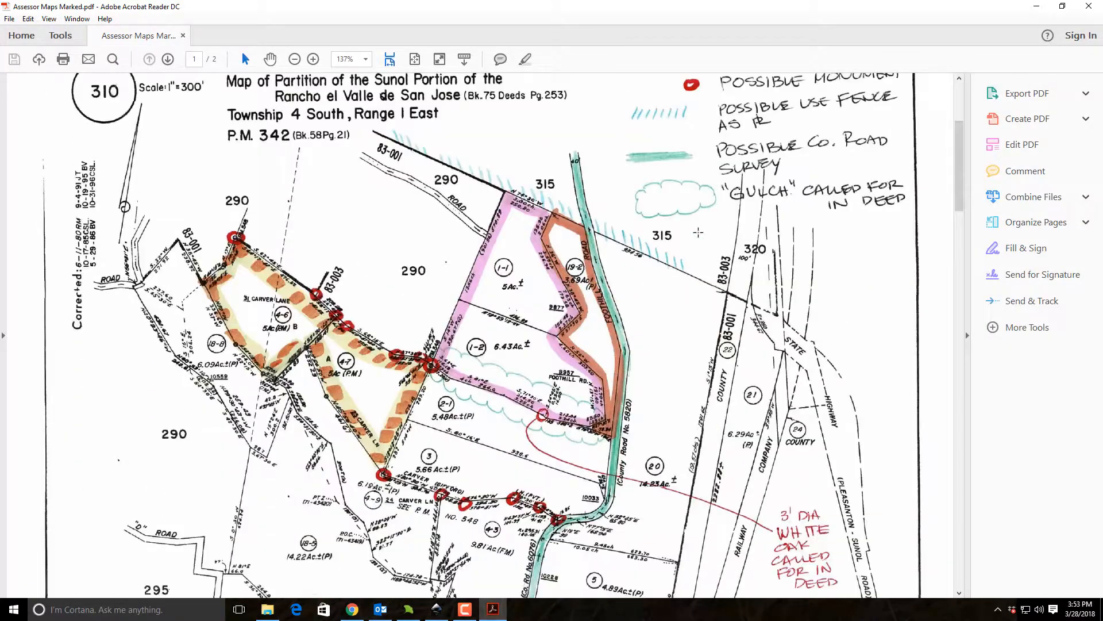
pyautogui.scroll(3, 728, 511)
pyautogui.scroll(-1, 783, 208)
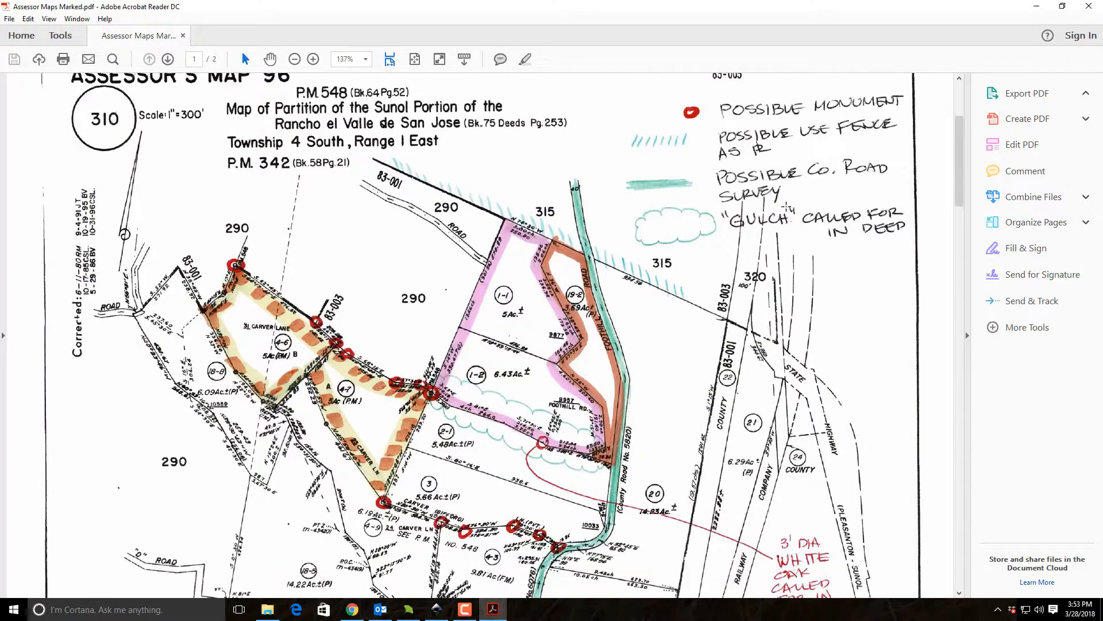
pyautogui.scroll(-5, 539, 193)
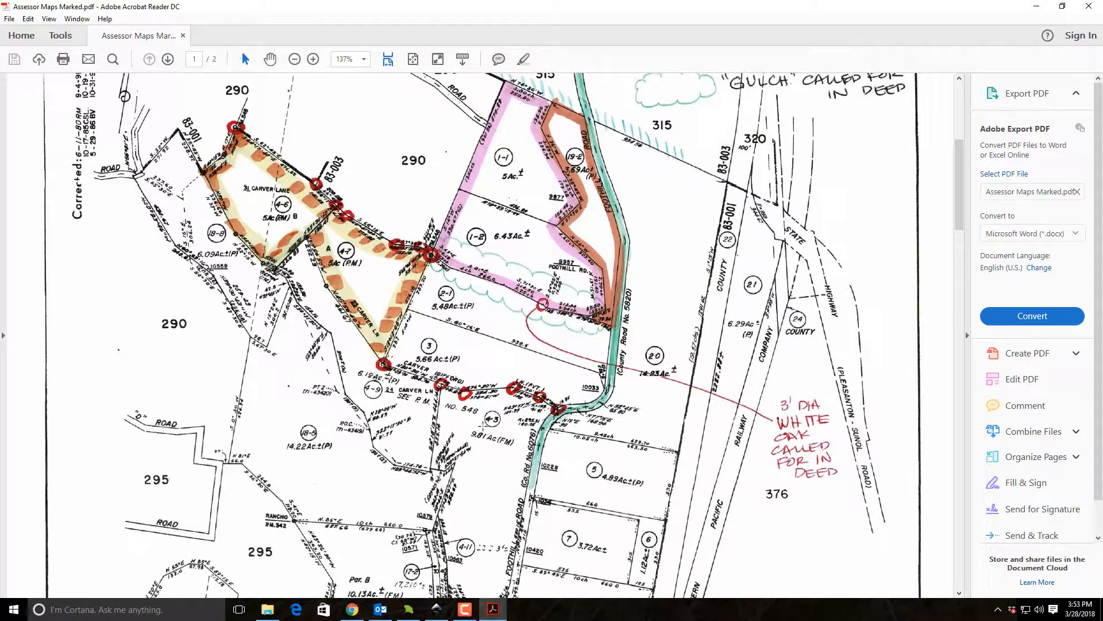
pyautogui.scroll(9, 697, 236)
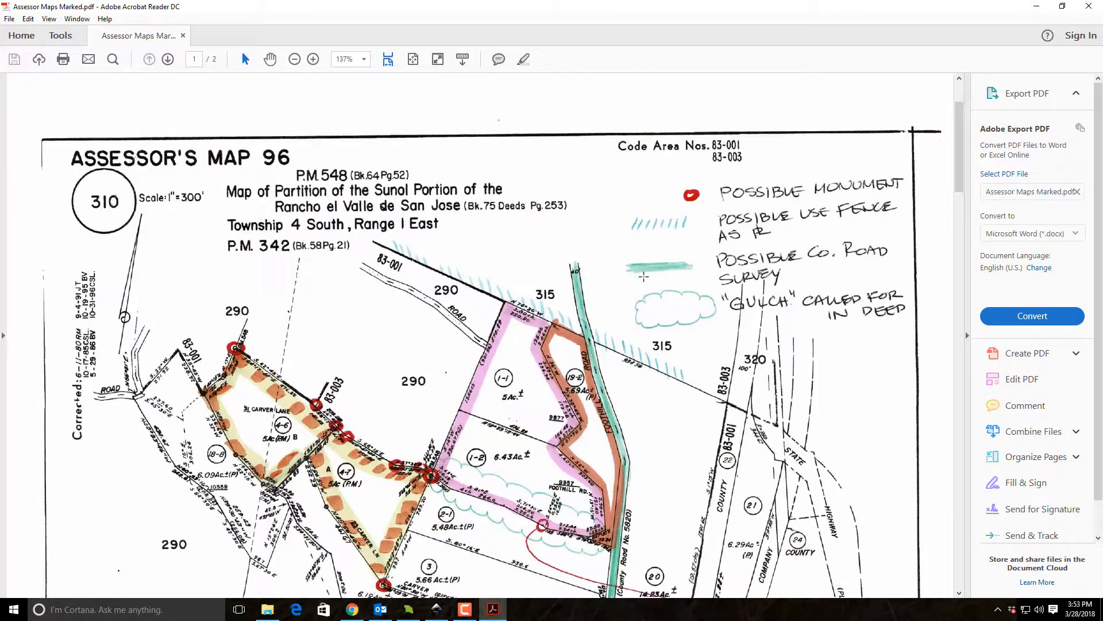
pyautogui.scroll(-6, 646, 258)
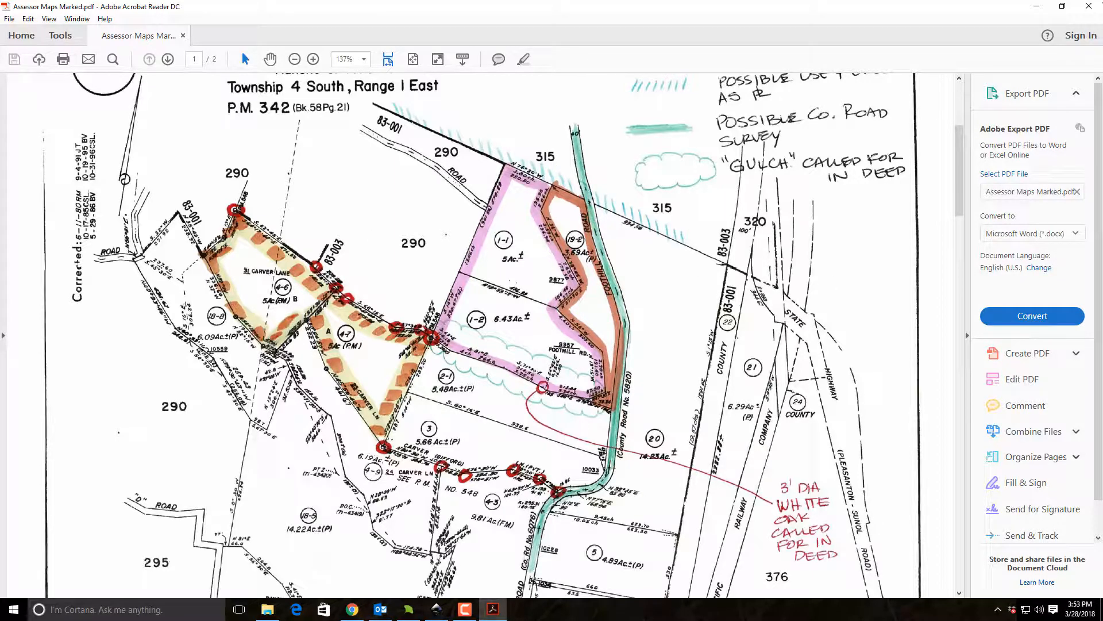
pyautogui.click(1089, 6)
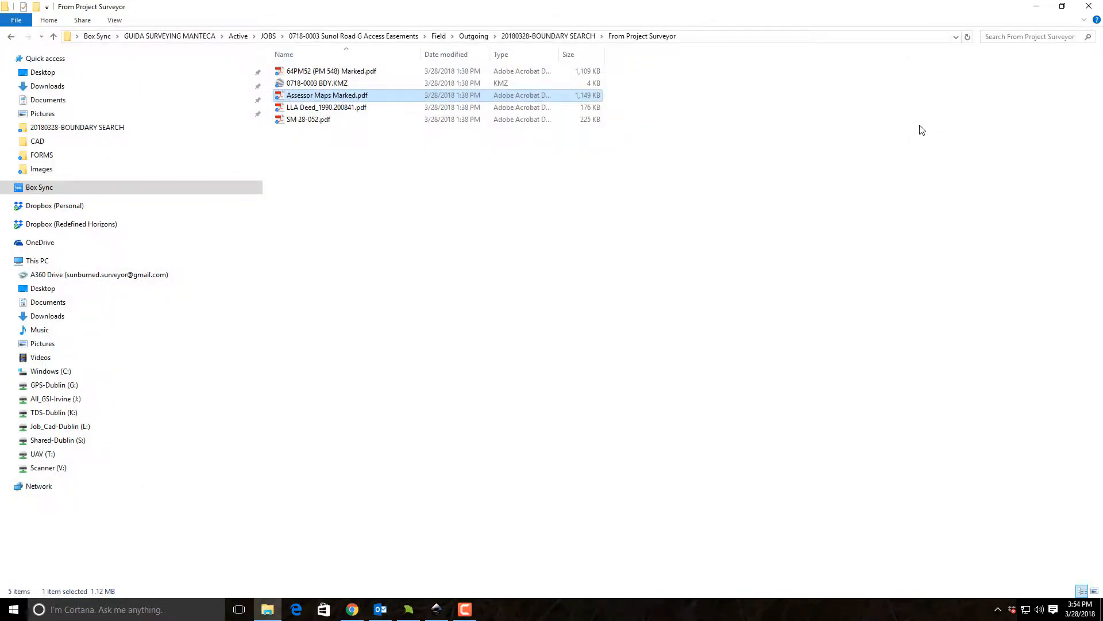
# Go back to the 20180328-BOUNDARY SEARCH folder, minimize the open windows and switch to the survey plan in Inkscape.
pyautogui.click(561, 36)
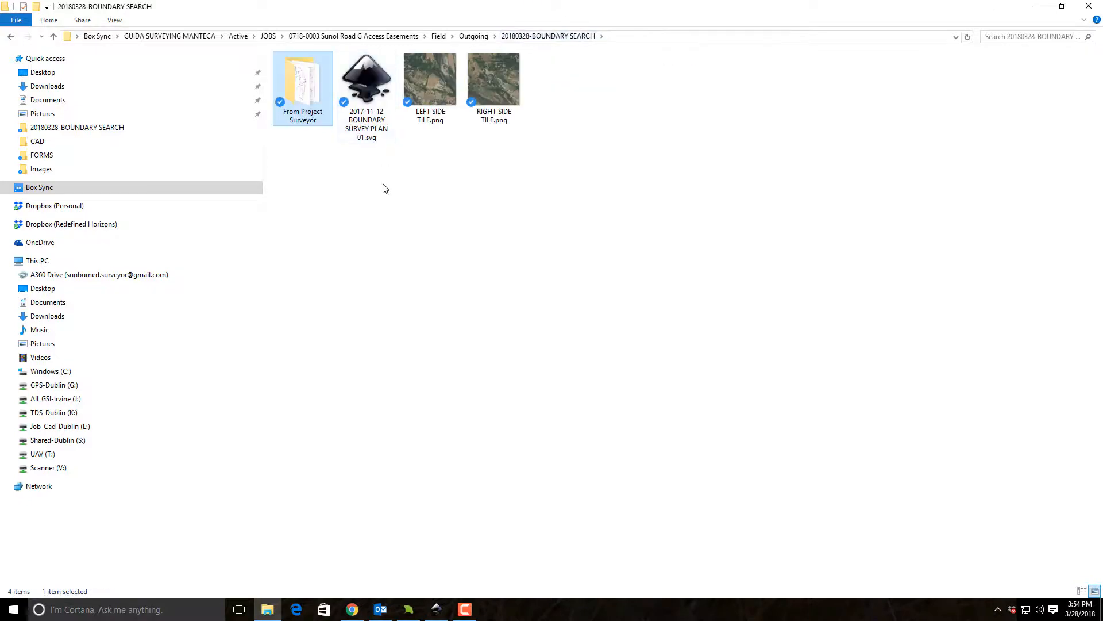
pyautogui.press('Right')
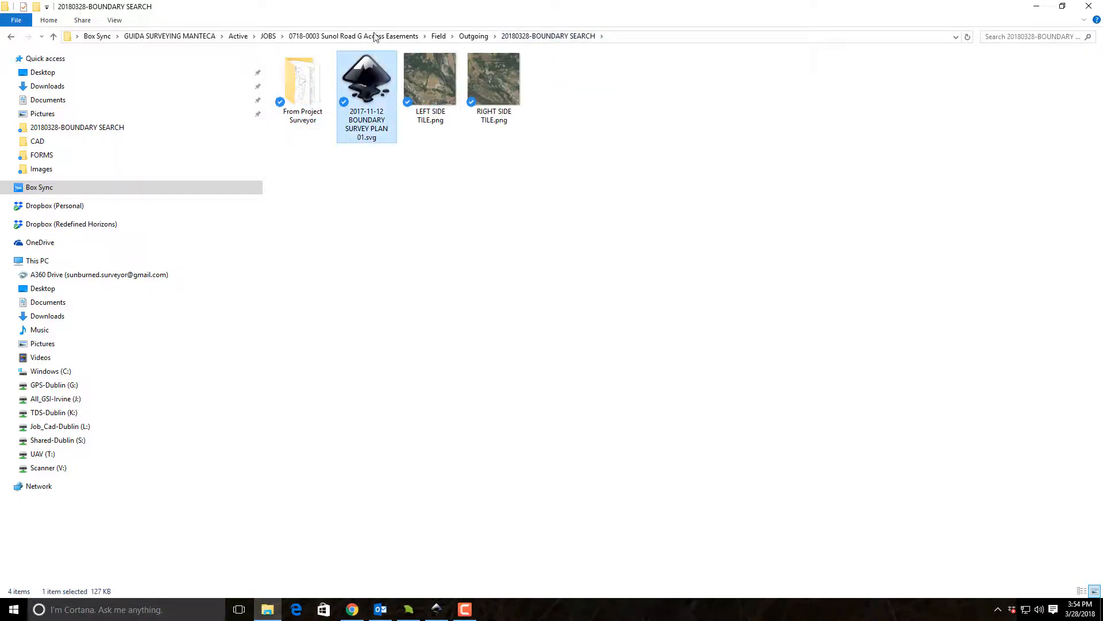
pyautogui.click(1036, 6)
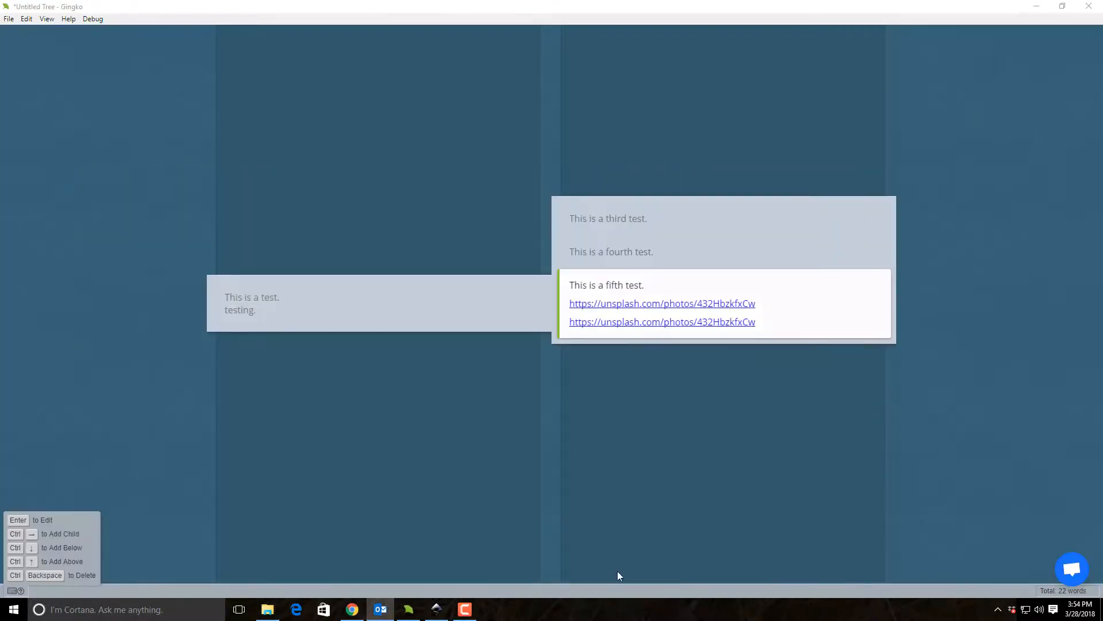
pyautogui.click(1036, 6)
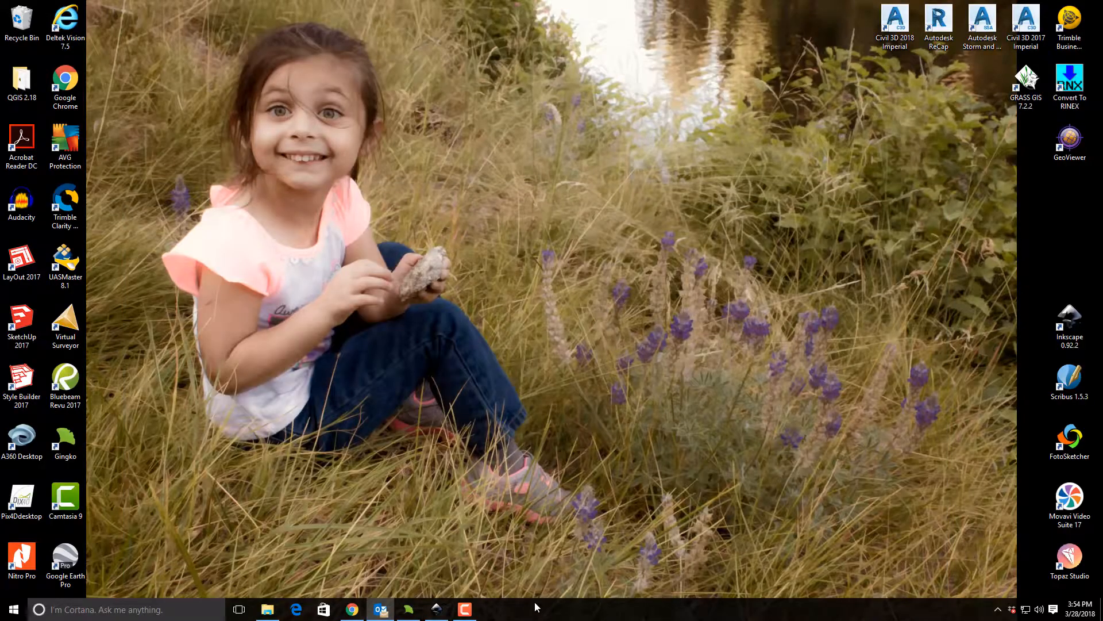
pyautogui.click(437, 609)
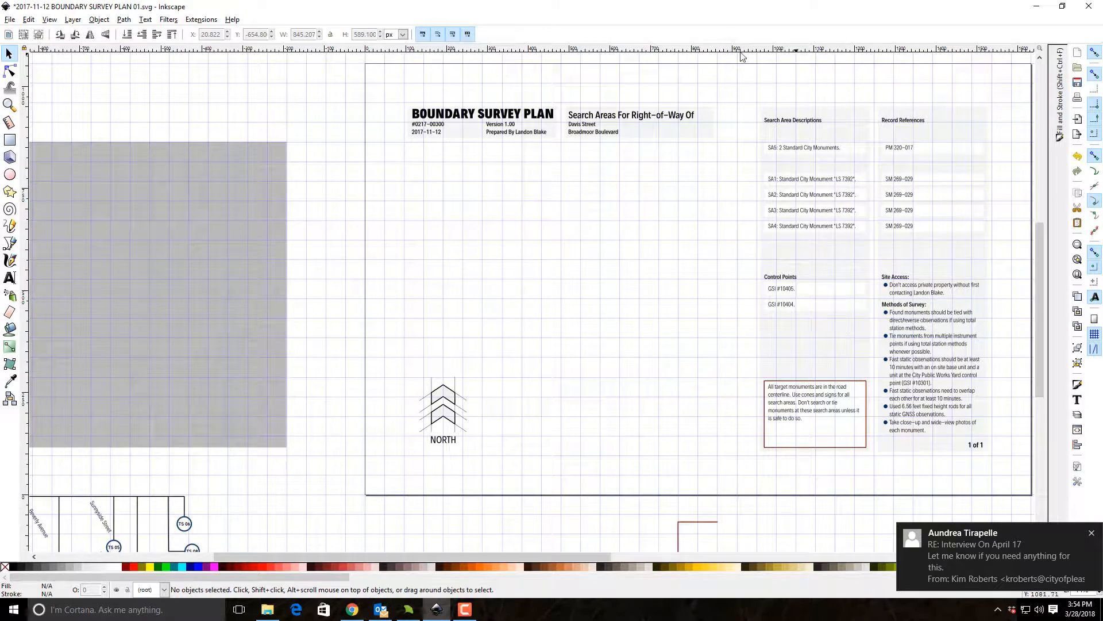
# Move the grey square from beside the page to below the plan's title block, at X 105.6 and Y 105.6 px.
pyautogui.click(130, 283)
pyautogui.moveTo(91, 177); pyautogui.dragTo(513, 175)
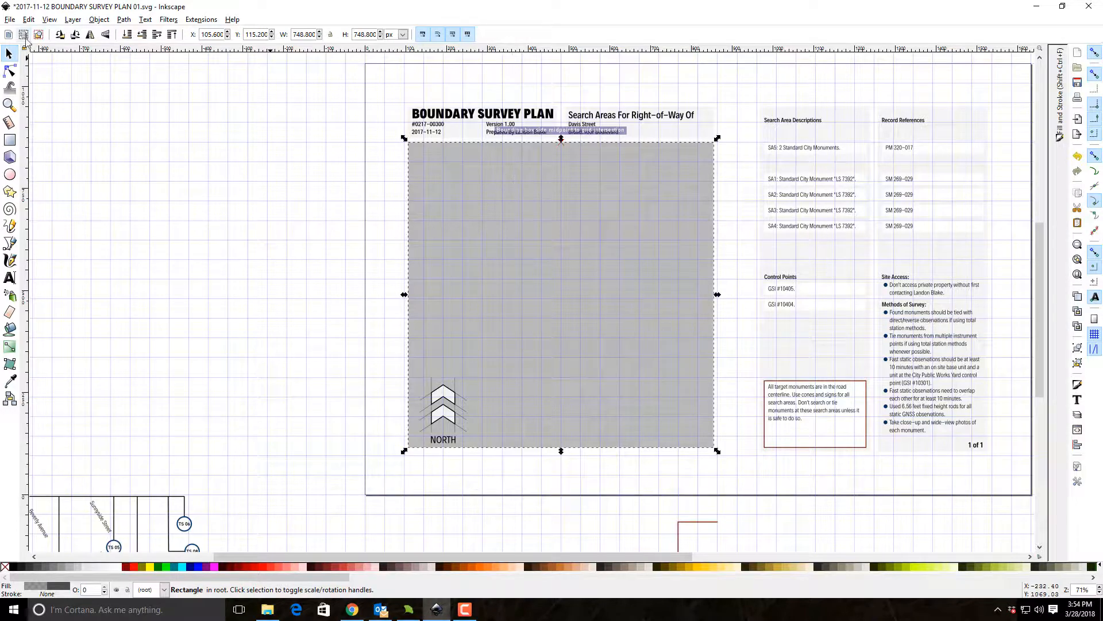
pyautogui.click(10, 104)
pyautogui.moveTo(405, 103); pyautogui.dragTo(750, 463)
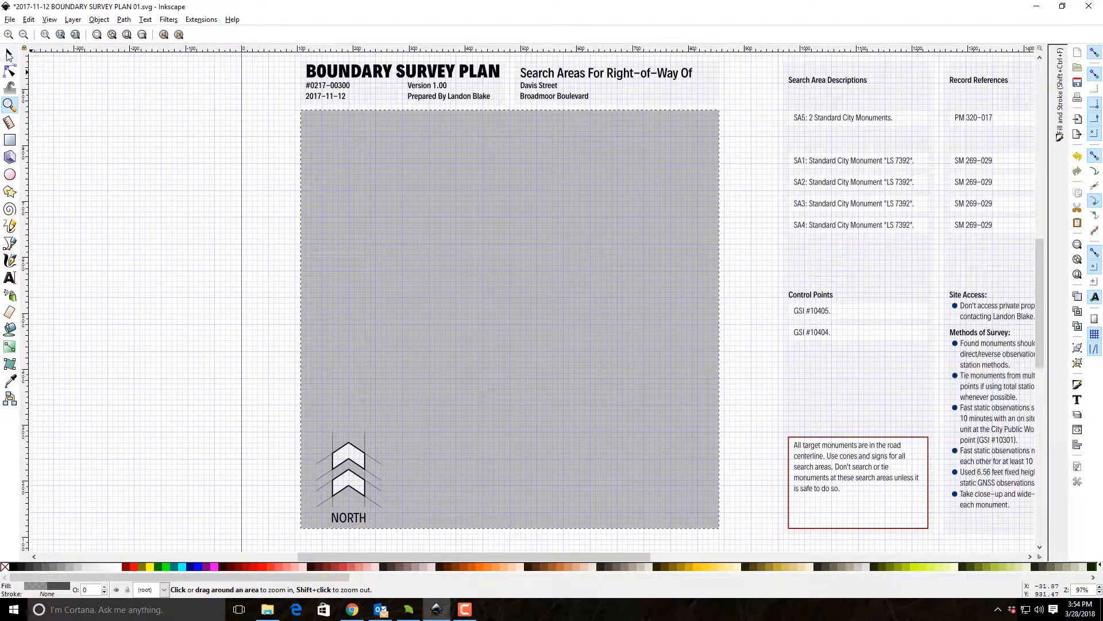
pyautogui.click(9, 54)
pyautogui.moveTo(313, 123); pyautogui.dragTo(312, 127)
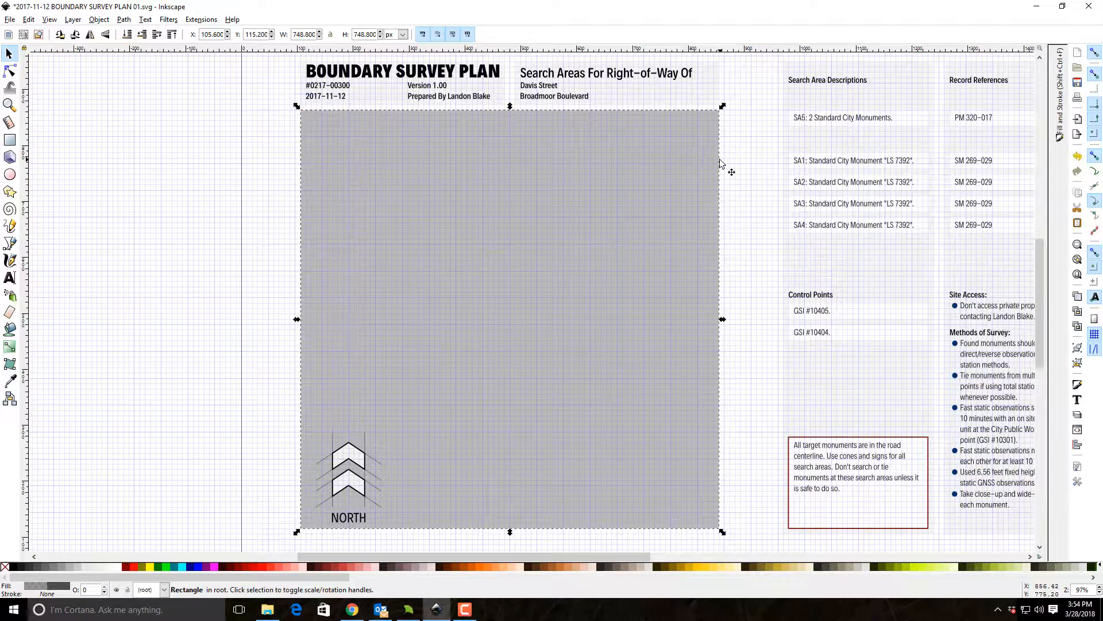
pyautogui.moveTo(638, 115); pyautogui.dragTo(470, 133)
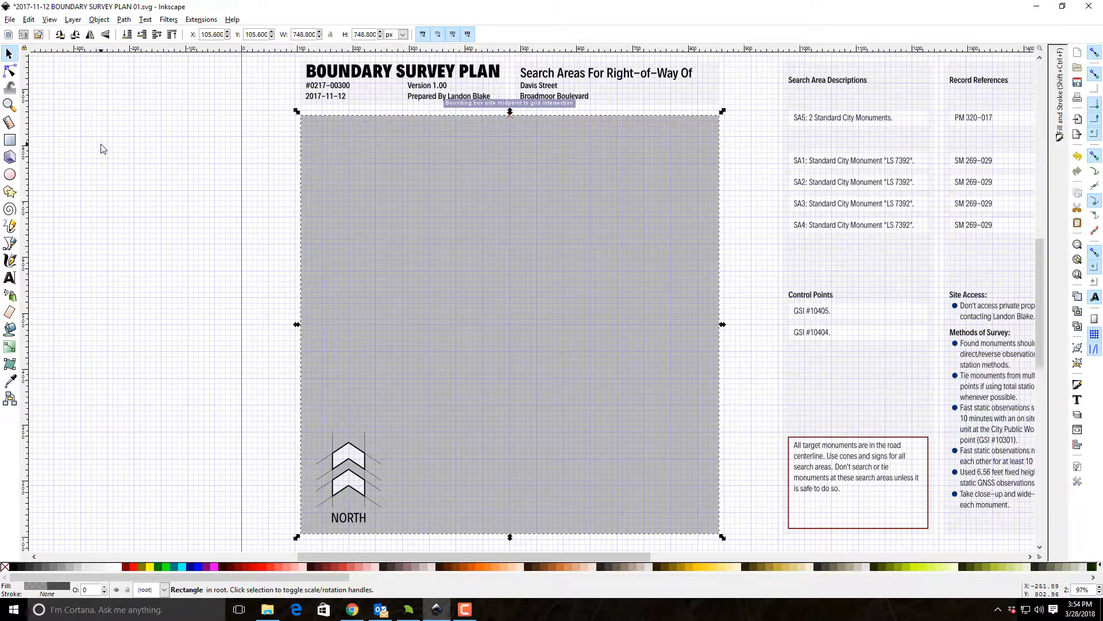
pyautogui.click(143, 180)
pyautogui.scroll(1, 143, 181)
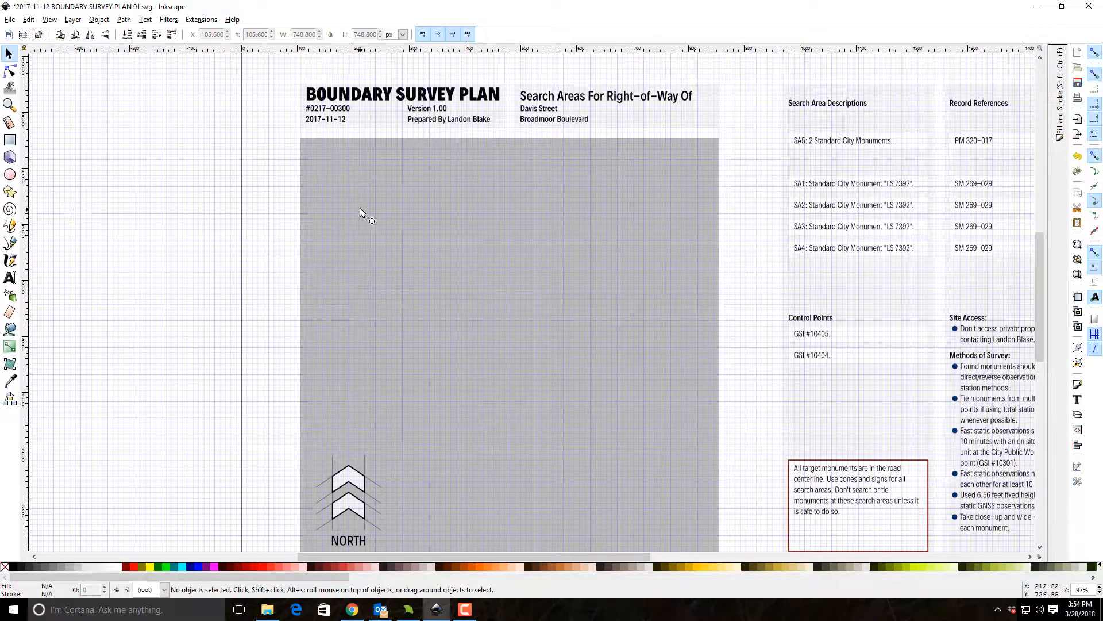
pyautogui.scroll(1, 209, 197)
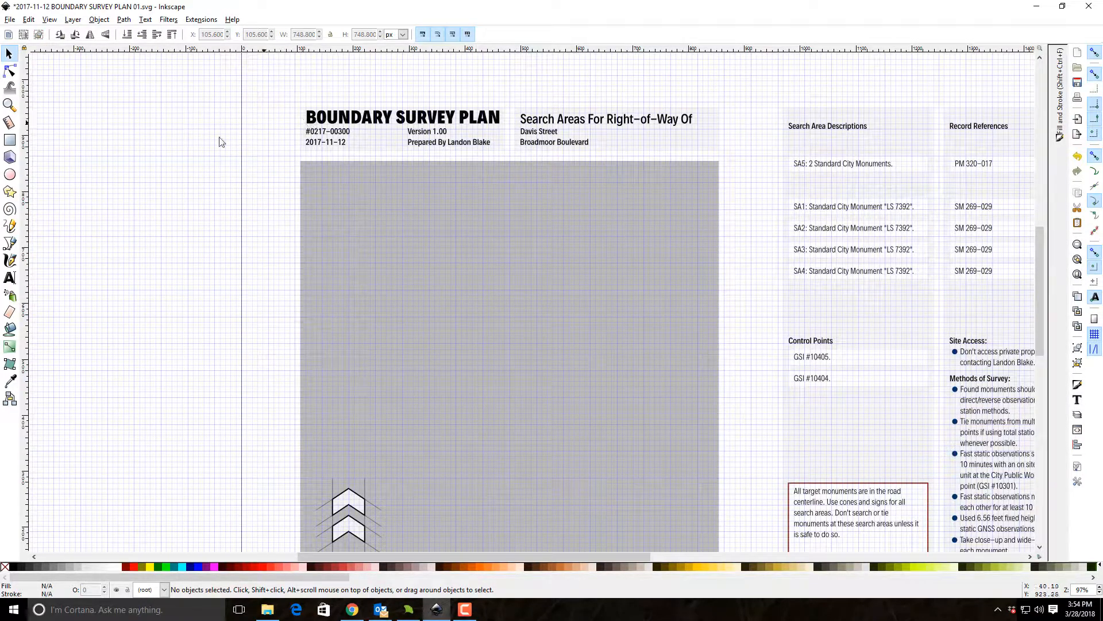
pyautogui.scroll(-2, 218, 219)
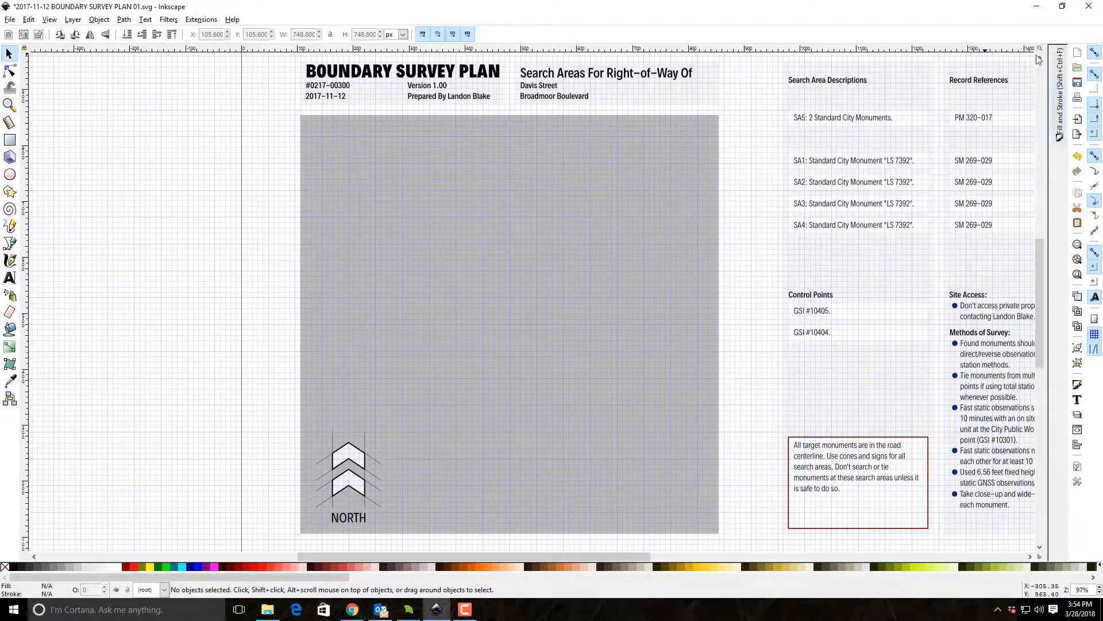
# Start importing an image and browse to the 0718-0003 Sunol Road G Access Easements job folder.
pyautogui.click(1077, 120)
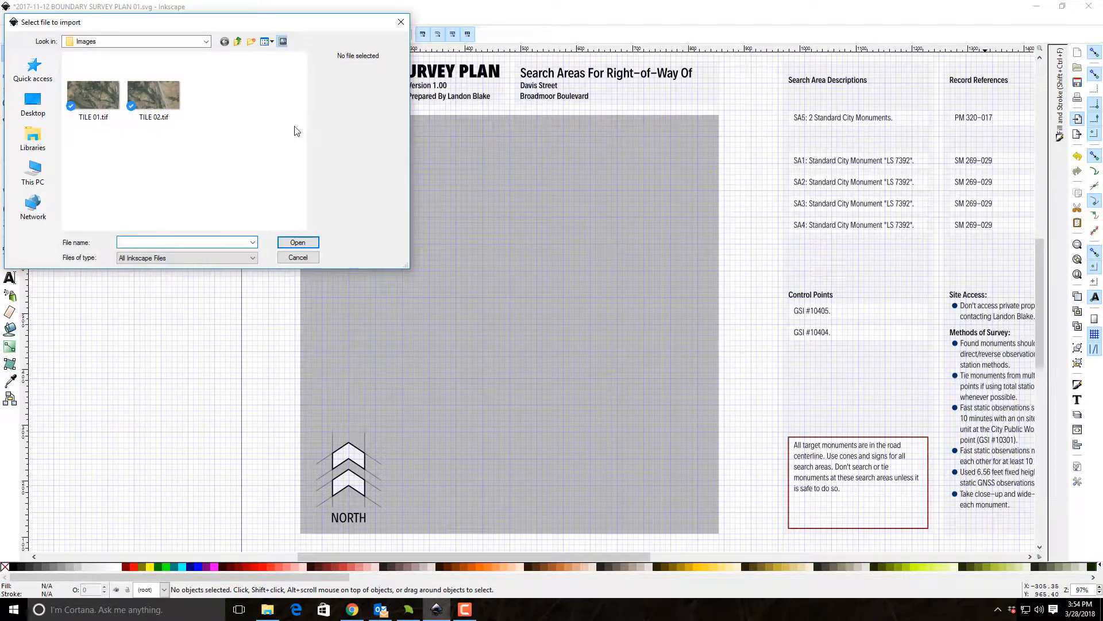
pyautogui.click(189, 45)
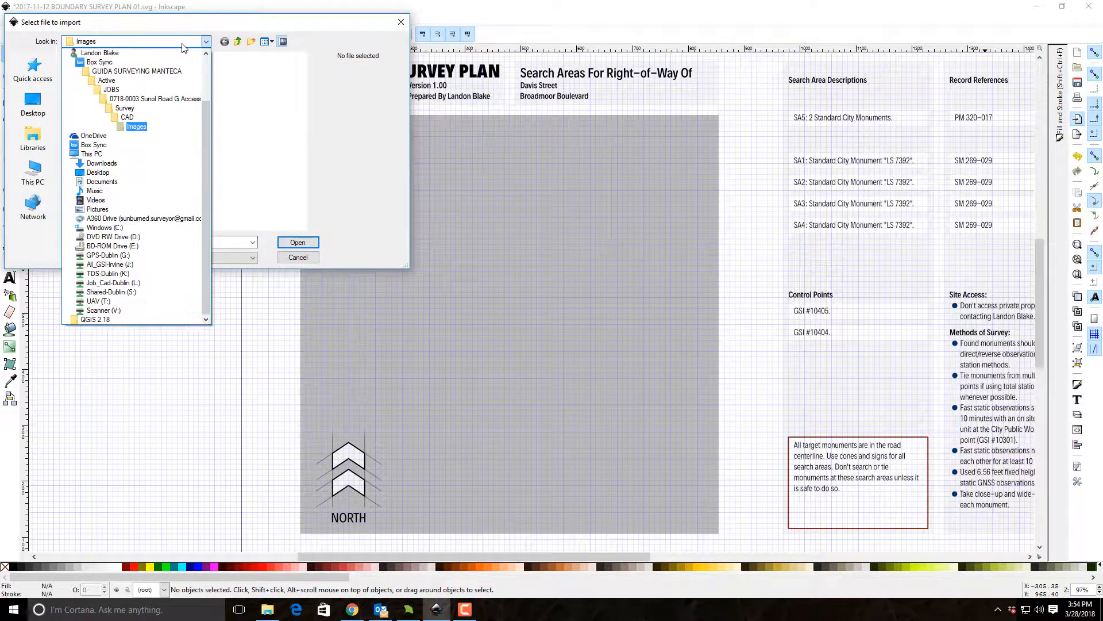
pyautogui.click(147, 99)
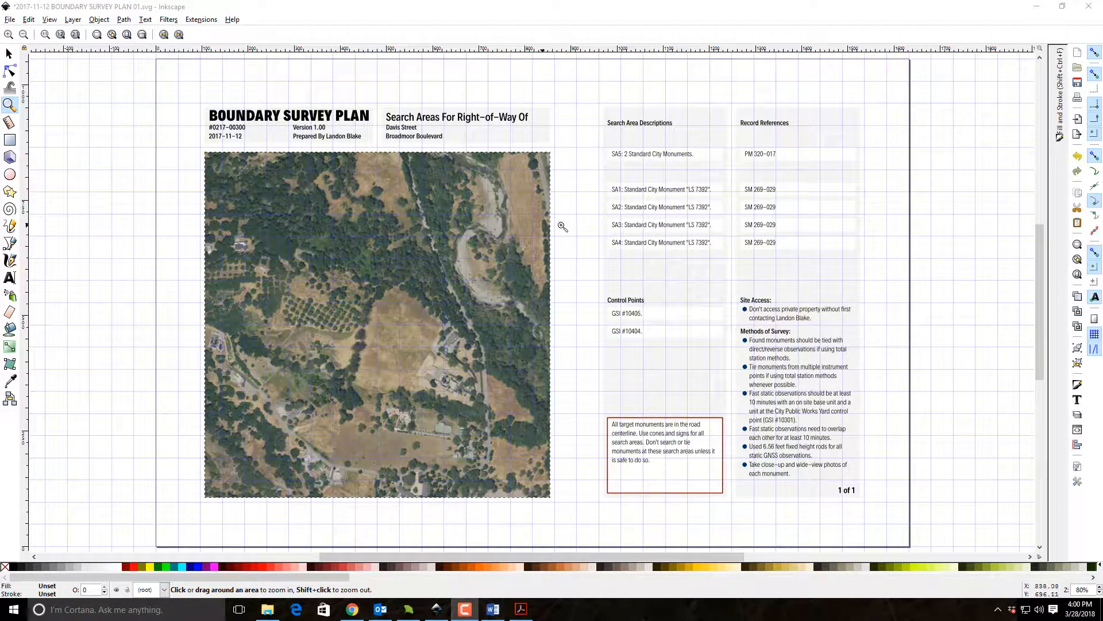
# Lower the LEFT SIDE TILE.png aerial image to the bottom of the stacking order, behind the grey square and north arrow.
pyautogui.click(9, 54)
pyautogui.click(428, 281)
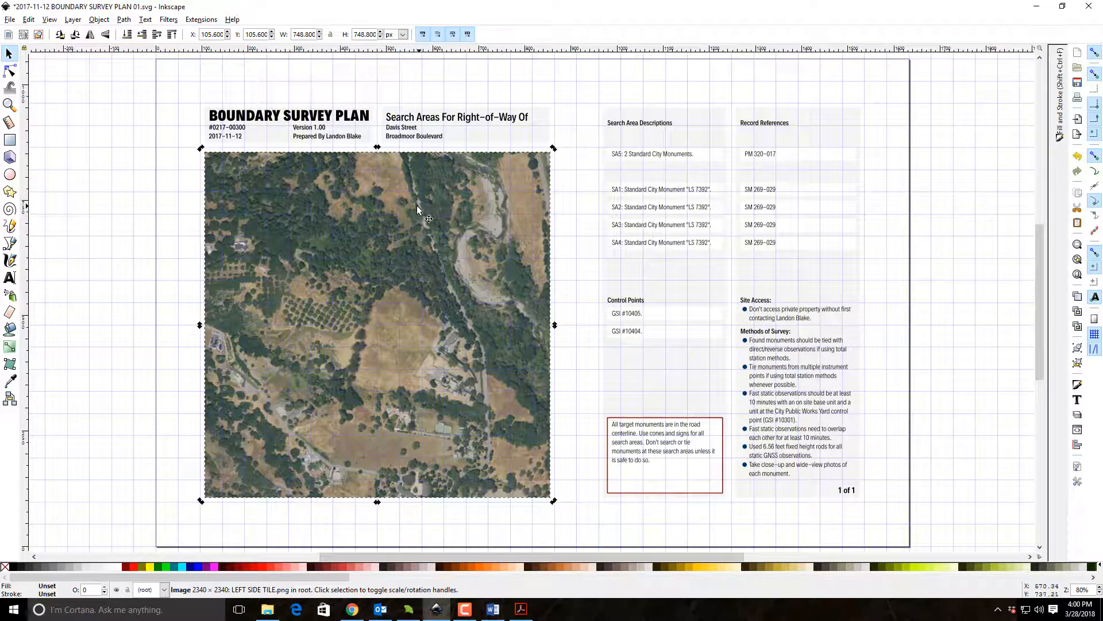
pyautogui.click(127, 33)
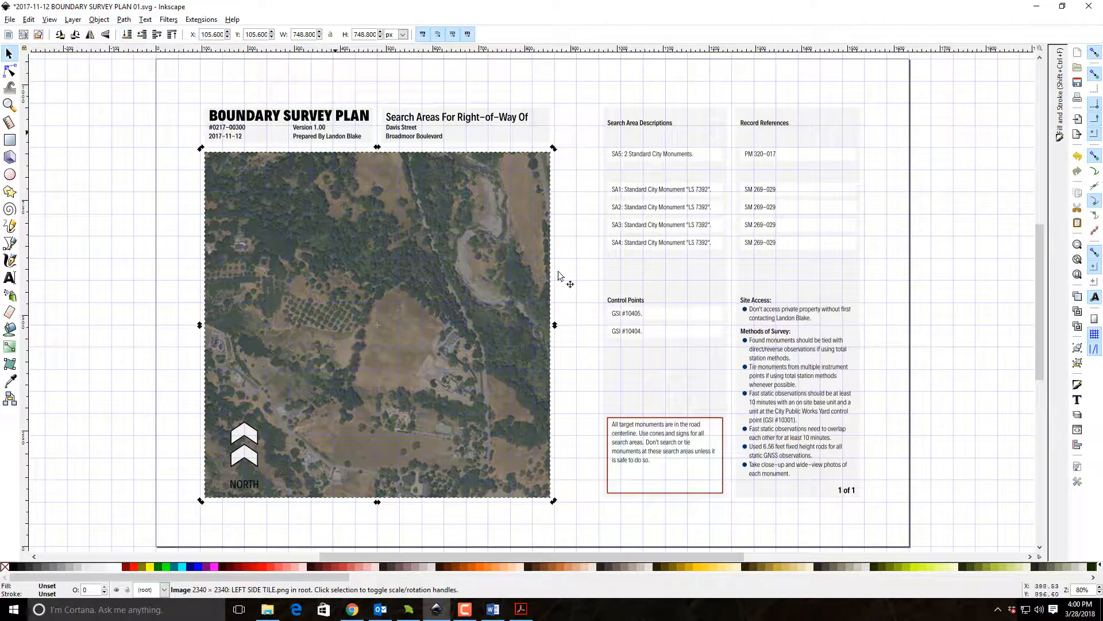
# Give the semi-transparent square covering the aerial image a lighter grey fill and deselect it.
pyautogui.click(429, 277)
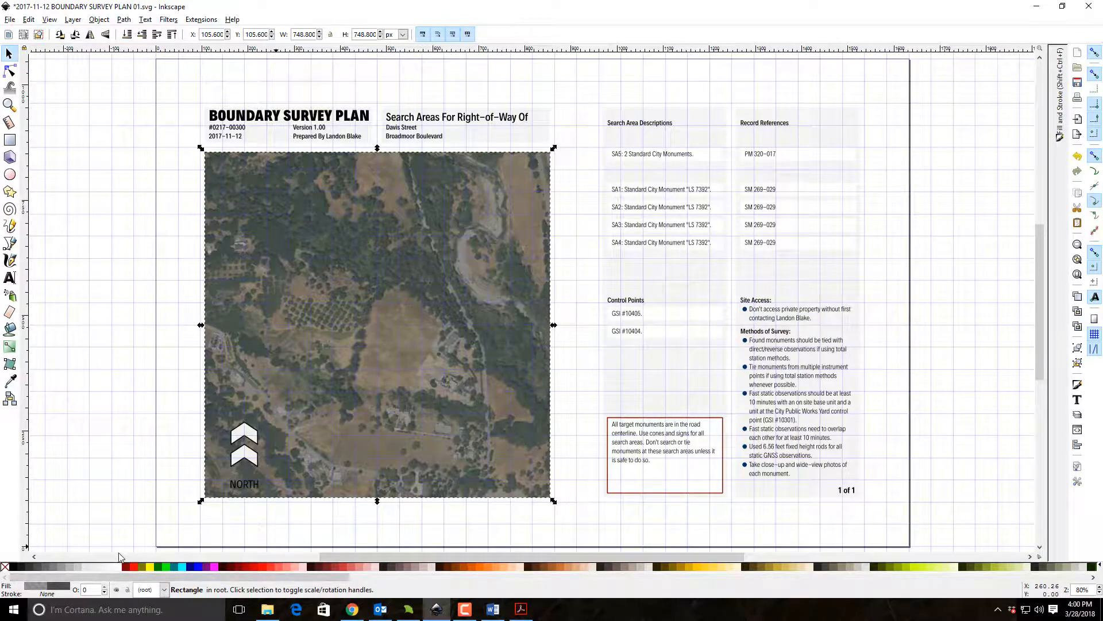
pyautogui.click(72, 570)
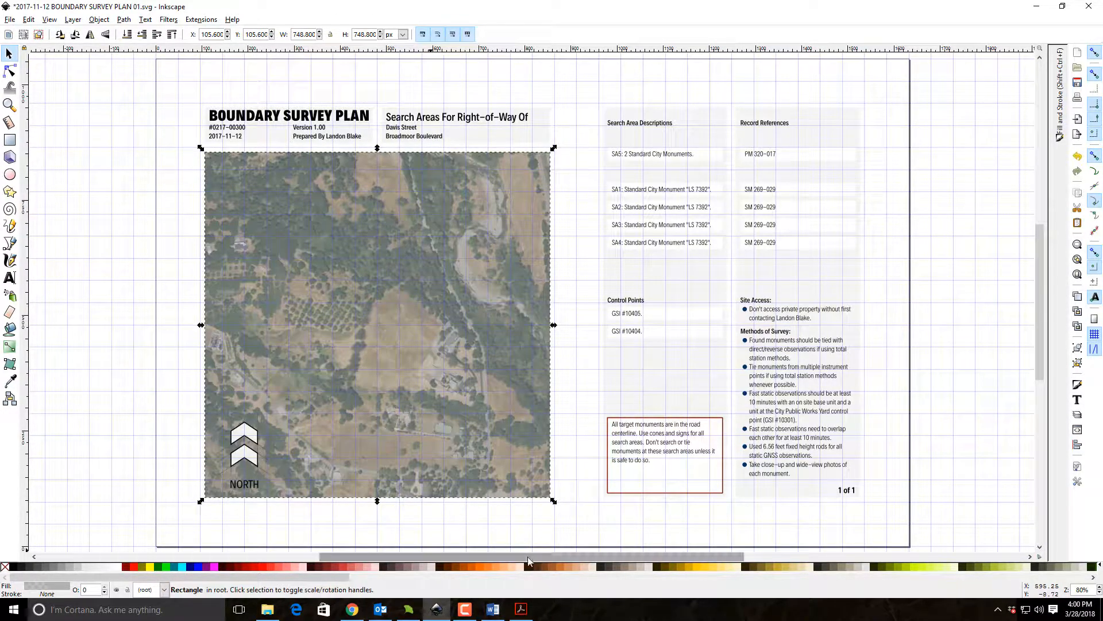
pyautogui.click(31, 230)
pyautogui.scroll(-5, 69, 240)
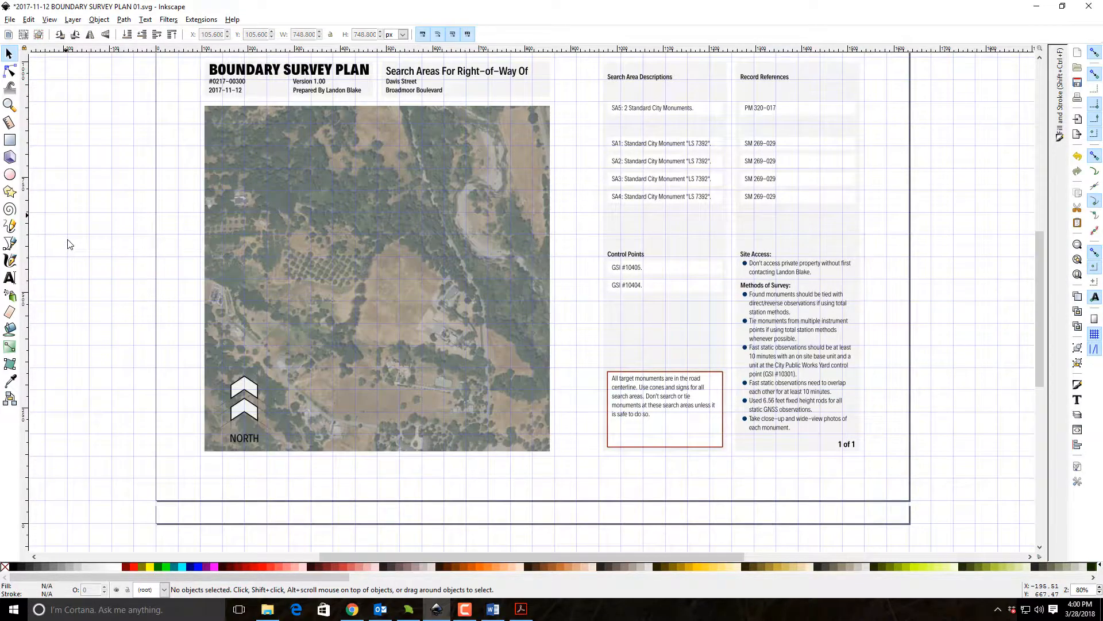
# Examine the plan sheet's map and notes columns, plus the old leader lines and numbered markers below the page.
pyautogui.scroll(2, 121, 330)
pyautogui.scroll(6, 132, 322)
pyautogui.scroll(-9, 149, 333)
pyautogui.scroll(-2, 475, 372)
pyautogui.scroll(10, 477, 371)
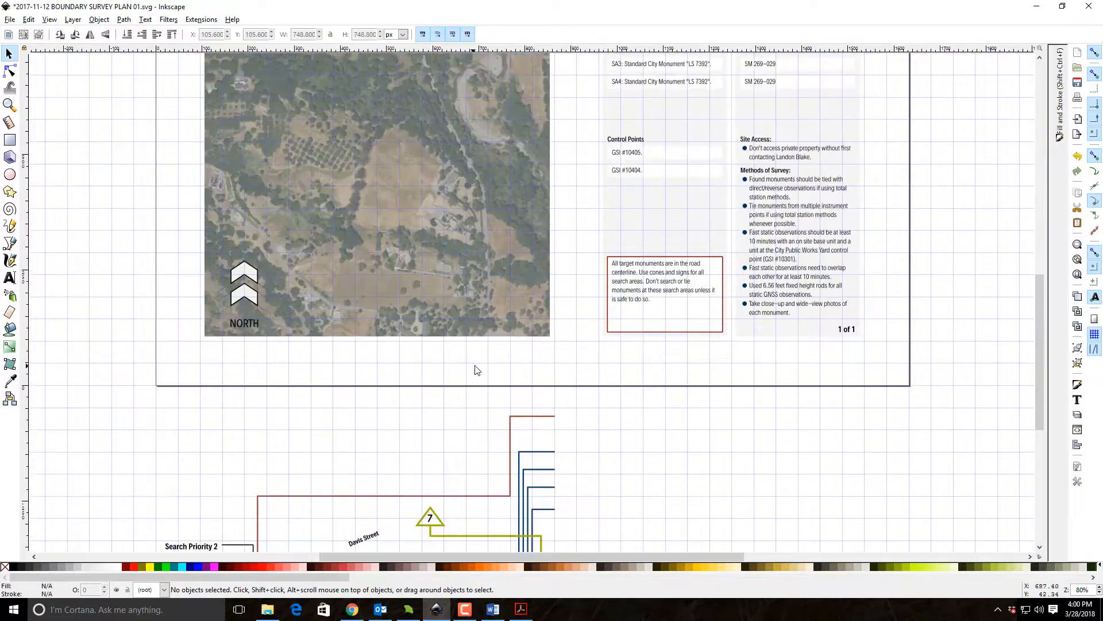
pyautogui.scroll(-1, 101, 210)
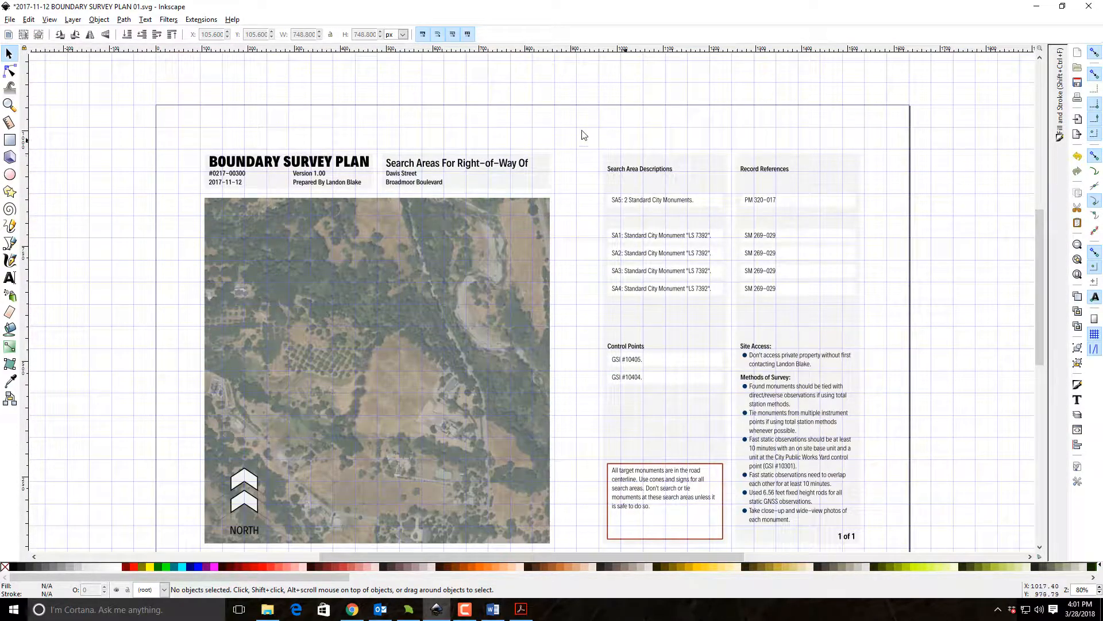
pyautogui.scroll(-6, 322, 219)
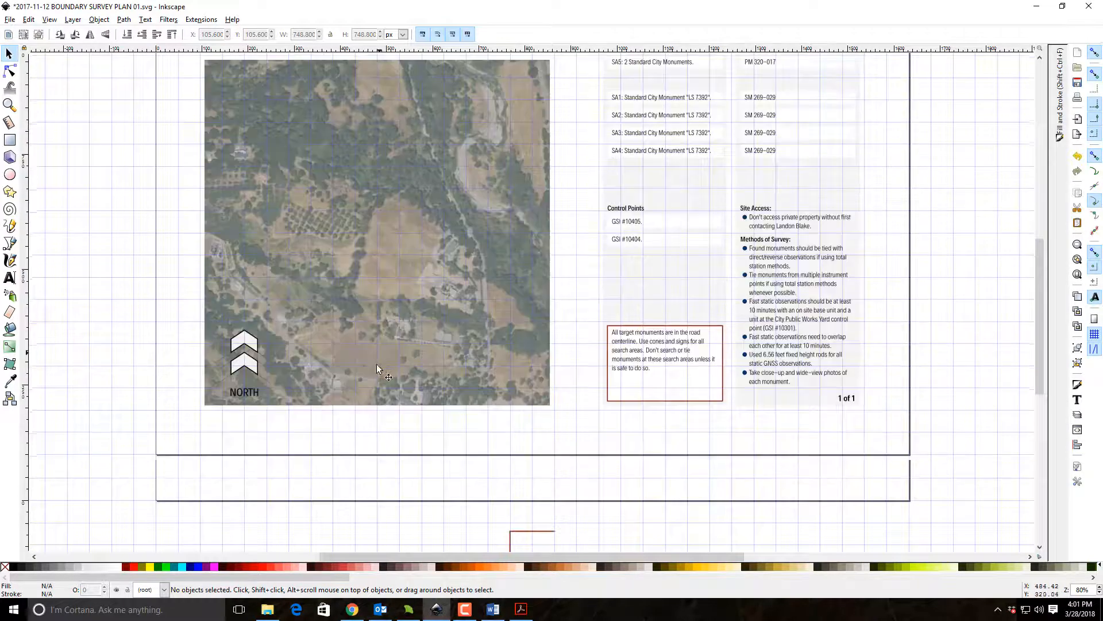
pyautogui.scroll(-6, 377, 367)
pyautogui.scroll(-4, 159, 461)
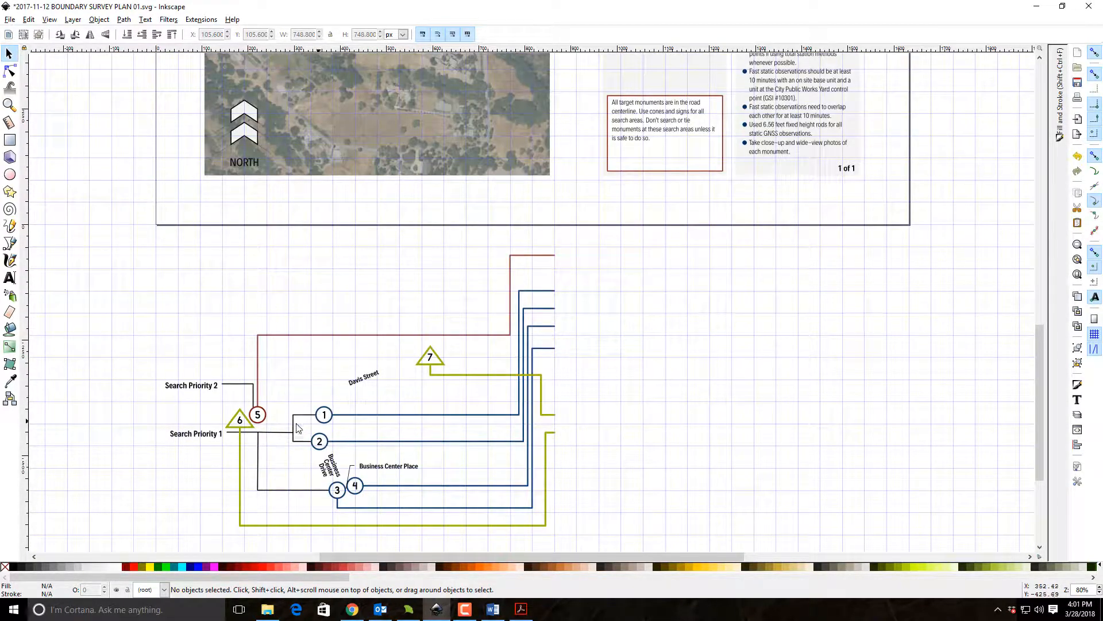
pyautogui.scroll(6, 439, 406)
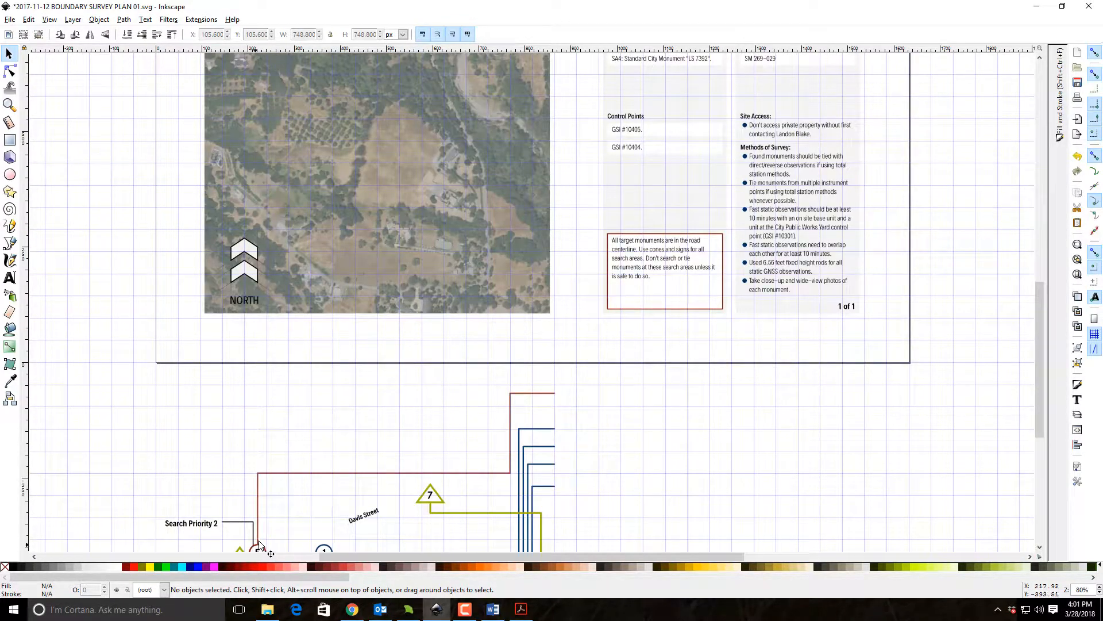
pyautogui.scroll(10, 518, 412)
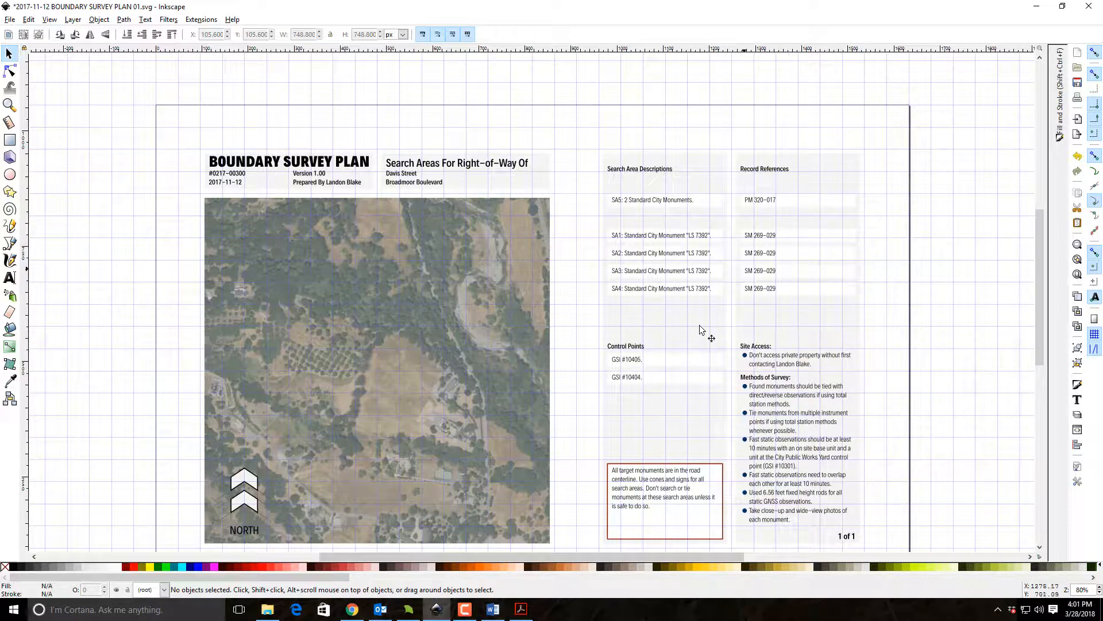
pyautogui.scroll(-2, 719, 391)
pyautogui.scroll(-4, 718, 391)
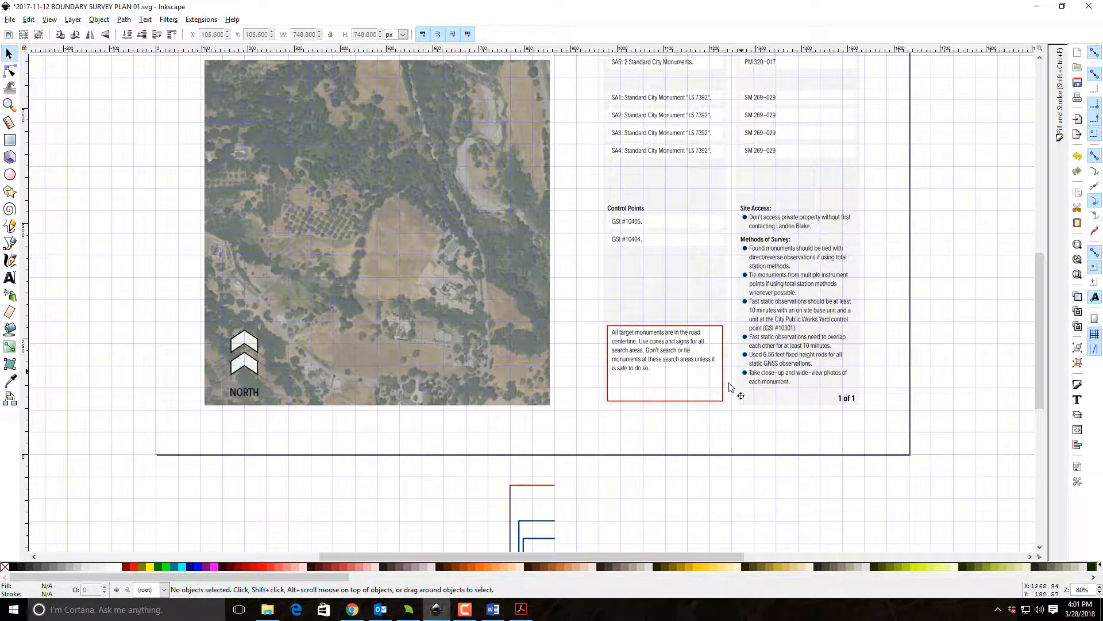
pyautogui.scroll(8, 686, 418)
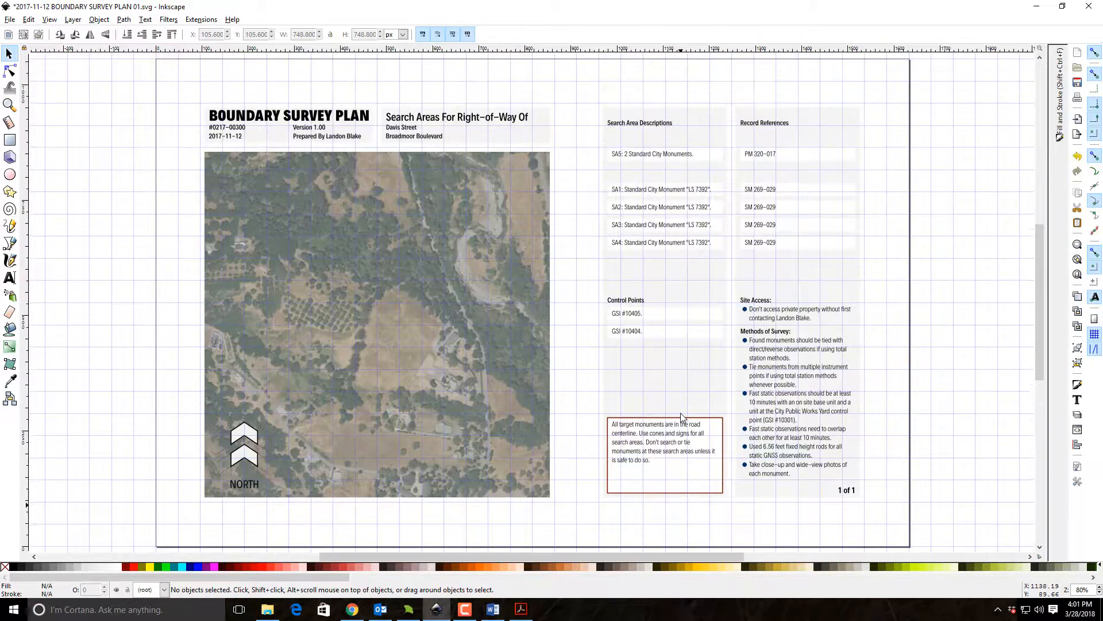
# Change the project number under the BOUNDARY SURVEY PLAN title to #0817-00003.0001.
pyautogui.click(9, 105)
pyautogui.moveTo(192, 191); pyautogui.dragTo(575, 248)
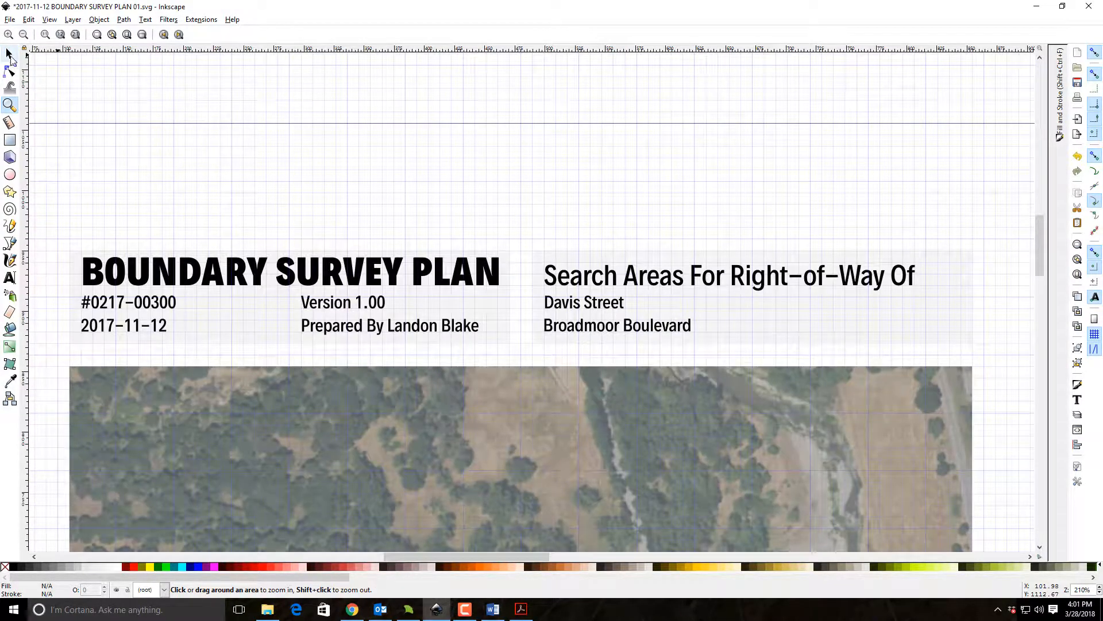
pyautogui.click(9, 54)
pyautogui.click(176, 312)
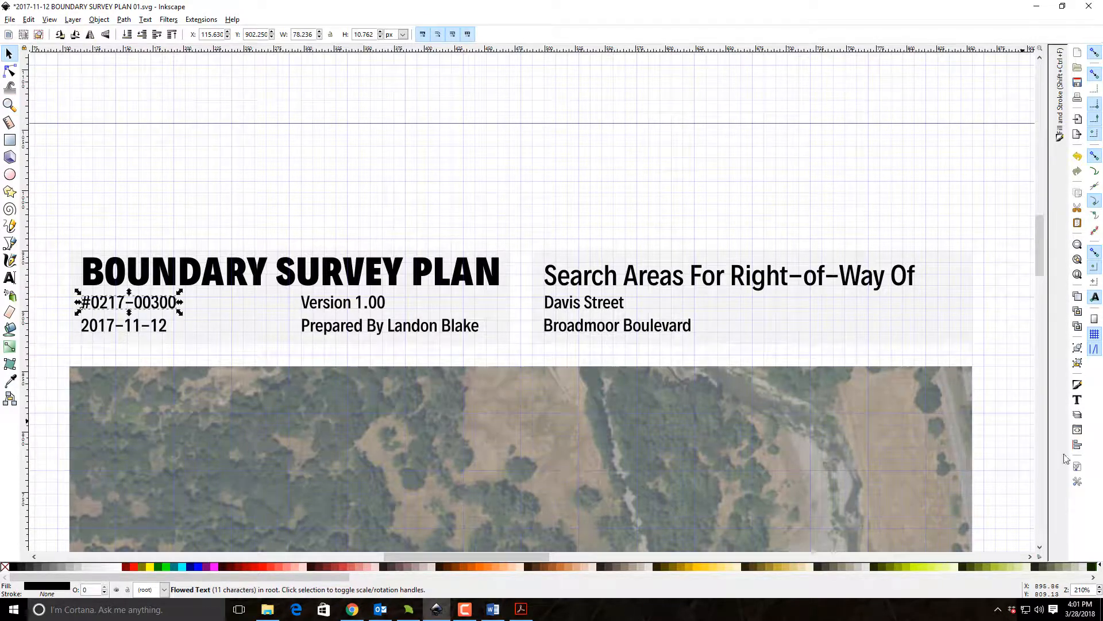
pyautogui.click(1078, 400)
pyautogui.click(897, 68)
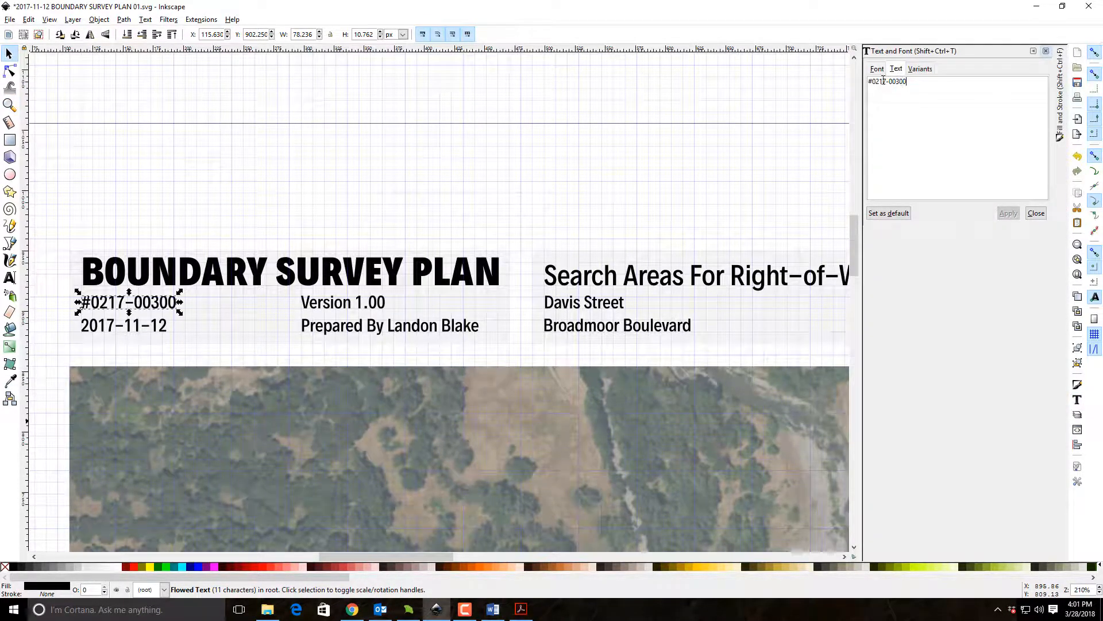
pyautogui.moveTo(874, 81); pyautogui.dragTo(937, 79)
pyautogui.write('0817-0')
pyautogui.click(1009, 213)
# Set the date in the title block to 2018-03-27.
pyautogui.click(125, 334)
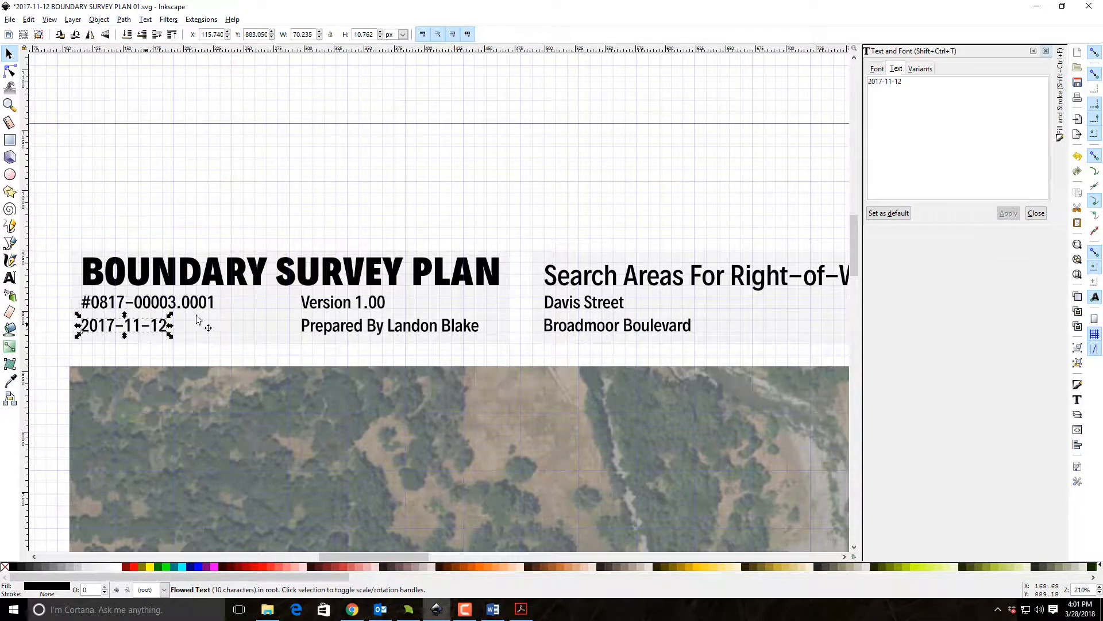
pyautogui.moveTo(920, 92); pyautogui.dragTo(784, 67)
pyautogui.write('2018-03-27')
pyautogui.click(1006, 218)
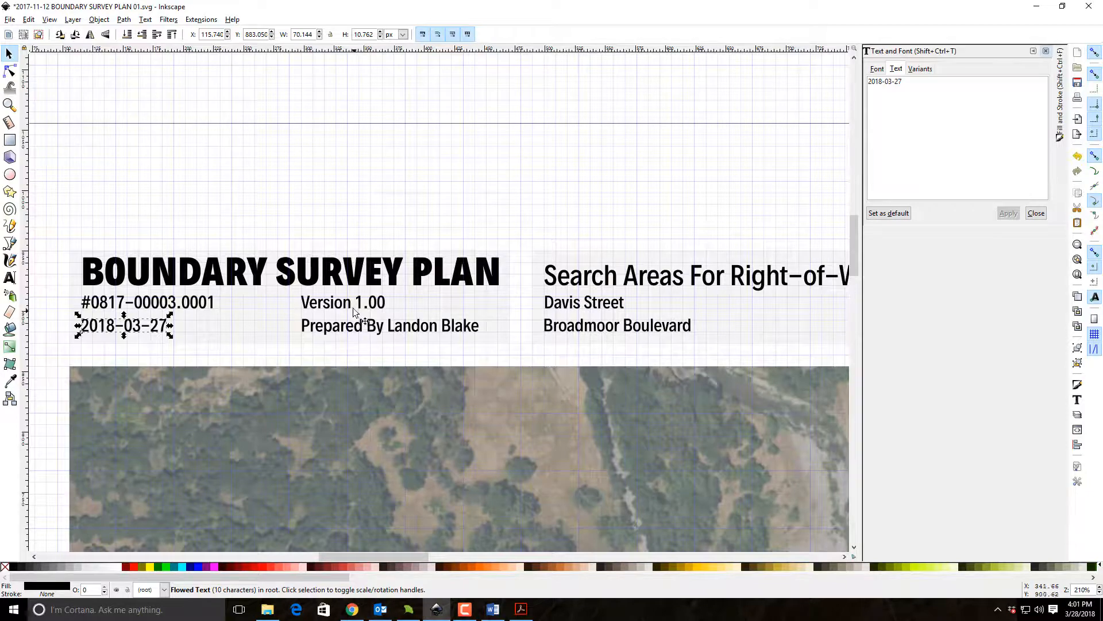
# Reword the search areas heading in the title block to "Search Areas For Sunol Road G".
pyautogui.moveTo(730, 250); pyautogui.dragTo(560, 216)
pyautogui.click(727, 246)
pyautogui.moveTo(996, 90); pyautogui.dragTo(920, 86)
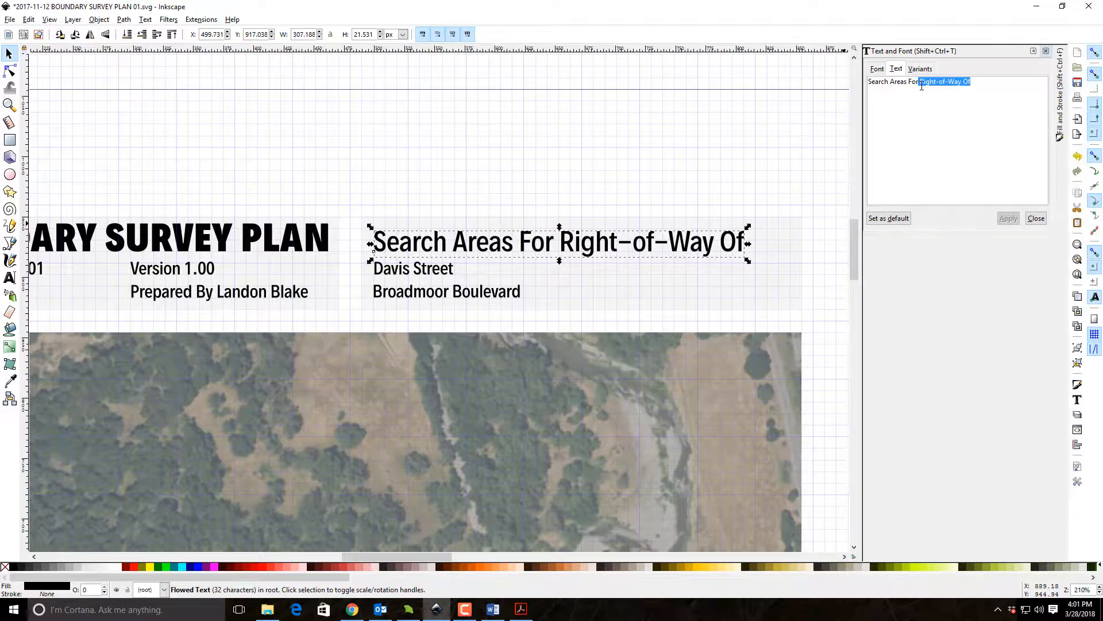
pyautogui.write('Sunol')
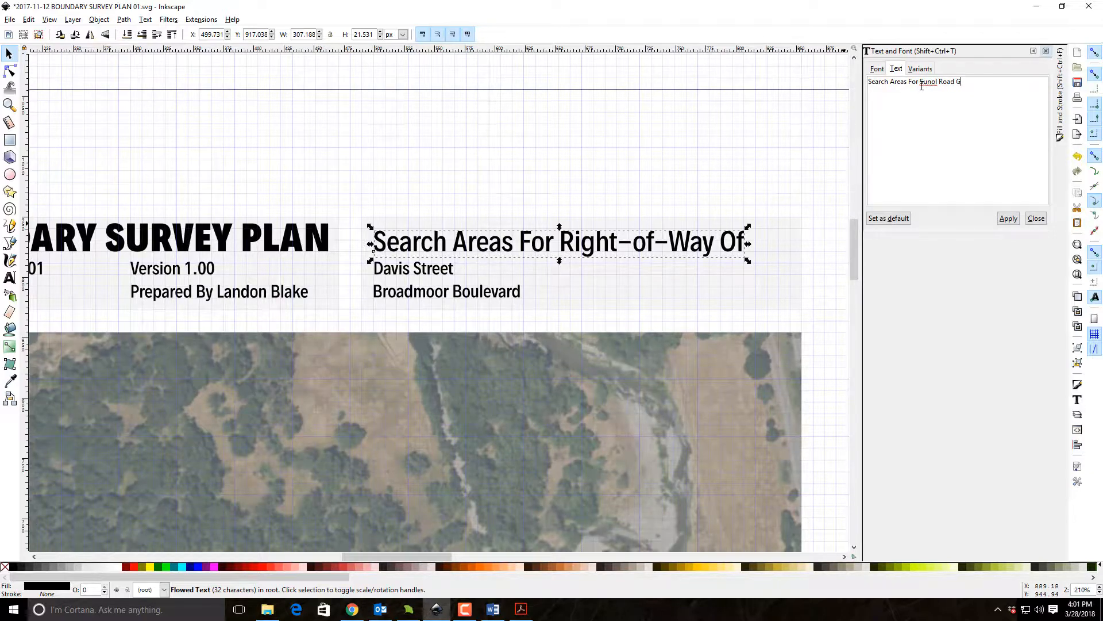
pyautogui.click(1008, 218)
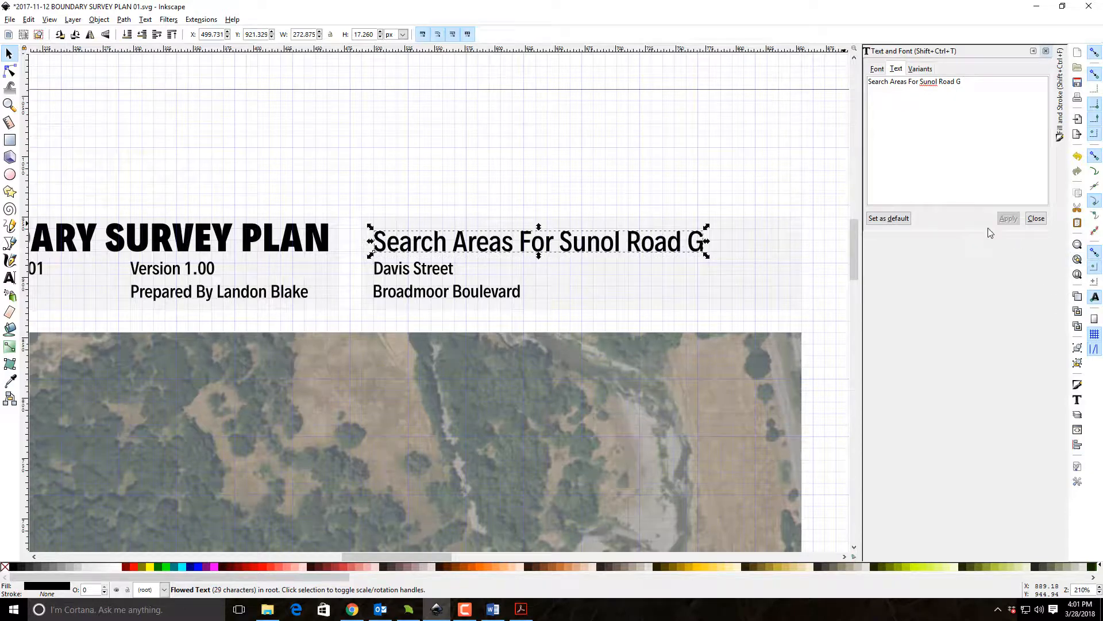
# Delete the Davis Street and Broadmoor Boulevard text lines beneath the search areas heading.
pyautogui.click(438, 270)
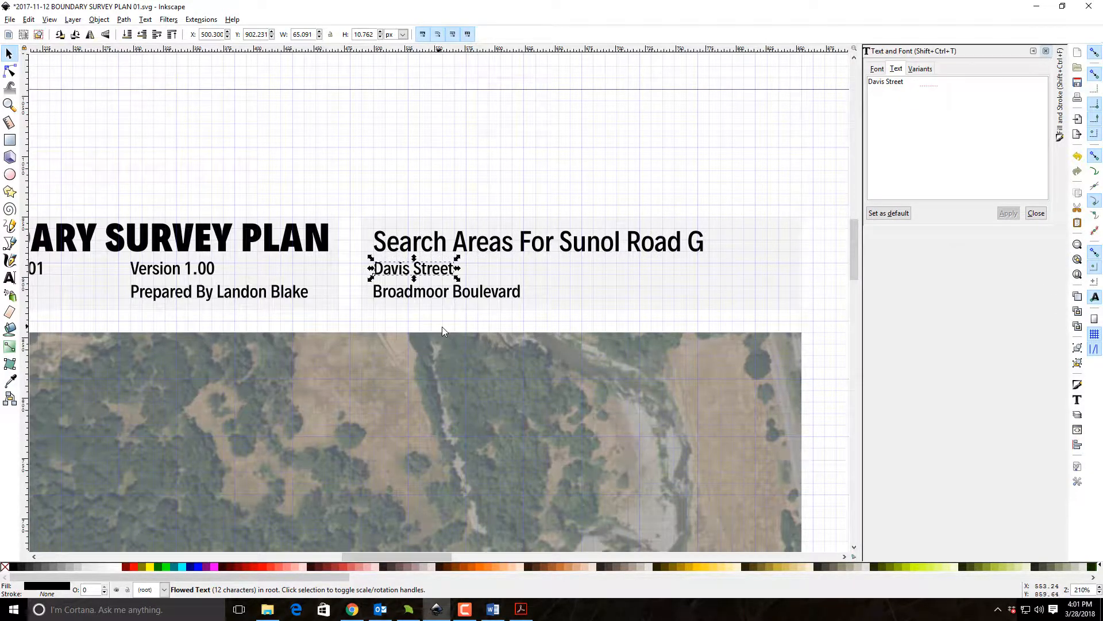
pyautogui.press('Delete')
pyautogui.click(425, 287)
pyautogui.click(417, 293)
pyautogui.press('Delete')
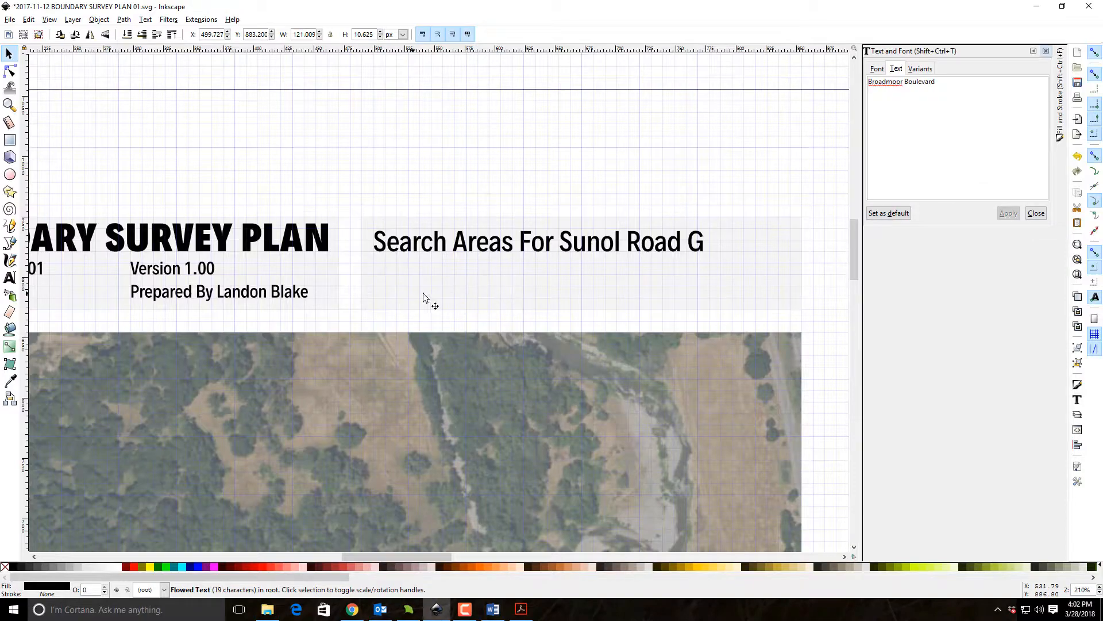
# Change the sheet number in the plan's lower corner to "1 of 2" and deselect it.
pyautogui.moveTo(691, 356); pyautogui.dragTo(353, 153)
pyautogui.moveTo(651, 236); pyautogui.dragTo(1074, 299)
pyautogui.moveTo(773, 362); pyautogui.dragTo(355, 68)
pyautogui.moveTo(705, 363); pyautogui.dragTo(354, 18)
pyautogui.moveTo(574, 371); pyautogui.dragTo(453, 184)
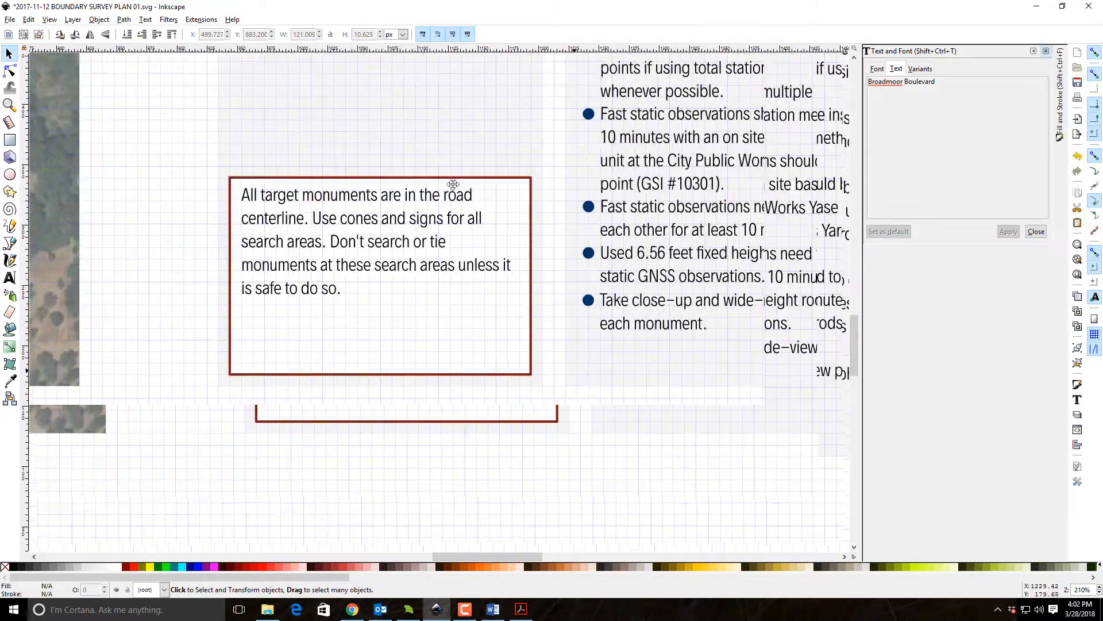
pyautogui.moveTo(654, 353); pyautogui.dragTo(419, 214)
pyautogui.click(640, 233)
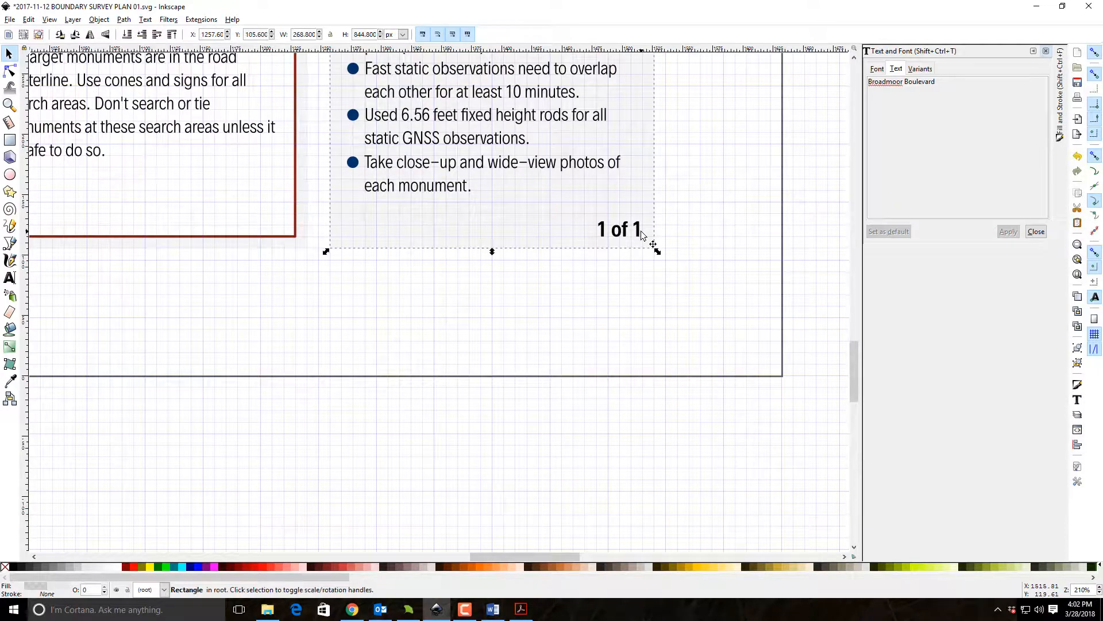
pyautogui.keyDown('alt'); pyautogui.click(640, 233); pyautogui.keyUp('alt')
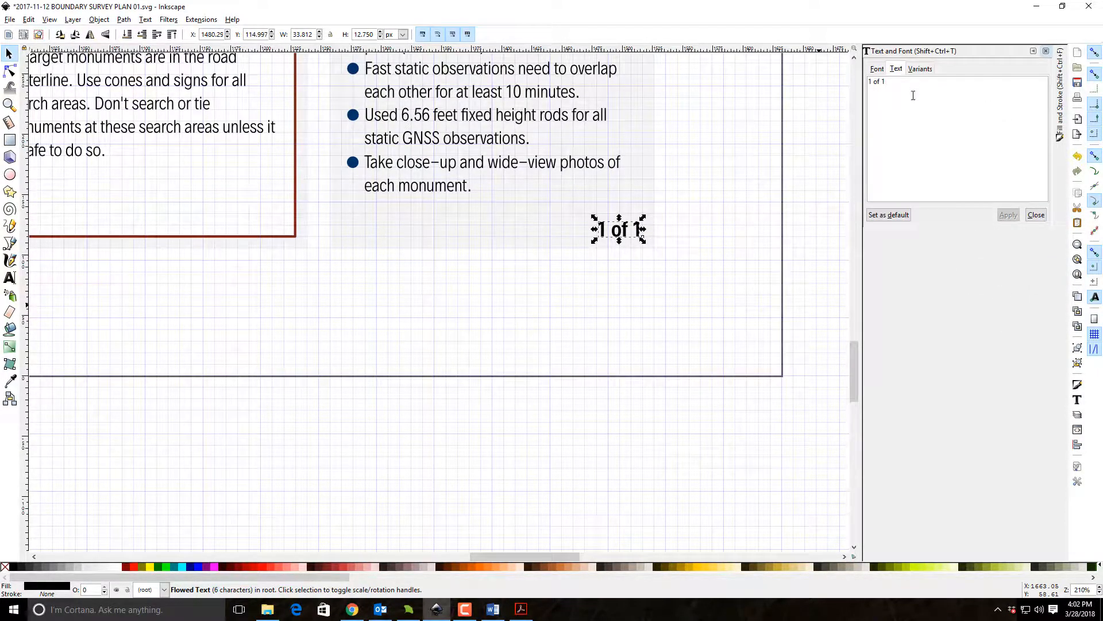
pyautogui.press('BackSpace')
pyautogui.write('2')
pyautogui.click(1014, 215)
pyautogui.click(700, 385)
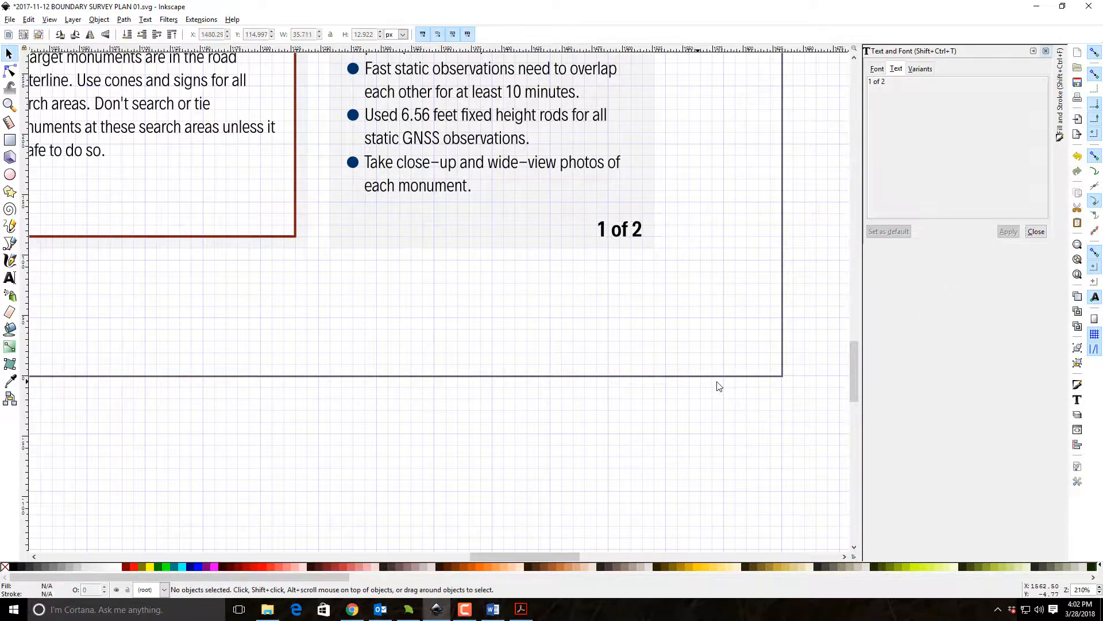
# Show the whole plan sheet and save the document.
pyautogui.click(1077, 274)
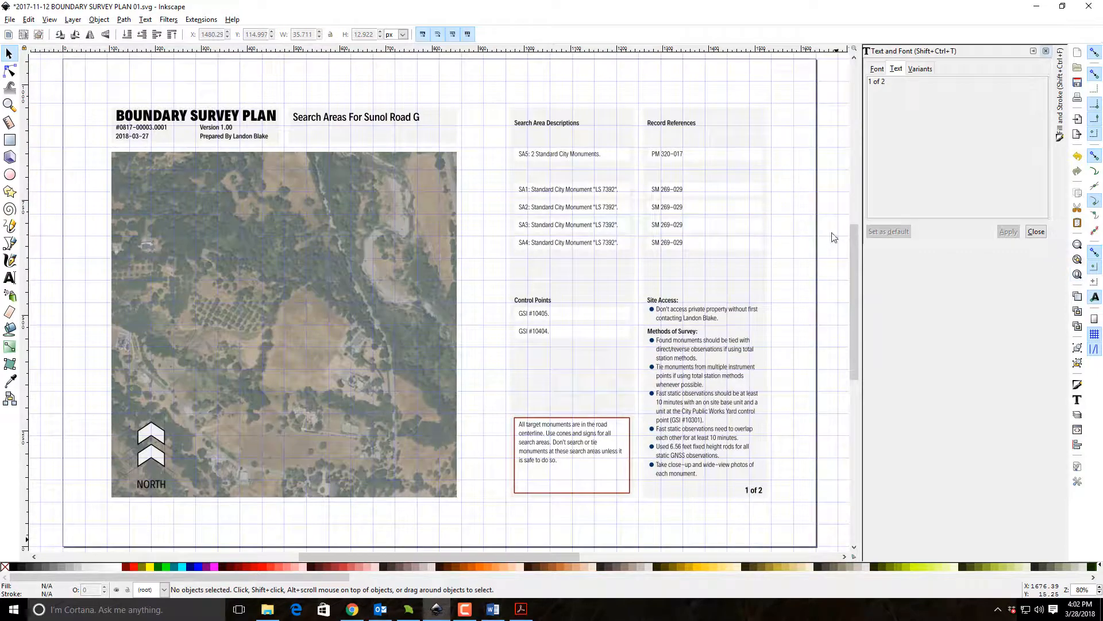
pyautogui.click(1077, 83)
pyautogui.moveTo(122, 364); pyautogui.dragTo(298, 283)
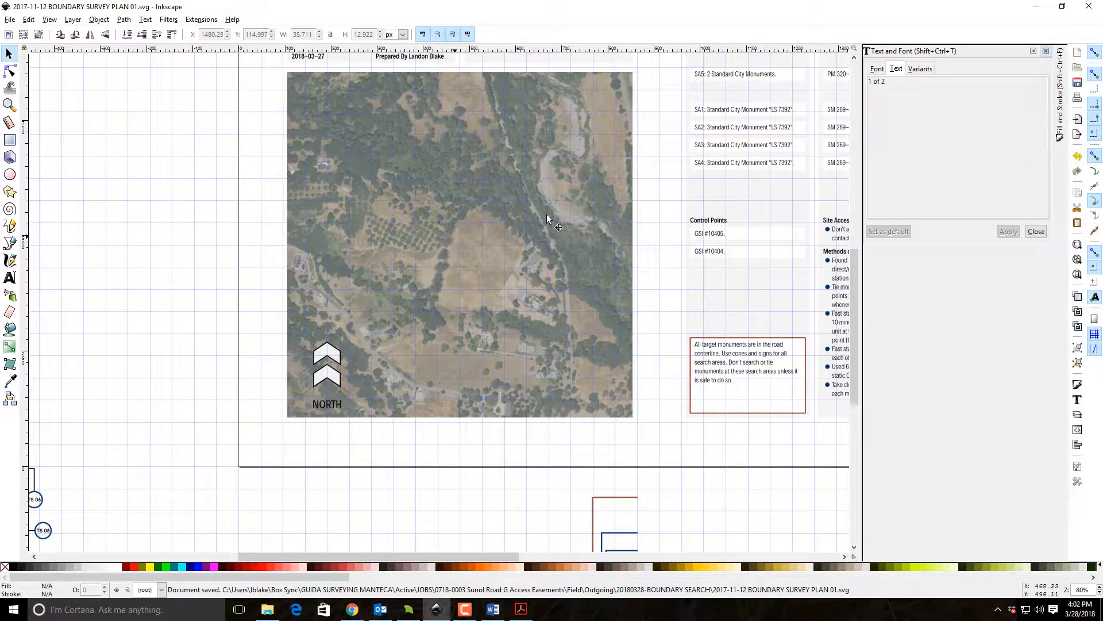
pyautogui.scroll(4, 576, 284)
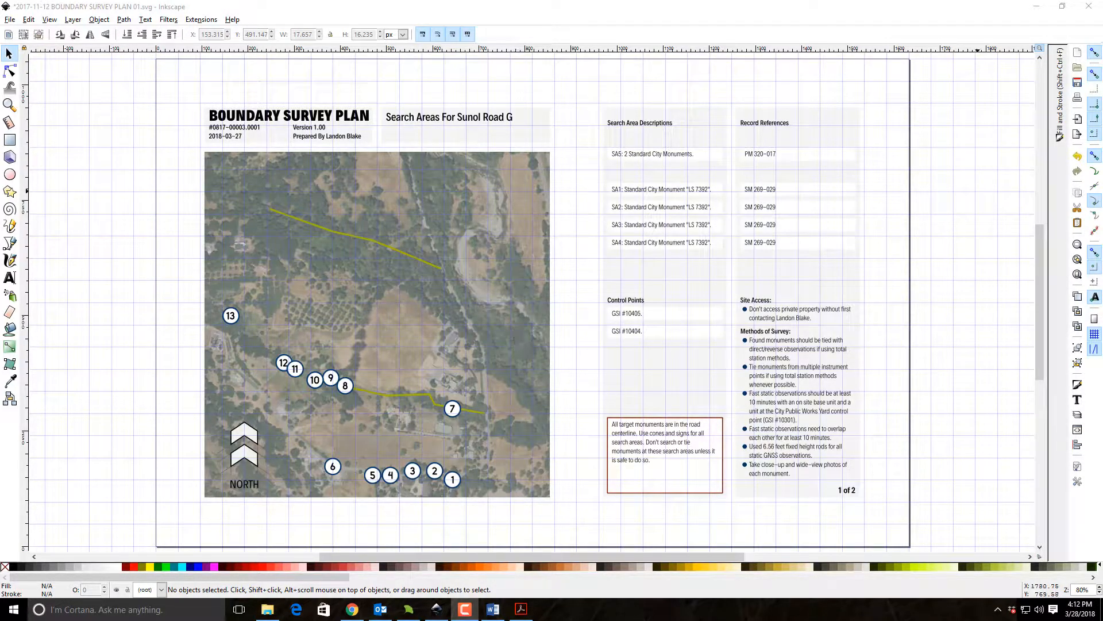
# Switch to Assessor Maps Marked.pdf in Acrobat Reader and examine the legend, marked monuments and highlighted parcels, then return to Inkscape.
pyautogui.hotkey('alt', 'Tab')
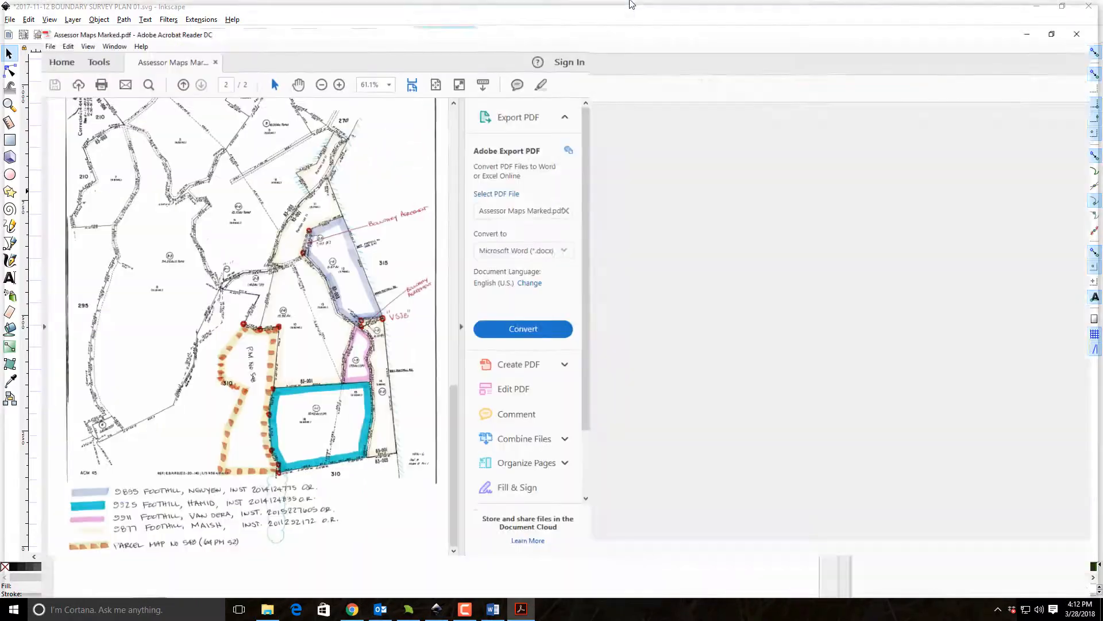
pyautogui.scroll(5, 606, 197)
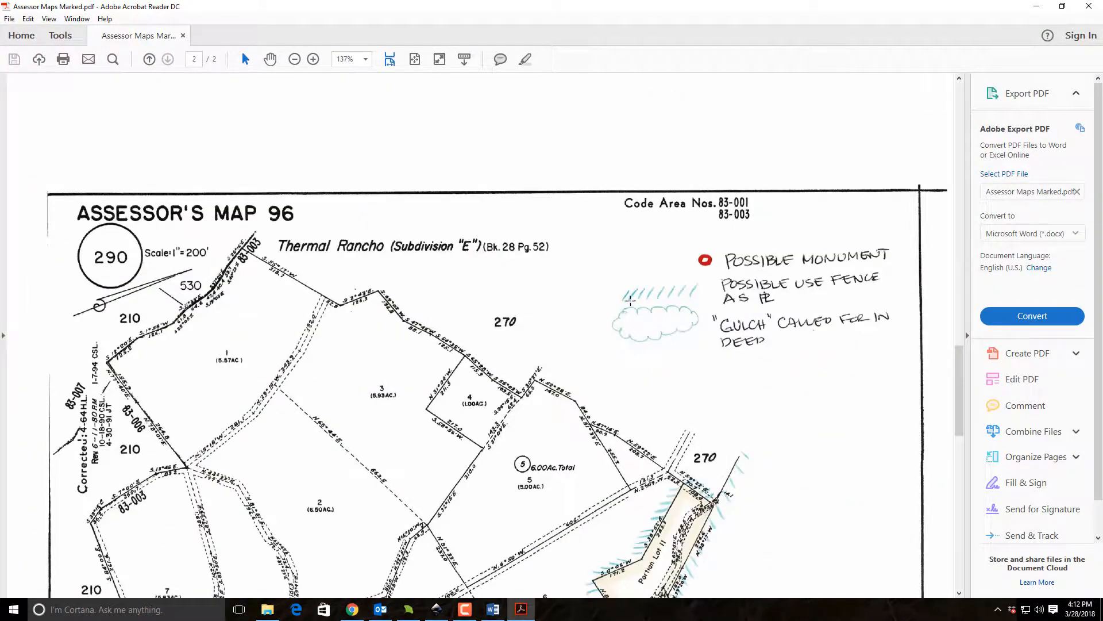
pyautogui.scroll(-8, 629, 300)
pyautogui.scroll(4, 628, 300)
pyautogui.scroll(3, 678, 325)
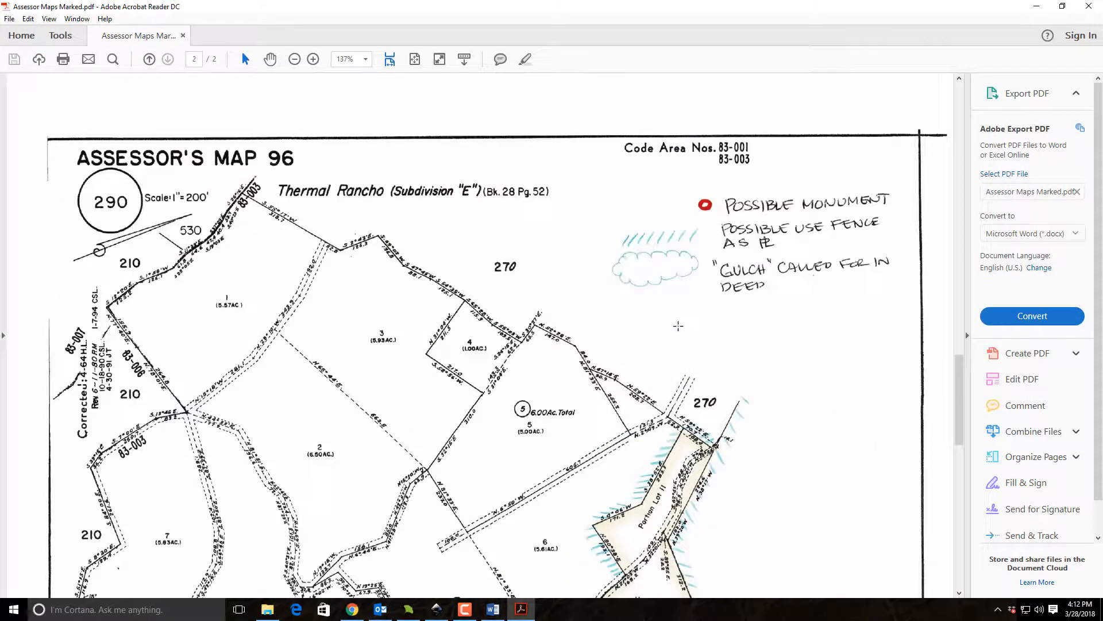
pyautogui.scroll(-9, 678, 326)
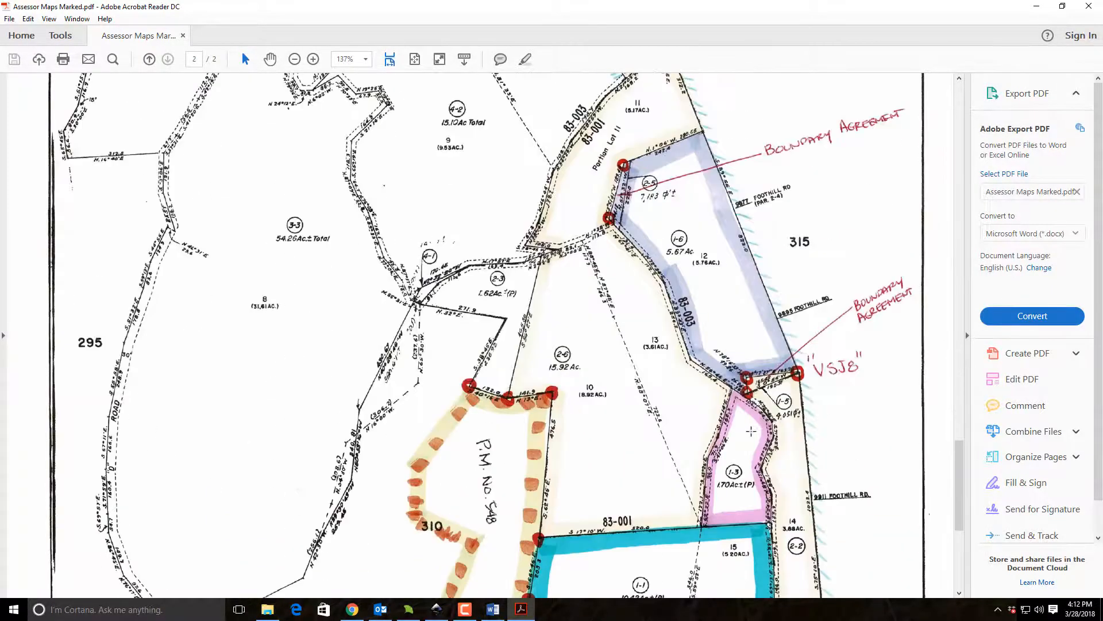
pyautogui.scroll(-3, 591, 365)
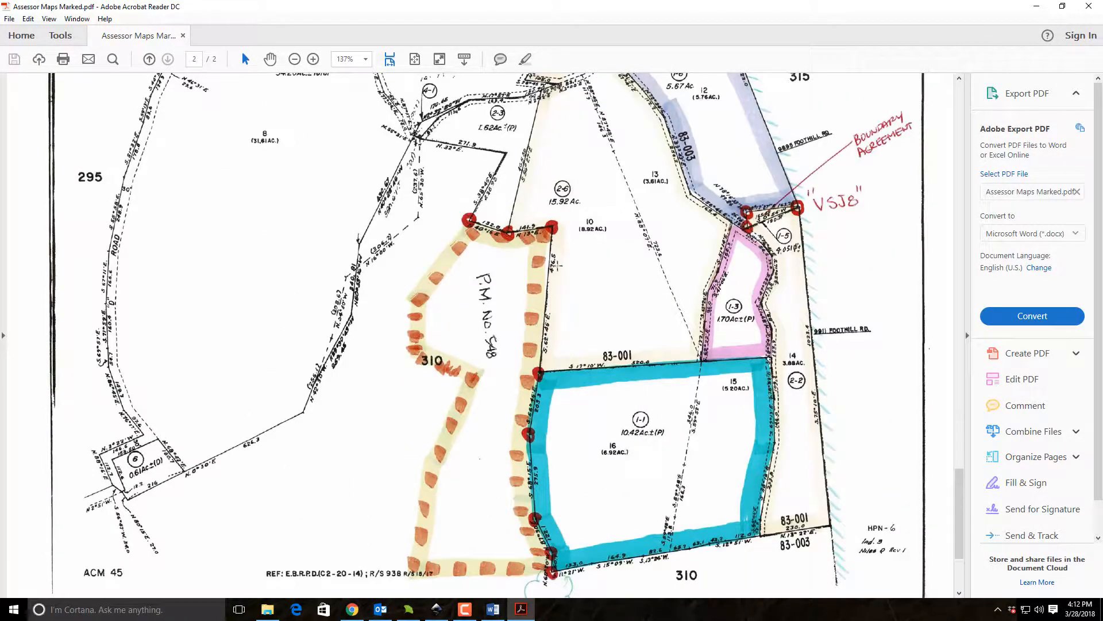
pyautogui.scroll(5, 540, 252)
pyautogui.moveTo(514, 5); pyautogui.dragTo(514, 0)
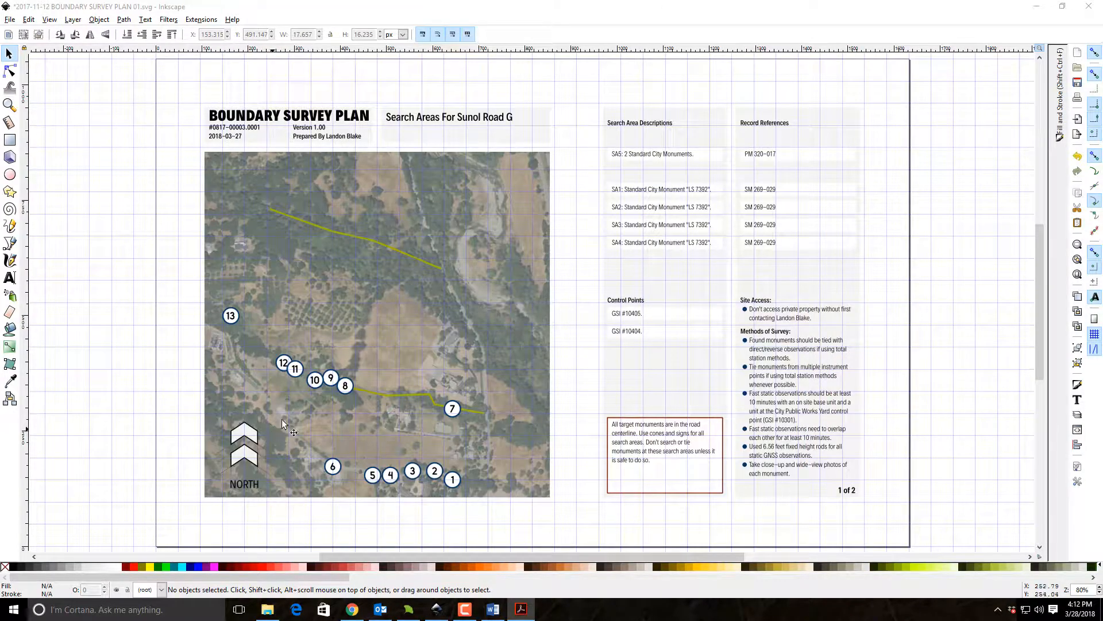
# Compare the numbered search areas on the aerial map with the description columns and the template leader lines below the page.
pyautogui.click(948, 236)
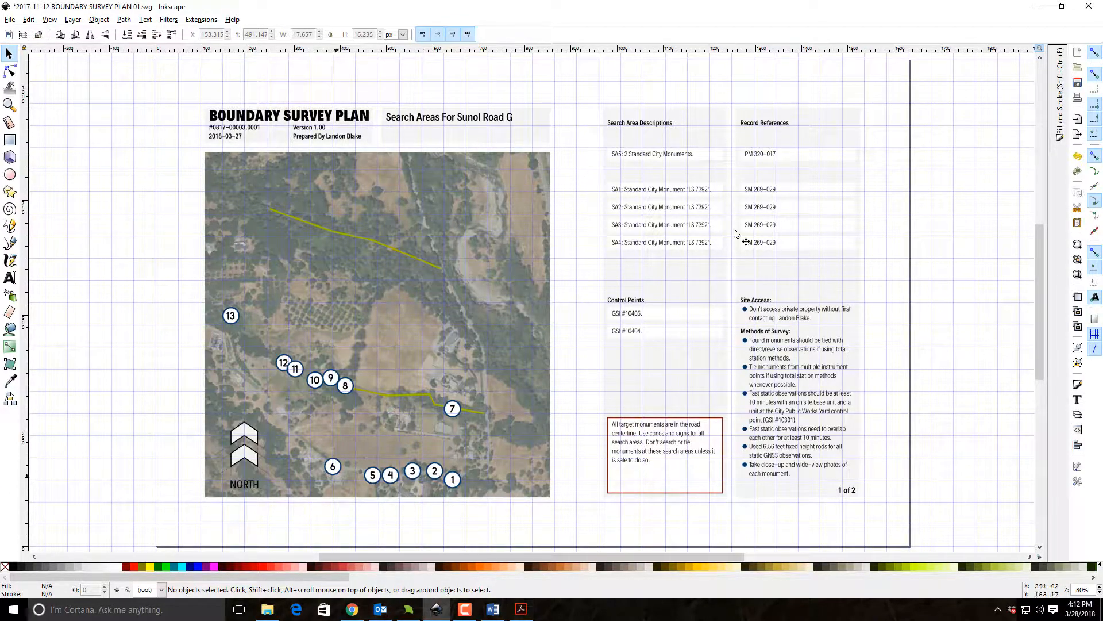
pyautogui.scroll(-3, 718, 394)
pyautogui.scroll(5, 729, 402)
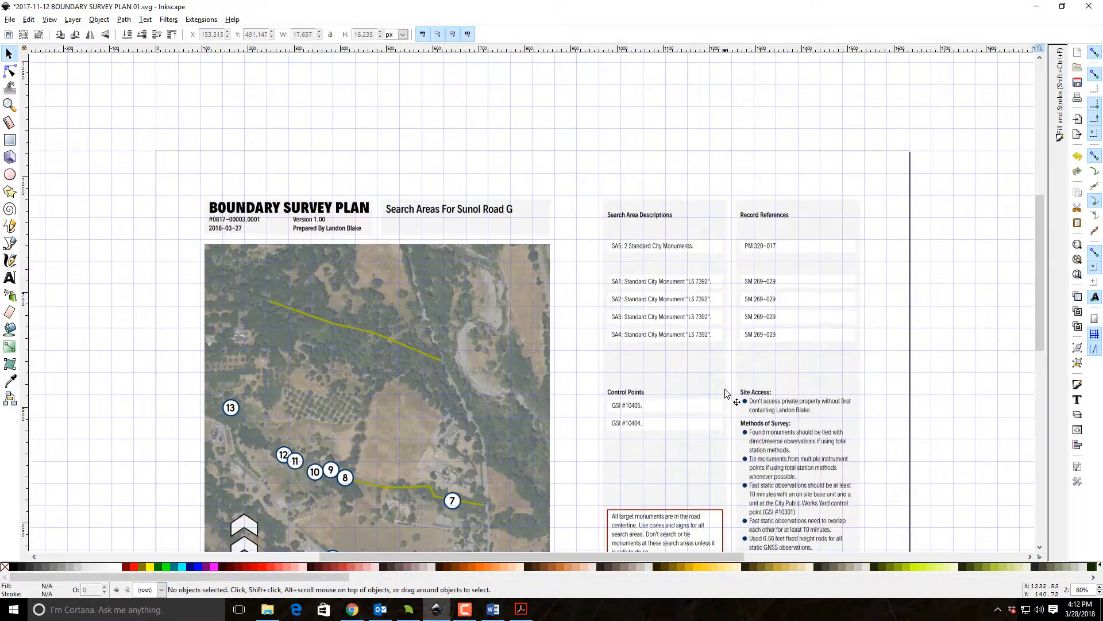
pyautogui.scroll(-5, 739, 394)
pyautogui.scroll(-4, 725, 394)
pyautogui.moveTo(650, 436)
pyautogui.mouseDown()
pyautogui.moveTo(832, 541)
pyautogui.moveTo(783, 502)
pyautogui.moveTo(1062, 360)
pyautogui.moveTo(1055, 286)
pyautogui.moveTo(837, 315)
pyautogui.moveTo(647, 532)
pyautogui.mouseUp()
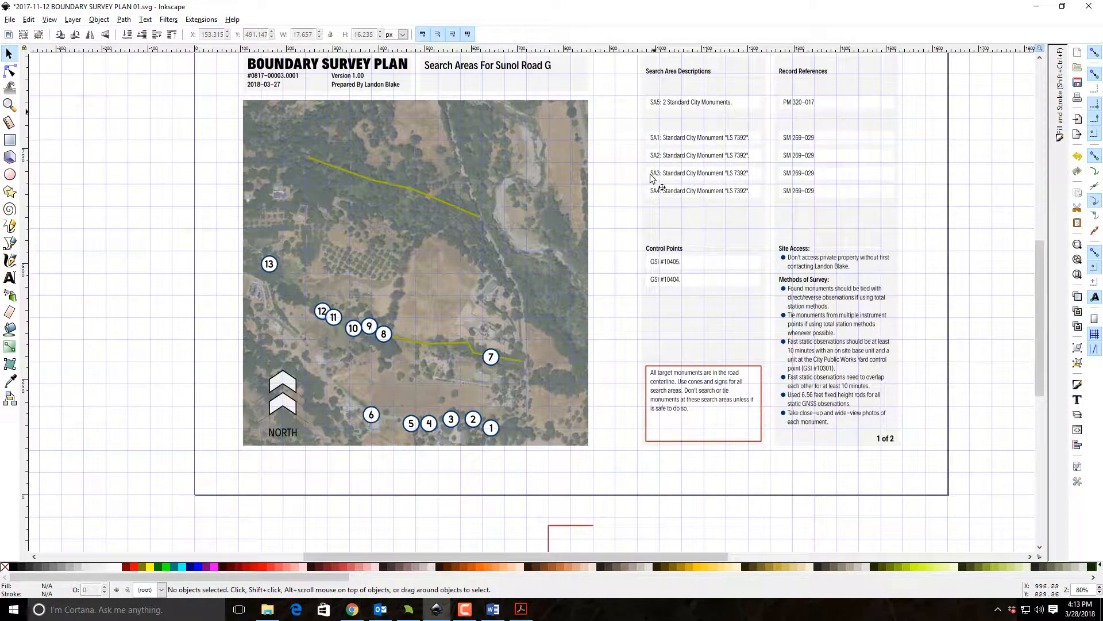
pyautogui.moveTo(560, 382)
pyautogui.mouseDown()
pyautogui.moveTo(615, 304)
pyautogui.moveTo(661, 368)
pyautogui.moveTo(663, 103)
pyautogui.moveTo(664, 113)
pyautogui.mouseUp()
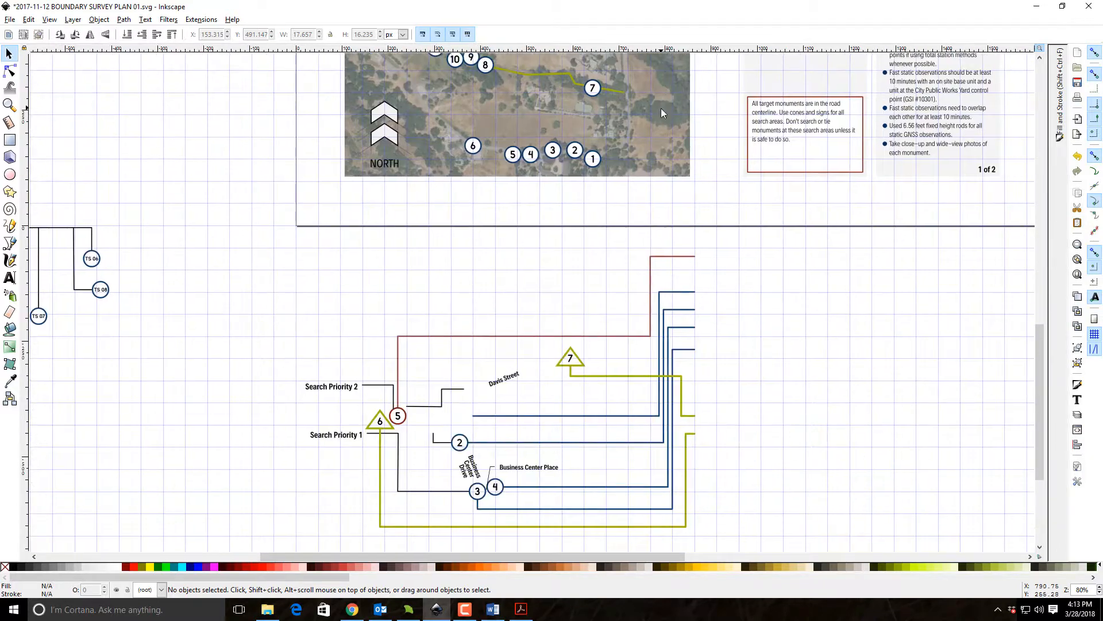
# Move the top blue template leader from below the page up to the Search Area Descriptions column, ending at the SA5 row.
pyautogui.click(689, 296)
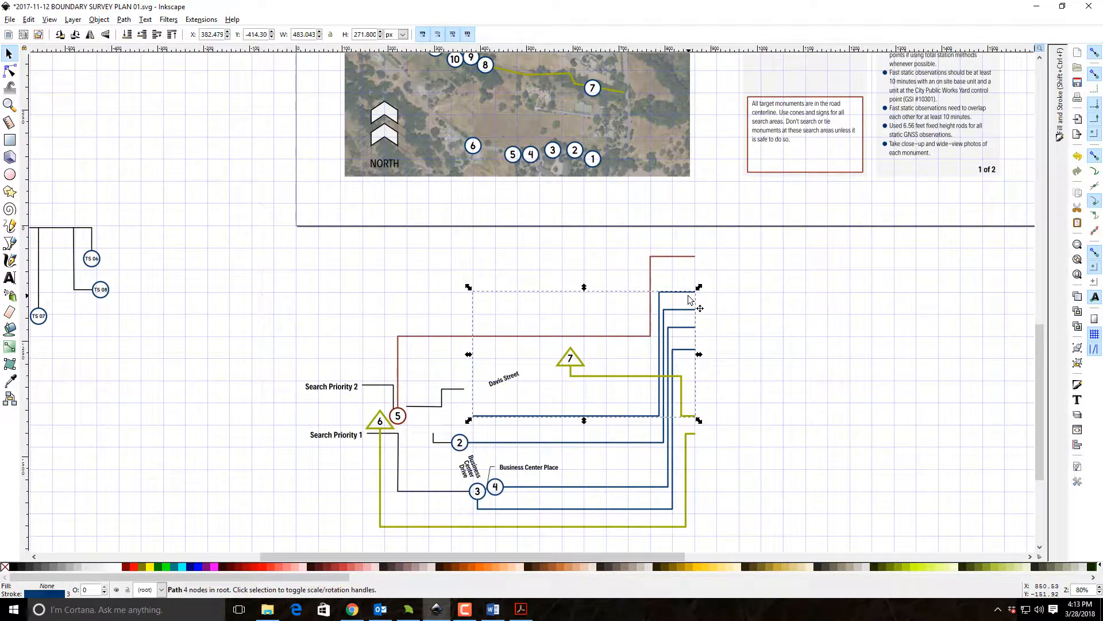
pyautogui.moveTo(686, 289); pyautogui.dragTo(722, 309)
pyautogui.scroll(5, 721, 216)
pyautogui.scroll(4, 742, 402)
pyautogui.moveTo(720, 372); pyautogui.dragTo(727, 129)
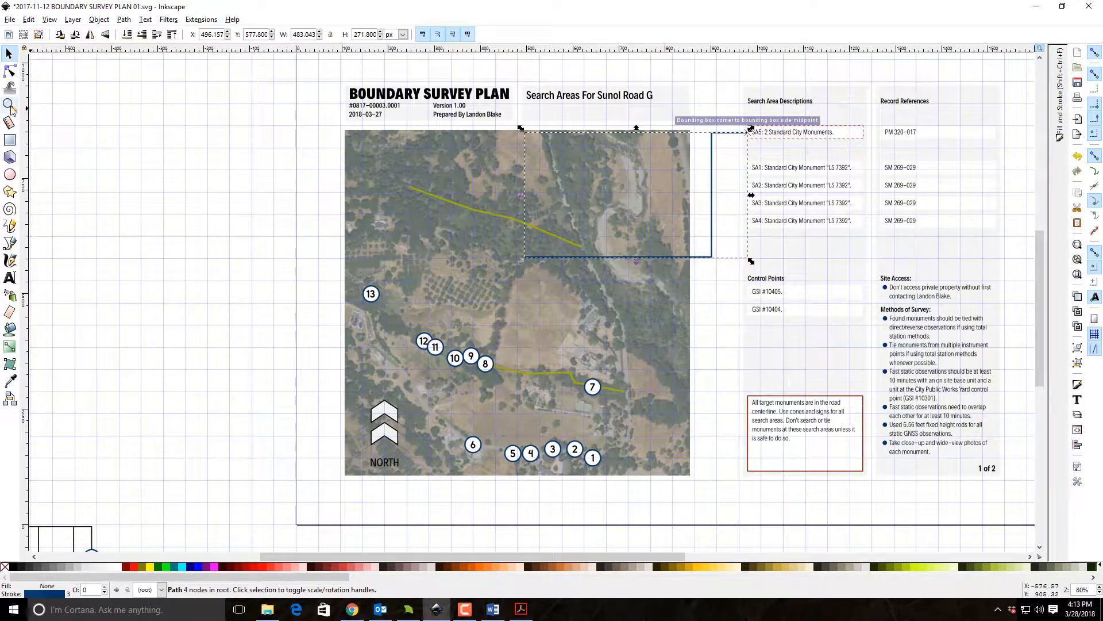
# Zoom in on the leader's end at the SA5 row and fine-align the leader to the grid there.
pyautogui.press('z')
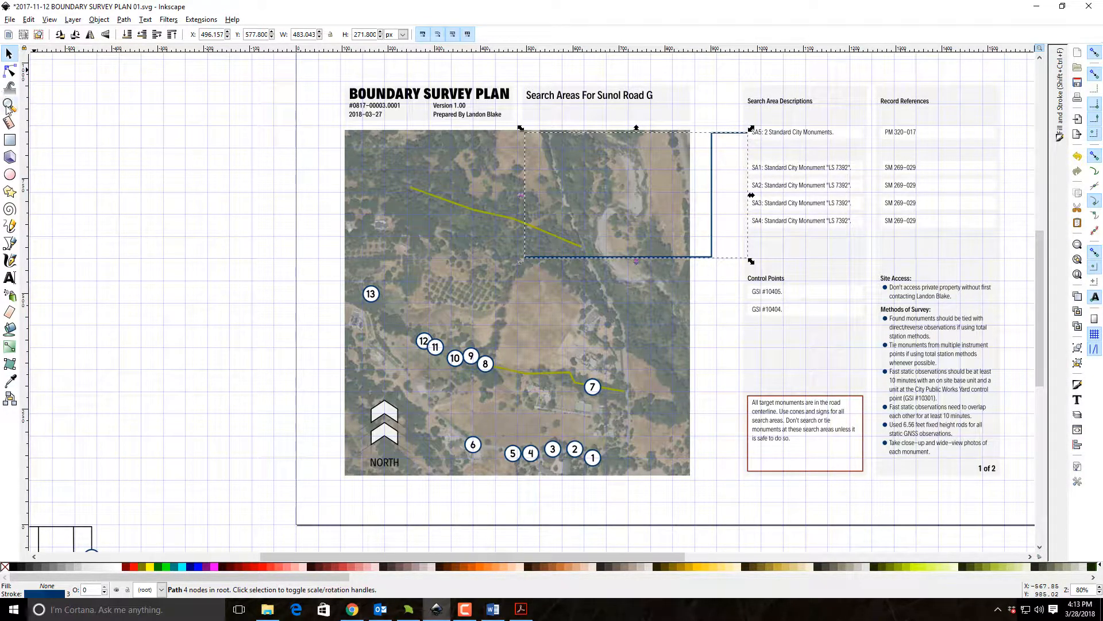
pyautogui.moveTo(668, 110); pyautogui.dragTo(891, 257)
pyautogui.press('s')
pyautogui.moveTo(388, 138); pyautogui.dragTo(389, 124)
pyautogui.click(382, 174)
pyautogui.click(389, 182)
pyautogui.moveTo(366, 373); pyautogui.dragTo(1009, 122)
pyautogui.moveTo(425, 379); pyautogui.dragTo(398, 317)
pyautogui.doubleClick(577, 266)
pyautogui.moveTo(489, 431); pyautogui.dragTo(1071, 297)
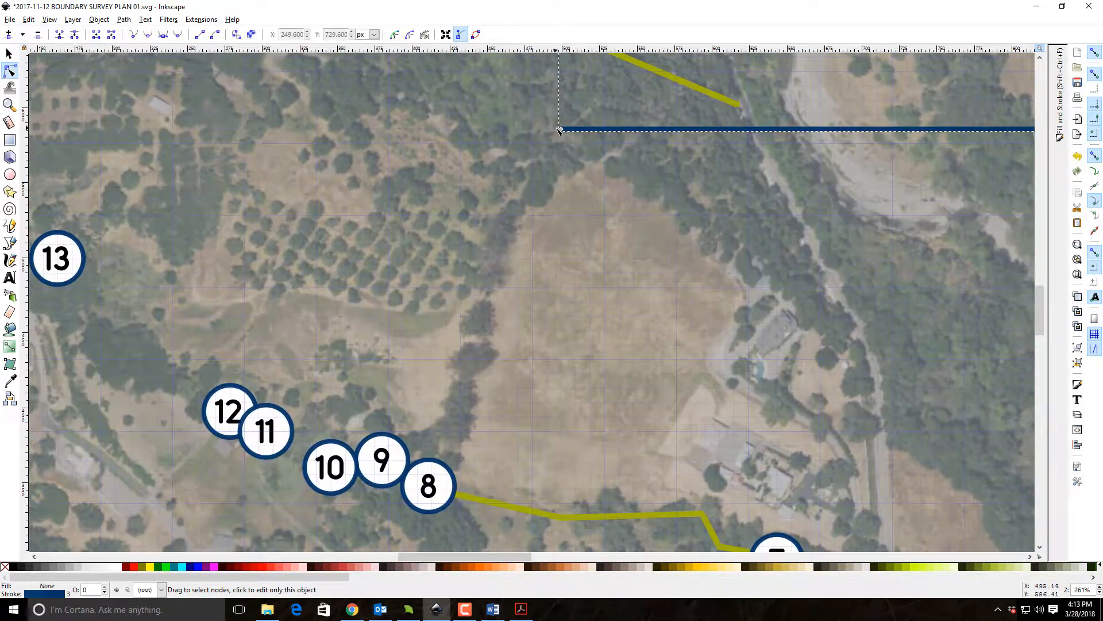
# Reshape the leader by moving its free end to the search area 13 marker and its lower corner down to the same level.
pyautogui.moveTo(559, 130)
pyautogui.mouseDown()
pyautogui.moveTo(41, 252)
pyautogui.moveTo(89, 261)
pyautogui.mouseUp()
pyautogui.moveTo(868, 312); pyautogui.dragTo(315, 291)
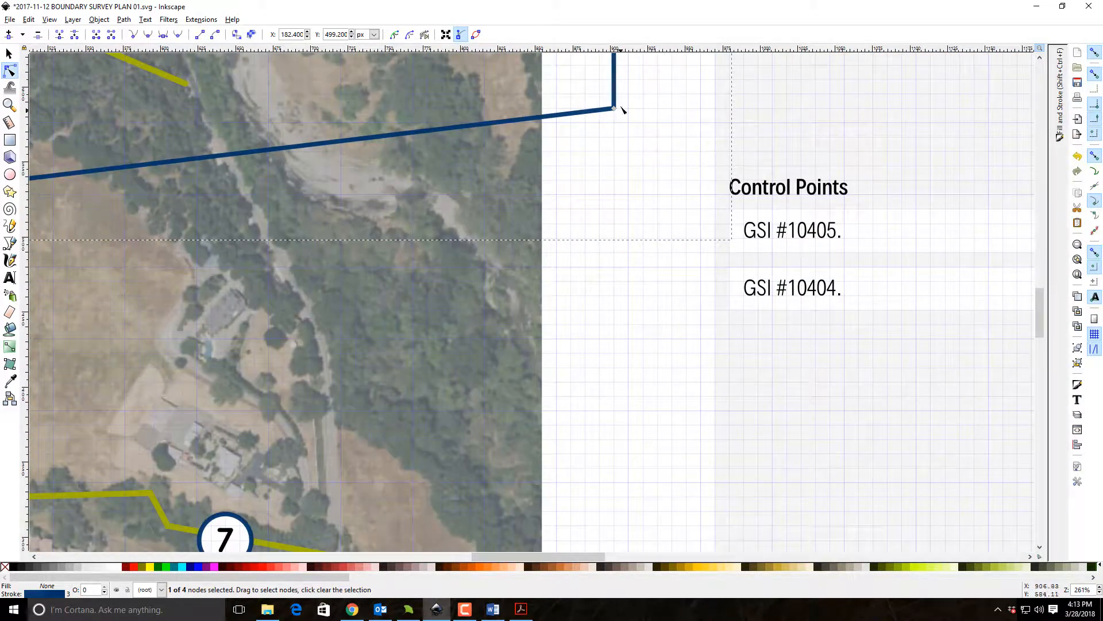
pyautogui.moveTo(613, 108); pyautogui.dragTo(611, 246)
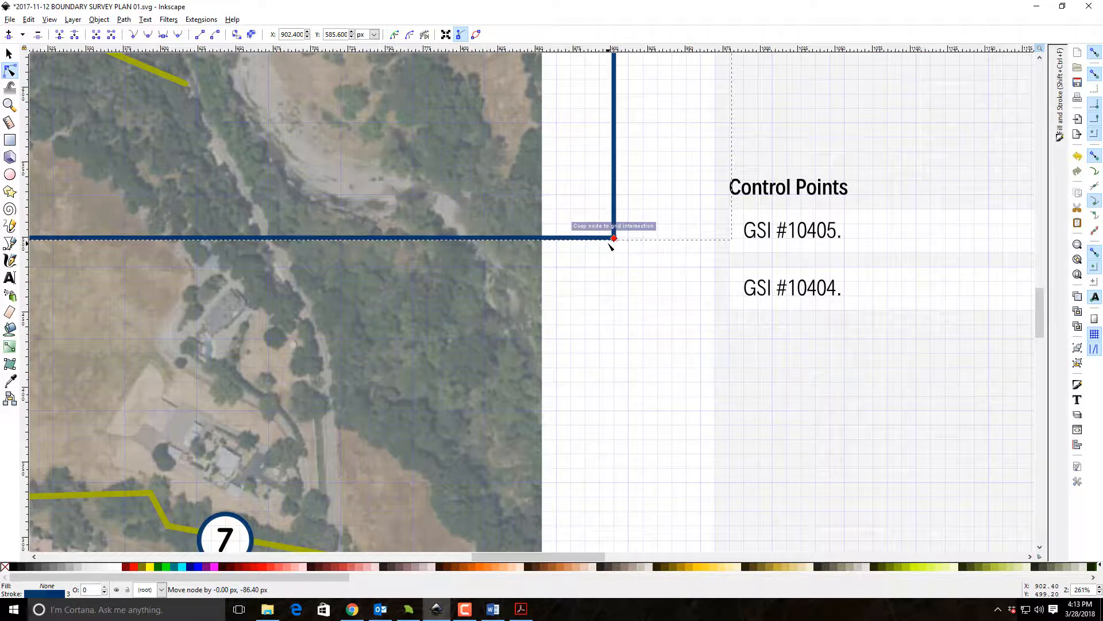
pyautogui.moveTo(609, 245); pyautogui.dragTo(620, 246)
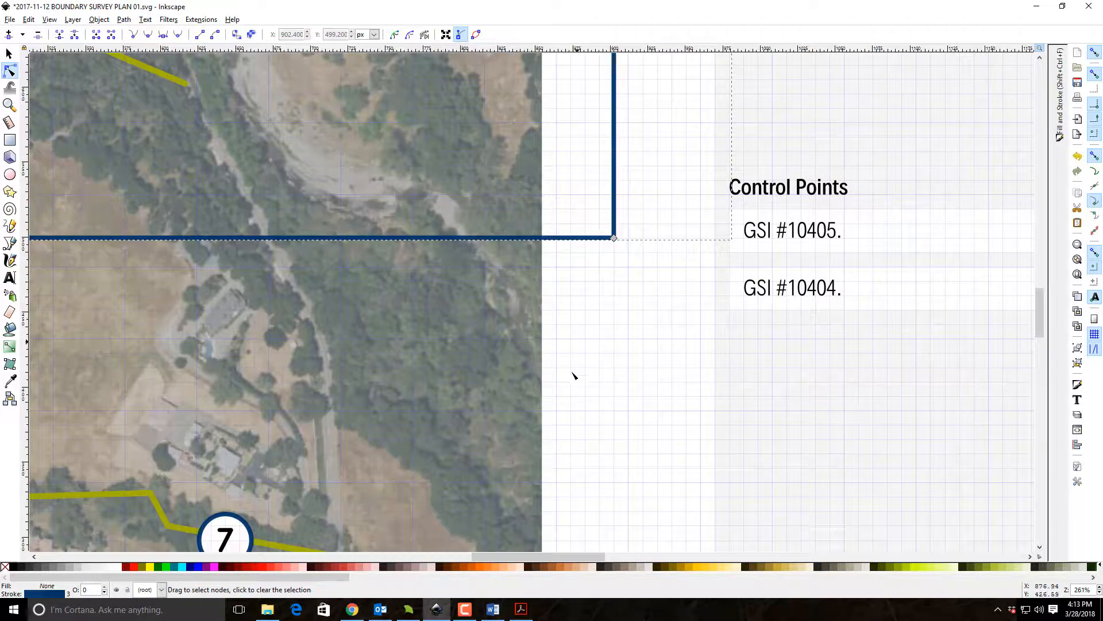
pyautogui.click(9, 54)
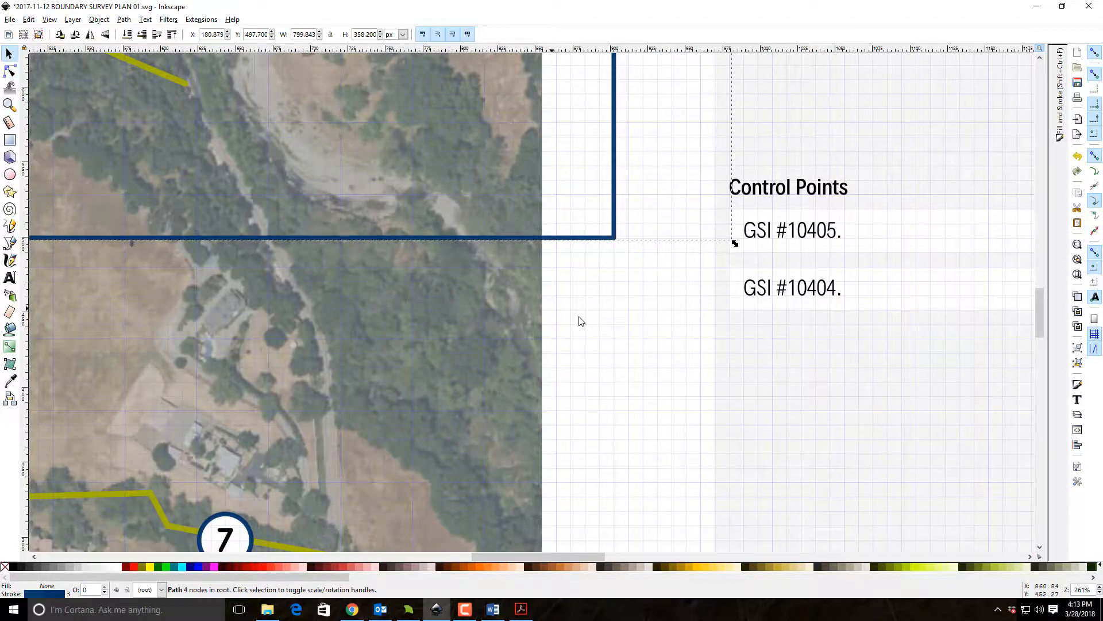
pyautogui.click(728, 445)
# Bring a five-node blue template leader up from below the page and place its upper end just under the search area 13 leader.
pyautogui.scroll(-8, 610, 363)
pyautogui.moveTo(582, 349); pyautogui.dragTo(1062, 449)
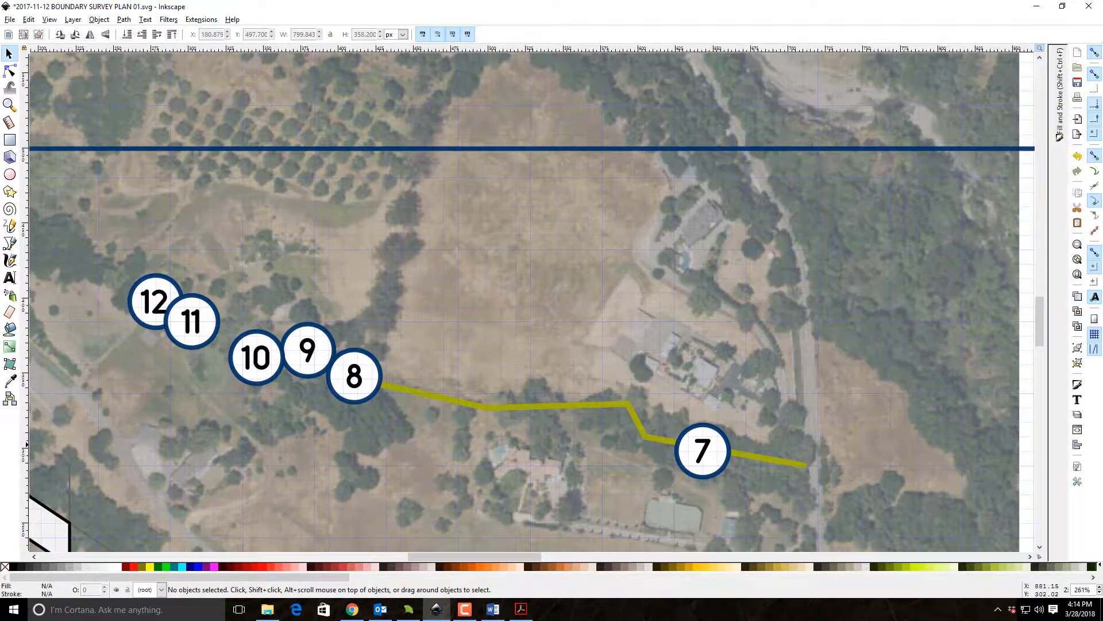
pyautogui.moveTo(562, 377); pyautogui.dragTo(431, 94)
pyautogui.moveTo(805, 491); pyautogui.dragTo(849, 281)
pyautogui.moveTo(508, 339); pyautogui.dragTo(585, 60)
pyautogui.moveTo(374, 461); pyautogui.dragTo(177, 192)
pyautogui.moveTo(796, 122); pyautogui.dragTo(376, 51)
pyautogui.click(562, 511)
pyautogui.moveTo(451, 285); pyautogui.dragTo(946, 593)
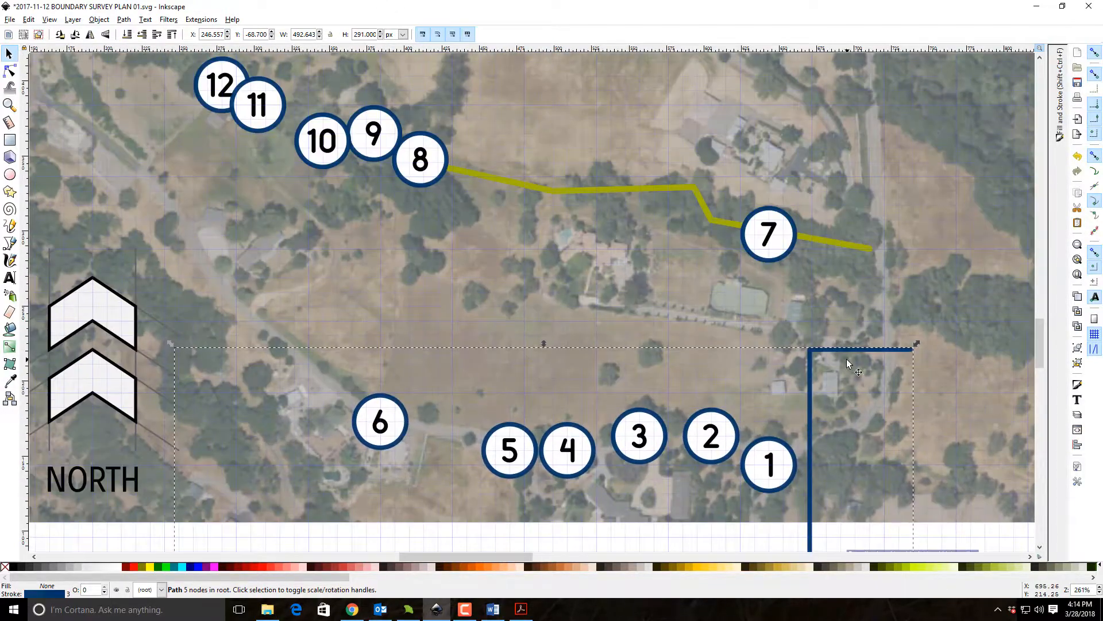
pyautogui.moveTo(848, 363); pyautogui.dragTo(574, 199)
pyautogui.moveTo(548, 264); pyautogui.dragTo(530, 276)
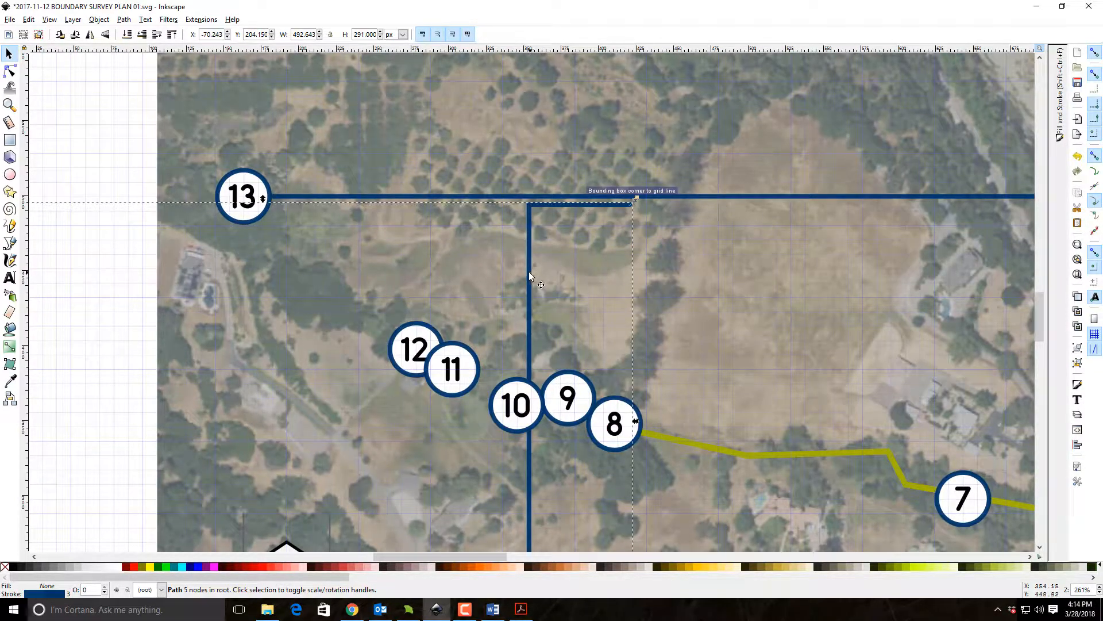
# Reshape the five-node leader's nodes so it runs from the search area 12 marker up to the horizontal search area 13 leader.
pyautogui.press('n')
pyautogui.scroll(-8, 510, 505)
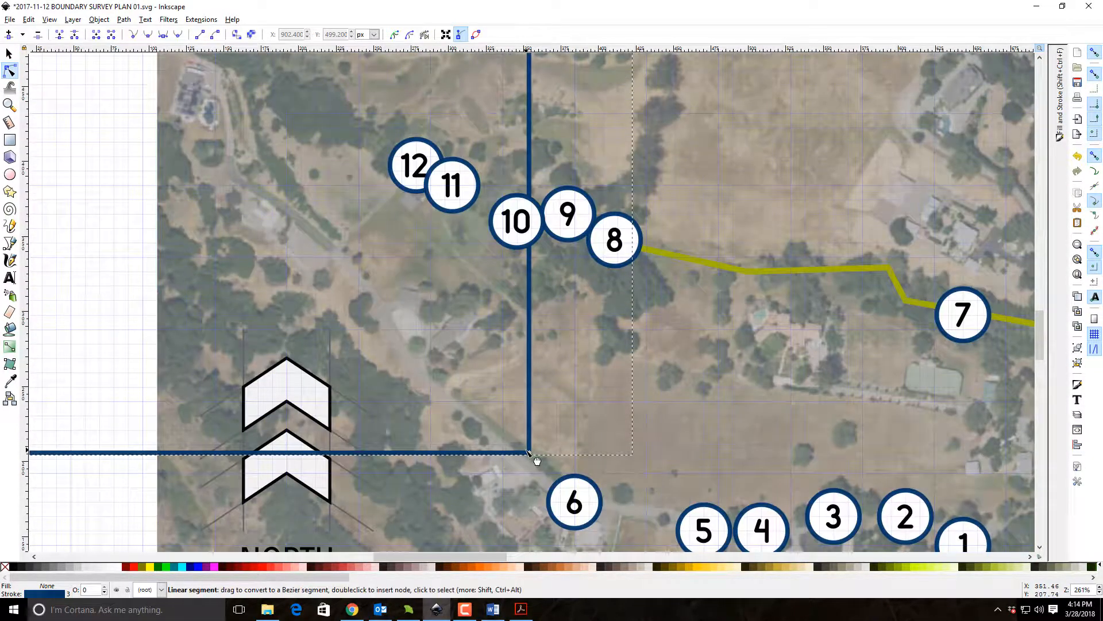
pyautogui.moveTo(529, 452); pyautogui.dragTo(474, 85)
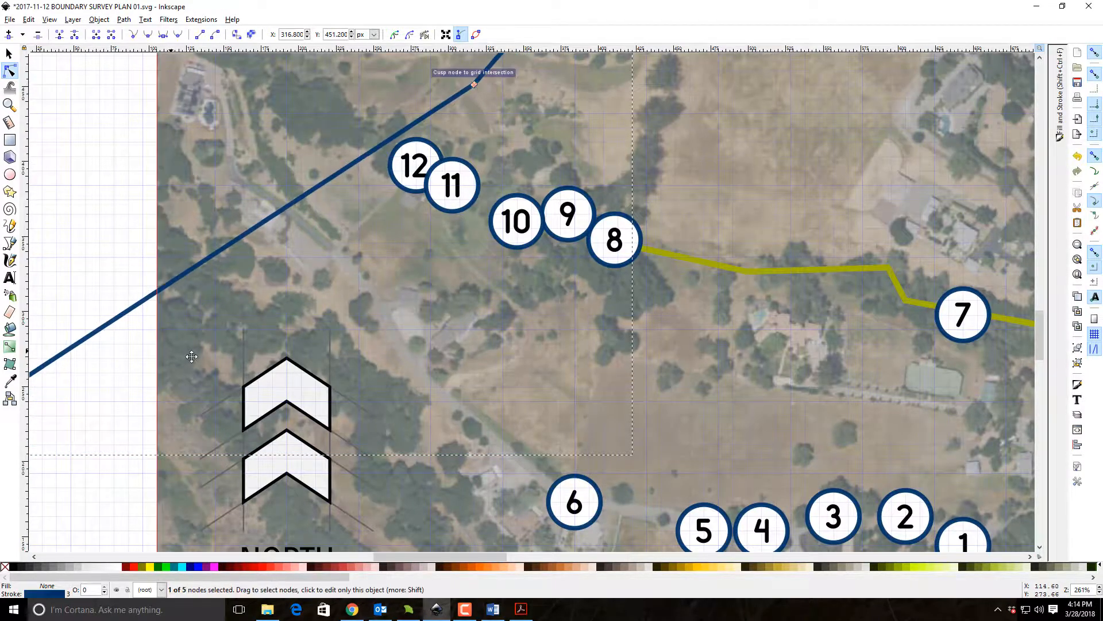
pyautogui.moveTo(192, 353); pyautogui.dragTo(358, 363)
pyautogui.moveTo(78, 463); pyautogui.dragTo(612, 81)
pyautogui.moveTo(63, 461)
pyautogui.mouseDown()
pyautogui.moveTo(510, 227)
pyautogui.moveTo(578, 123)
pyautogui.moveTo(585, 151)
pyautogui.mouseUp()
pyautogui.scroll(10, 694, 253)
pyautogui.moveTo(700, 341)
pyautogui.mouseDown()
pyautogui.moveTo(568, 301)
pyautogui.moveTo(566, 292)
pyautogui.mouseUp()
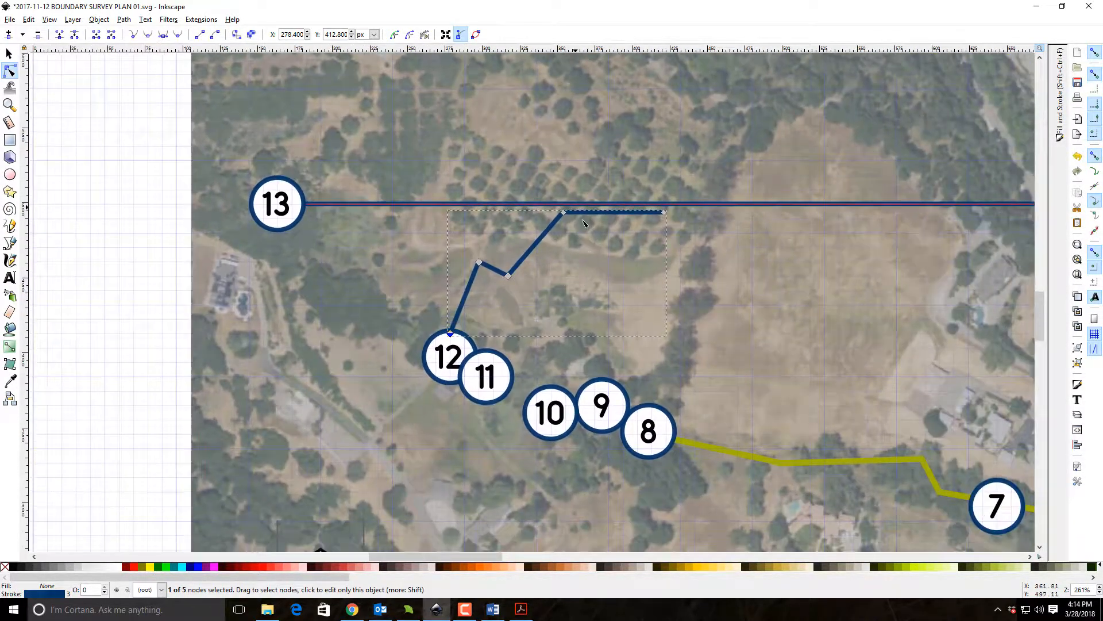
pyautogui.moveTo(563, 213); pyautogui.dragTo(537, 247)
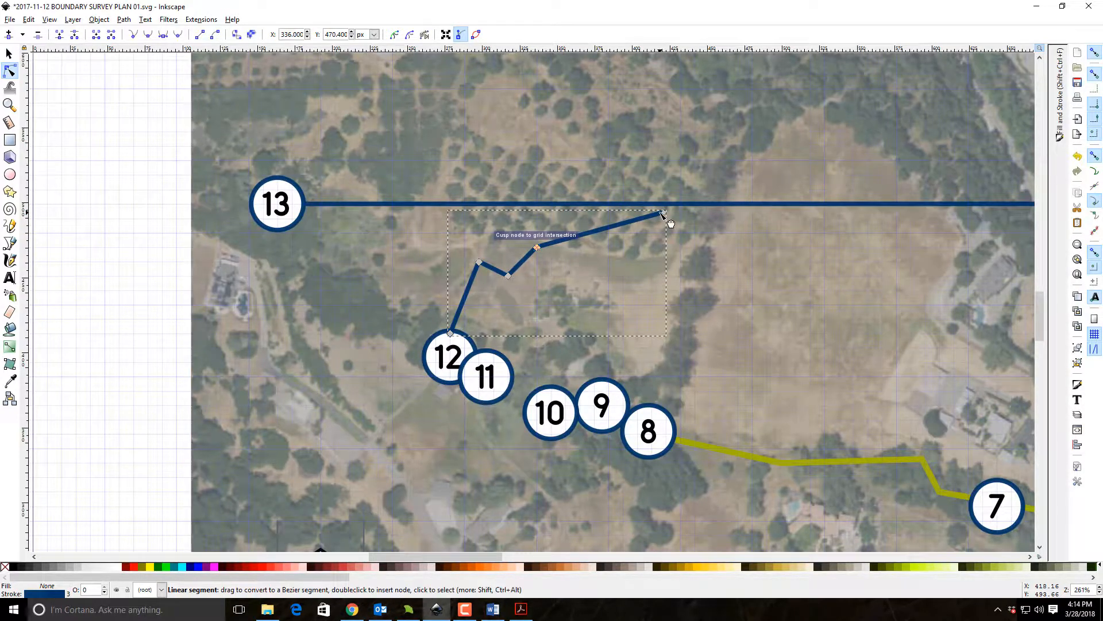
pyautogui.moveTo(665, 213); pyautogui.dragTo(537, 203)
pyautogui.click(9, 54)
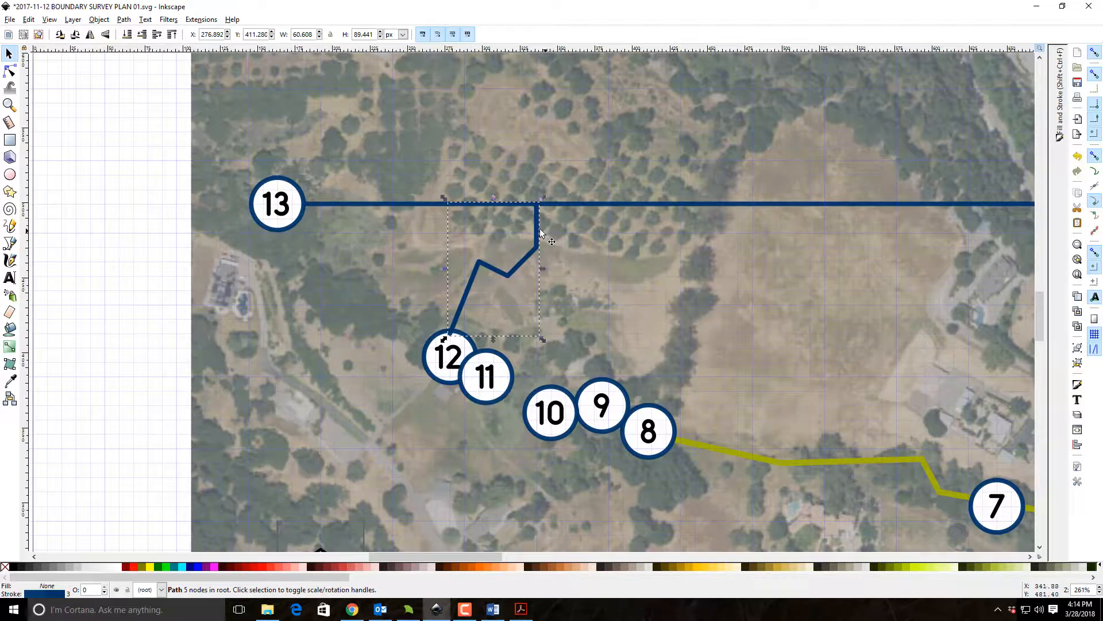
# Duplicate the search area 12 leader beside the original and reshape the copy so it ends at the search area 11 marker.
pyautogui.hotkey('ctrl', 'd')
pyautogui.moveTo(537, 228); pyautogui.dragTo(564, 231)
pyautogui.press('n')
pyautogui.moveTo(534, 280); pyautogui.dragTo(498, 353)
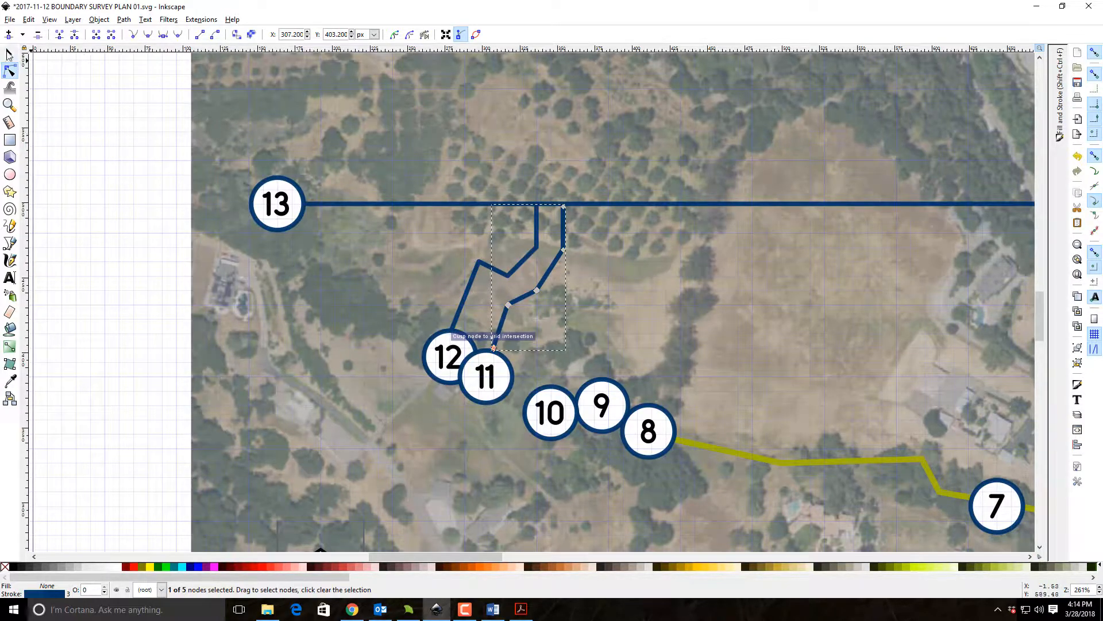
pyautogui.click(9, 53)
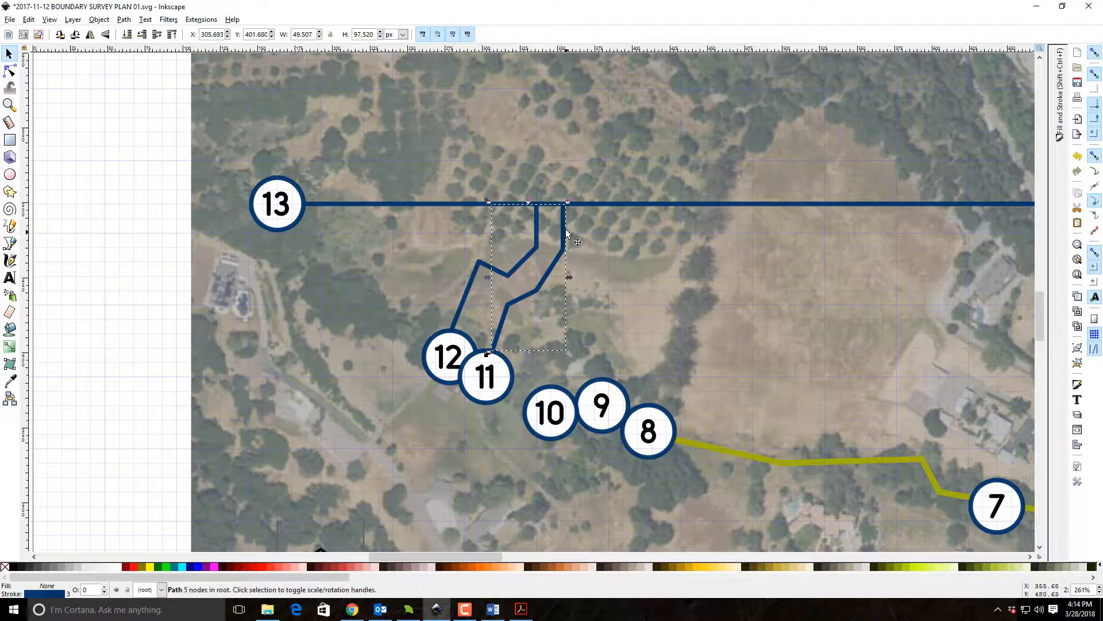
# Duplicate the search area 11 leader, turn off bounding-box corner snapping, and snap the copy's nodes to the grid on the horizontal leader.
pyautogui.hotkey('ctrl', 'd')
pyautogui.moveTo(566, 221); pyautogui.dragTo(598, 223)
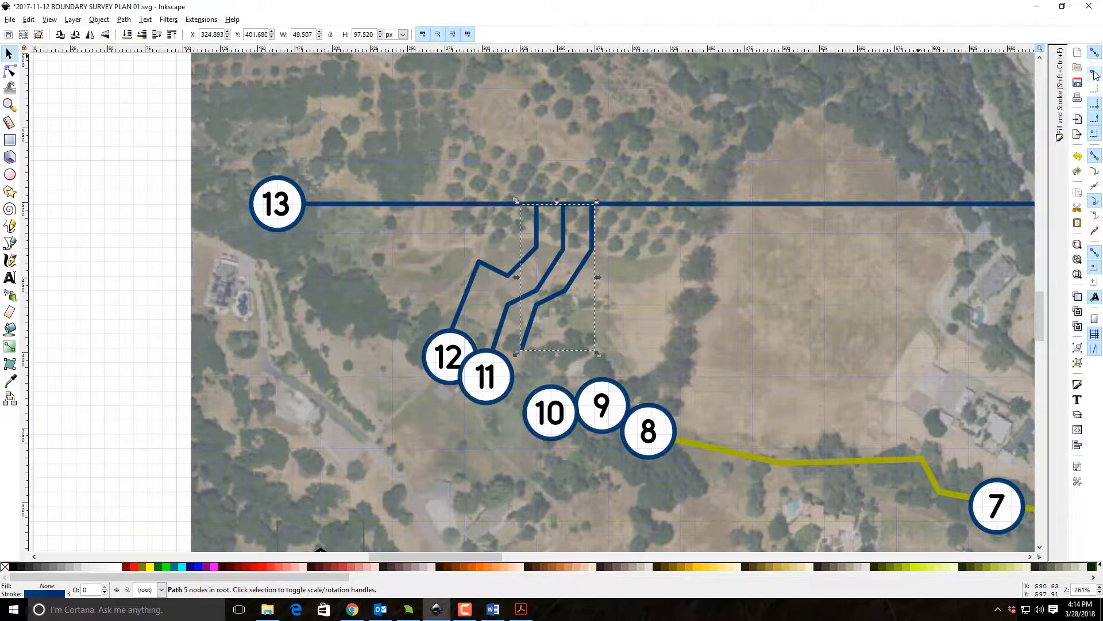
pyautogui.click(1098, 104)
pyautogui.moveTo(595, 223); pyautogui.dragTo(597, 221)
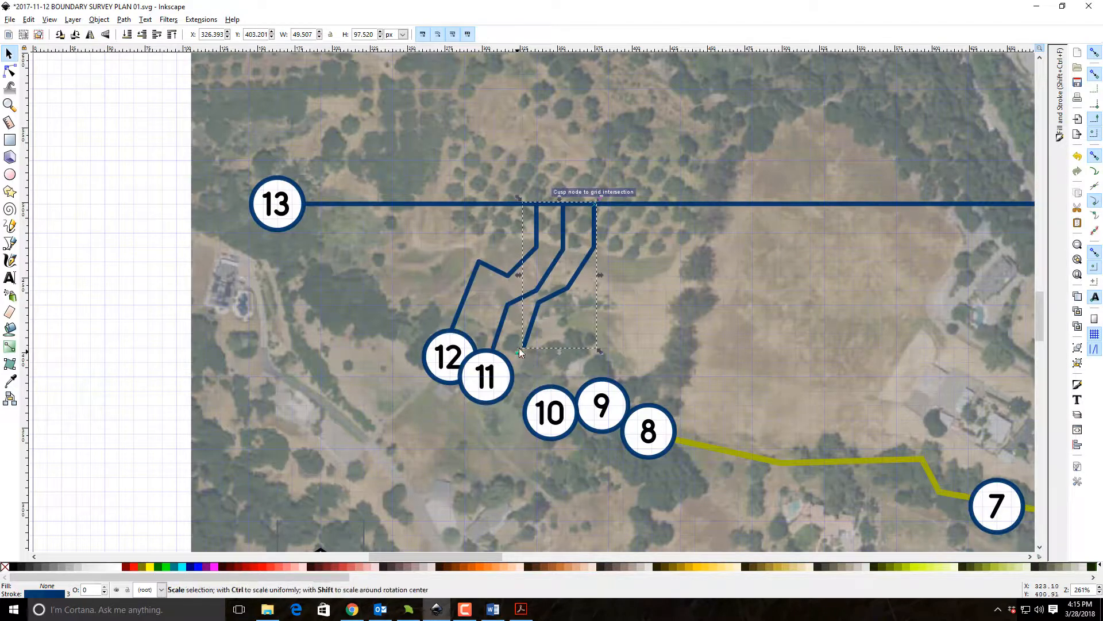
# Reshape the newest leader copy so it ends at the search area 10 marker, undoing the accidental curve in its lower segment.
pyautogui.press('n')
pyautogui.moveTo(525, 346); pyautogui.dragTo(549, 386)
pyautogui.moveTo(545, 310); pyautogui.dragTo(552, 313)
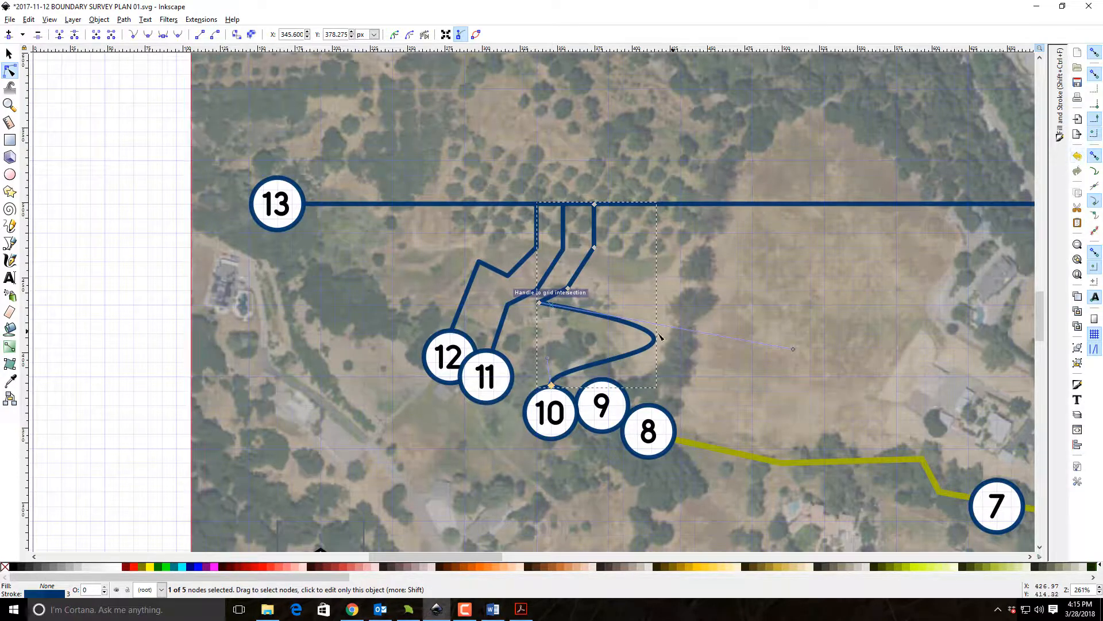
pyautogui.hotkey('ctrl', 'z')
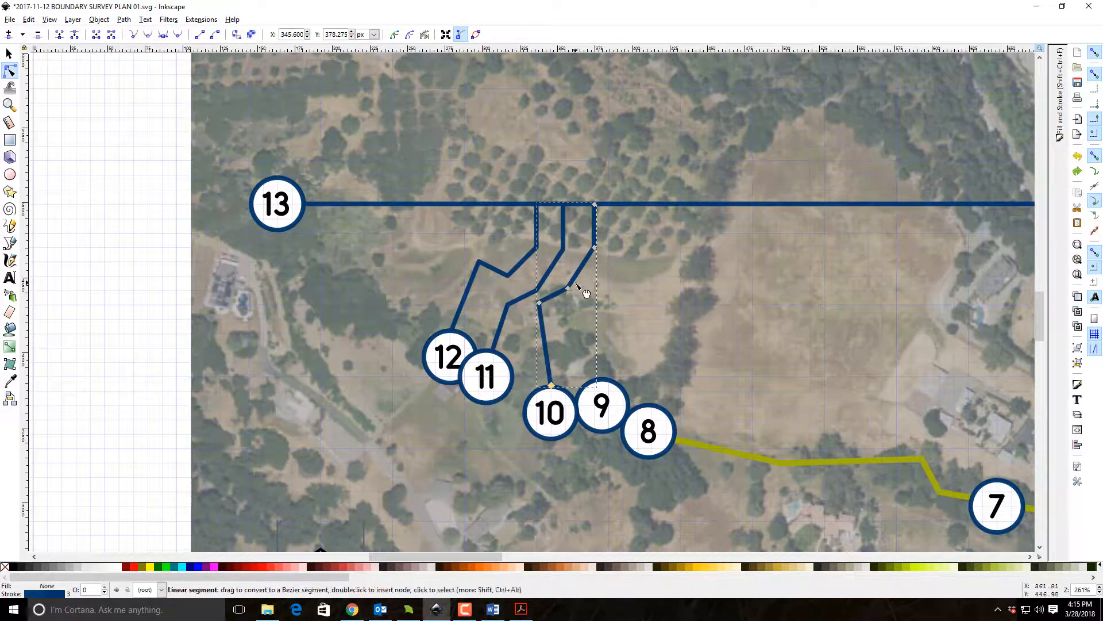
pyautogui.moveTo(567, 288); pyautogui.dragTo(553, 325)
pyautogui.press('s')
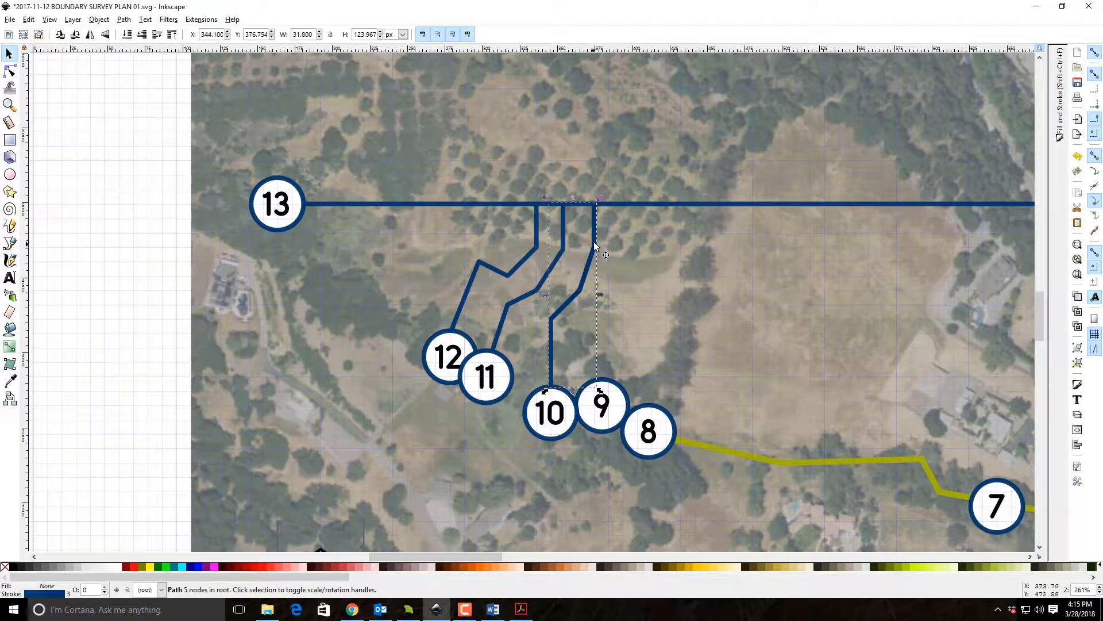
# Place a copy of the search area 10 leader alongside it and move its two lower nodes to meet the search area 9 marker.
pyautogui.moveTo(598, 241); pyautogui.dragTo(630, 221)
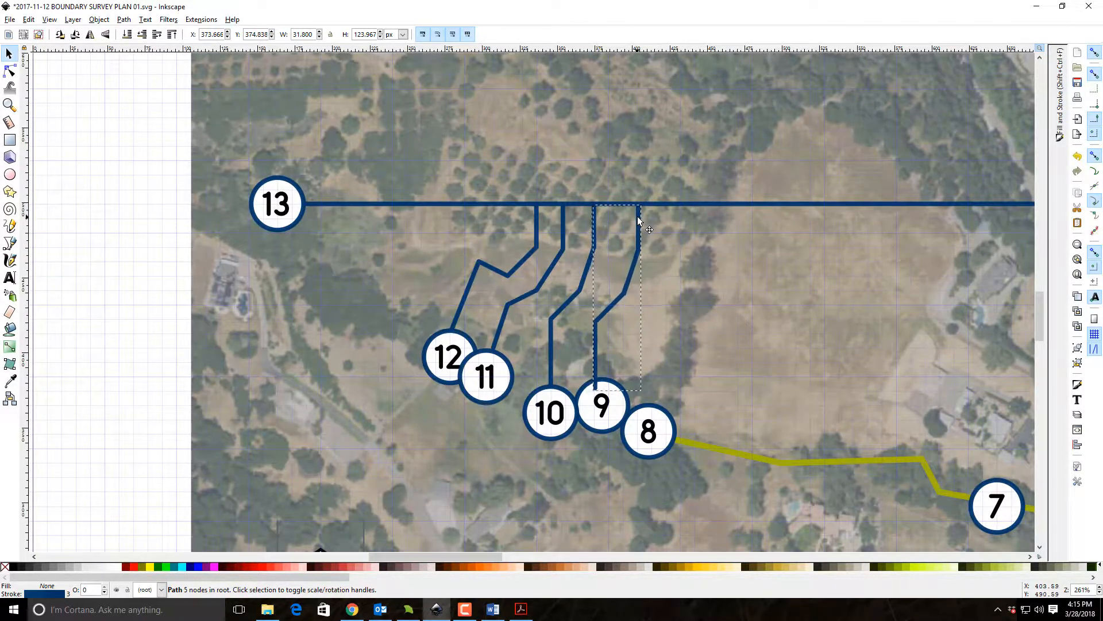
pyautogui.doubleClick(595, 374)
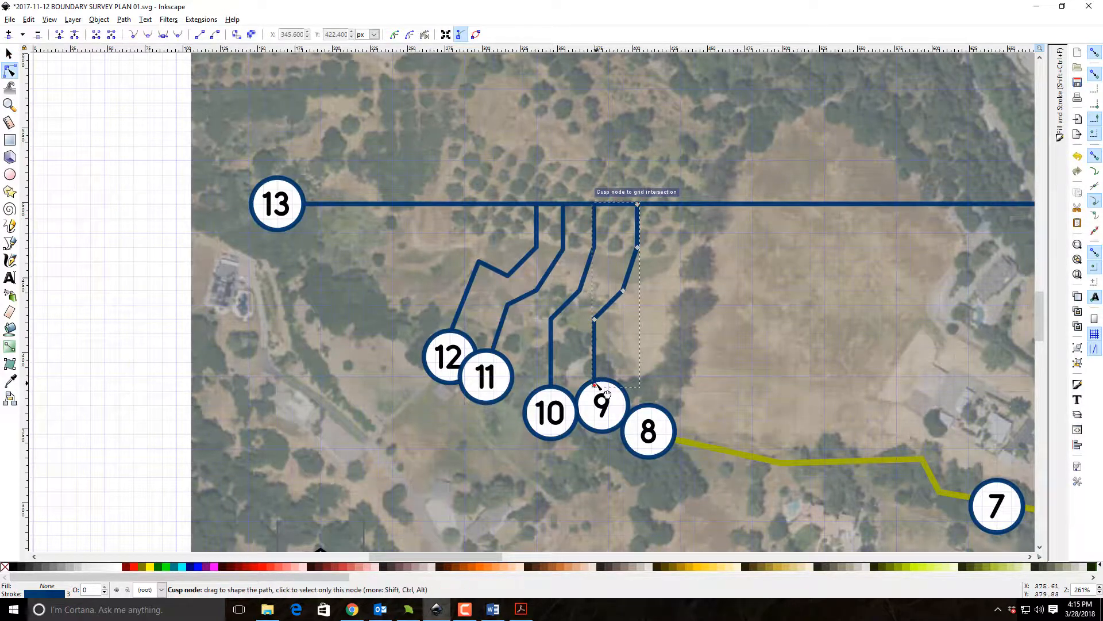
pyautogui.moveTo(594, 375); pyautogui.dragTo(609, 377)
pyautogui.moveTo(593, 316); pyautogui.dragTo(609, 319)
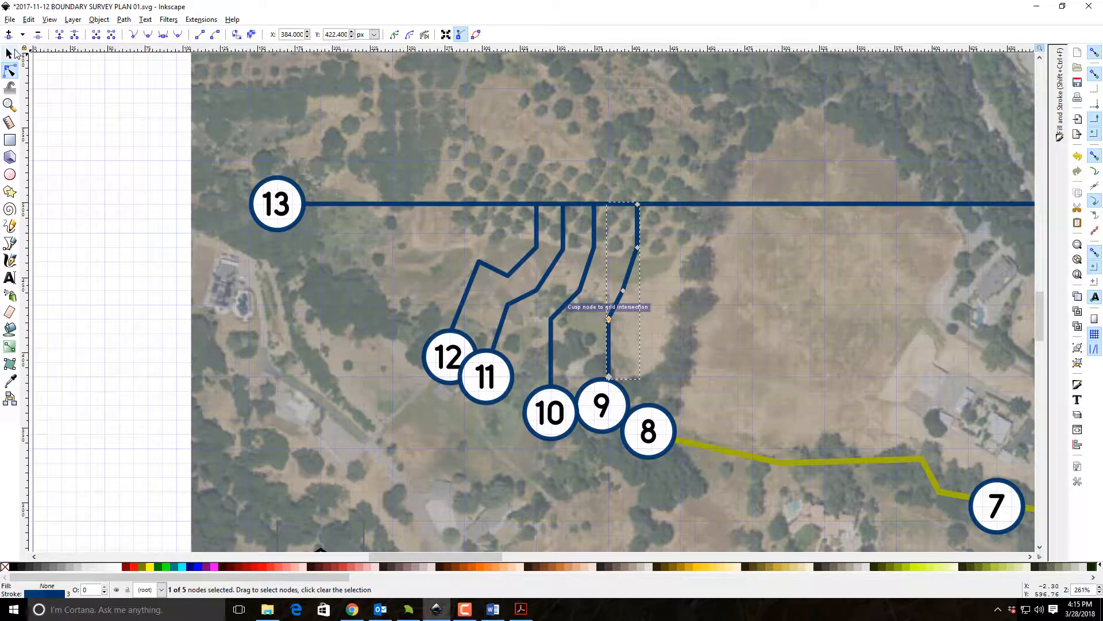
pyautogui.click(14, 53)
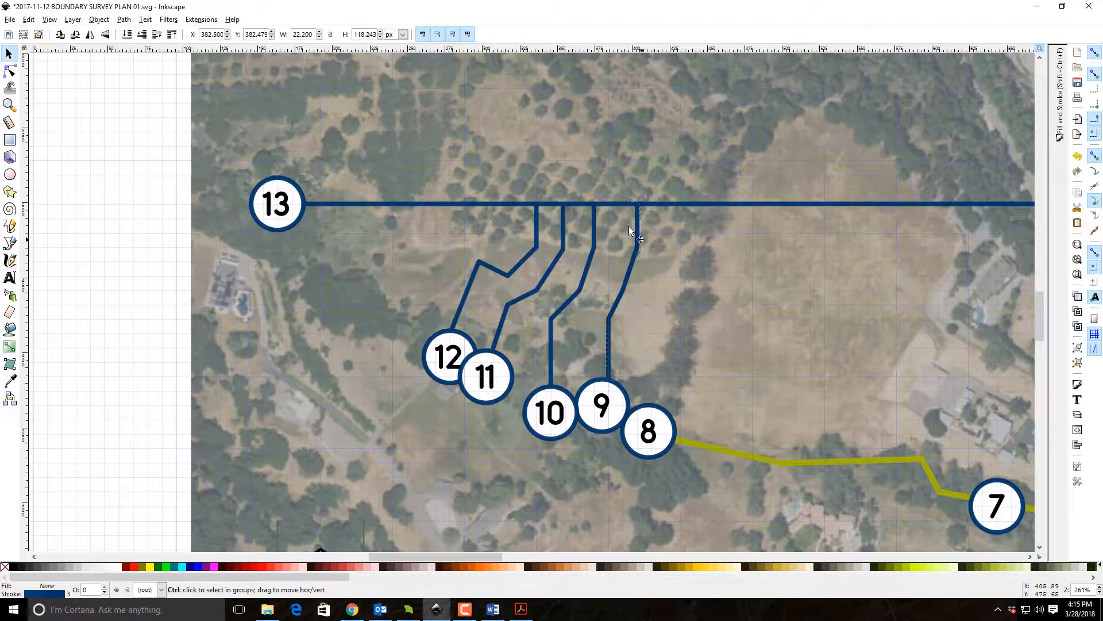
# Place a copy of the search area 9 leader alongside it and extend its lower end to the search area 8 marker.
pyautogui.moveTo(640, 230); pyautogui.dragTo(683, 212)
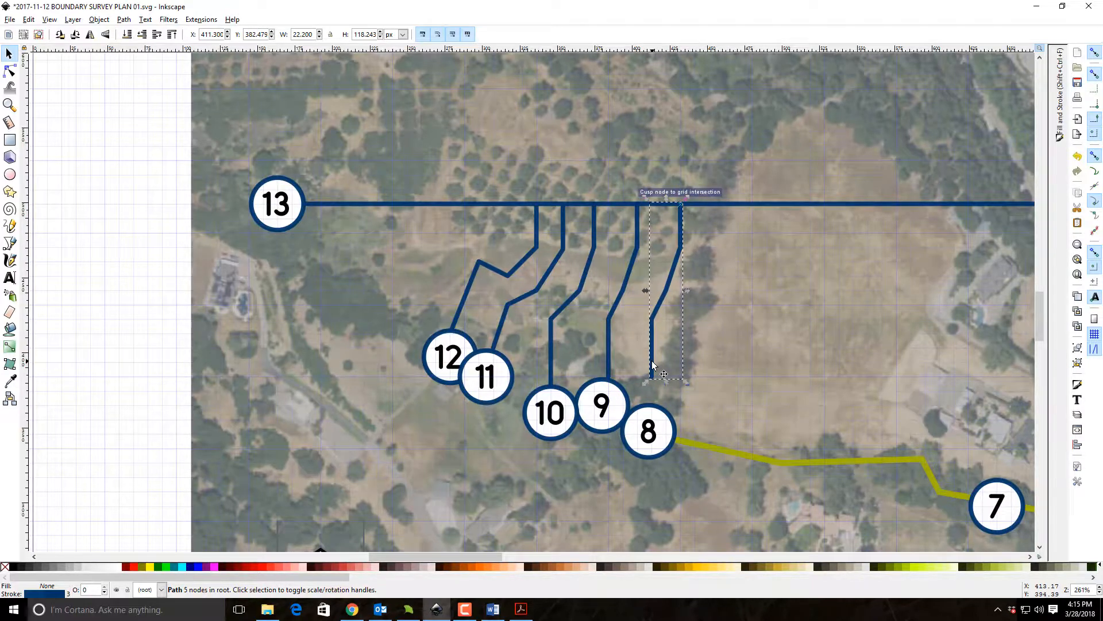
pyautogui.press('n')
pyautogui.moveTo(652, 377); pyautogui.dragTo(653, 406)
pyautogui.click(189, 373)
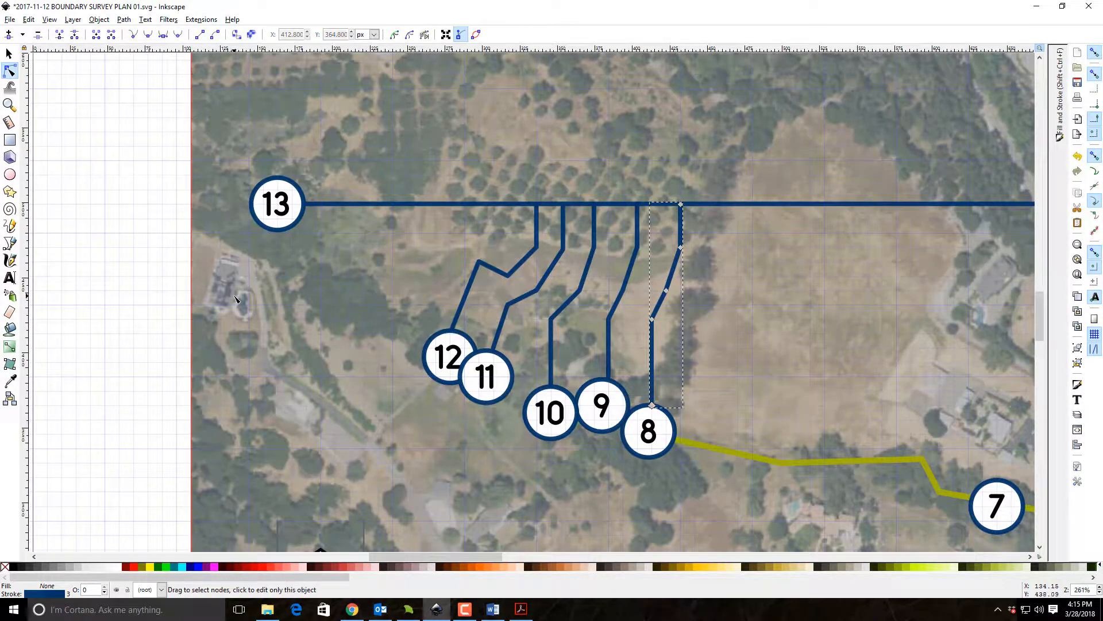
pyautogui.click(231, 294)
pyautogui.click(31, 20)
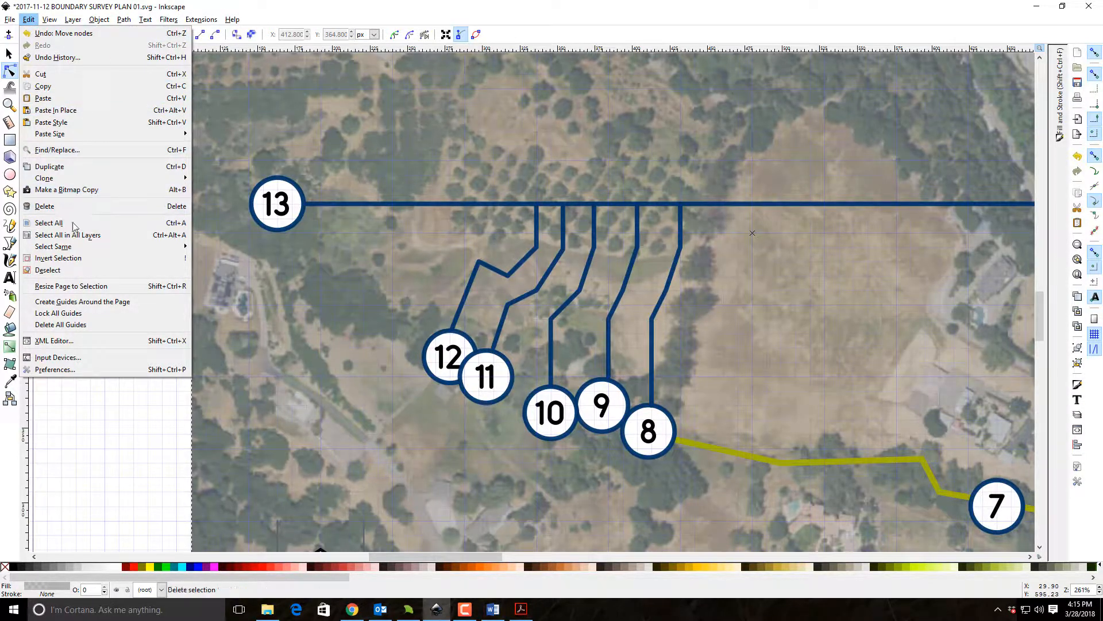
pyautogui.click(760, 277)
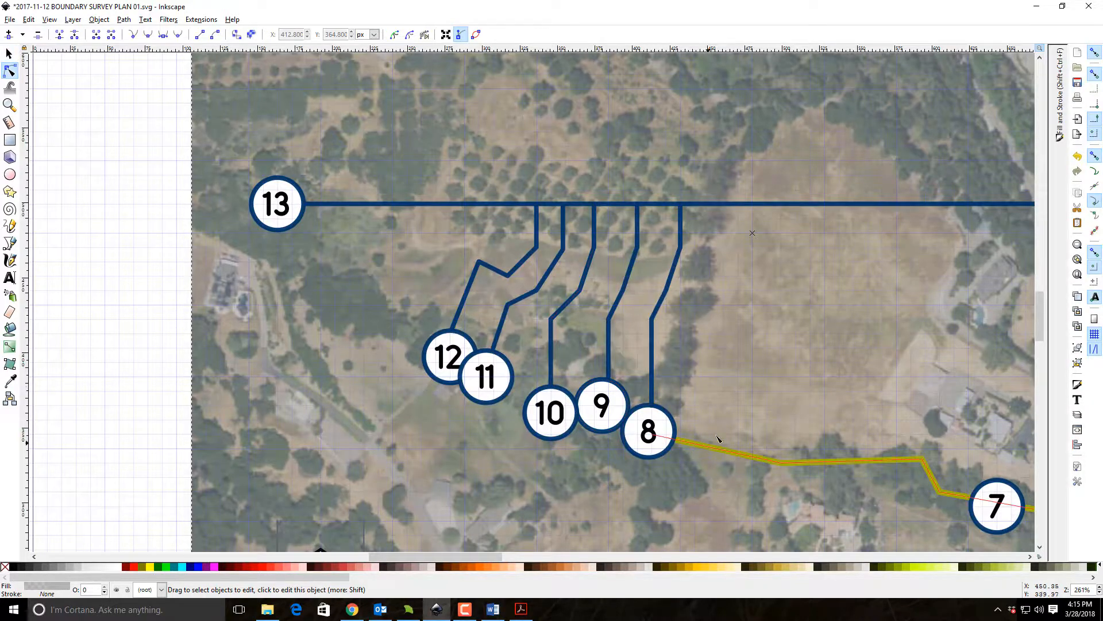
# Lower the search area 8 leader to the bottom of the stacking order, and likewise the translucent rectangle covering the aerial map.
pyautogui.click(655, 388)
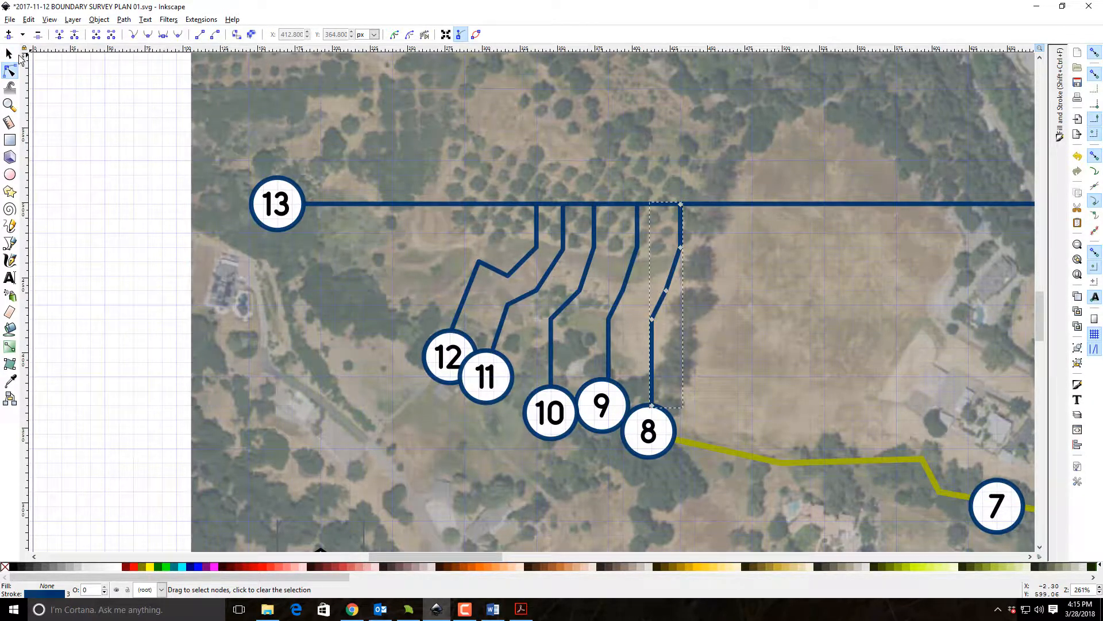
pyautogui.click(10, 54)
pyautogui.click(128, 36)
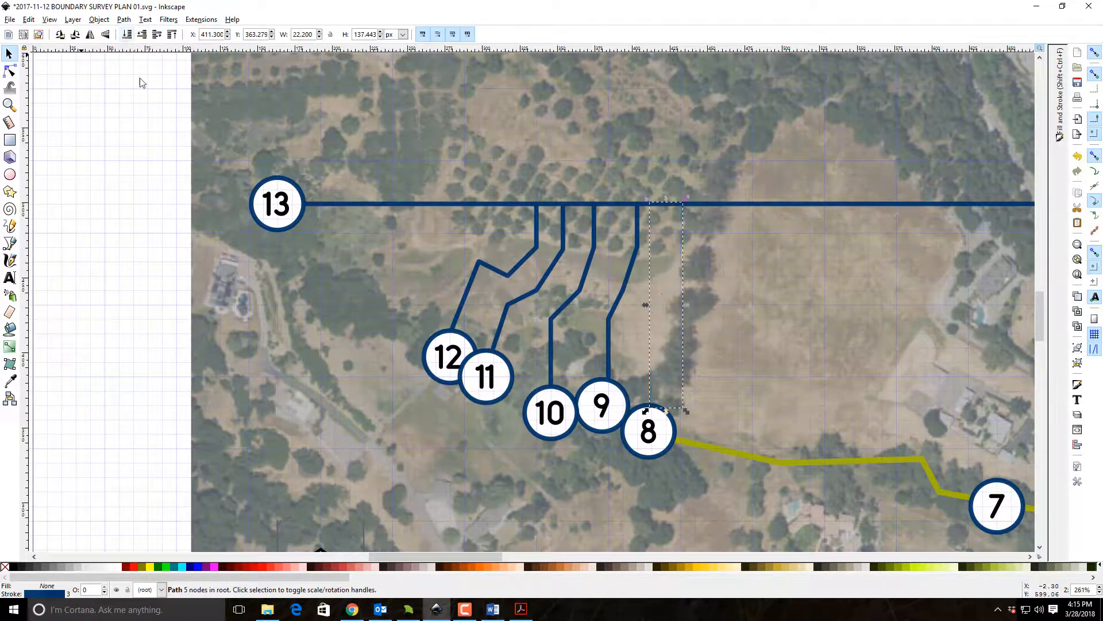
pyautogui.click(131, 139)
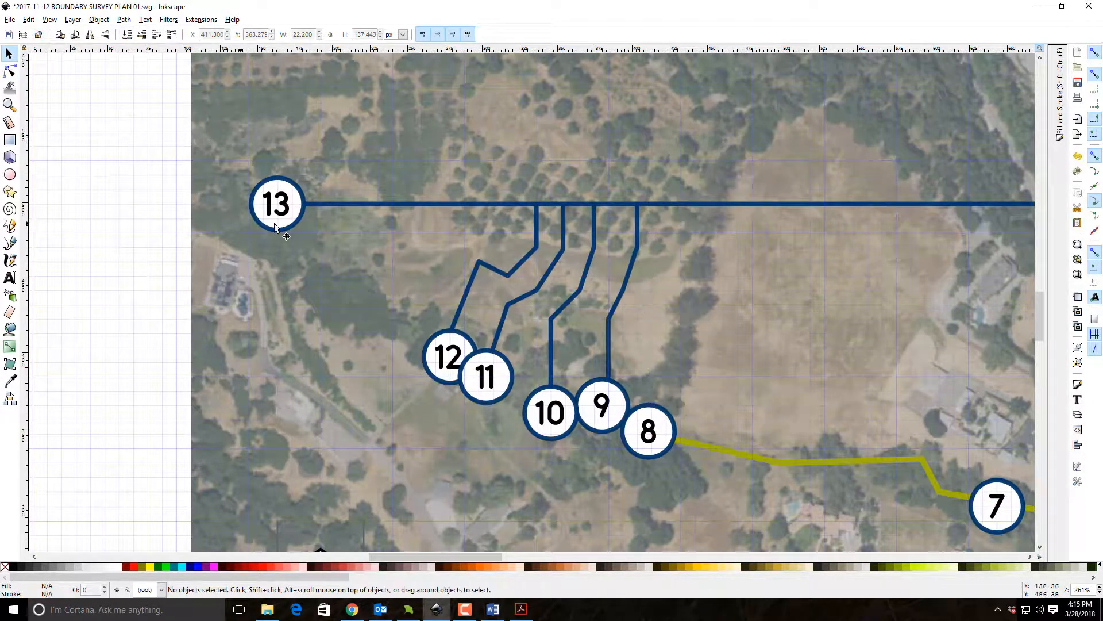
pyautogui.click(695, 374)
pyautogui.click(126, 35)
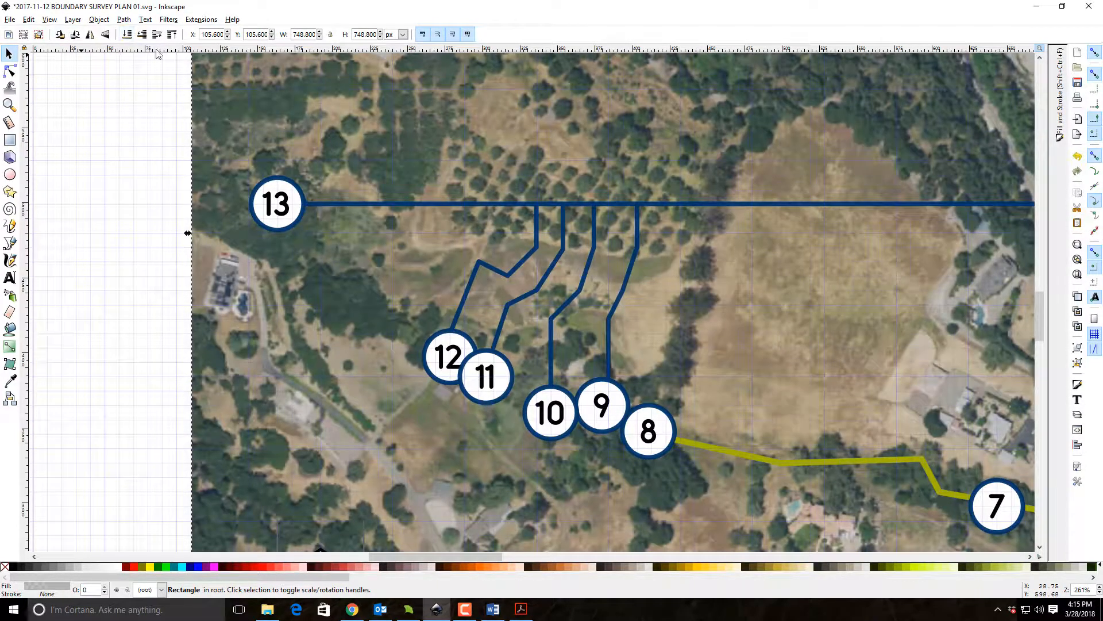
# Lower the aerial map image to the bottom of the stacking order, beneath the translucent rectangle and the search area 8 leader.
pyautogui.click(264, 121)
pyautogui.click(126, 36)
pyautogui.click(119, 231)
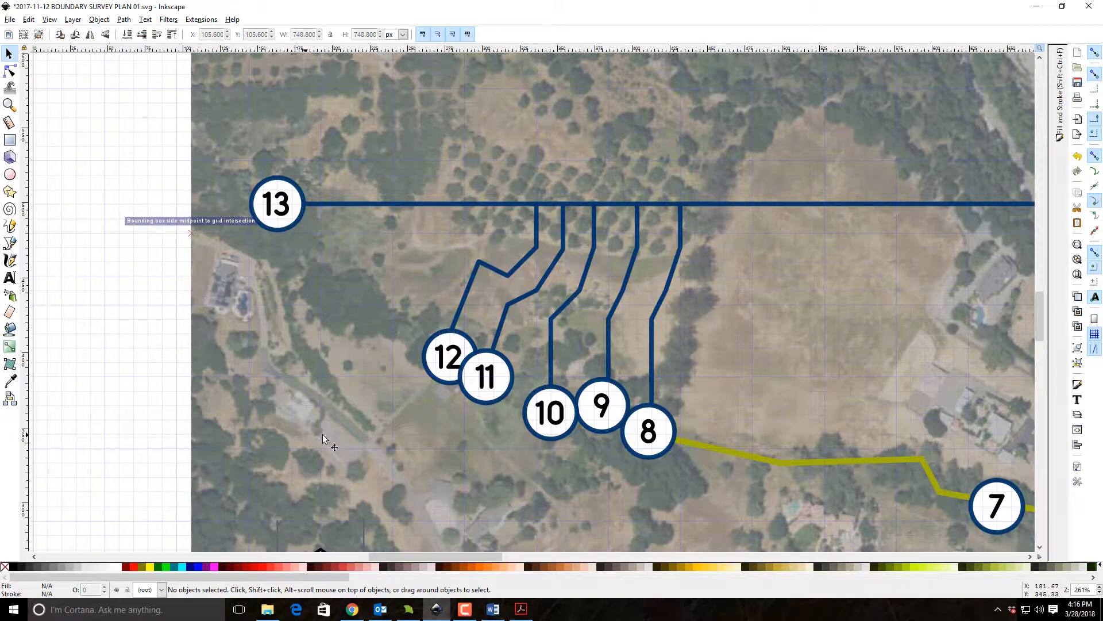
# Replace the "SA5: 2 Standard City Monuments." description text with "SA: Look for any monument.".
pyautogui.scroll(-4, 641, 284)
pyautogui.moveTo(793, 289); pyautogui.dragTo(345, 364)
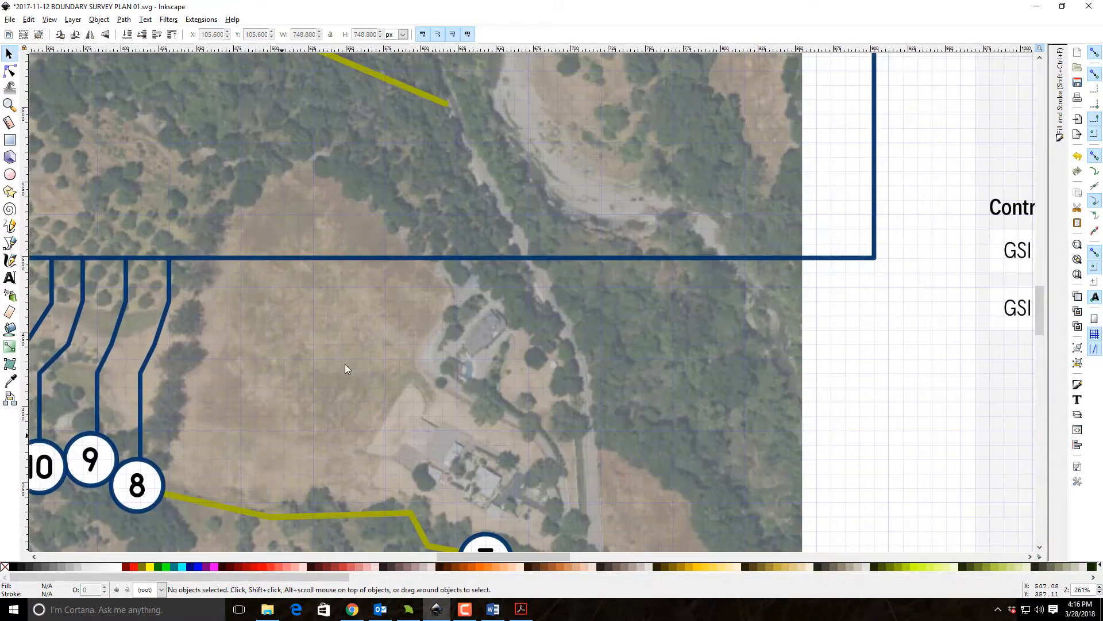
pyautogui.moveTo(983, 266); pyautogui.dragTo(532, 500)
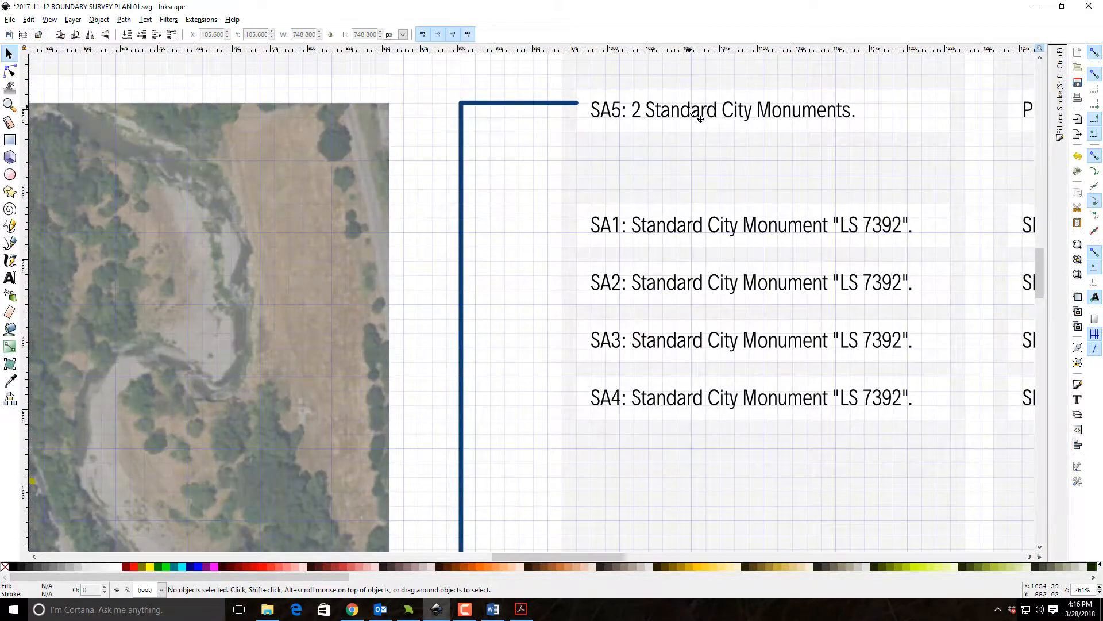
pyautogui.click(720, 119)
pyautogui.click(1077, 399)
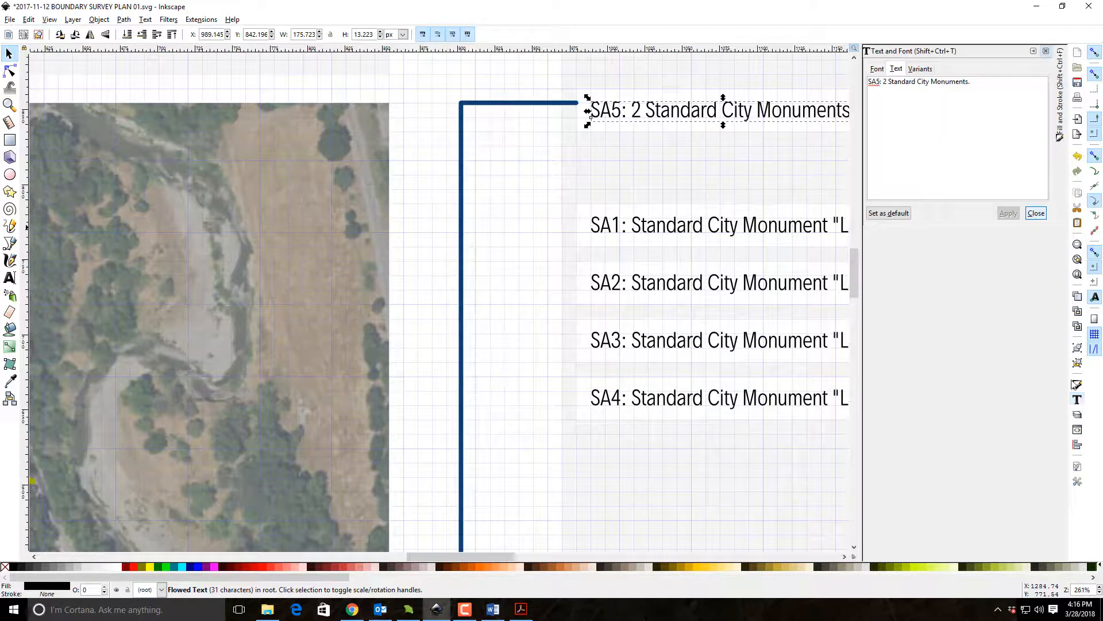
pyautogui.moveTo(988, 99); pyautogui.dragTo(868, 81)
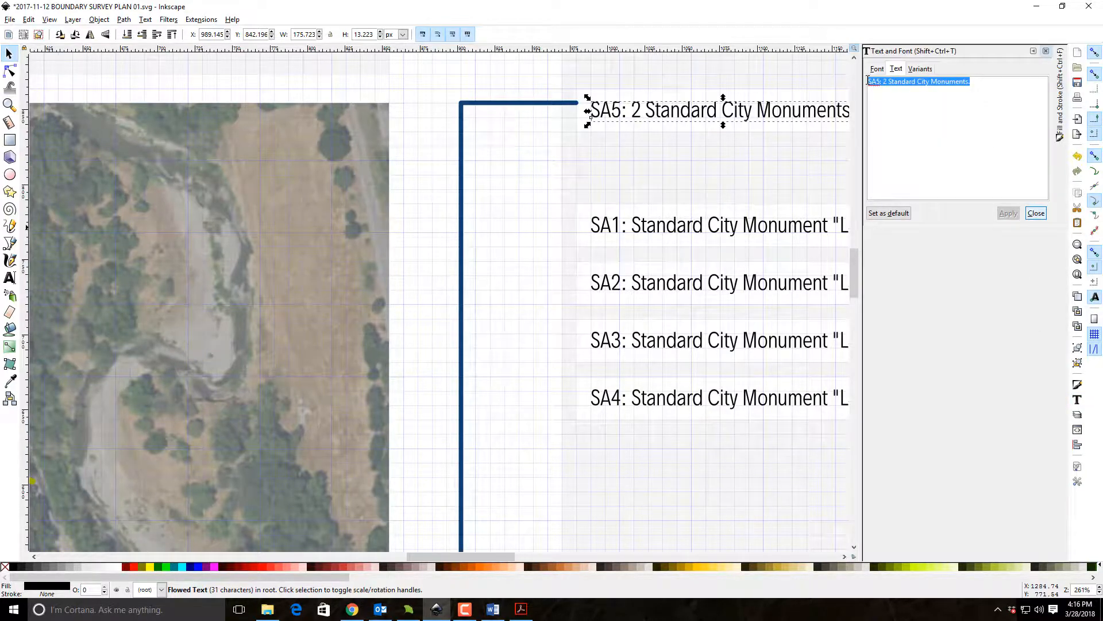
pyautogui.write('S')
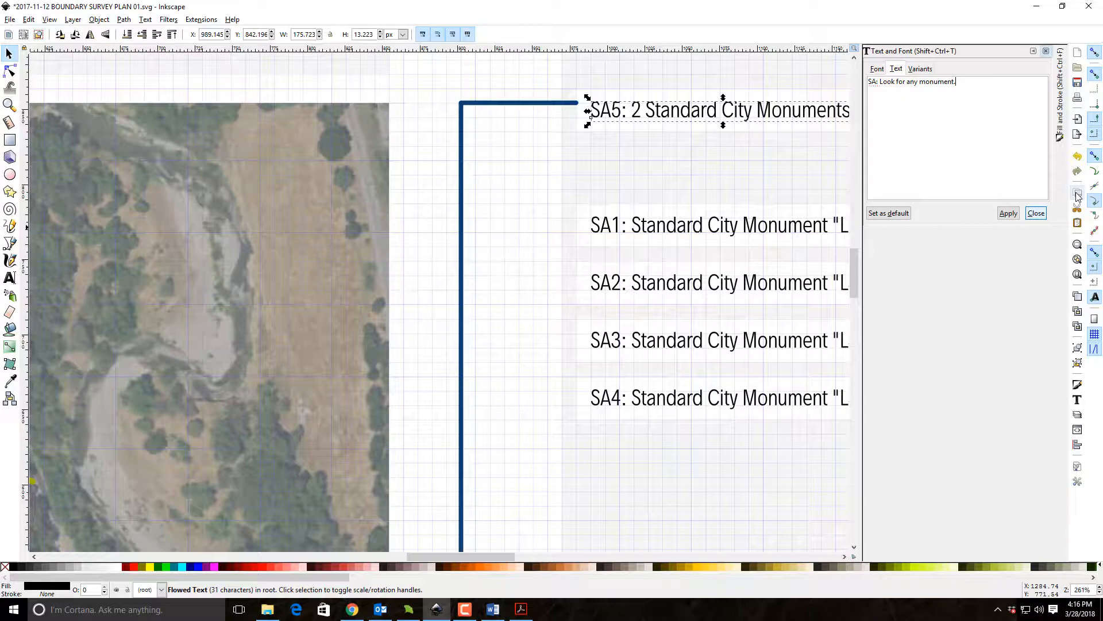
pyautogui.click(1009, 213)
pyautogui.click(512, 304)
pyautogui.moveTo(471, 389); pyautogui.dragTo(1092, 27)
pyautogui.moveTo(533, 334); pyautogui.dragTo(495, 31)
pyautogui.moveTo(605, 187); pyautogui.dragTo(252, 381)
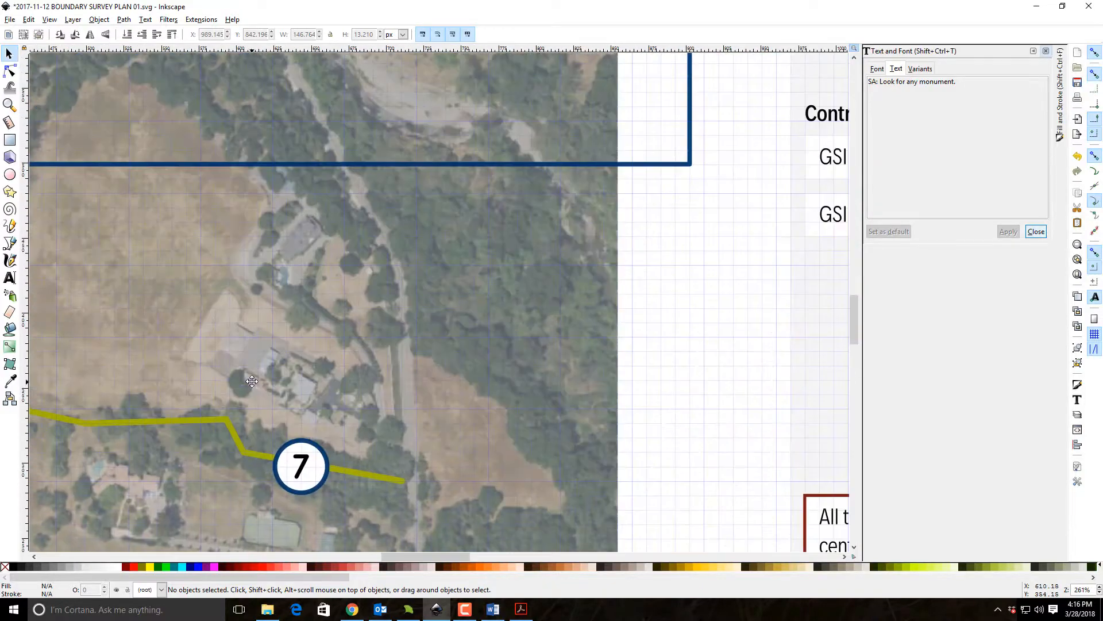
pyautogui.scroll(15, 681, 167)
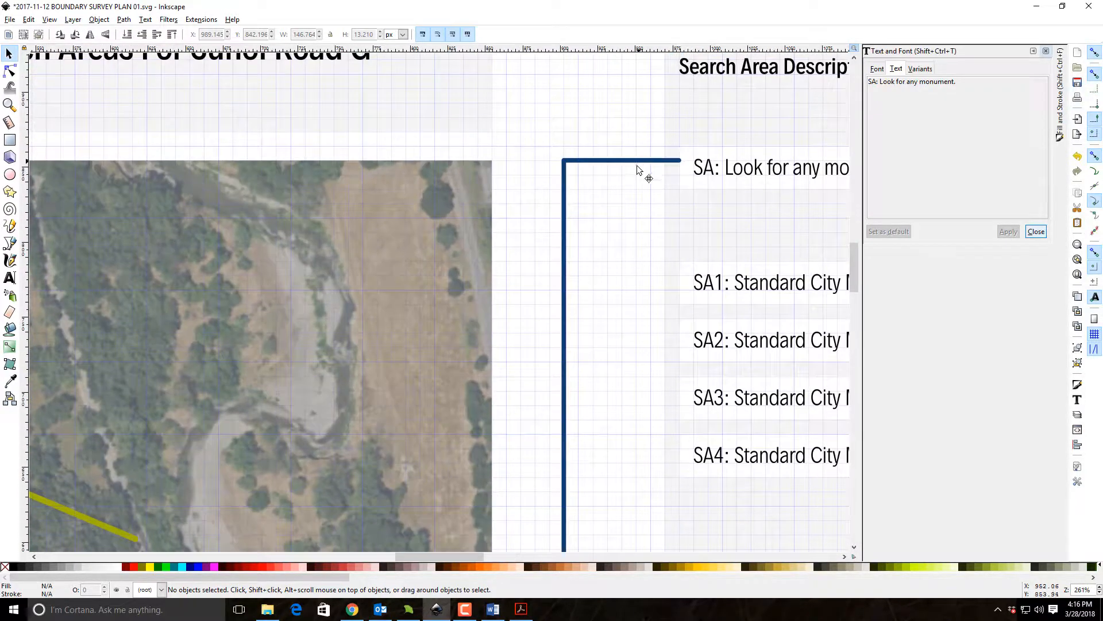
pyautogui.click(637, 167)
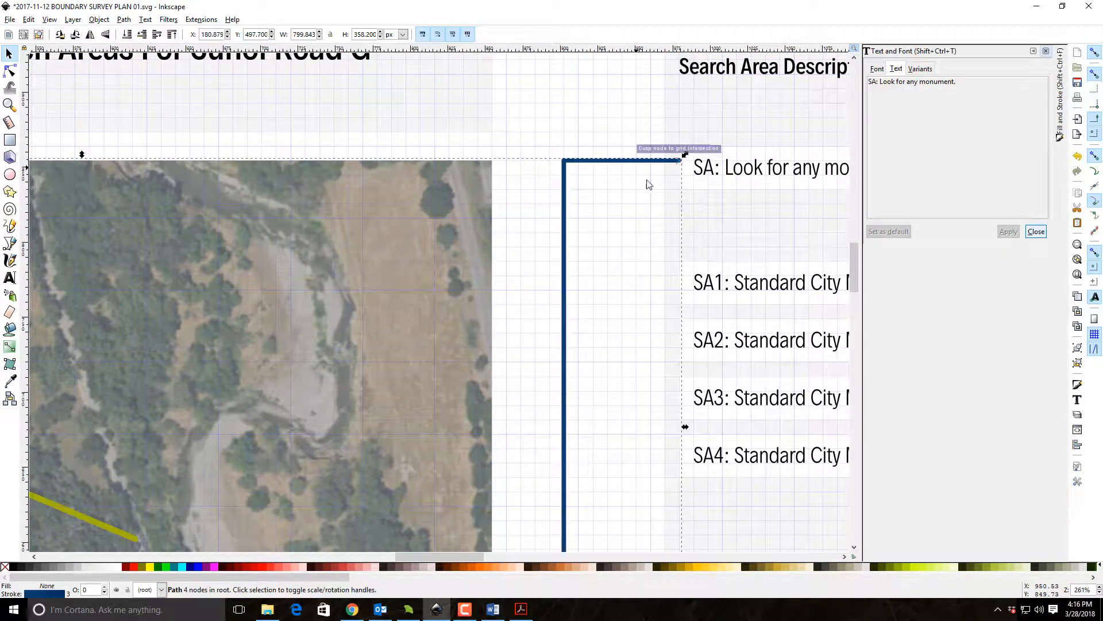
pyautogui.click(621, 249)
# Duplicate the "SA: Look for any monument." row with its white background into the empty slot directly below it.
pyautogui.hscroll(10, 422, 217)
pyautogui.moveTo(408, 122); pyautogui.dragTo(786, 214)
pyautogui.press('ctrl')
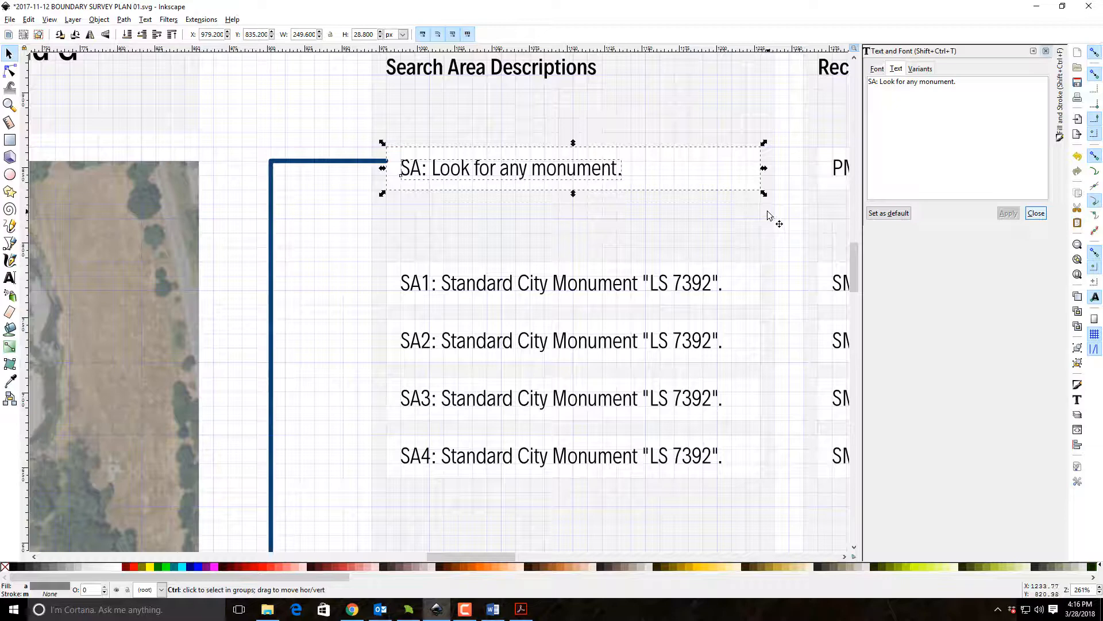
pyautogui.moveTo(389, 154); pyautogui.dragTo(394, 221)
pyautogui.click(337, 181)
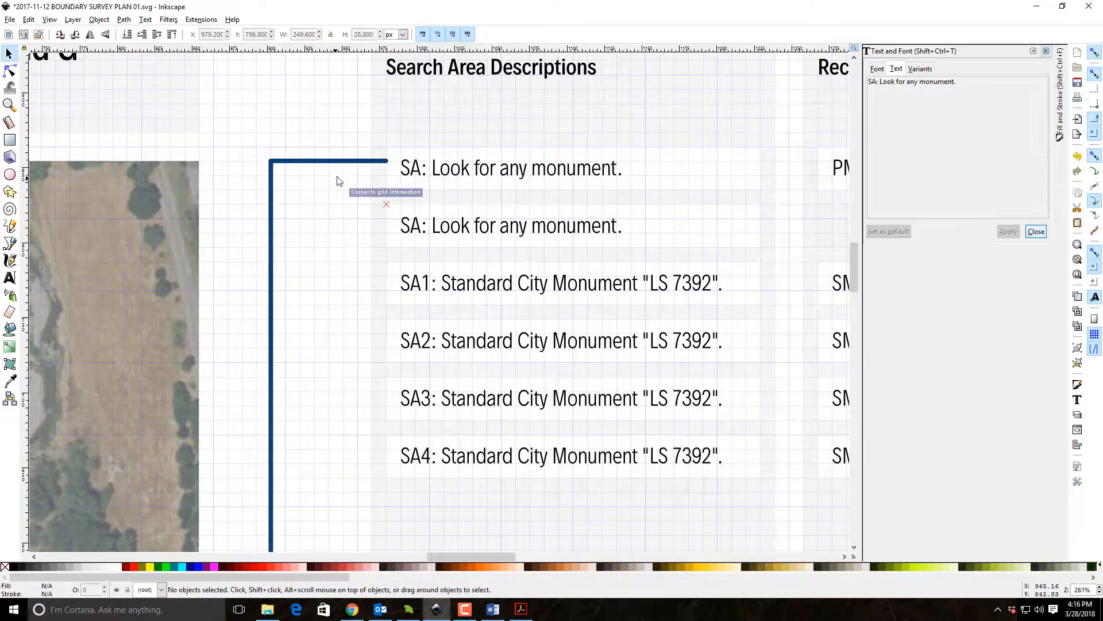
# Change the duplicated description row's text to "SA: Search for 3' diameter white oak tree.".
pyautogui.click(492, 236)
pyautogui.moveTo(957, 82); pyautogui.dragTo(877, 86)
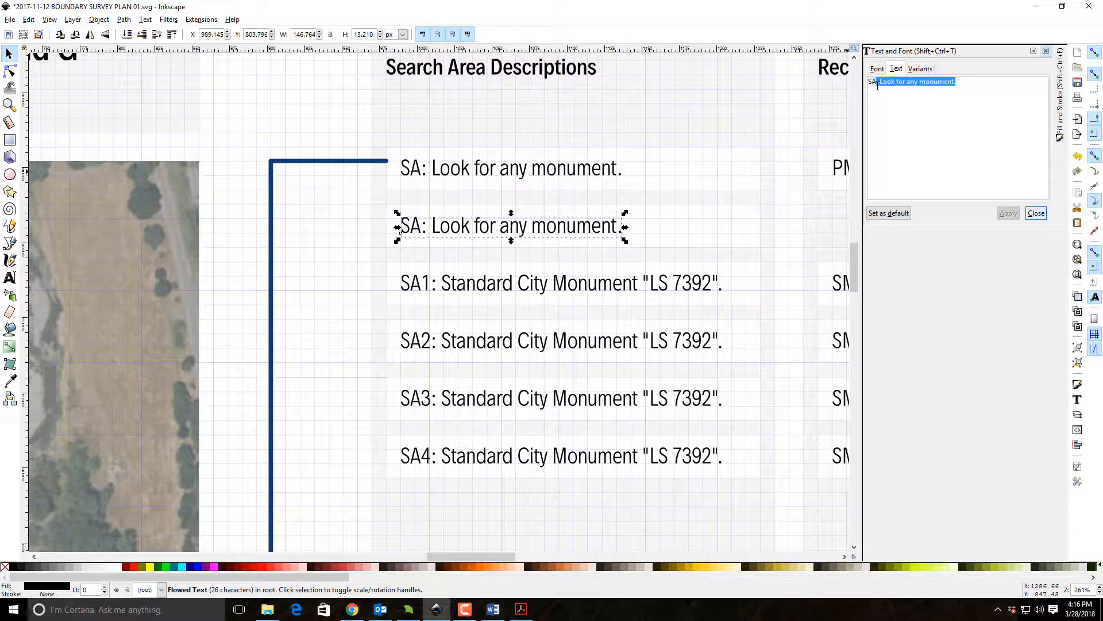
pyautogui.write('Search')
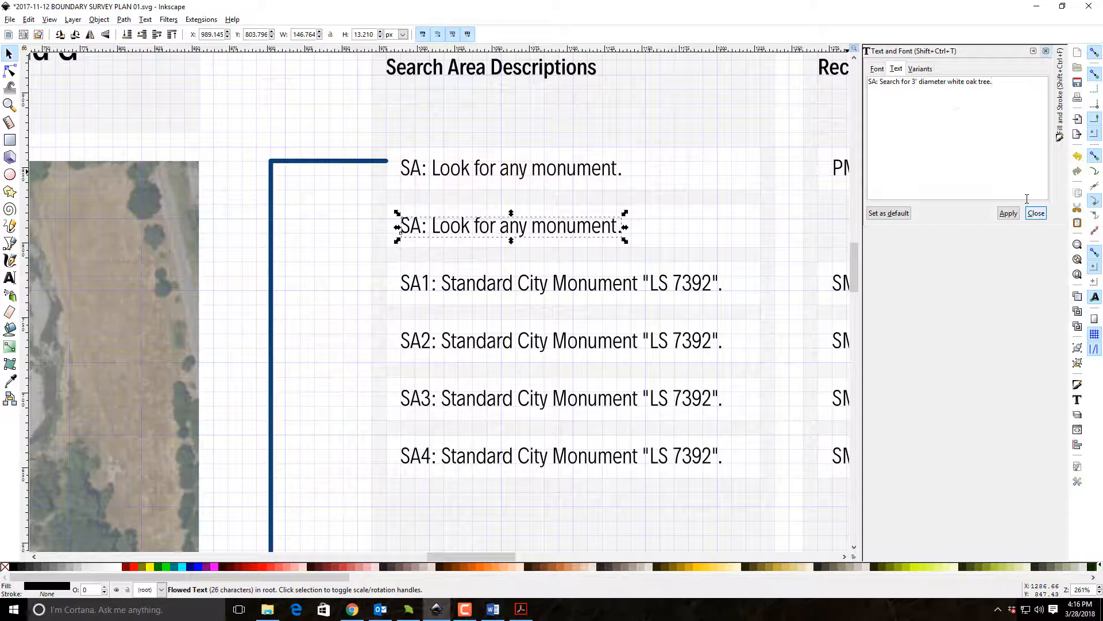
pyautogui.click(1008, 213)
pyautogui.click(322, 248)
# Place a copy of the long description leader one row lower so it meets the white oak tree description.
pyautogui.scroll(-4, 322, 248)
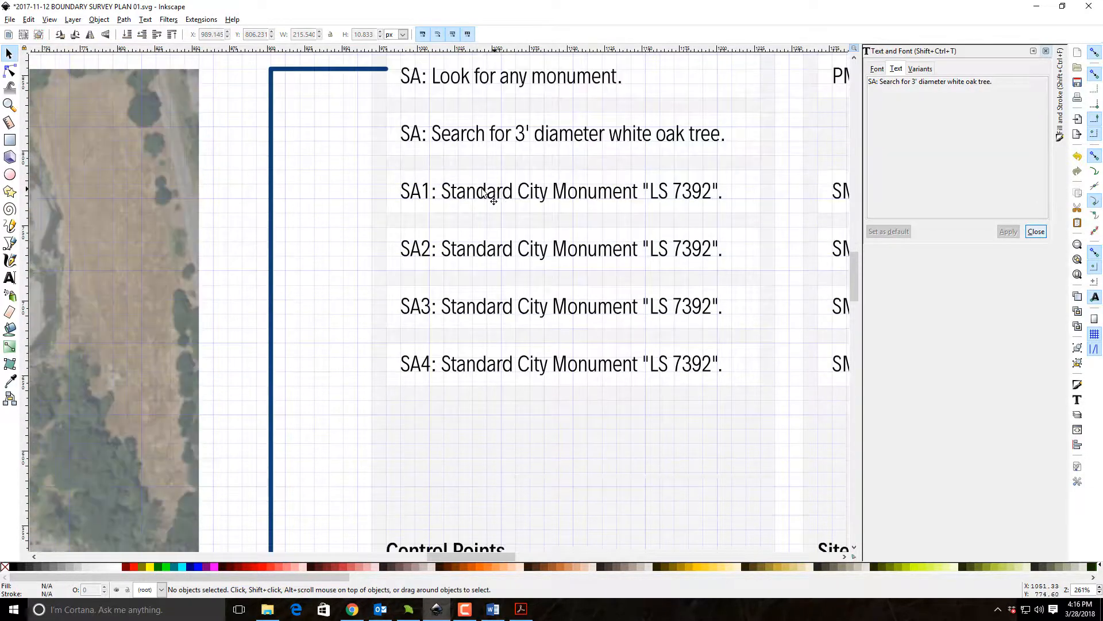
pyautogui.click(354, 70)
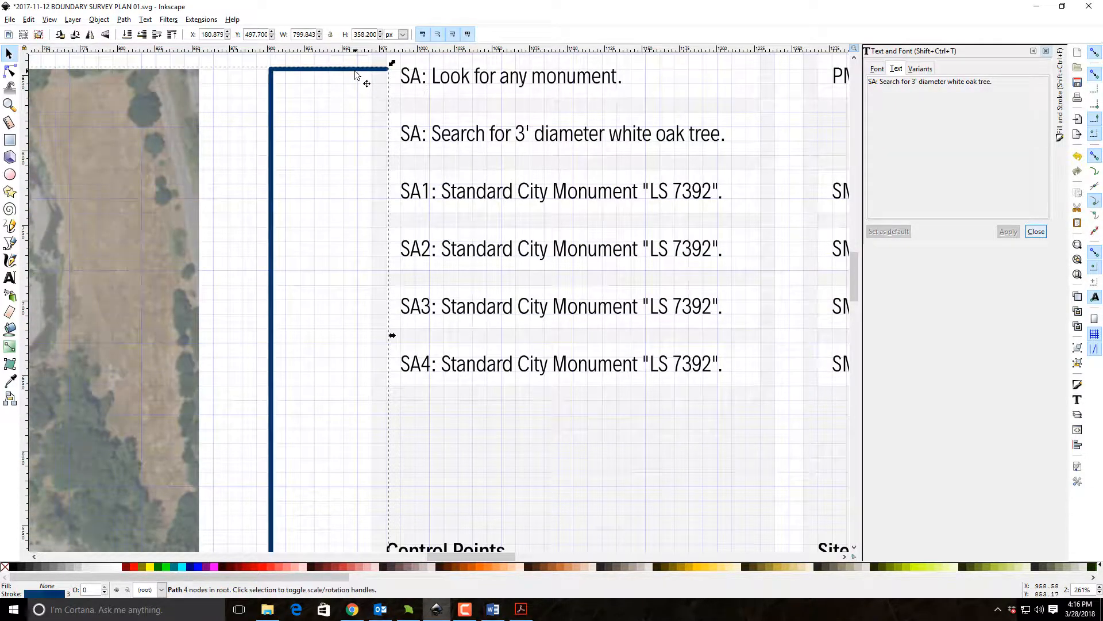
pyautogui.moveTo(368, 72); pyautogui.dragTo(591, 232)
pyautogui.click(316, 209)
pyautogui.click(309, 128)
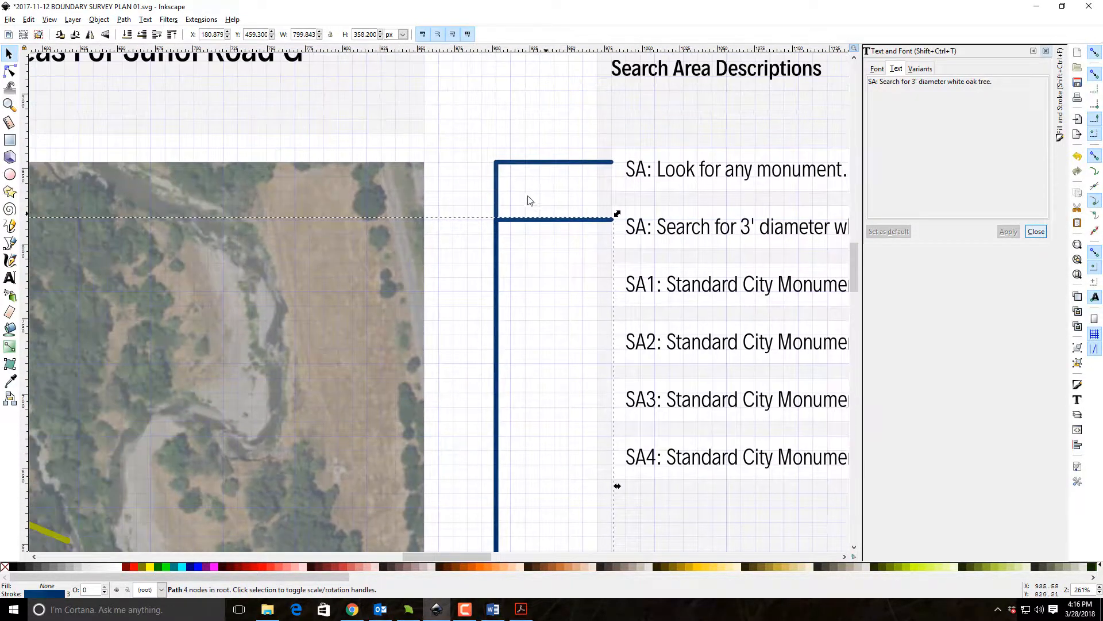
# Shift both corner nodes of the first description's leader 38.40 px toward the aerial map, keeping its long segment vertical.
pyautogui.press('n')
pyautogui.moveTo(495, 163); pyautogui.dragTo(440, 165)
pyautogui.scroll(-16, 567, 214)
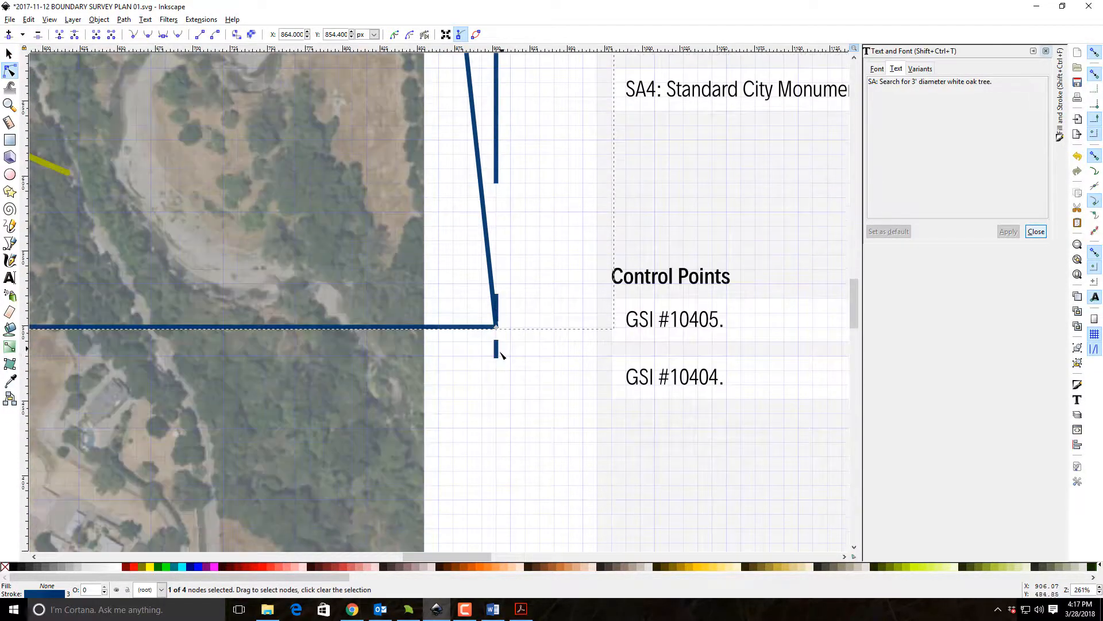
pyautogui.moveTo(493, 328); pyautogui.dragTo(439, 327)
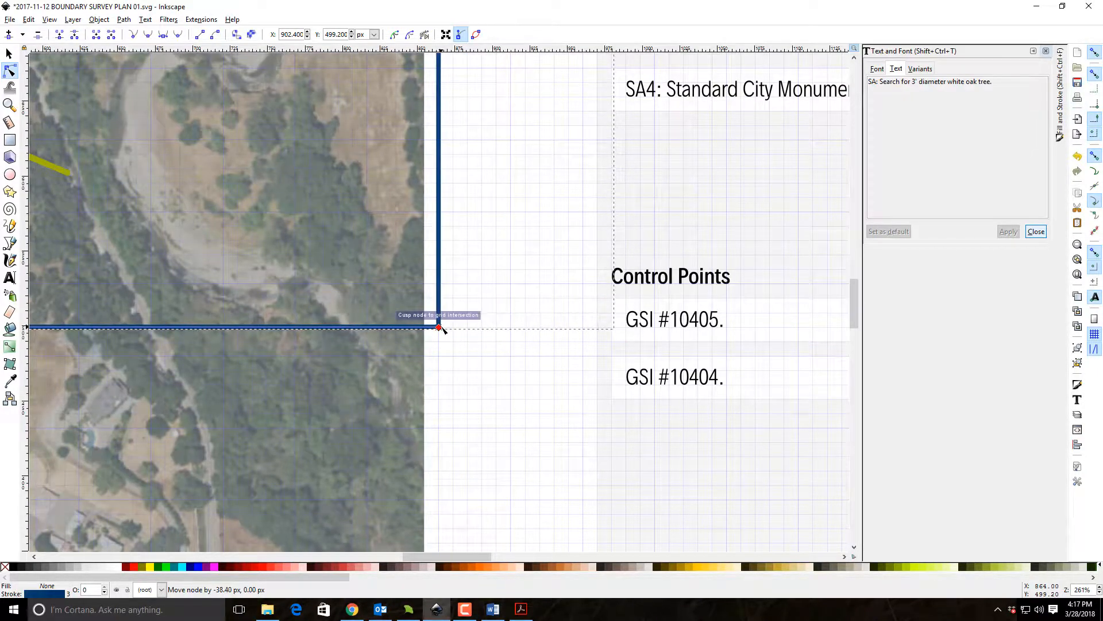
pyautogui.scroll(4, 550, 300)
pyautogui.scroll(10, 550, 300)
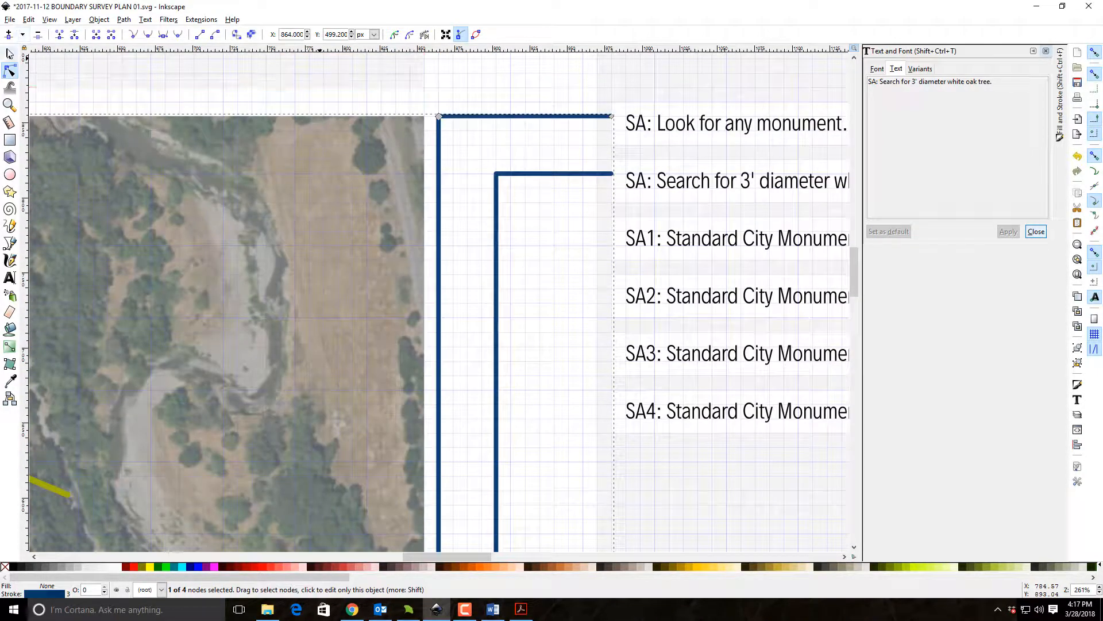
pyautogui.click(8, 53)
pyautogui.scroll(-4, 538, 224)
pyautogui.click(533, 235)
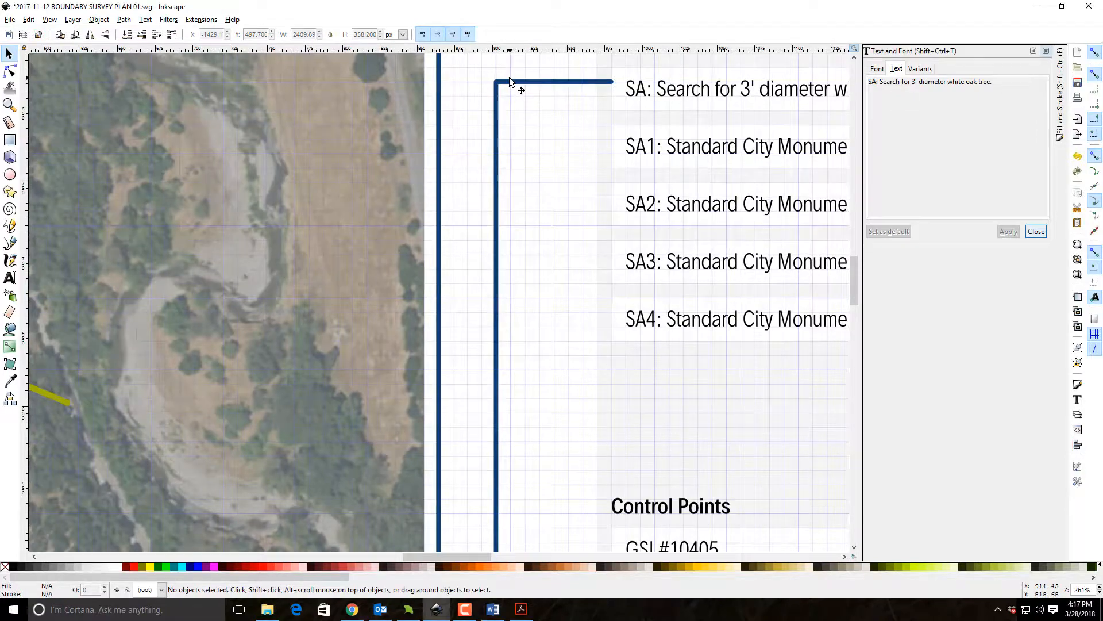
# Shift both corner nodes of the white oak tree leader toward the map to X 873.6 px, alongside the first leader.
pyautogui.doubleClick(510, 79)
pyautogui.moveTo(497, 81); pyautogui.dragTo(453, 81)
pyautogui.scroll(-5, 526, 270)
pyautogui.scroll(-7, 526, 271)
pyautogui.moveTo(496, 339); pyautogui.dragTo(452, 340)
# Move the far end node of the white oak tree leader to the top of the search area 7 marker.
pyautogui.moveTo(453, 419); pyautogui.dragTo(958, 347)
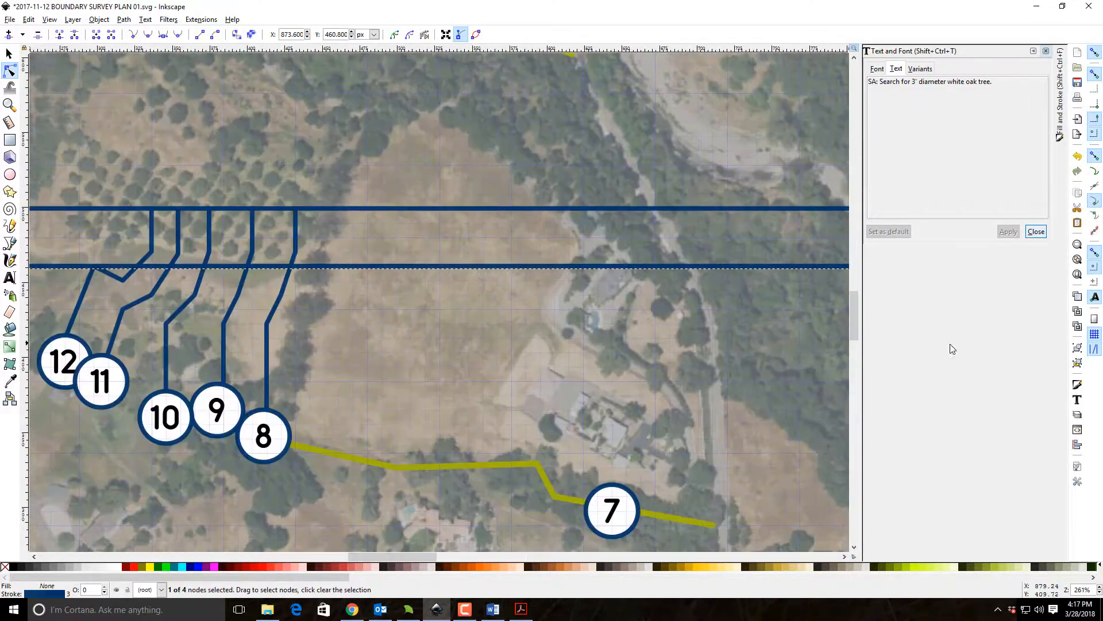
pyautogui.moveTo(117, 223); pyautogui.dragTo(374, 164)
pyautogui.moveTo(179, 207); pyautogui.dragTo(343, 297)
pyautogui.scroll(5, 821, 401)
pyautogui.moveTo(820, 402); pyautogui.dragTo(830, 302)
pyautogui.moveTo(386, 429); pyautogui.dragTo(379, 432)
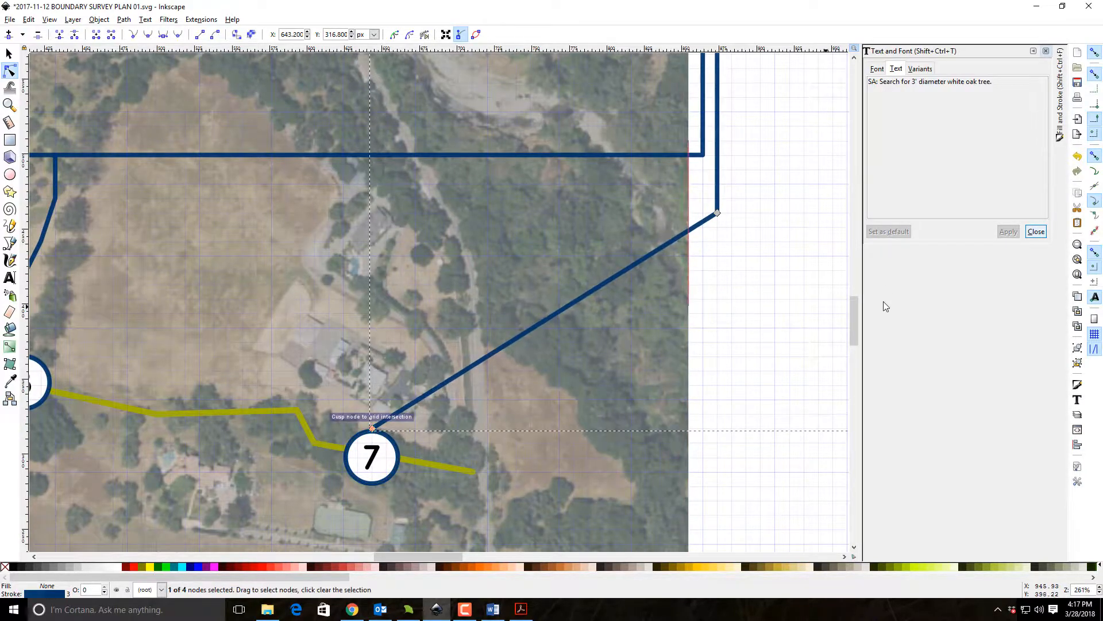
# Add a node to the leader's diagonal segment and place it above the search area 7 marker to form a right-angled bend.
pyautogui.scroll(10, 739, 313)
pyautogui.scroll(-10, 727, 388)
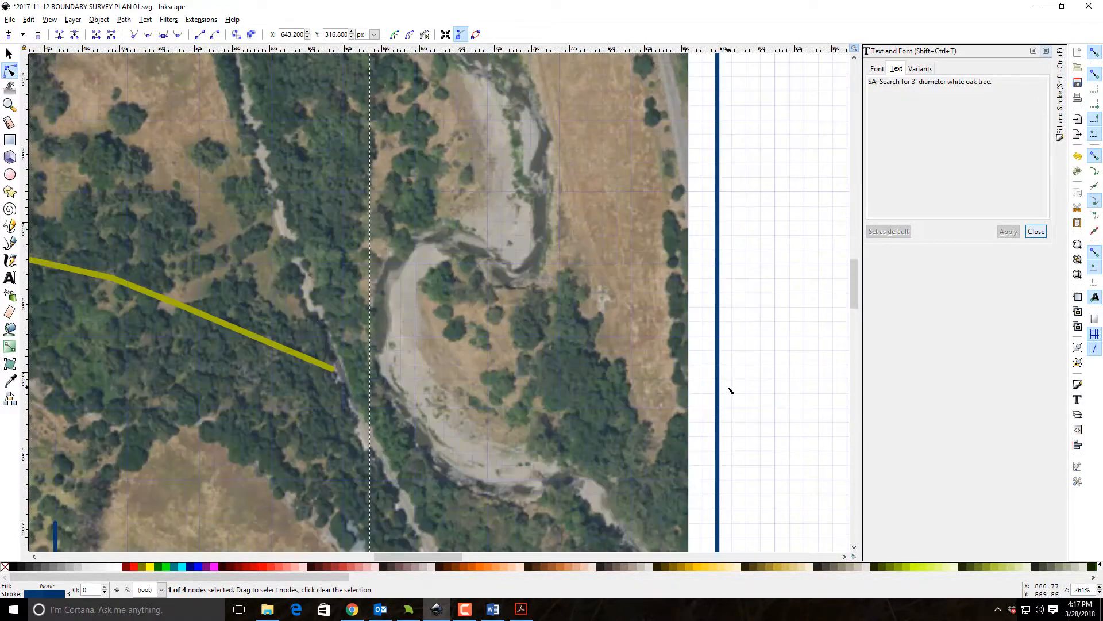
pyautogui.scroll(-2, 727, 388)
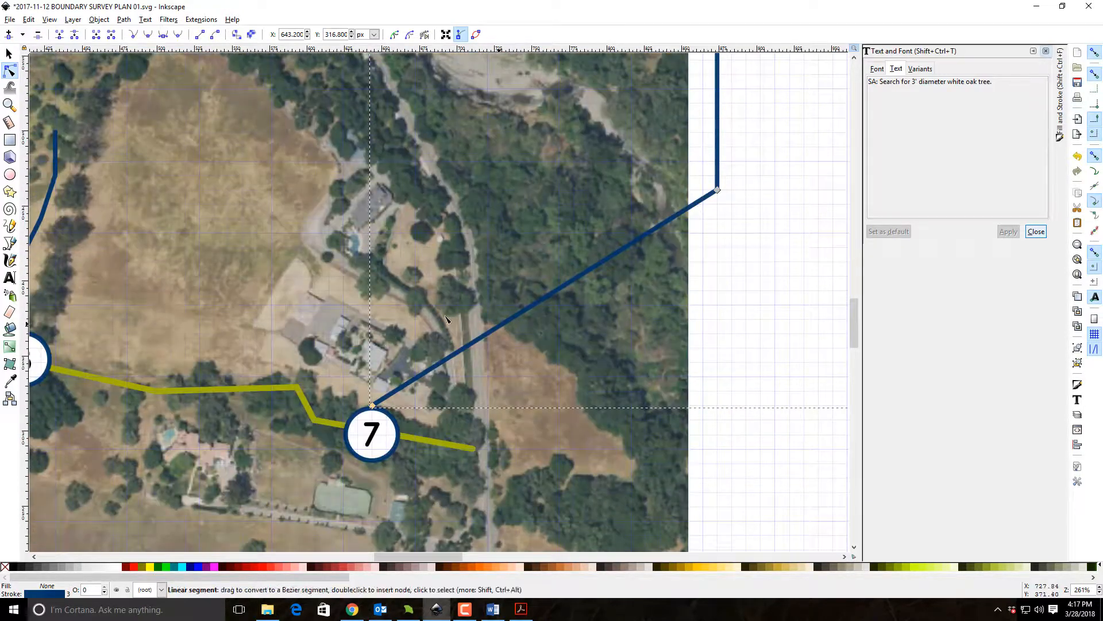
pyautogui.click(36, 35)
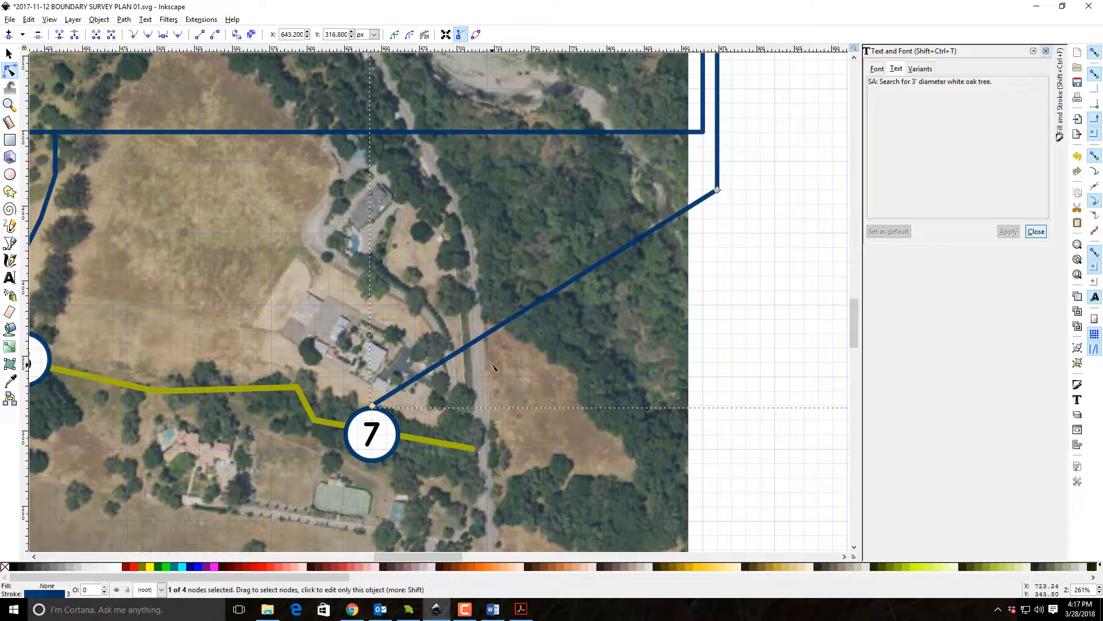
pyautogui.doubleClick(466, 348)
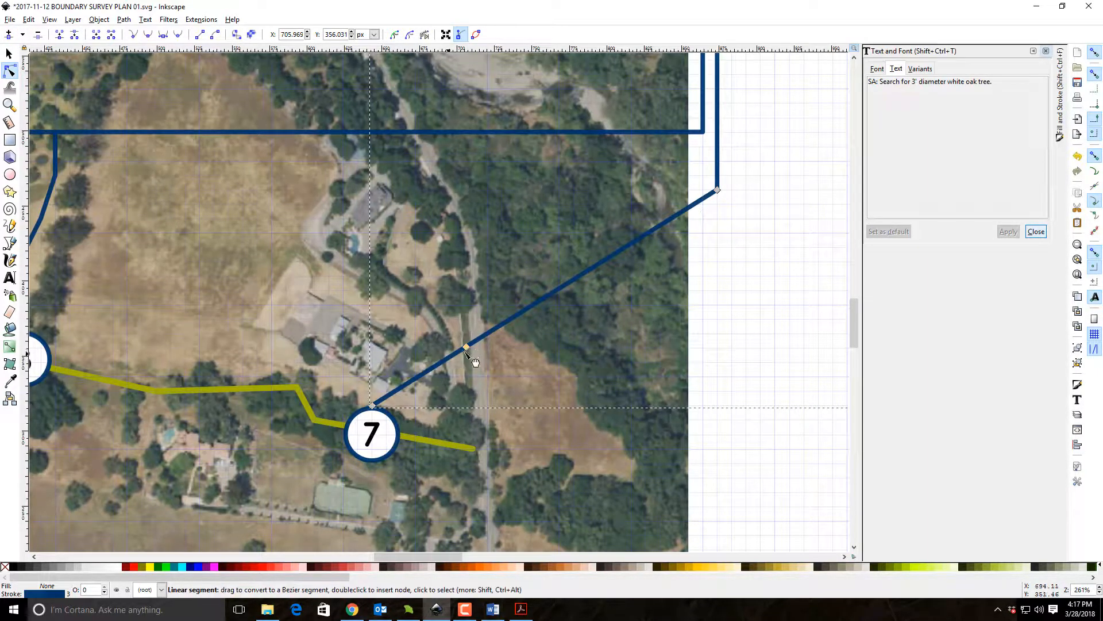
pyautogui.moveTo(466, 348); pyautogui.dragTo(371, 191)
pyautogui.moveTo(373, 406); pyautogui.dragTo(373, 408)
pyautogui.click(9, 53)
pyautogui.click(749, 409)
# Review the search area markers and leader routes across the map and back up to the description list.
pyautogui.scroll(2, 783, 361)
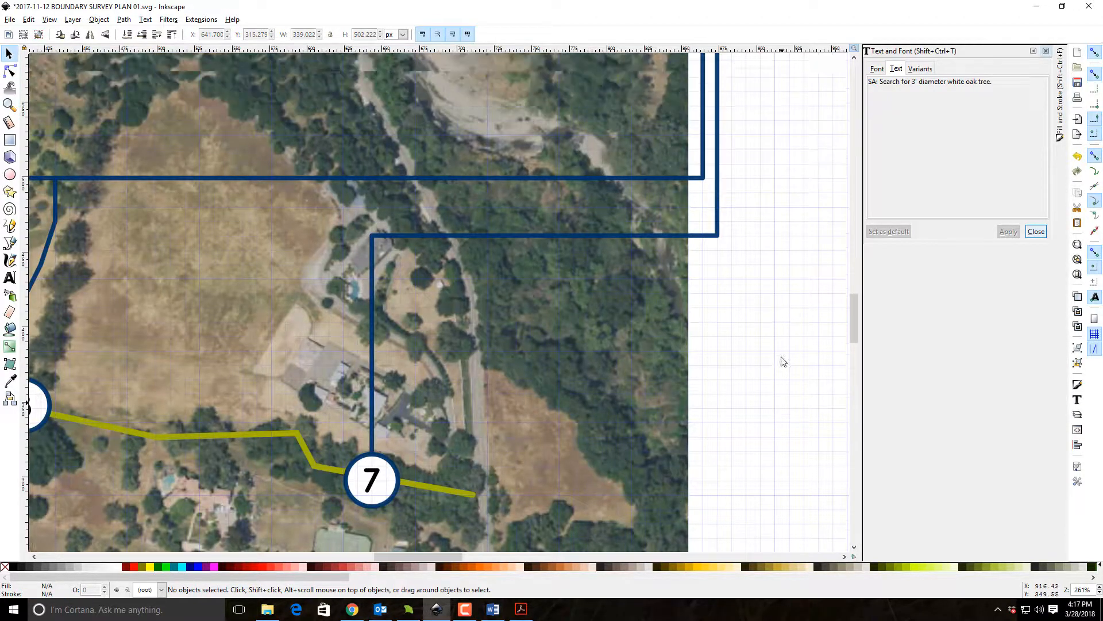
pyautogui.scroll(15, 801, 375)
pyautogui.scroll(-18, 814, 379)
pyautogui.scroll(-8, 805, 384)
pyautogui.hscroll(-12, 801, 384)
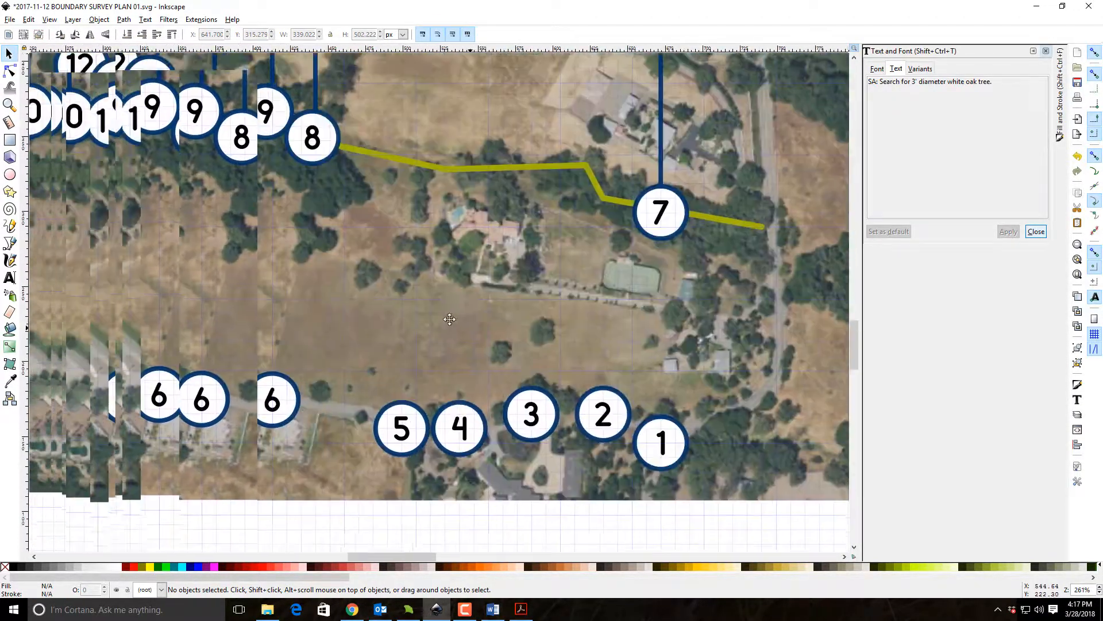
pyautogui.moveTo(449, 319); pyautogui.dragTo(459, 307)
pyautogui.moveTo(758, 330); pyautogui.dragTo(537, 579)
pyautogui.moveTo(730, 254); pyautogui.dragTo(428, 442)
pyautogui.moveTo(549, 296); pyautogui.dragTo(571, 499)
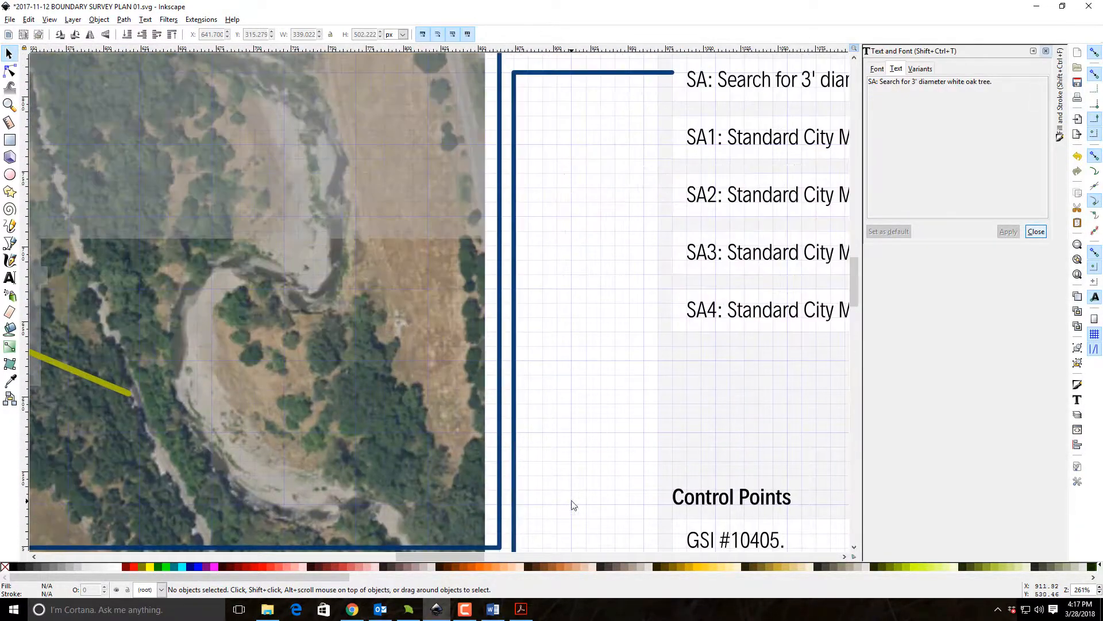
pyautogui.moveTo(589, 165); pyautogui.dragTo(604, 296)
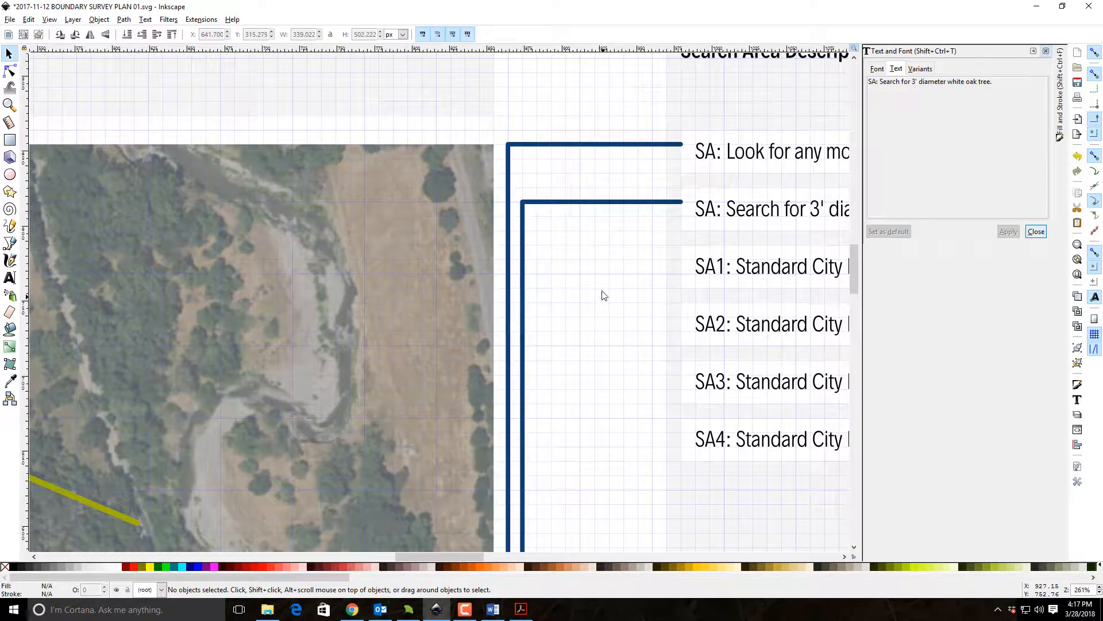
# Place a copy of the first description's leader two rows lower so it meets the SA1 description.
pyautogui.click(595, 145)
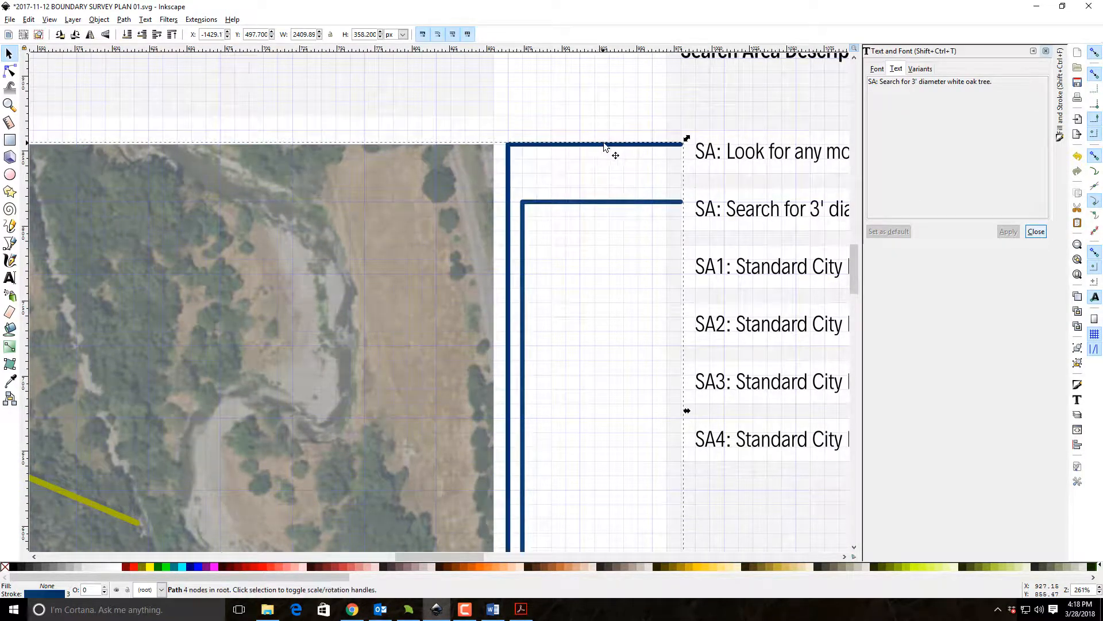
pyautogui.moveTo(609, 159); pyautogui.dragTo(610, 261)
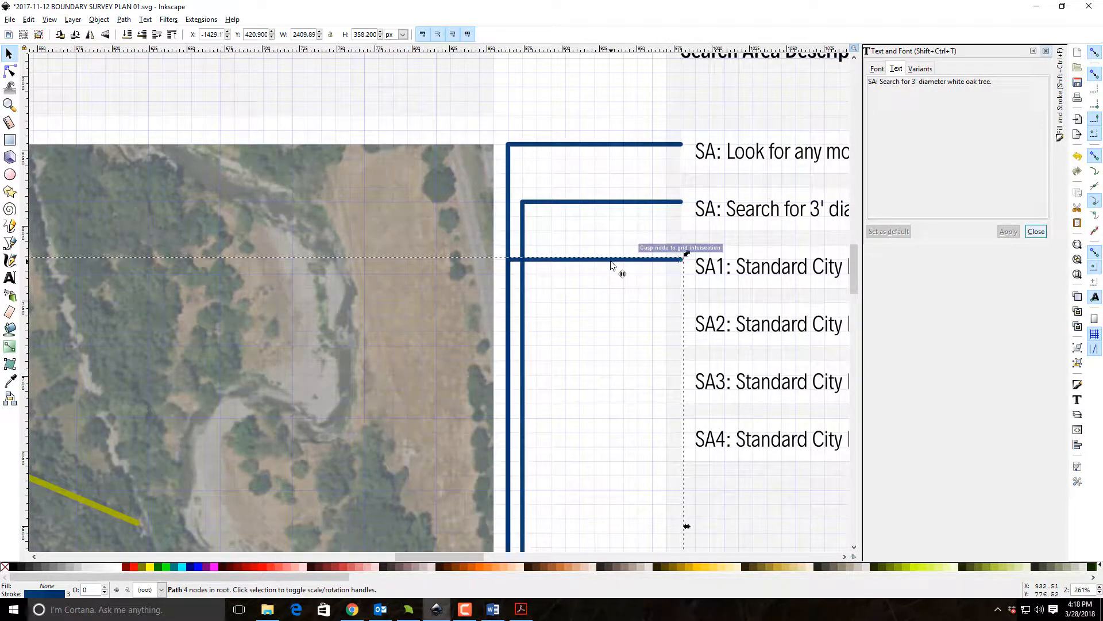
pyautogui.click(595, 347)
# Move the upper bend of the SA1 leader outward, clear of the white oak tree leader's vertical segment.
pyautogui.scroll(-3, 630, 345)
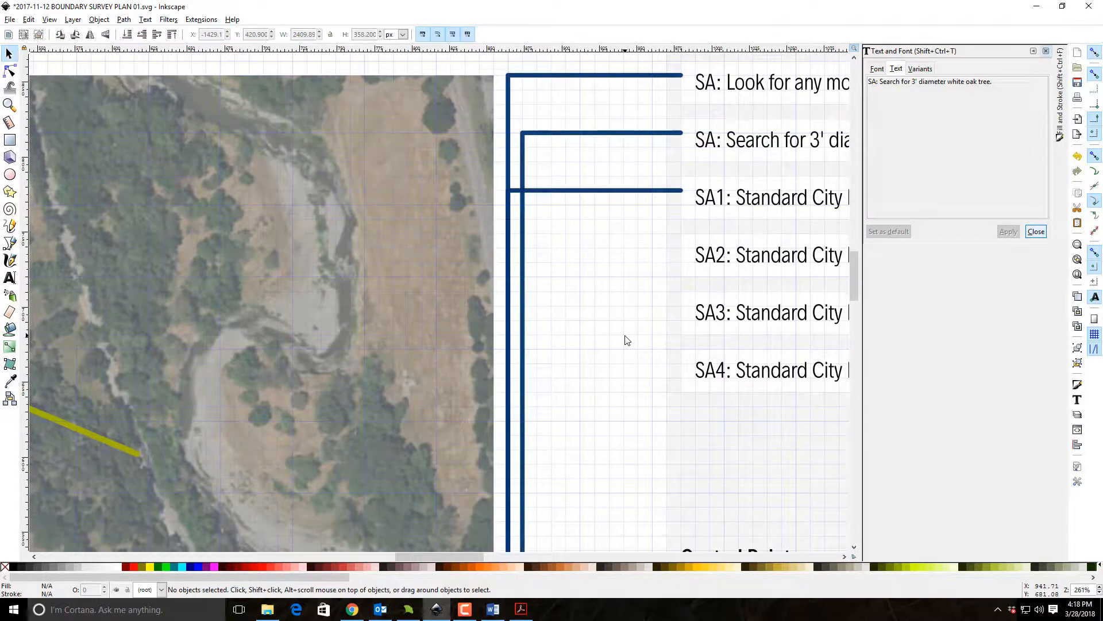
pyautogui.scroll(-3, 627, 364)
pyautogui.scroll(1, 618, 289)
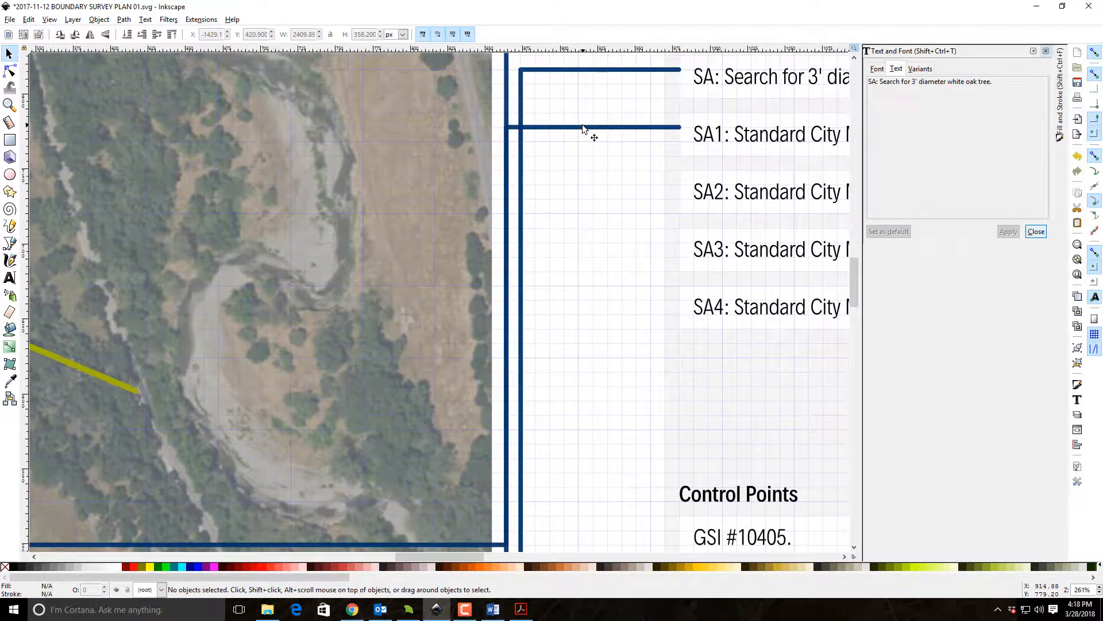
pyautogui.doubleClick(582, 126)
pyautogui.moveTo(521, 127)
pyautogui.mouseDown()
pyautogui.moveTo(569, 128)
pyautogui.moveTo(535, 124)
pyautogui.mouseUp()
# Move the lower bend of the SA1 leader outward so its vertical segment runs parallel to the white oak tree leader.
pyautogui.scroll(-10, 640, 328)
pyautogui.scroll(-4, 632, 334)
pyautogui.scroll(4, 628, 337)
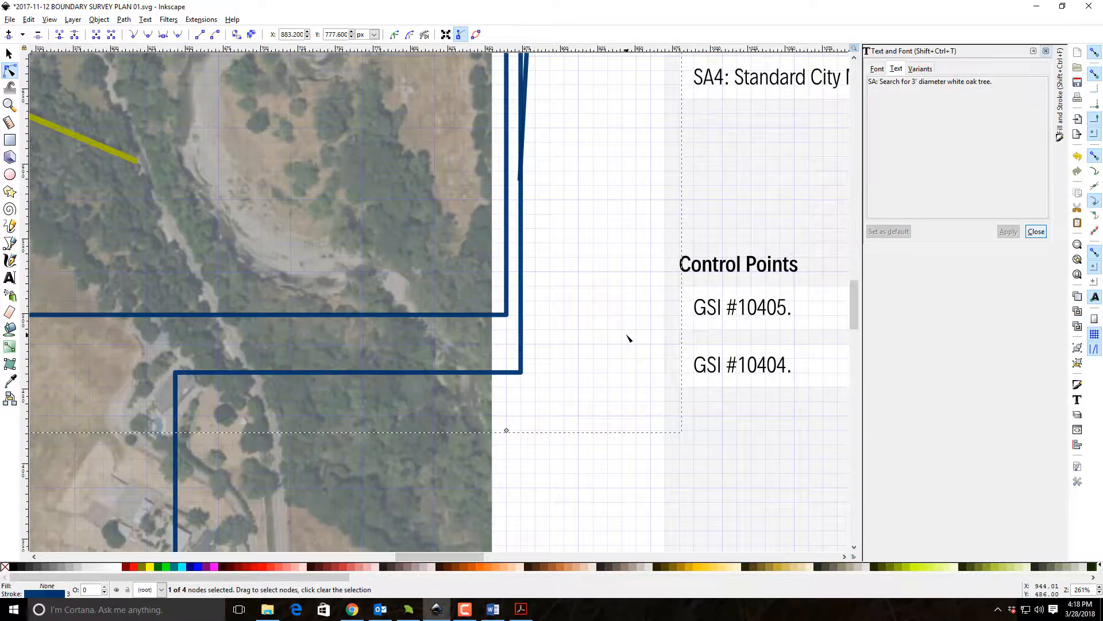
pyautogui.scroll(5, 628, 338)
pyautogui.scroll(-5, 621, 358)
pyautogui.scroll(2, 529, 437)
pyautogui.scroll(-9, 532, 441)
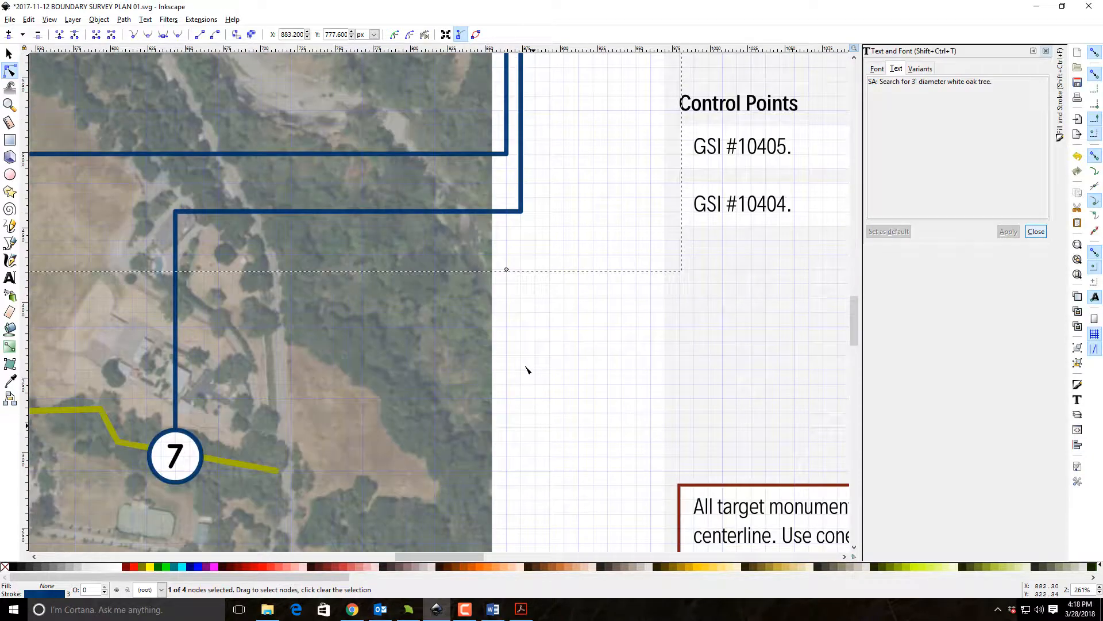
pyautogui.moveTo(508, 269); pyautogui.dragTo(536, 270)
# Lower the SA1 leader's bottom bend to the level between search area markers 7 and 1.
pyautogui.moveTo(498, 320); pyautogui.dragTo(731, 290)
pyautogui.scroll(-10, 698, 289)
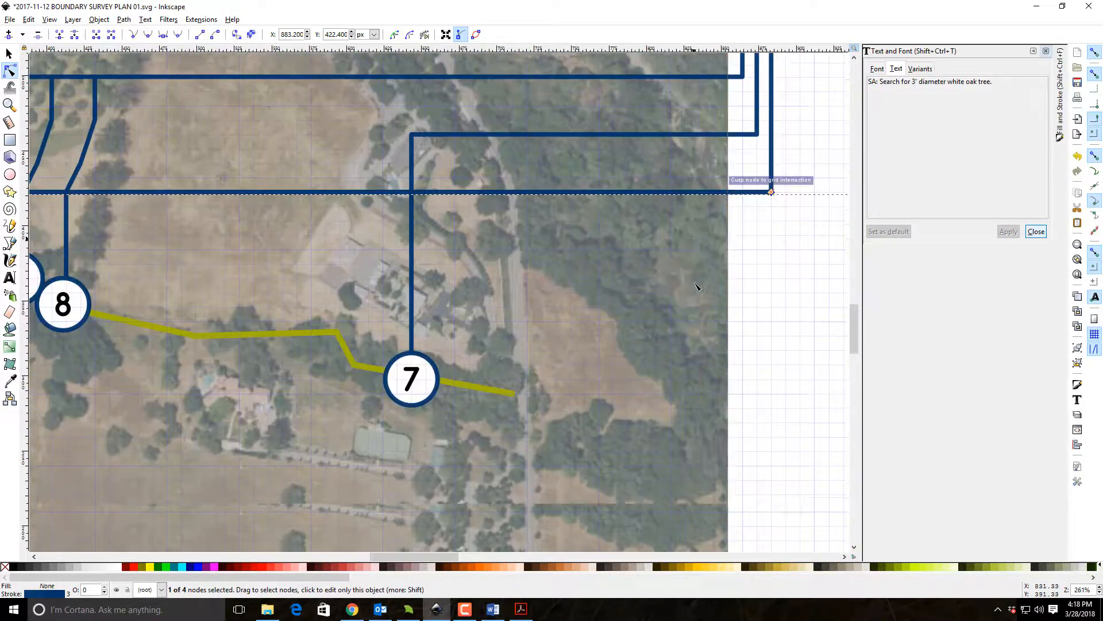
pyautogui.scroll(8, 699, 281)
pyautogui.moveTo(771, 191); pyautogui.dragTo(758, 500)
pyautogui.scroll(-4, 759, 494)
pyautogui.scroll(-1, 777, 379)
# Move the SA1 leader's far end above search area 6 and realign its lower bend into a right angle.
pyautogui.moveTo(502, 308); pyautogui.dragTo(671, 290)
pyautogui.moveTo(391, 252); pyautogui.dragTo(631, 352)
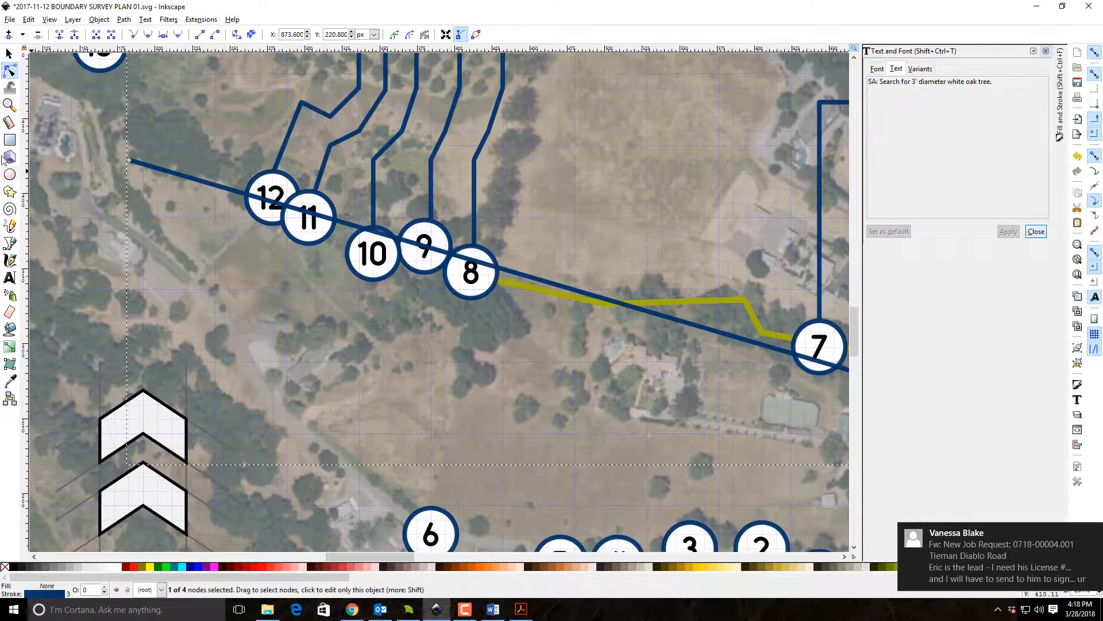
pyautogui.moveTo(129, 161); pyautogui.dragTo(431, 463)
pyautogui.moveTo(612, 440); pyautogui.dragTo(272, 203)
pyautogui.moveTo(828, 254); pyautogui.dragTo(689, 304)
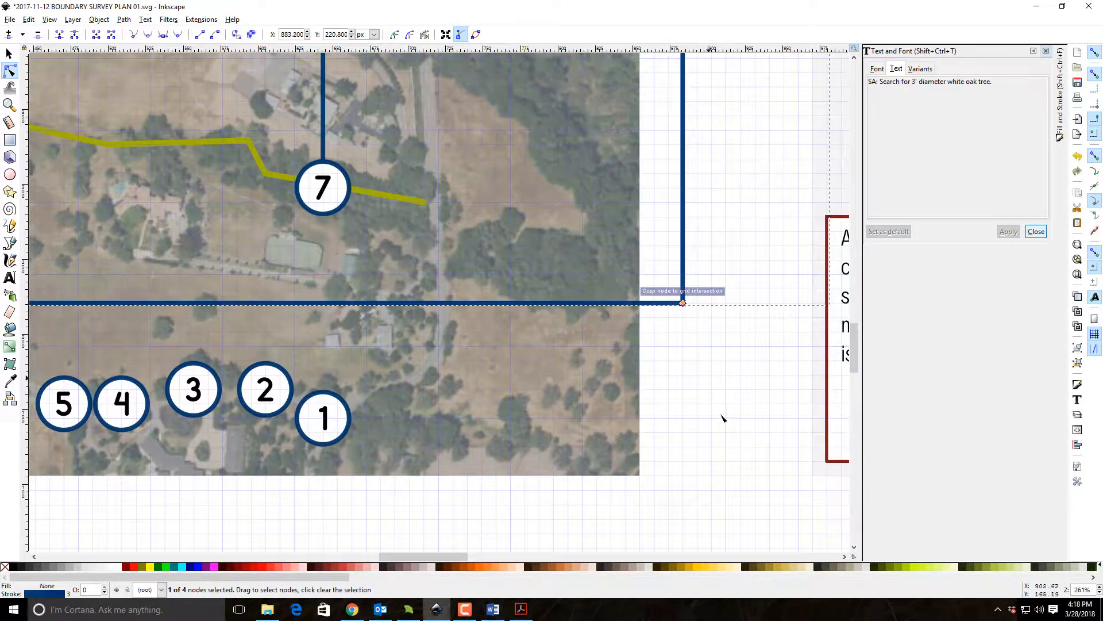
pyautogui.moveTo(298, 514); pyautogui.dragTo(699, 517)
# Duplicate the search area 8 marker's leader and attach the copy to the SA1 leader's end above marker 6.
pyautogui.scroll(8, 408, 163)
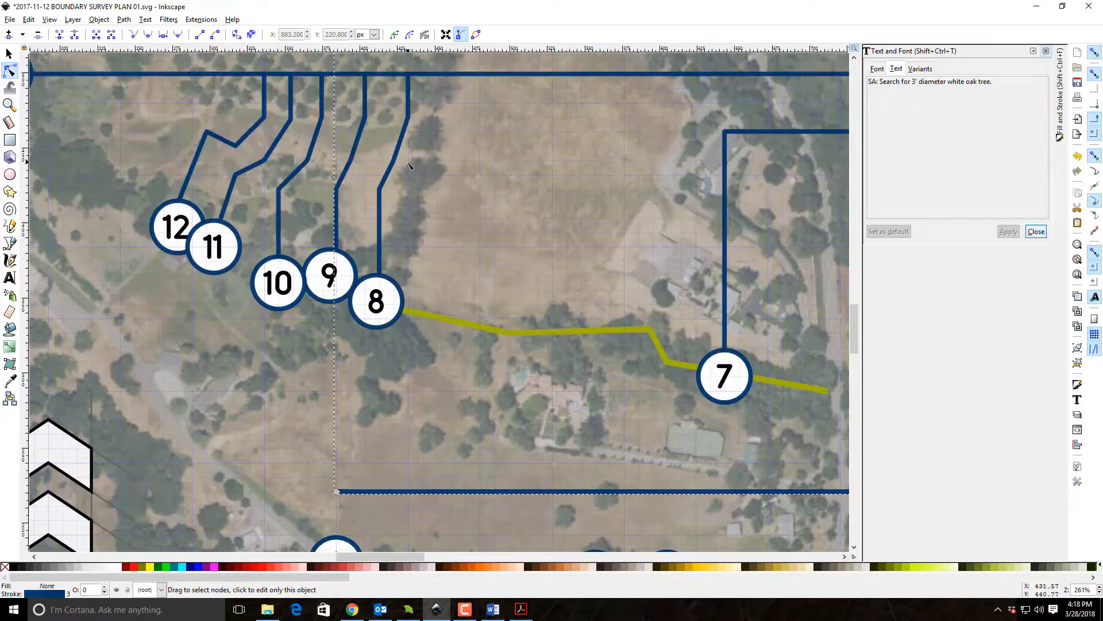
pyautogui.click(403, 164)
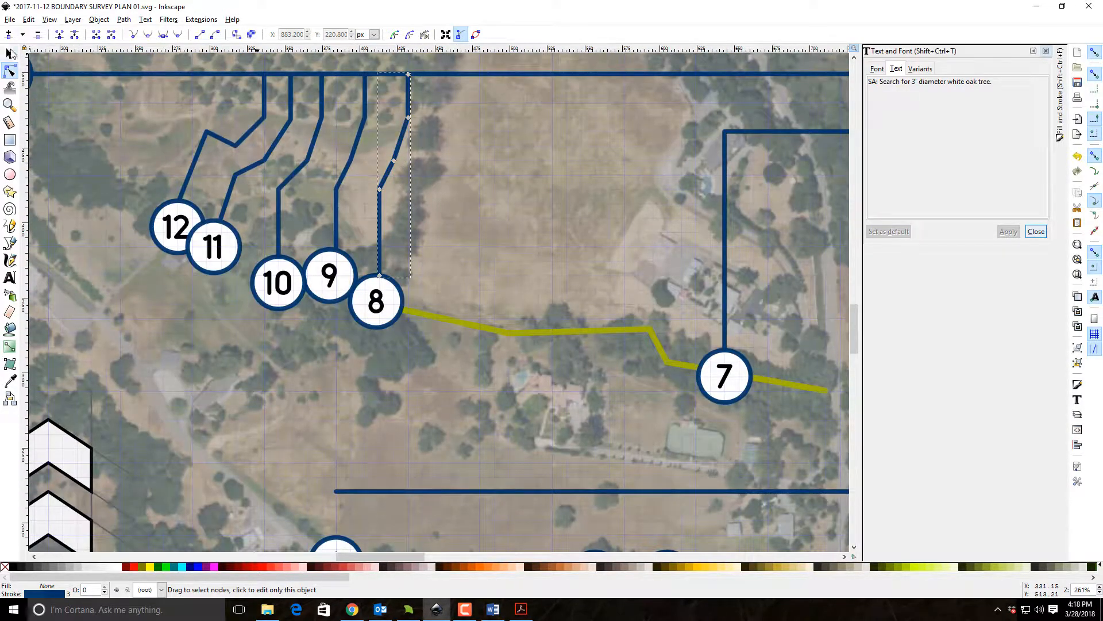
pyautogui.click(10, 54)
pyautogui.click(28, 19)
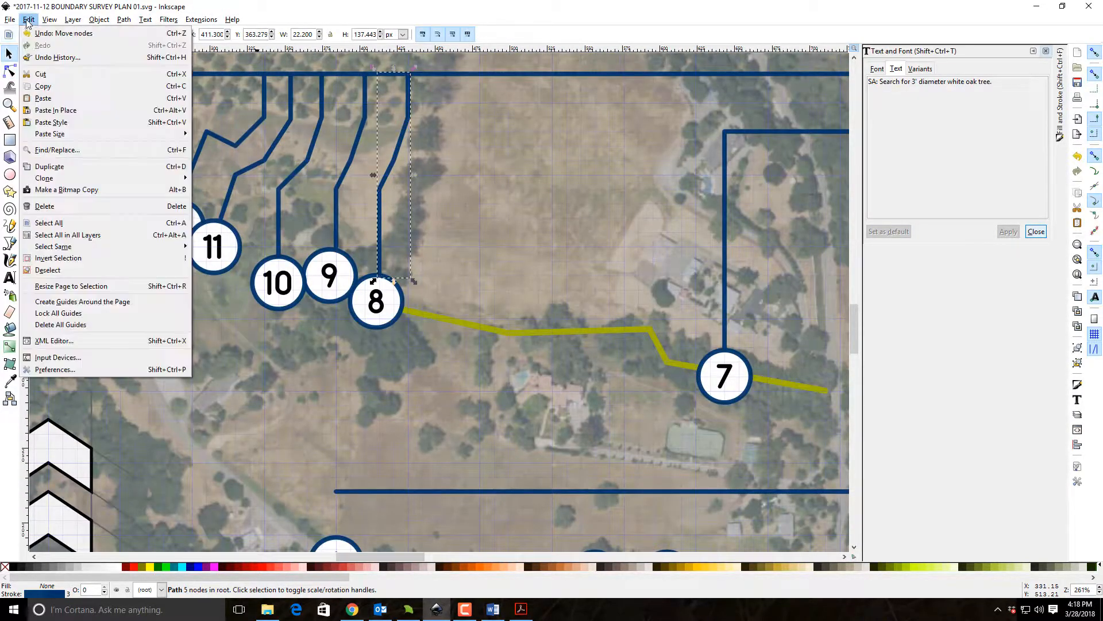
pyautogui.click(62, 167)
pyautogui.moveTo(404, 129); pyautogui.dragTo(361, 431)
pyautogui.scroll(-14, 404, 225)
pyautogui.scroll(6, 385, 184)
pyautogui.moveTo(364, 217); pyautogui.dragTo(336, 333)
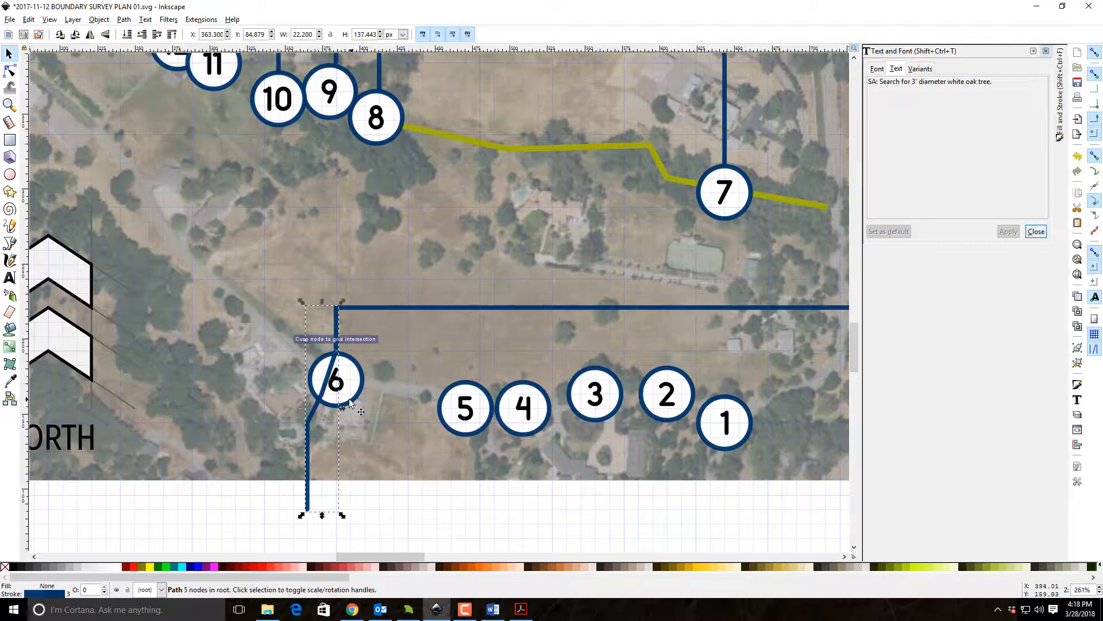
# Line up the copied leader's bend nodes vertically above marker 6 and delete the lowest of them.
pyautogui.doubleClick(306, 509)
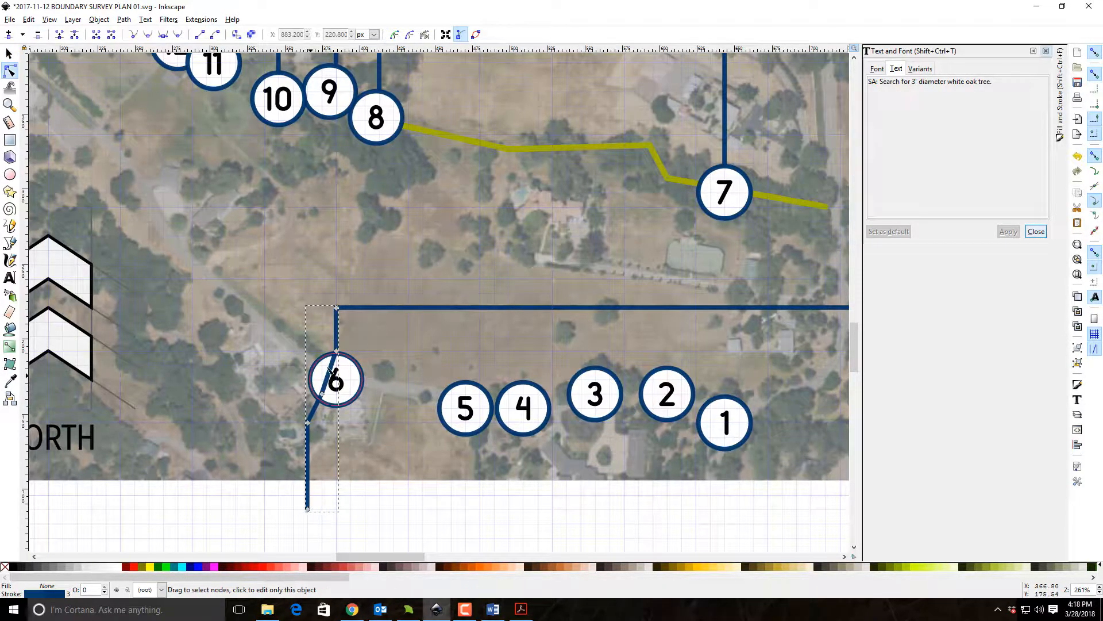
pyautogui.moveTo(338, 351); pyautogui.dragTo(336, 322)
pyautogui.moveTo(322, 394); pyautogui.dragTo(336, 337)
pyautogui.moveTo(315, 427); pyautogui.dragTo(341, 350)
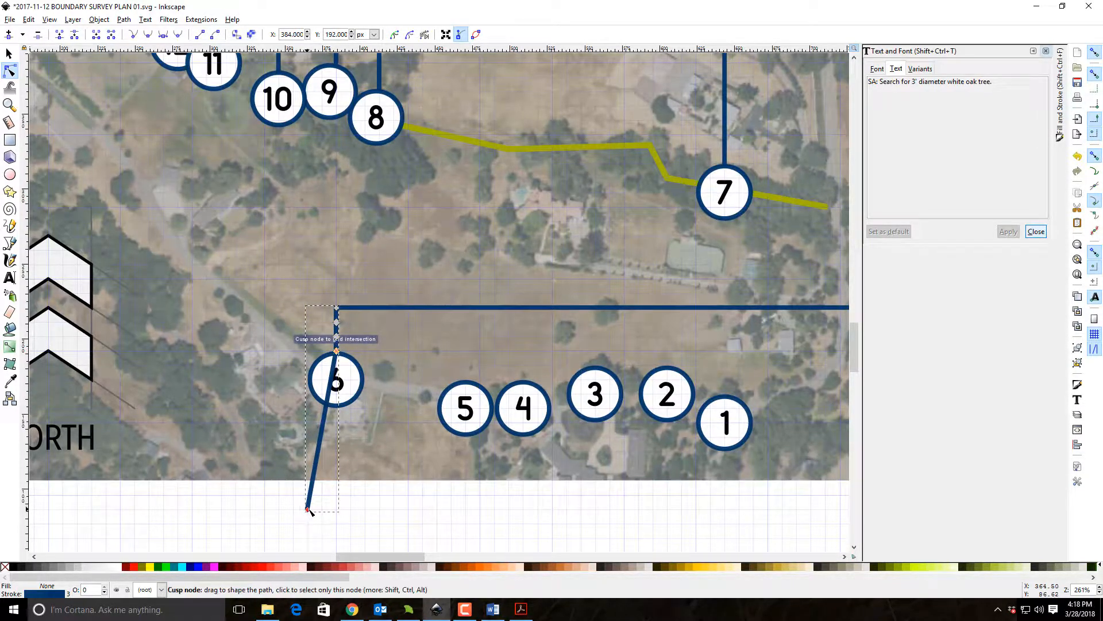
pyautogui.click(38, 36)
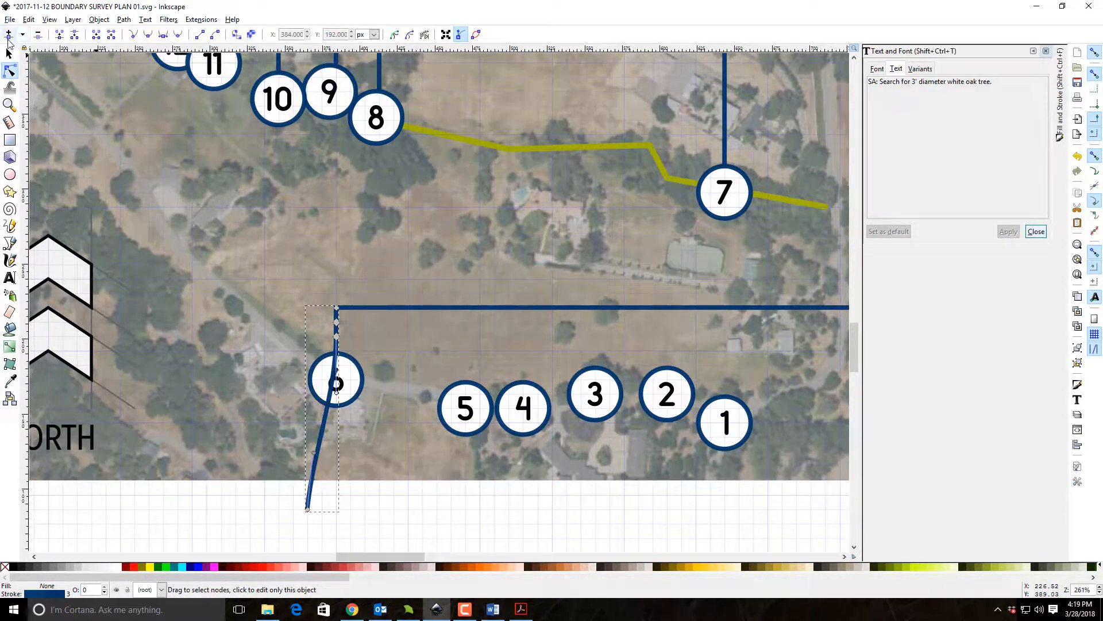
# Try to straighten the copied leader's curved lower segment by moving its handle, and undo the attempt.
pyautogui.click(9, 54)
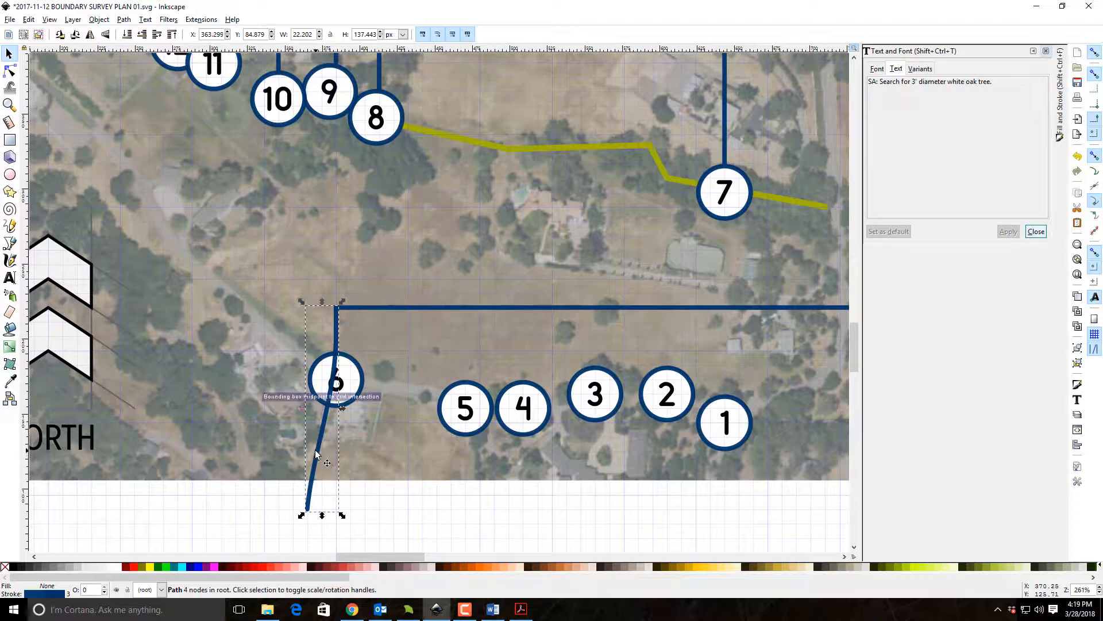
pyautogui.doubleClick(308, 505)
pyautogui.click(307, 508)
pyautogui.moveTo(317, 456); pyautogui.dragTo(326, 507)
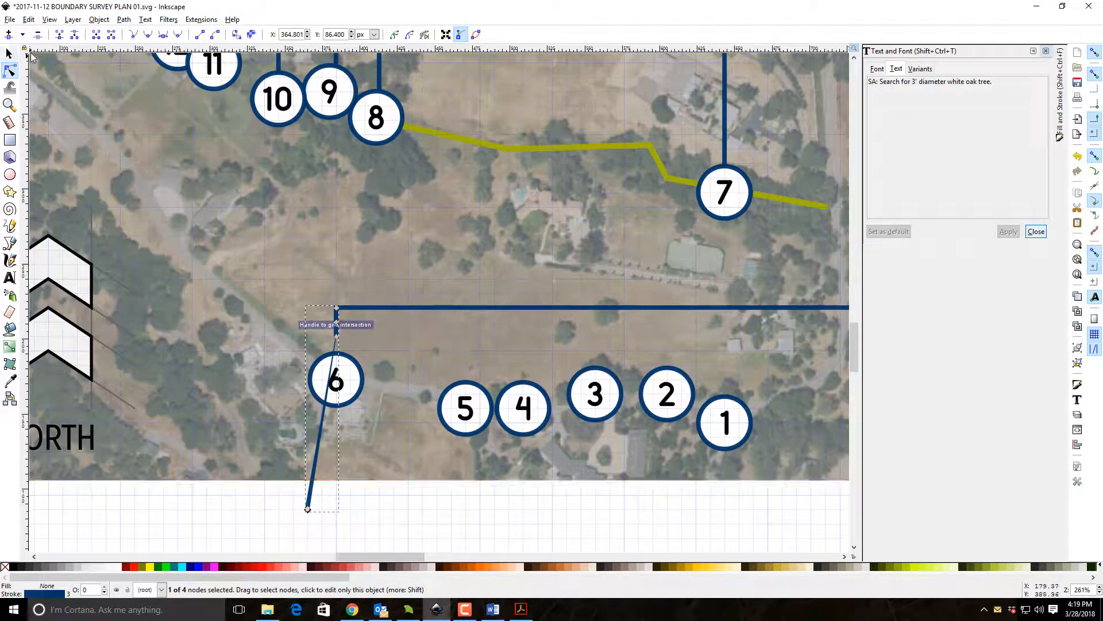
pyautogui.click(1077, 156)
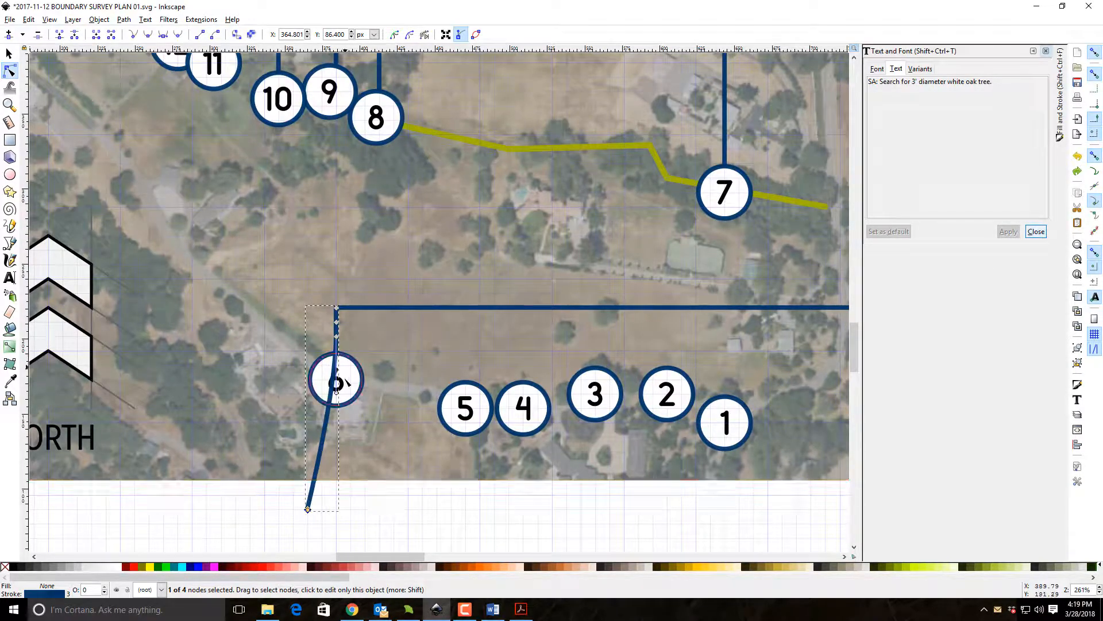
# Pull in the handle of the copied leader's curved segment and move its lower end to the top of marker 6.
pyautogui.moveTo(336, 389); pyautogui.dragTo(341, 337)
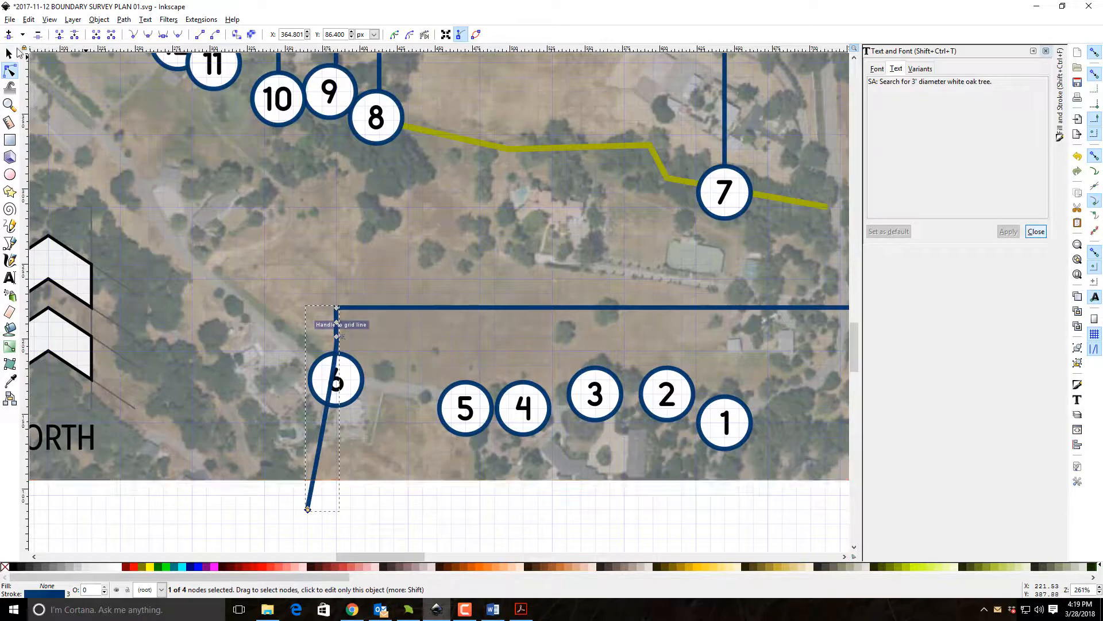
pyautogui.press('s')
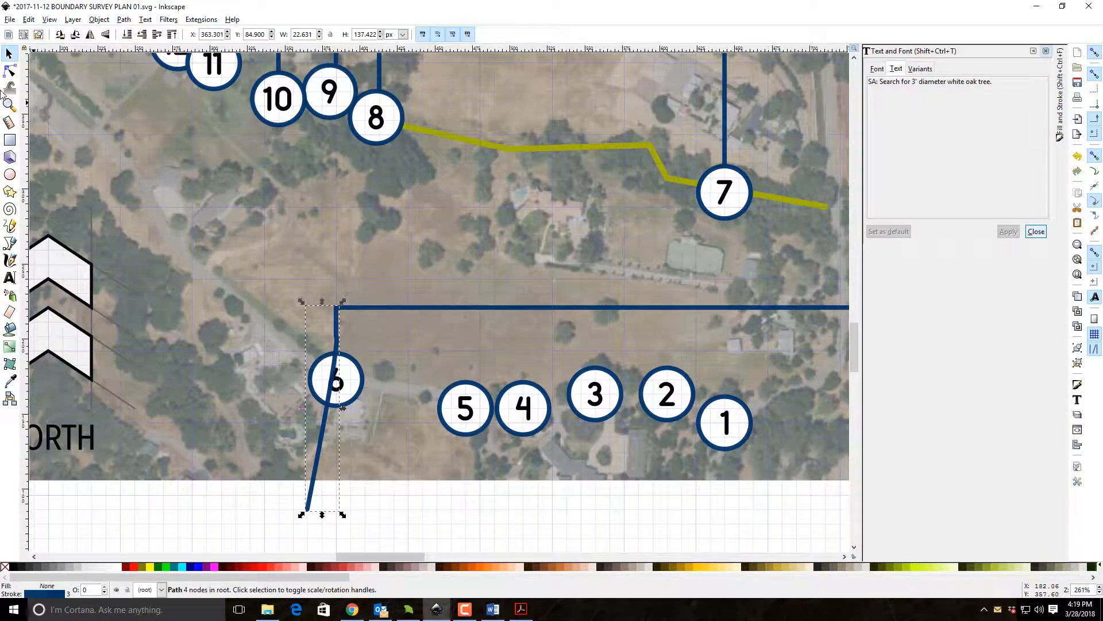
pyautogui.click(322, 511)
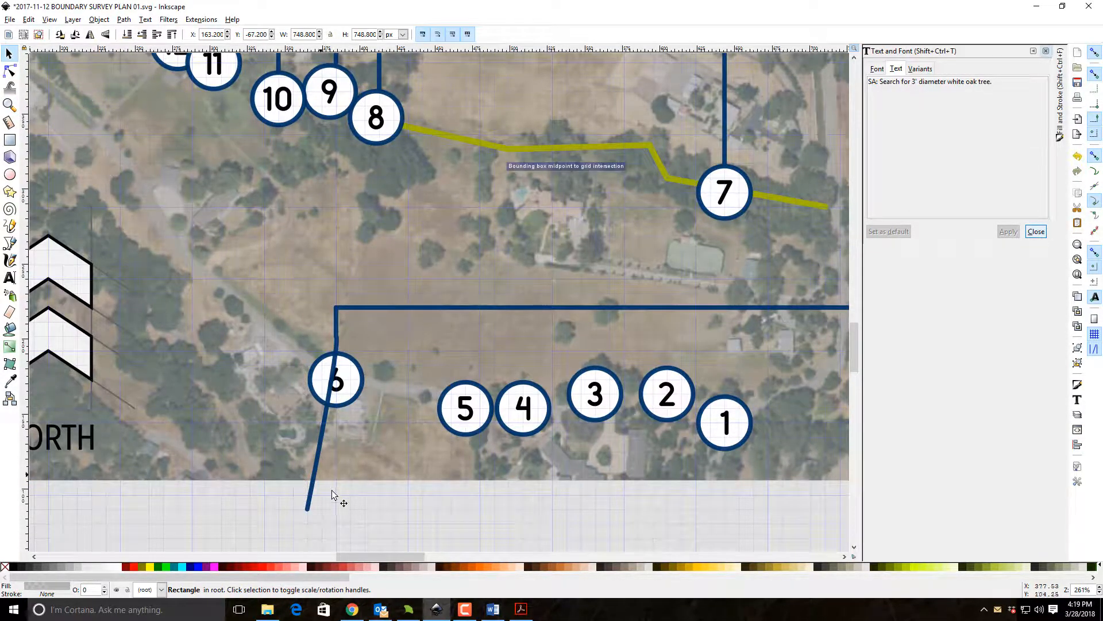
pyautogui.doubleClick(322, 465)
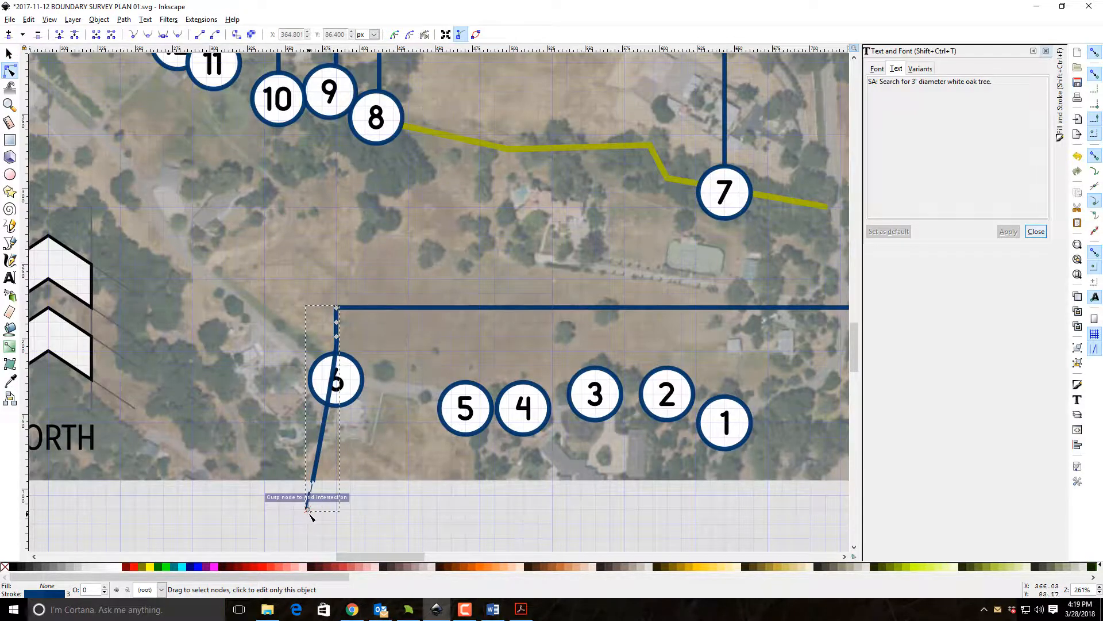
pyautogui.moveTo(308, 510); pyautogui.dragTo(335, 357)
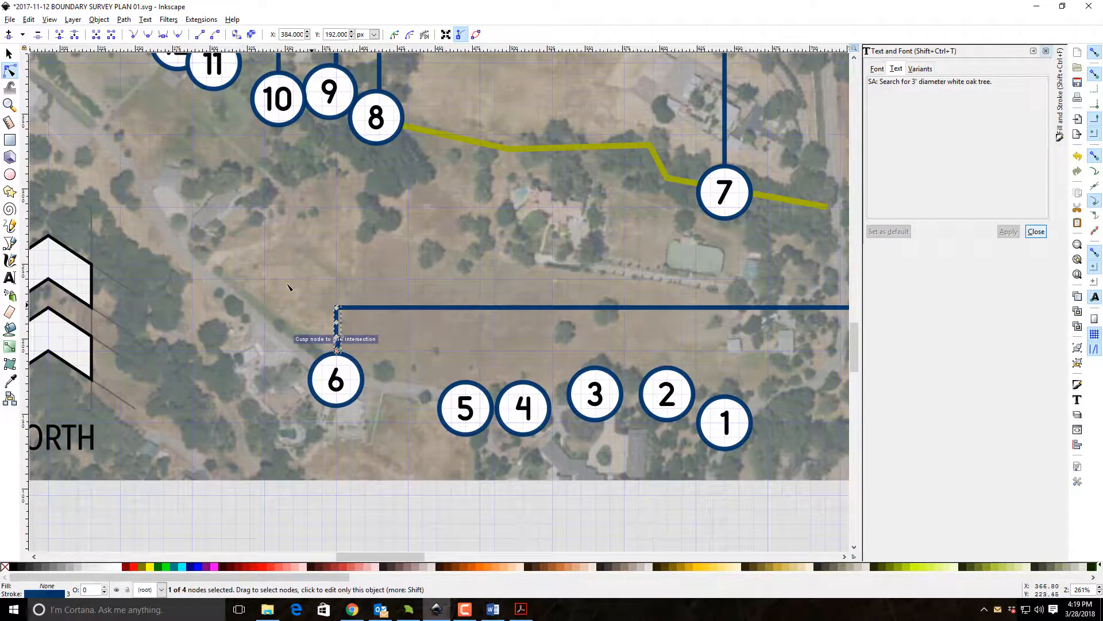
pyautogui.press('Escape')
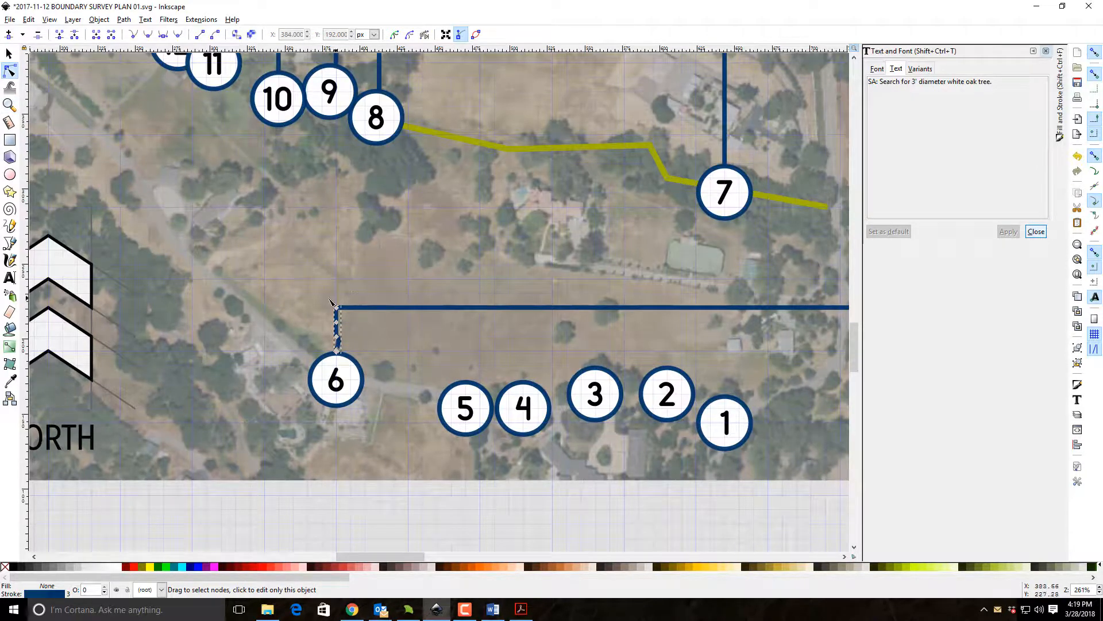
# Straighten the kink in the short leader above marker 6 by retracting the node's handle onto the node.
pyautogui.click(9, 104)
pyautogui.moveTo(270, 265); pyautogui.dragTo(405, 426)
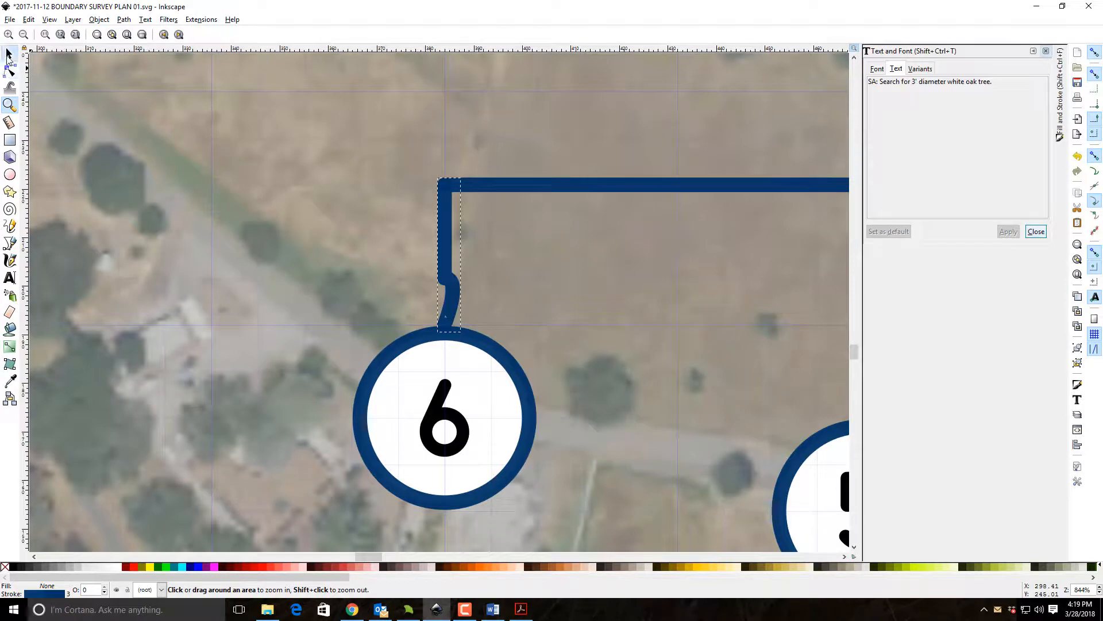
pyautogui.click(10, 70)
pyautogui.click(469, 293)
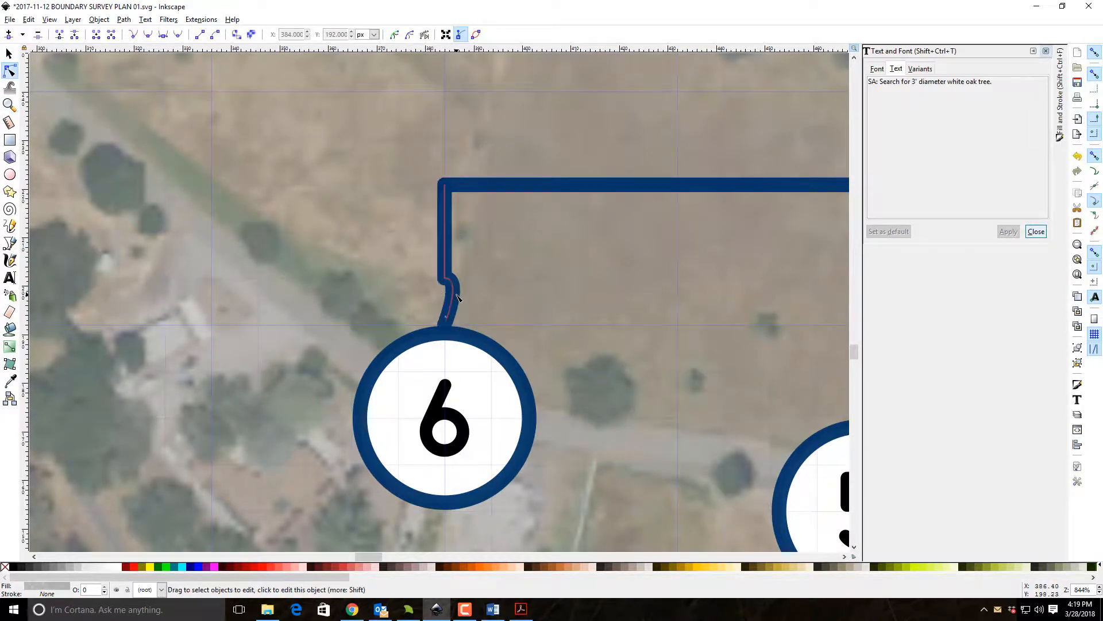
pyautogui.click(459, 292)
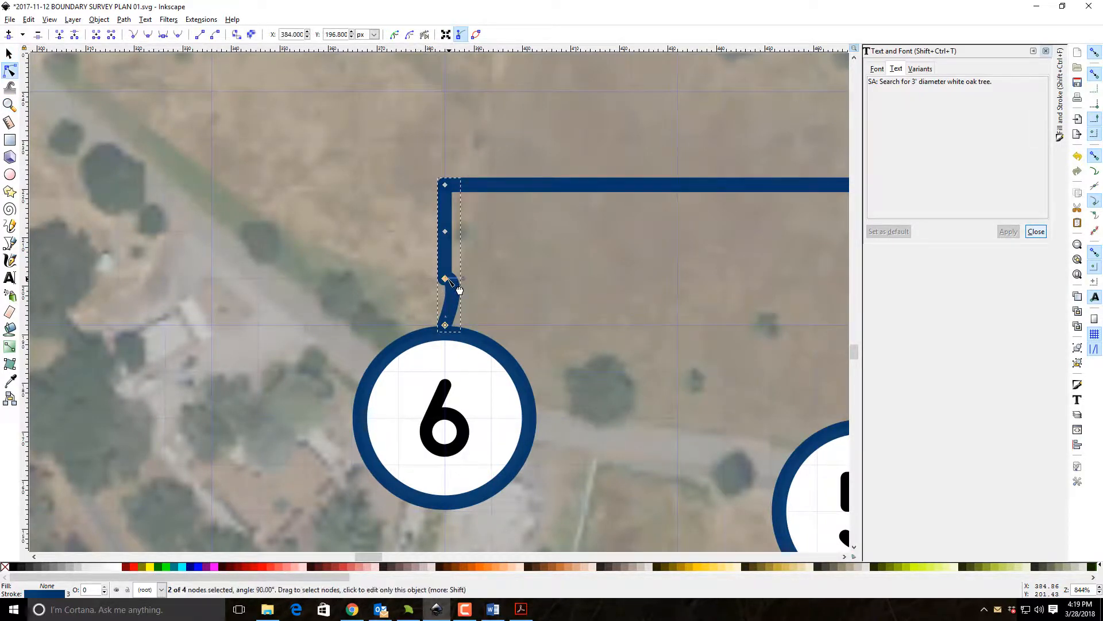
pyautogui.moveTo(449, 279); pyautogui.dragTo(447, 281)
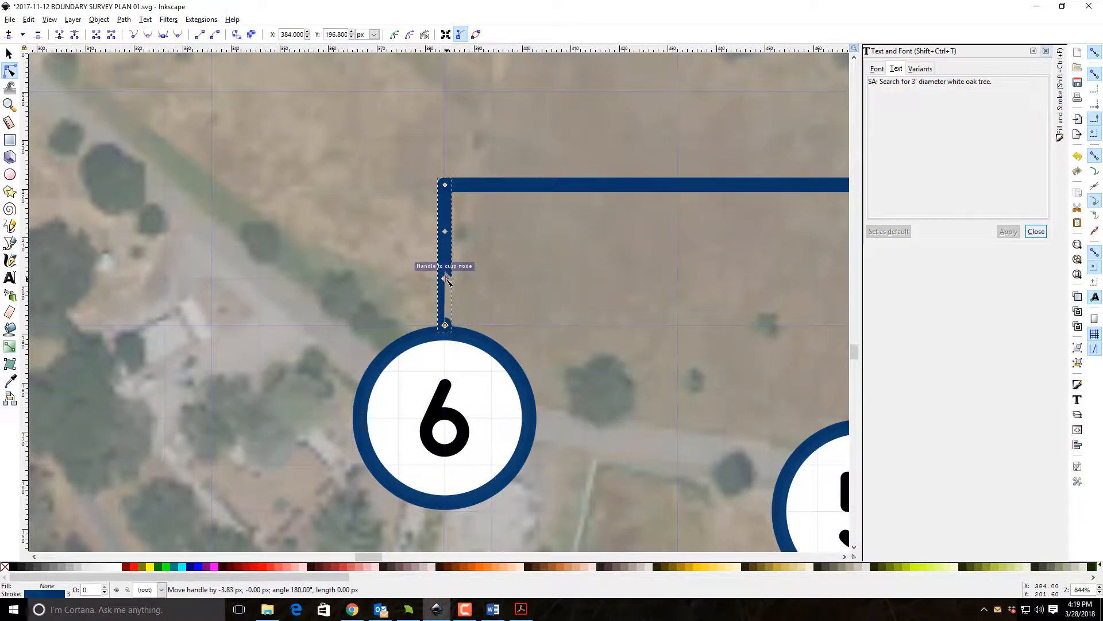
pyautogui.press('s')
pyautogui.click(249, 176)
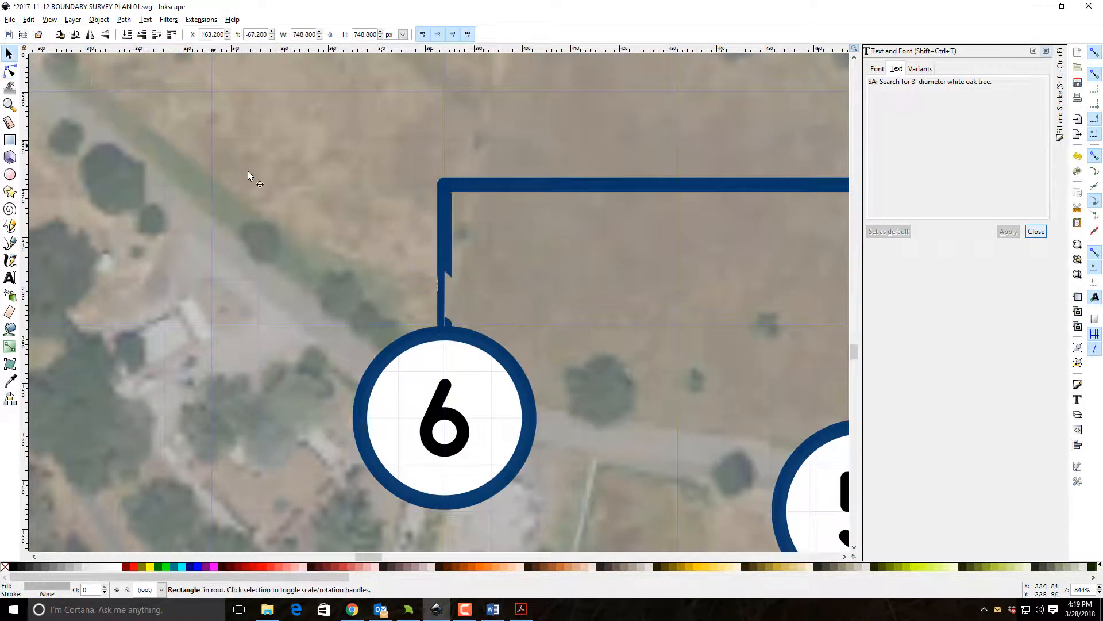
# Show the whole page and save the survey plan.
pyautogui.click(9, 105)
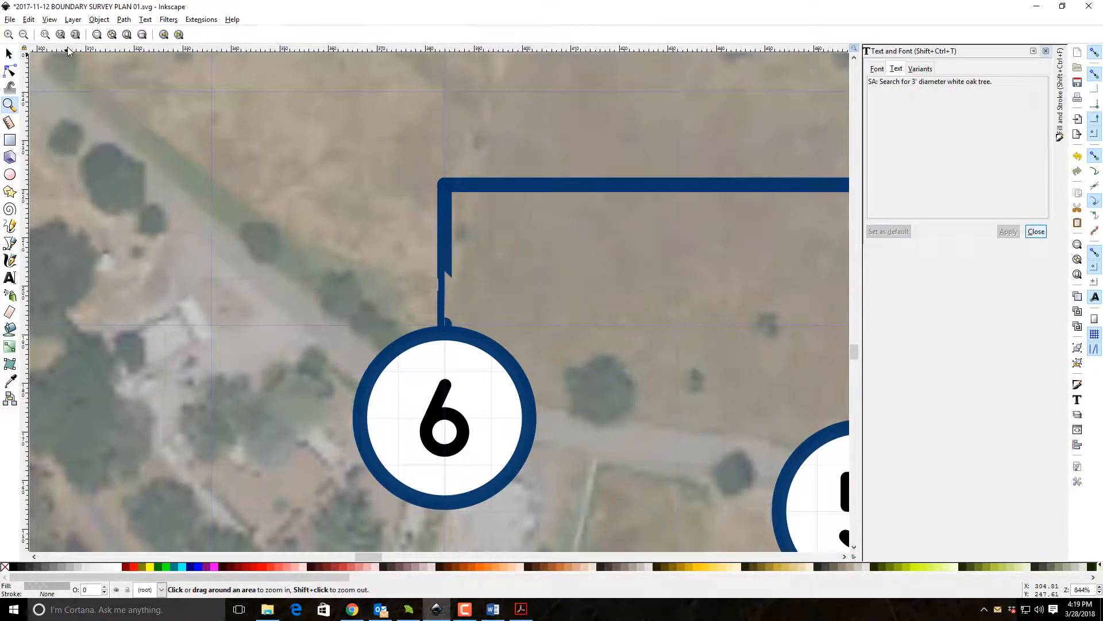
pyautogui.click(123, 37)
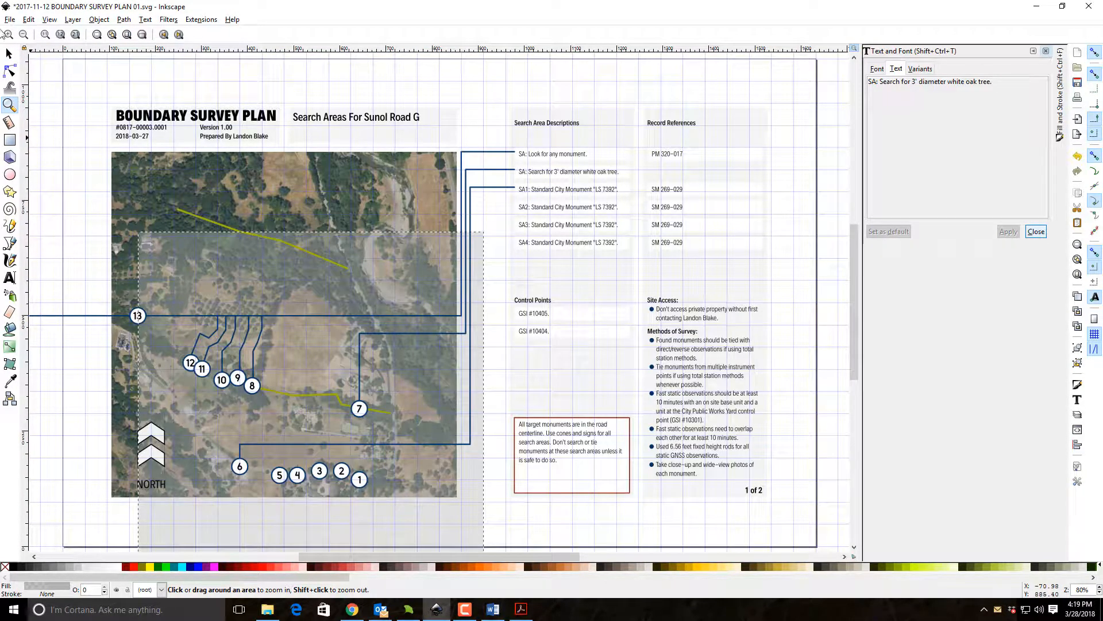
pyautogui.click(9, 19)
pyautogui.click(33, 91)
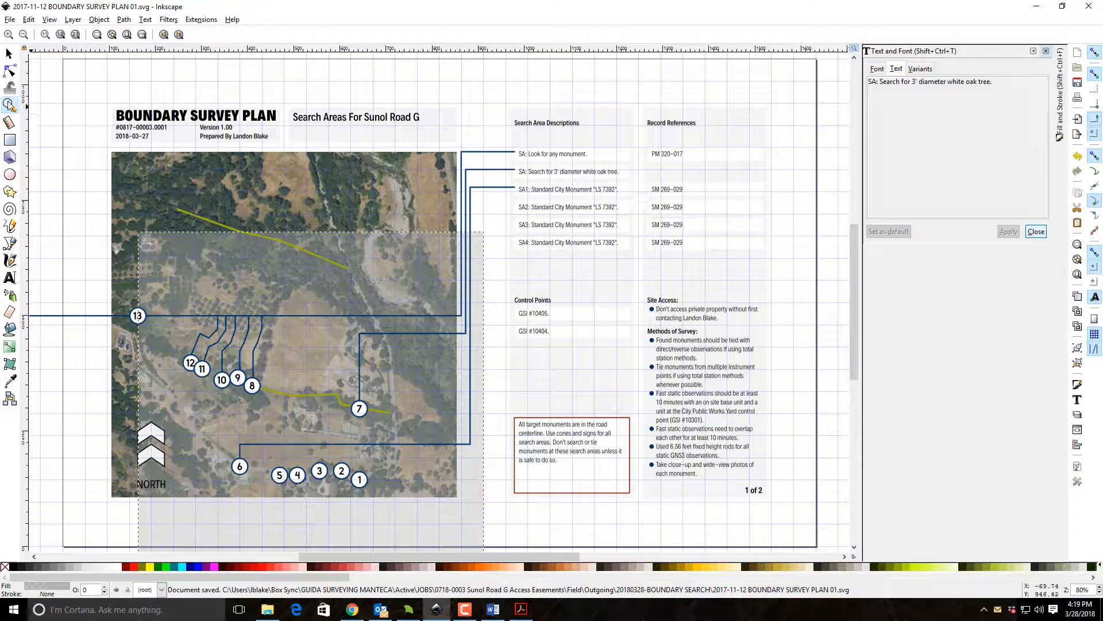
# Duplicate the short leader of marker 6 and hang copies from the horizontal leader above markers 5, 4, 2 and 1.
pyautogui.moveTo(201, 412); pyautogui.dragTo(440, 520)
pyautogui.click(10, 53)
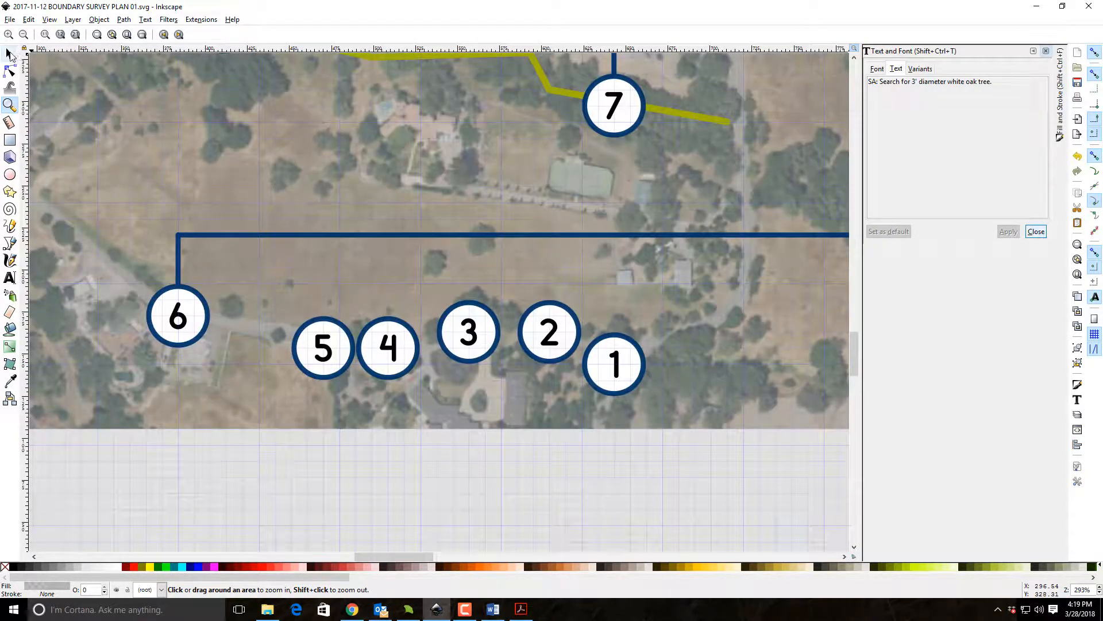
pyautogui.click(193, 313)
pyautogui.click(178, 269)
pyautogui.hotkey('ctrl', 'd')
pyautogui.moveTo(178, 247); pyautogui.dragTo(625, 243)
pyautogui.hotkey('ctrl', 'd')
pyautogui.hotkey('ctrl', 'd')
pyautogui.hotkey('ctrl', 'f')
pyautogui.hotkey('ctrl', 'd')
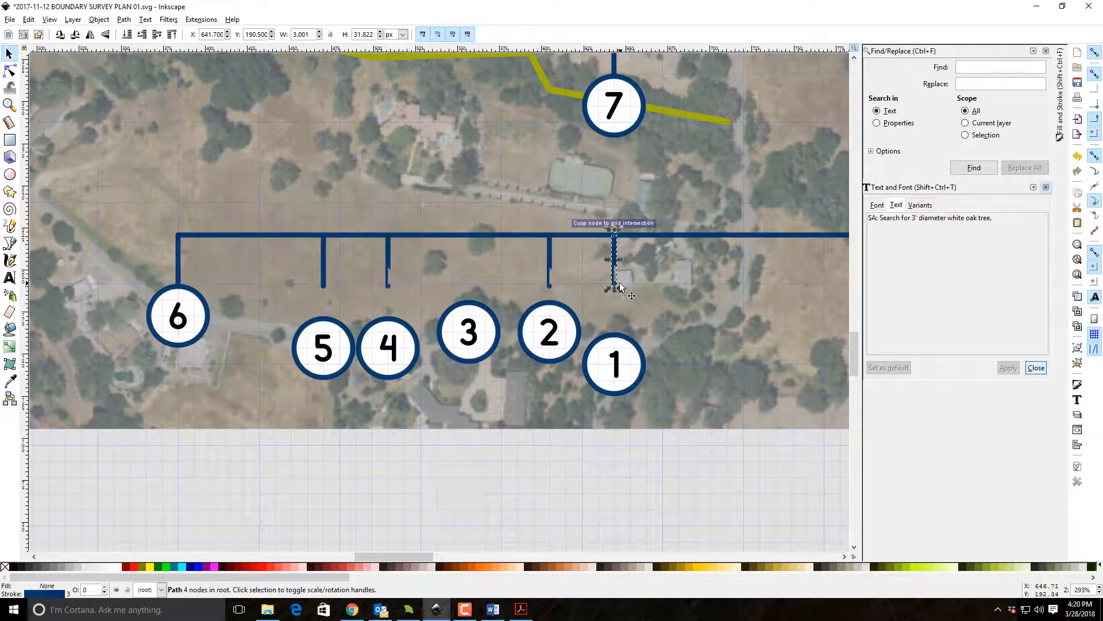
# Extend the lower ends of the short leaders above markers 1 and 2 to the tops of those markers.
pyautogui.press('n')
pyautogui.moveTo(615, 287); pyautogui.dragTo(616, 336)
pyautogui.click(550, 288)
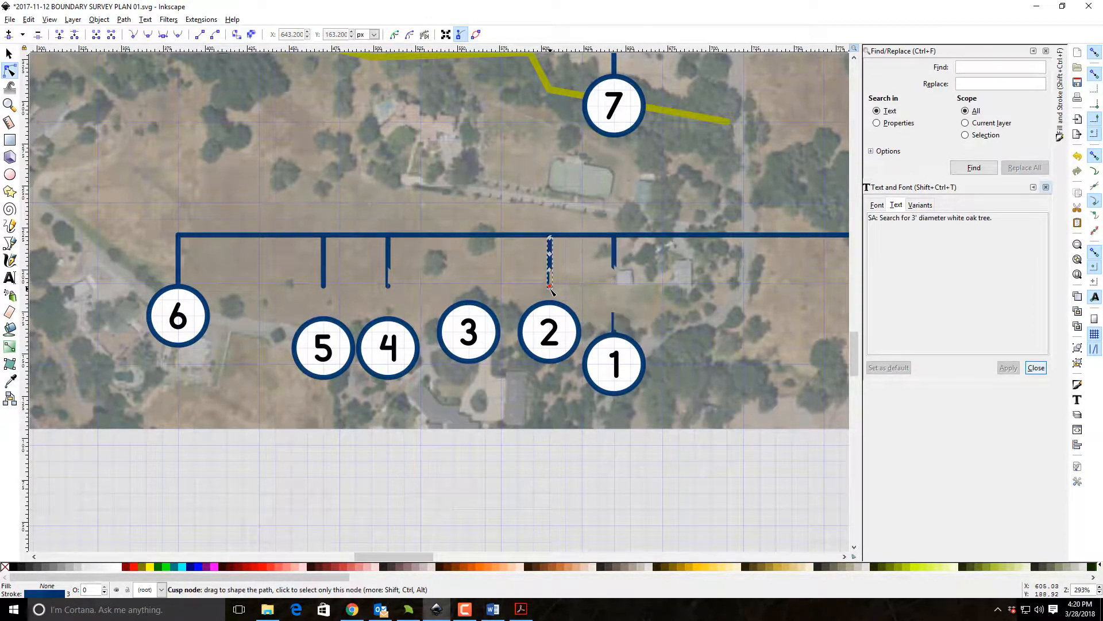
pyautogui.moveTo(549, 287); pyautogui.dragTo(551, 307)
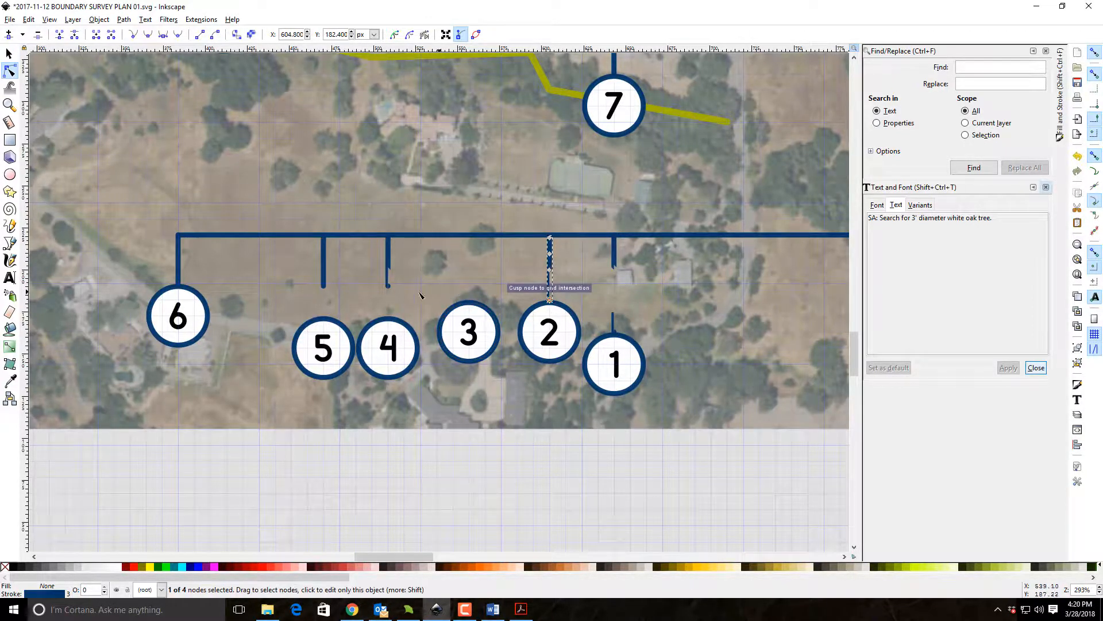
# Extend the lower ends of the short leaders above markers 4 and 5 to the tops of those markers.
pyautogui.click(388, 285)
pyautogui.moveTo(388, 285); pyautogui.dragTo(387, 321)
pyautogui.click(324, 285)
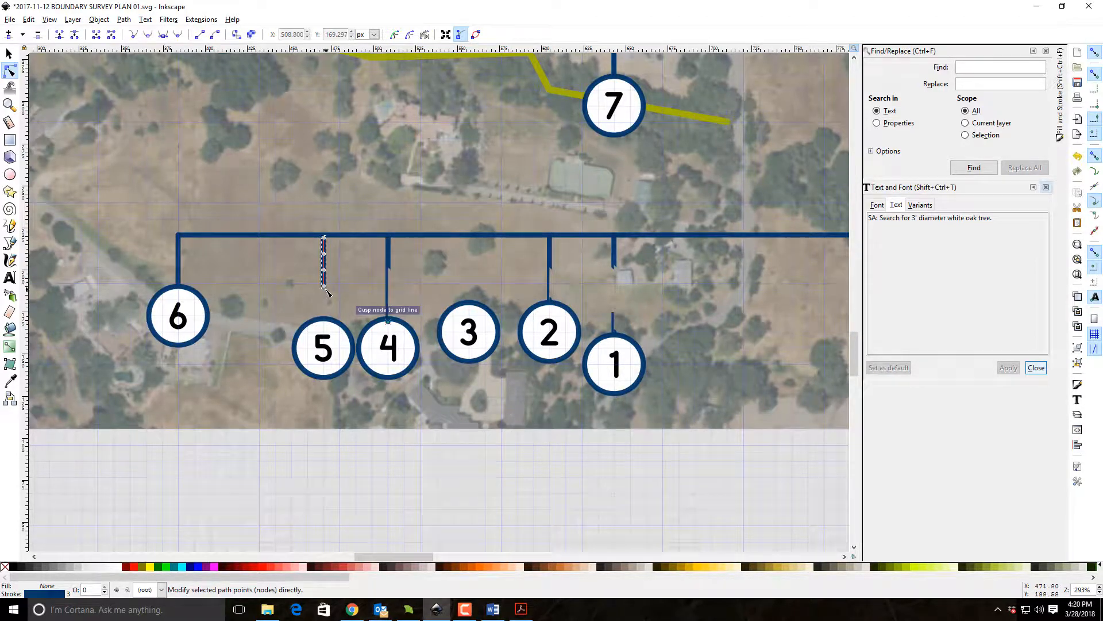
pyautogui.moveTo(325, 287); pyautogui.dragTo(324, 316)
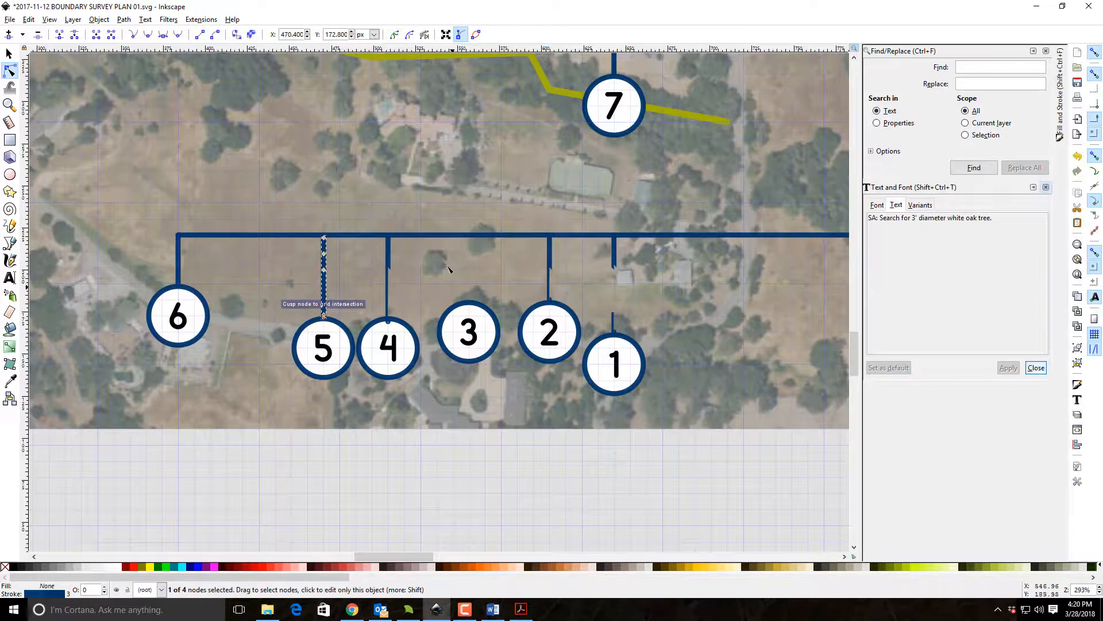
# Place a copy of marker 4's leader above marker 3 and shorten its lower end to the marker's top.
pyautogui.click(9, 53)
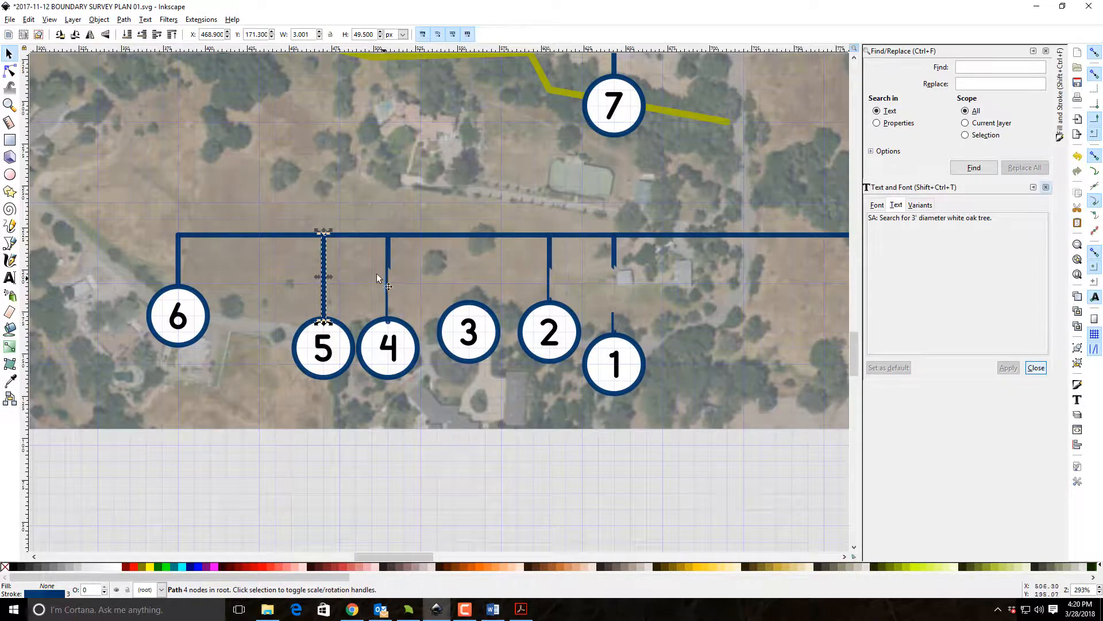
pyautogui.click(387, 257)
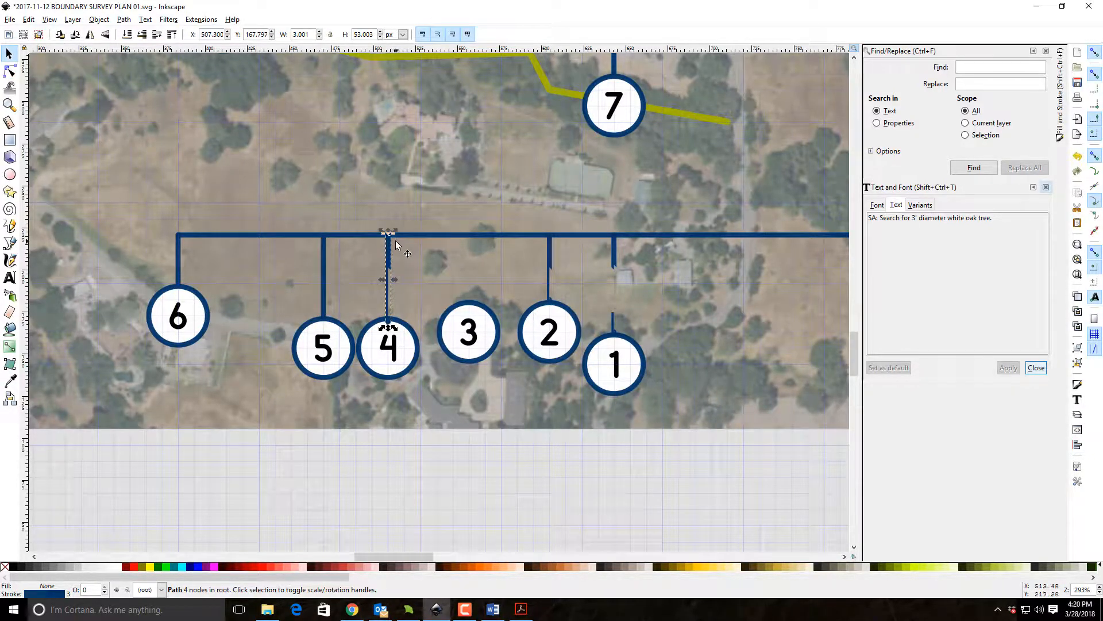
pyautogui.moveTo(386, 246); pyautogui.dragTo(468, 246)
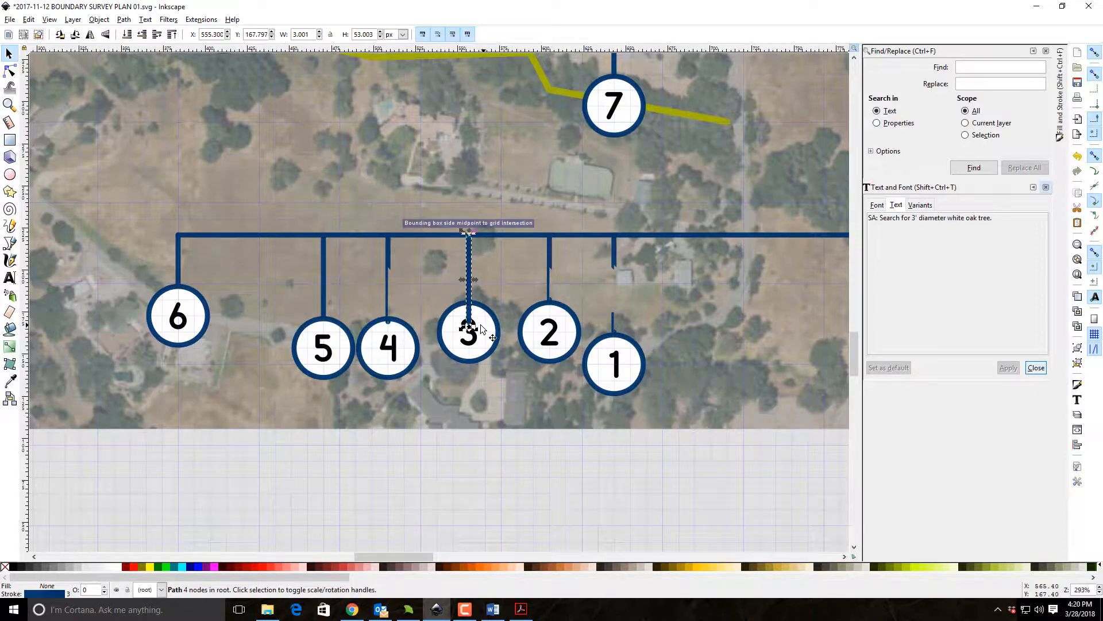
pyautogui.doubleClick(470, 323)
pyautogui.moveTo(470, 321); pyautogui.dragTo(470, 307)
# Examine the short leaders above markers 1 to 6, first on the full page and again close up.
pyautogui.click(8, 54)
pyautogui.click(9, 104)
pyautogui.click(127, 35)
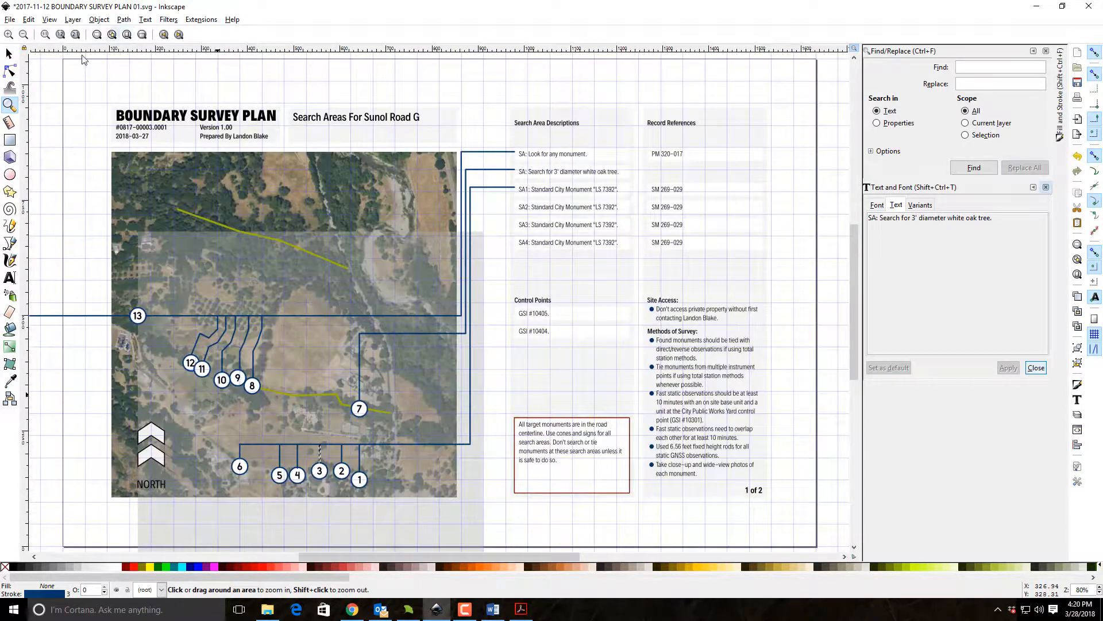
pyautogui.click(8, 54)
pyautogui.click(38, 90)
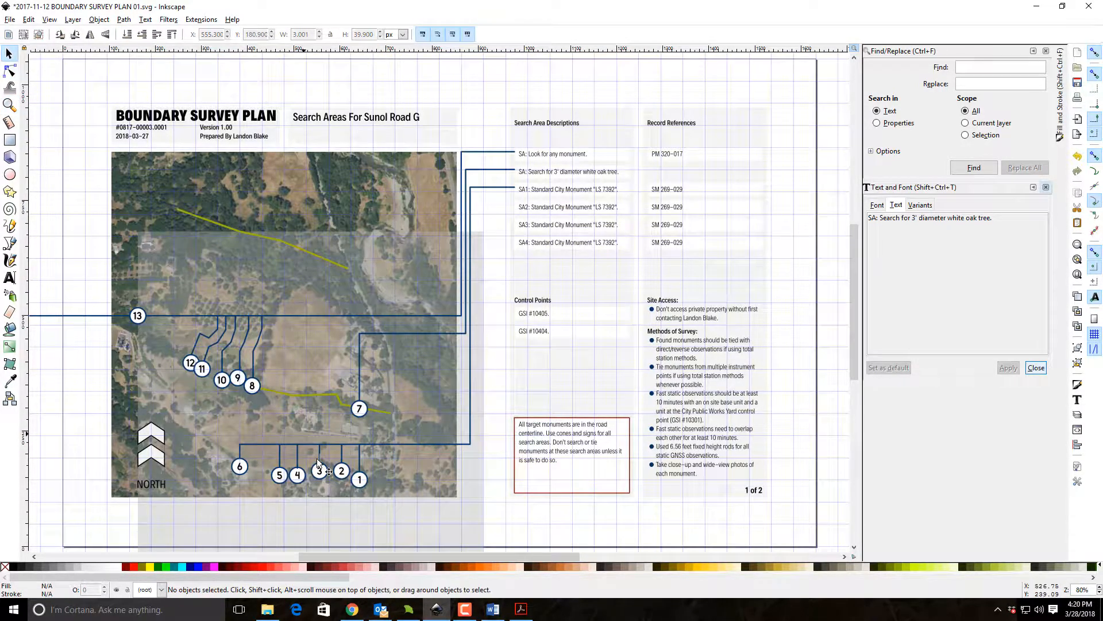
pyautogui.scroll(-2, 319, 469)
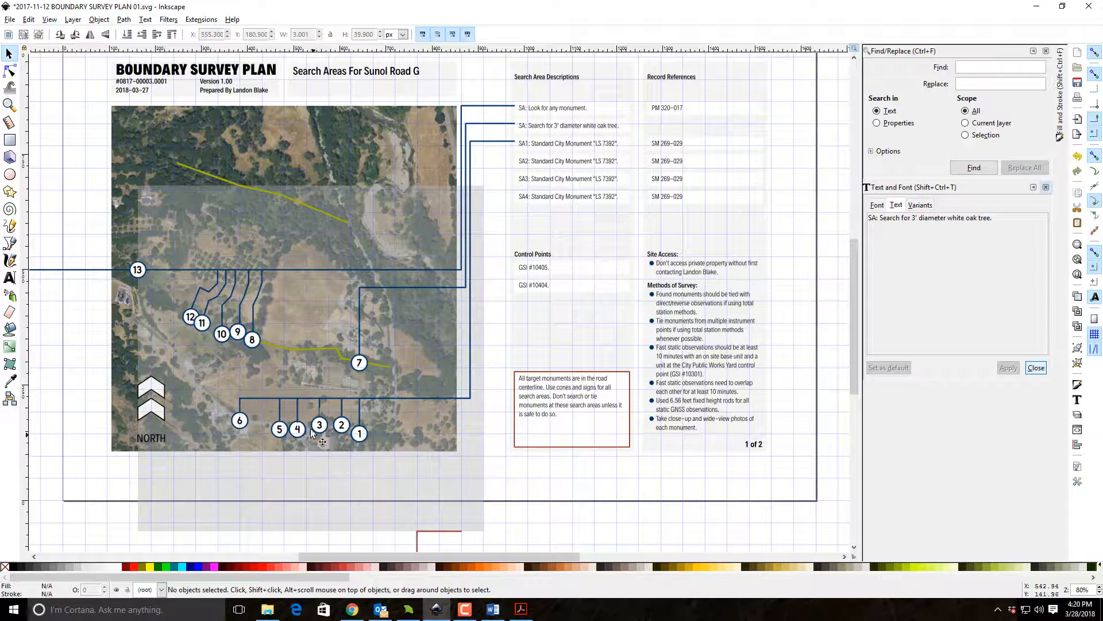
pyautogui.click(9, 104)
pyautogui.moveTo(264, 393); pyautogui.dragTo(379, 488)
pyautogui.scroll(2, 343, 331)
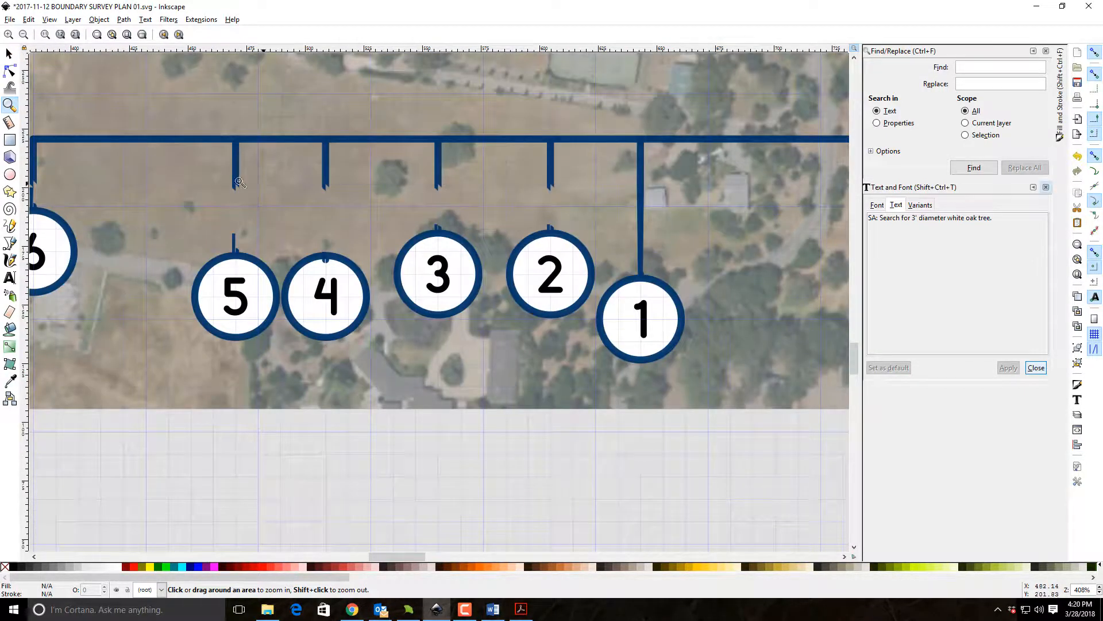
# Delete the short leaders above markers 5, 4, 3 and 2.
pyautogui.click(9, 54)
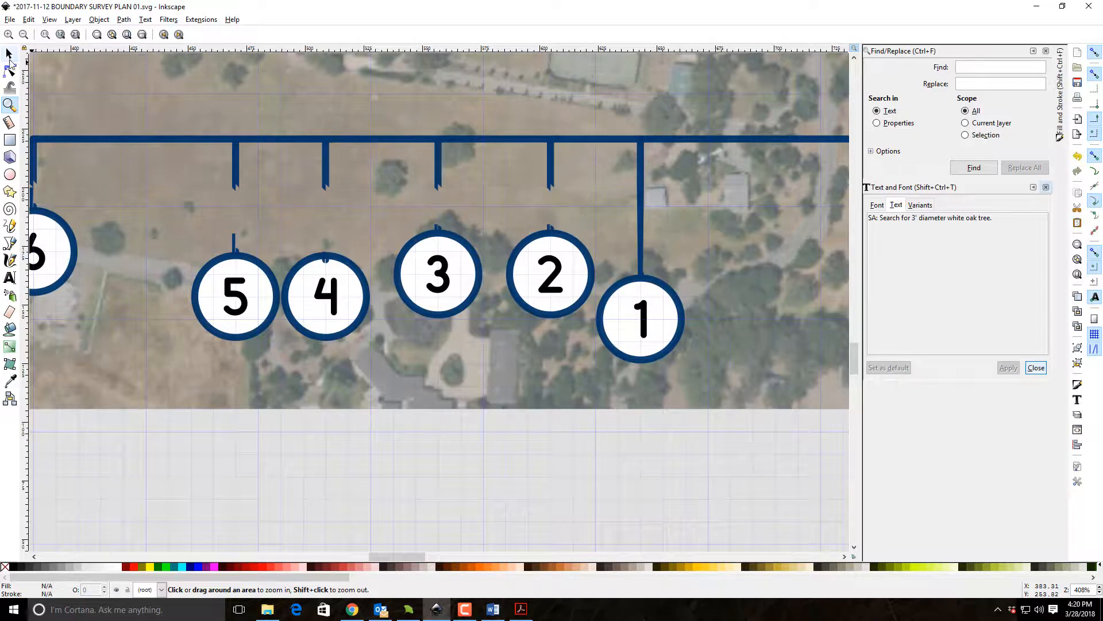
pyautogui.click(236, 163)
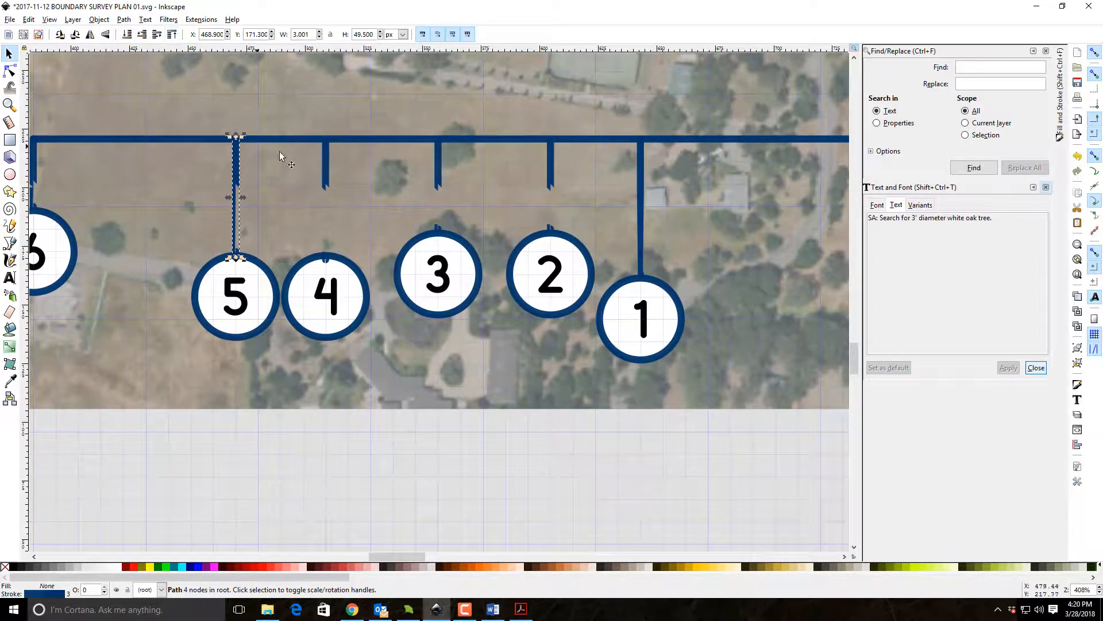
pyautogui.click(324, 168)
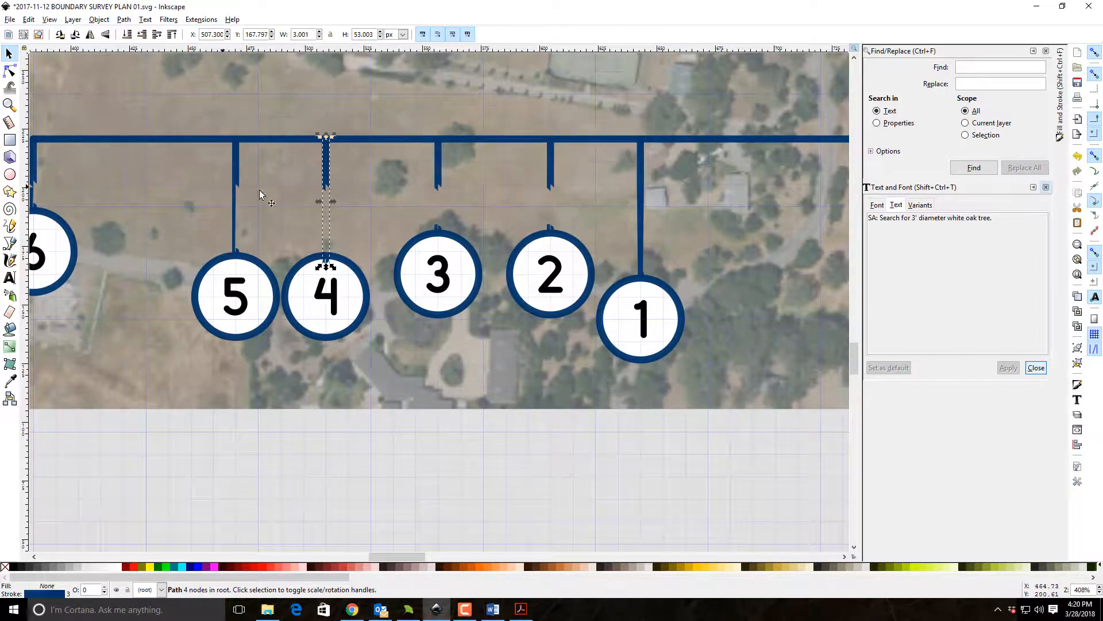
pyautogui.press('Delete')
pyautogui.click(235, 178)
pyautogui.press('Delete')
pyautogui.click(439, 176)
pyautogui.press('Delete')
pyautogui.click(552, 171)
pyautogui.press('Delete')
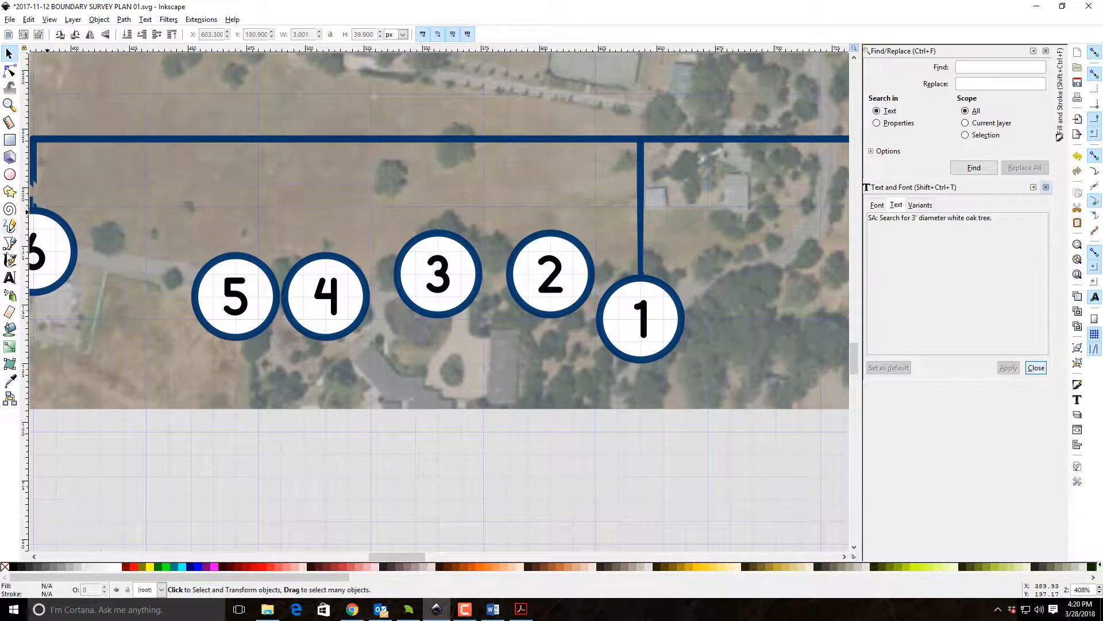
# Draw a straight vertical line about 48 px long from the top of marker 5 up to the horizontal leader.
pyautogui.click(8, 244)
pyautogui.click(235, 251)
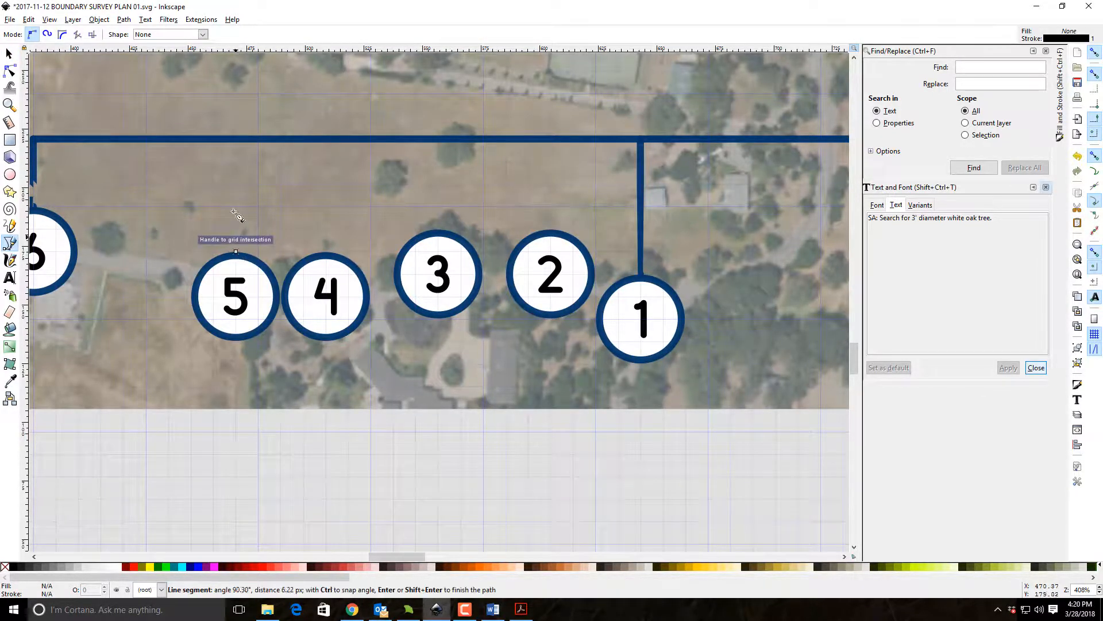
pyautogui.doubleClick(235, 139)
pyautogui.click(8, 53)
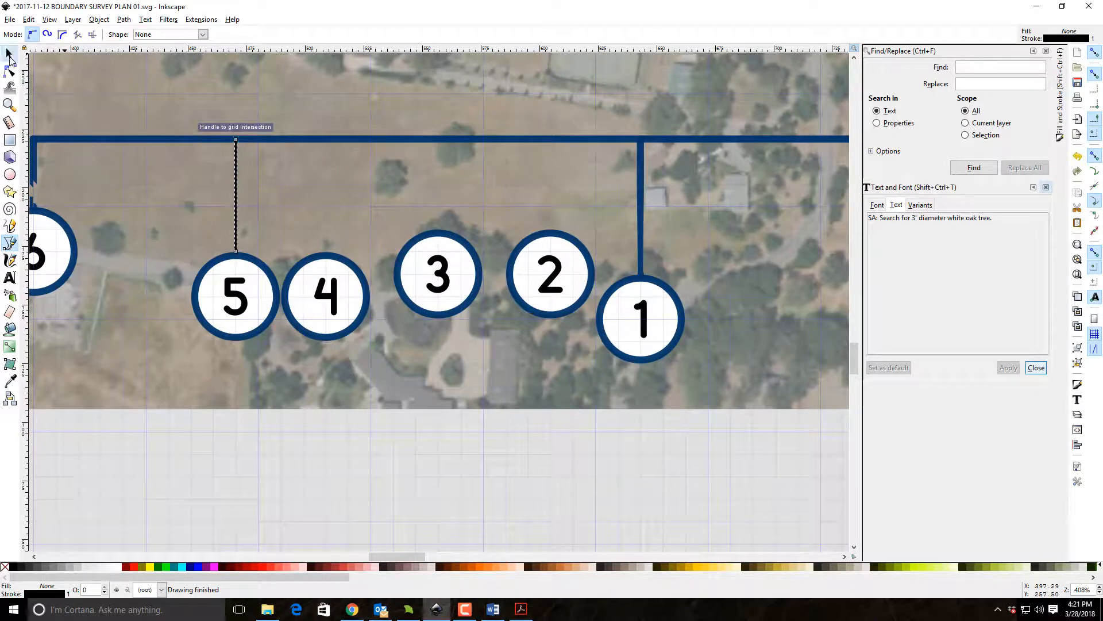
# Close the Find/Replace and Text and Font dialogs and open Fill and Stroke for marker 1's leader.
pyautogui.click(642, 262)
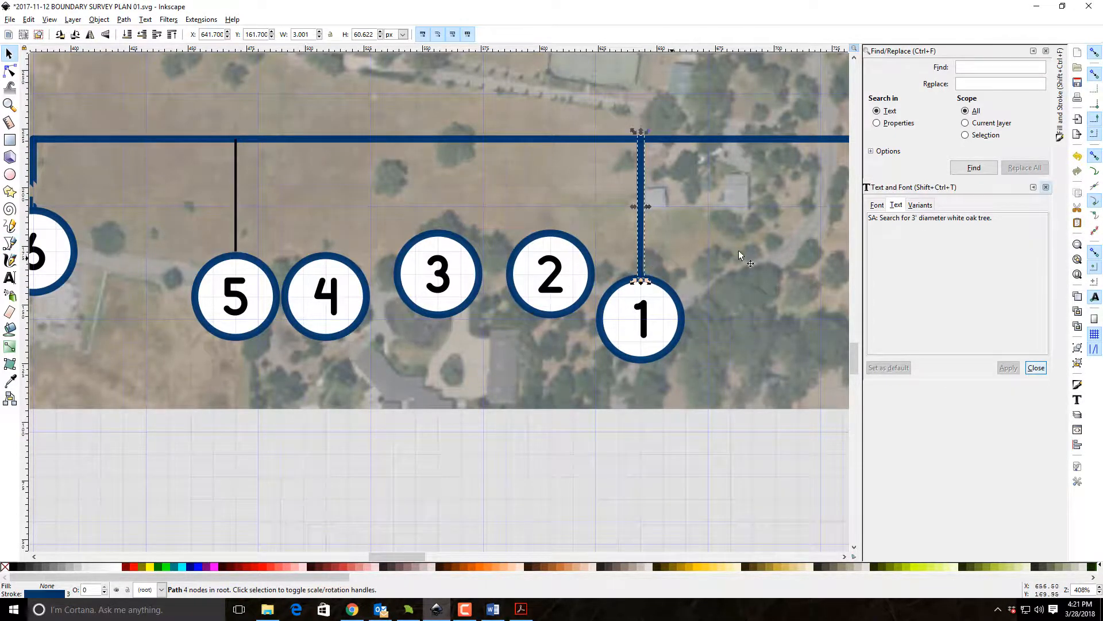
pyautogui.click(1045, 51)
pyautogui.click(877, 69)
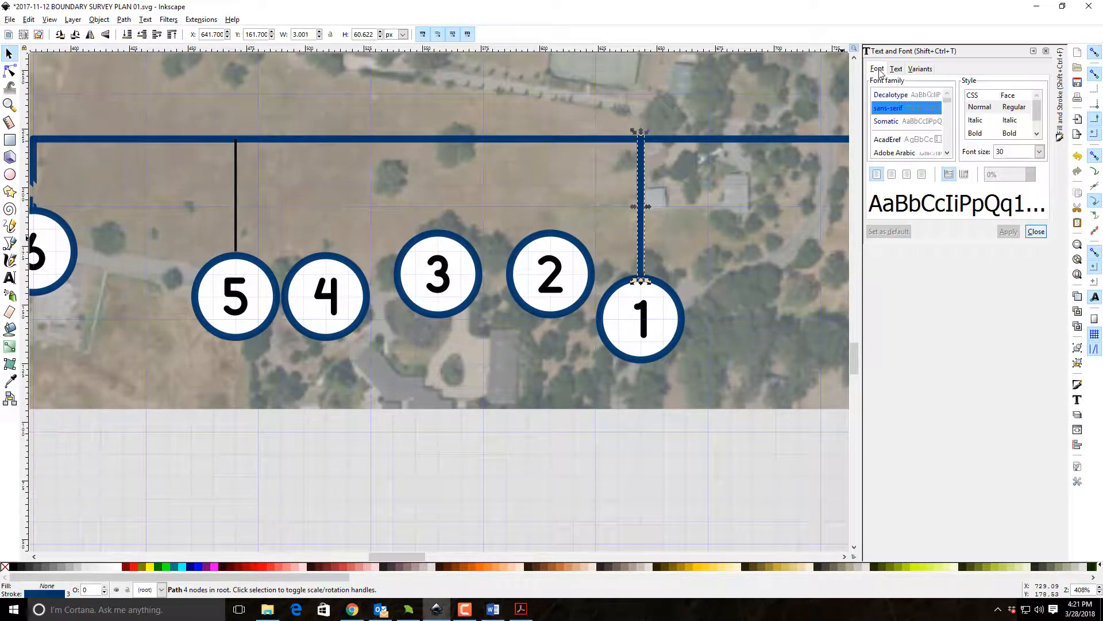
pyautogui.click(1046, 50)
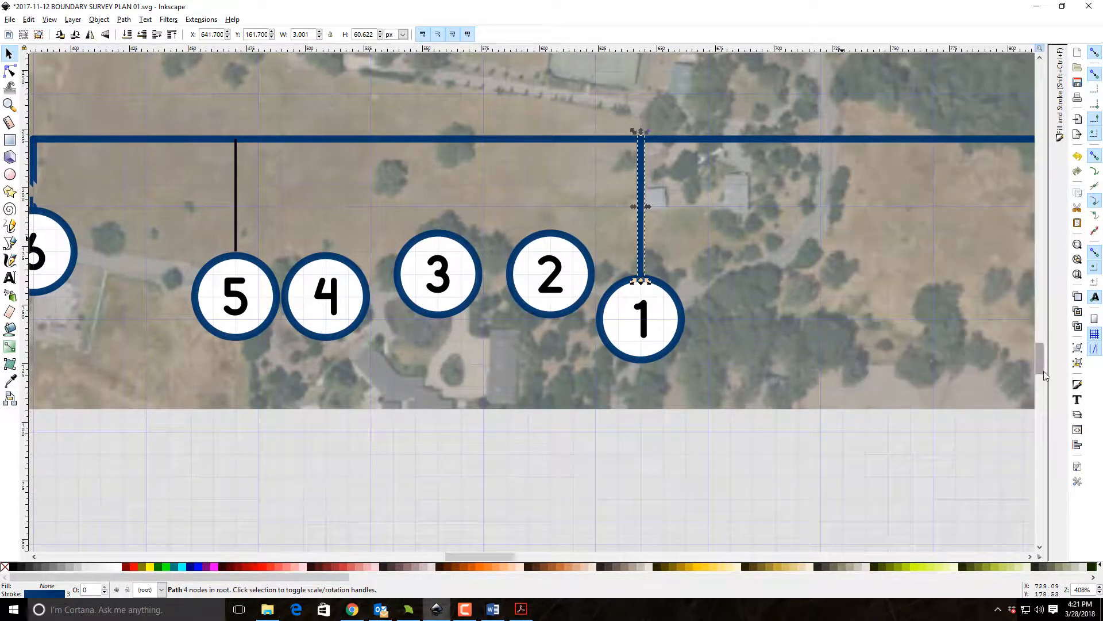
pyautogui.click(1077, 384)
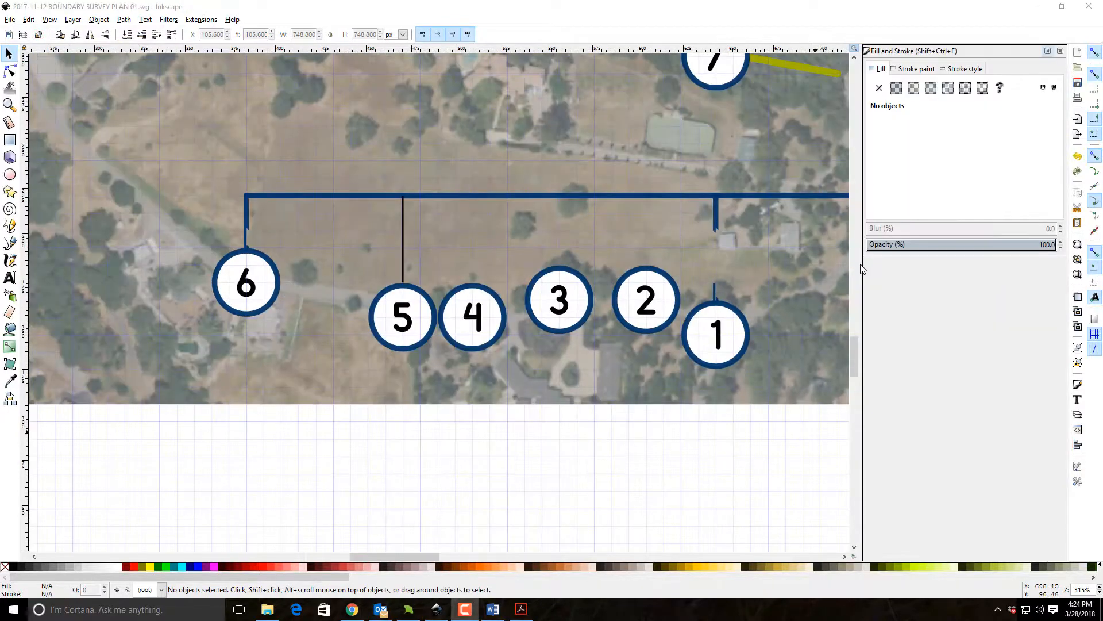
# Copy the stroke colour of marker 1's leader and apply 003366f0 to the new line above marker 5.
pyautogui.click(716, 221)
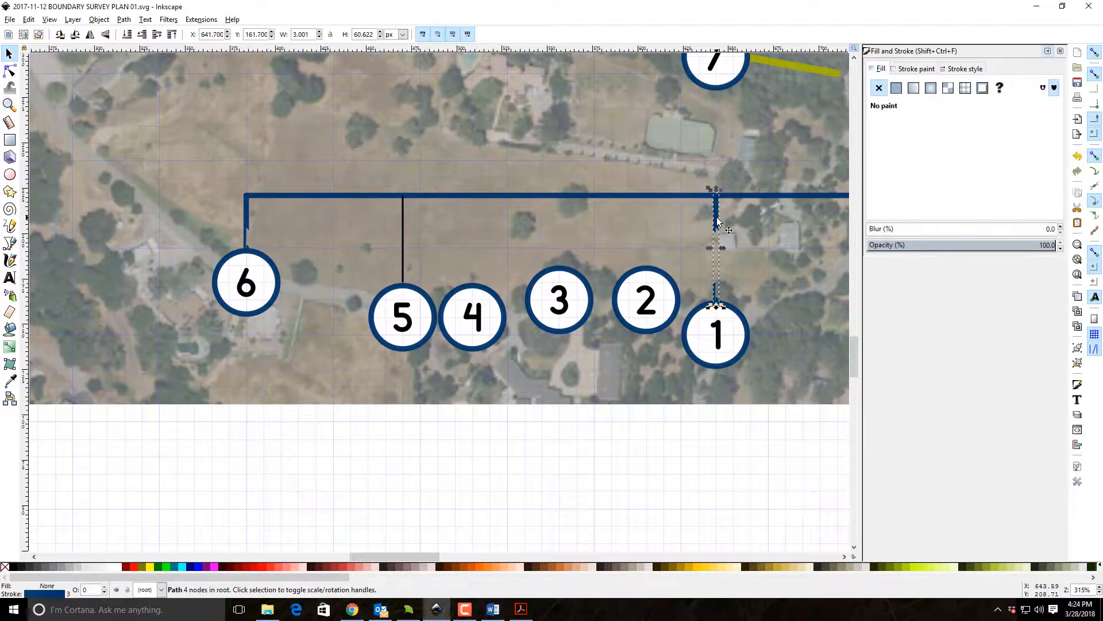
pyautogui.click(916, 69)
pyautogui.moveTo(1058, 208); pyautogui.dragTo(959, 199)
pyautogui.hotkey('ctrl', 'c')
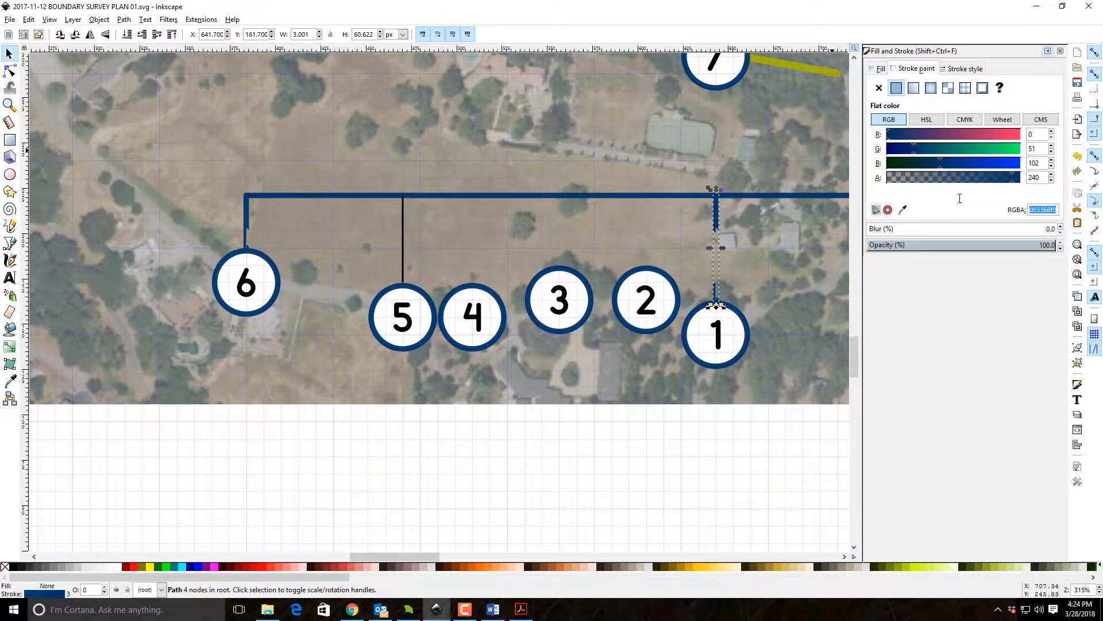
pyautogui.click(403, 253)
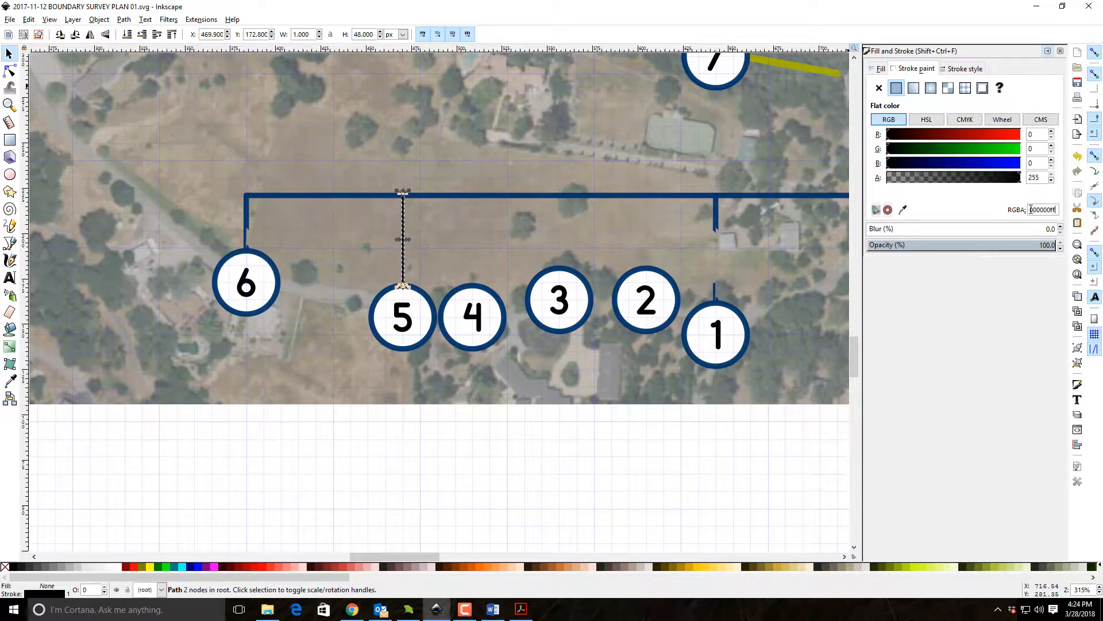
pyautogui.moveTo(1031, 210); pyautogui.dragTo(952, 209)
pyautogui.hotkey('ctrl', 'v')
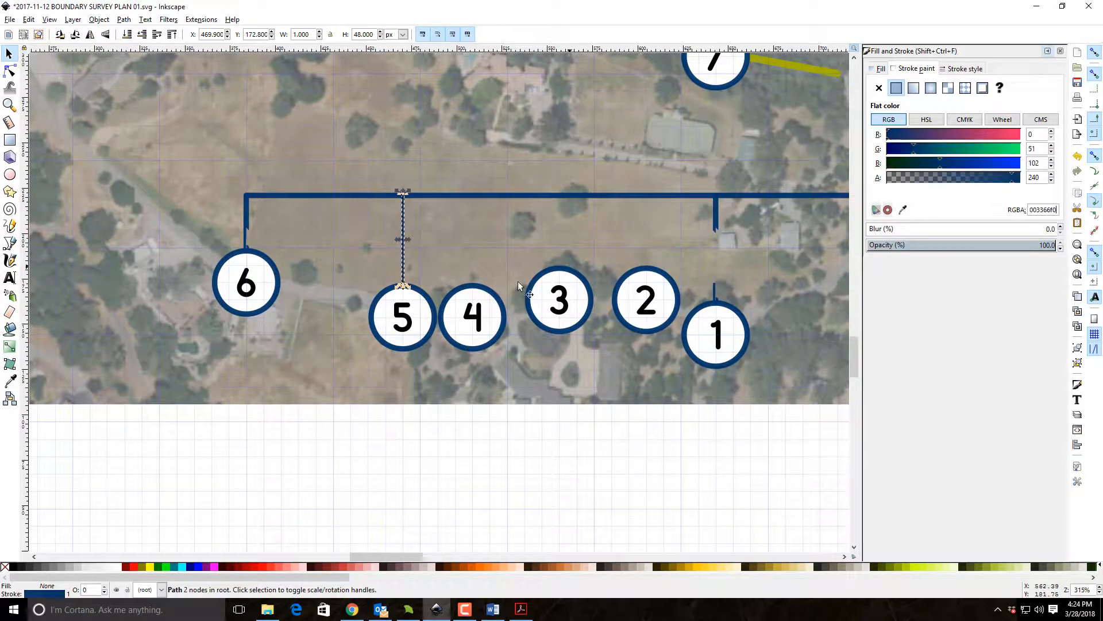
# Give the line above marker 5 a 3 px stroke width with round join and round cap, matching marker 1's leader.
pyautogui.click(716, 216)
pyautogui.click(965, 69)
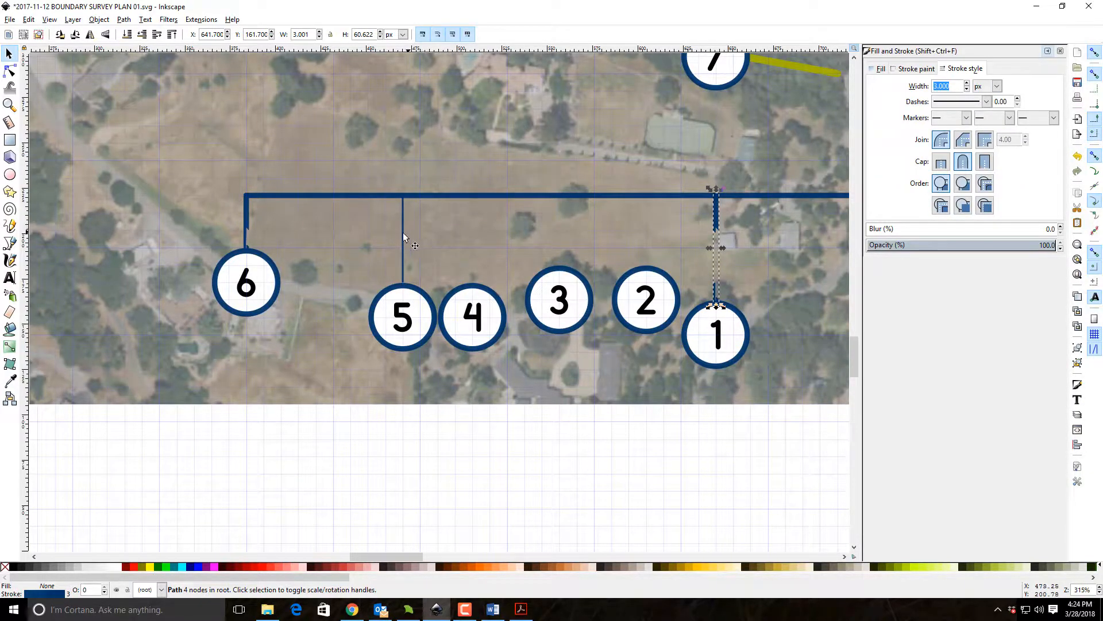
pyautogui.click(402, 237)
pyautogui.click(917, 69)
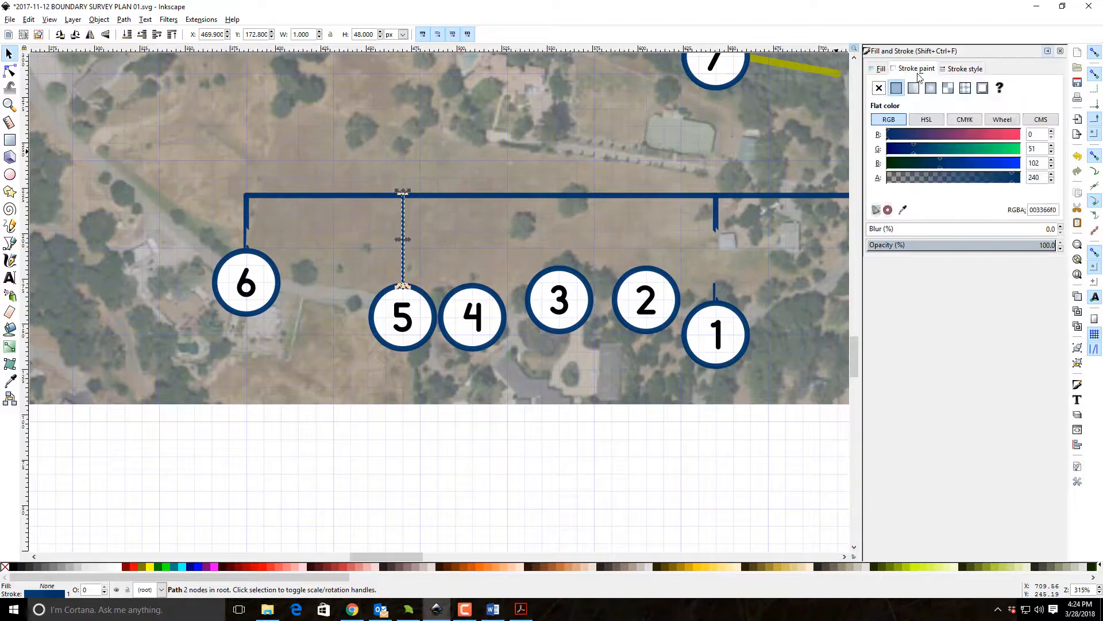
pyautogui.click(966, 70)
pyautogui.click(967, 83)
pyautogui.click(967, 83)
pyautogui.write('3')
pyautogui.press('Return')
pyautogui.click(941, 139)
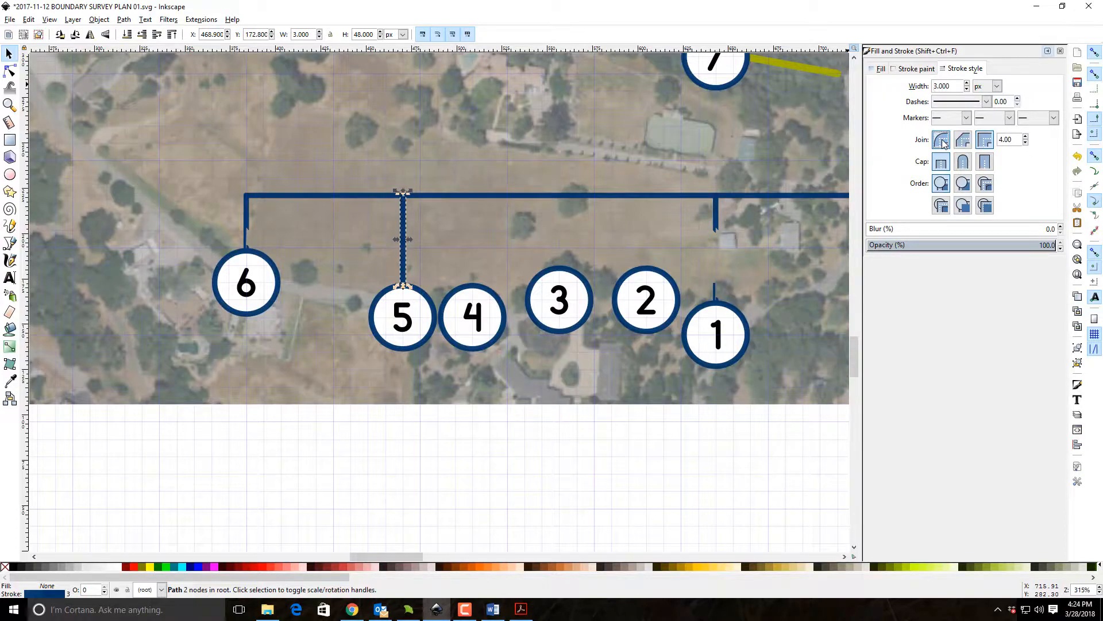
pyautogui.click(963, 161)
# Delete the old short leaders above markers 6 and 1.
pyautogui.click(696, 556)
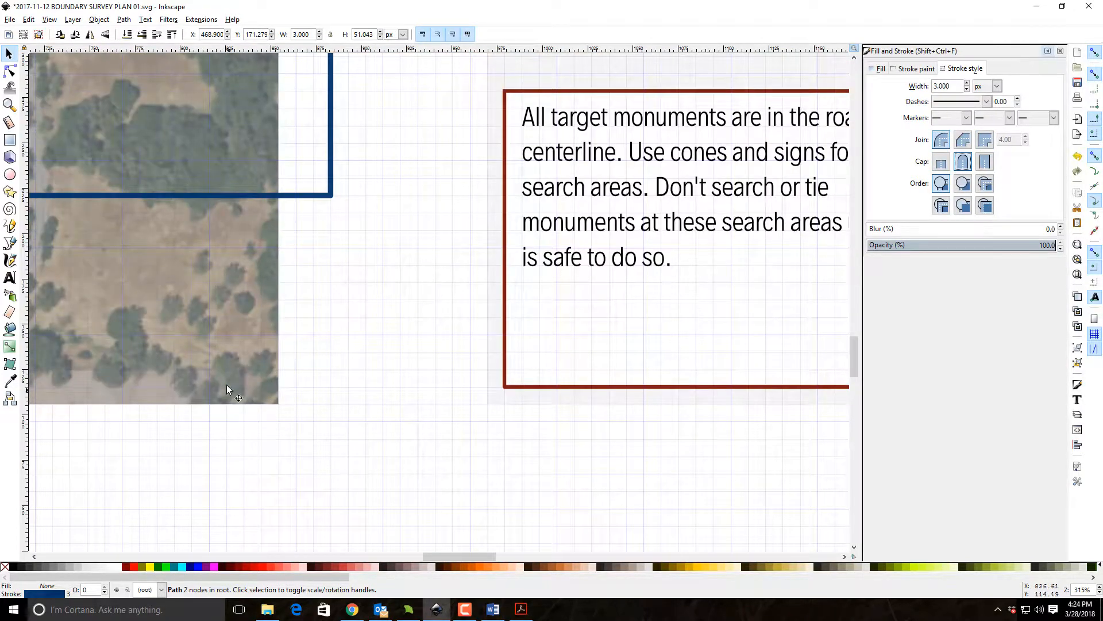
pyautogui.moveTo(228, 388); pyautogui.dragTo(899, 421)
pyautogui.moveTo(320, 328); pyautogui.dragTo(552, 392)
pyautogui.moveTo(407, 409); pyautogui.dragTo(266, 346)
pyautogui.click(187, 251)
pyautogui.press('Delete')
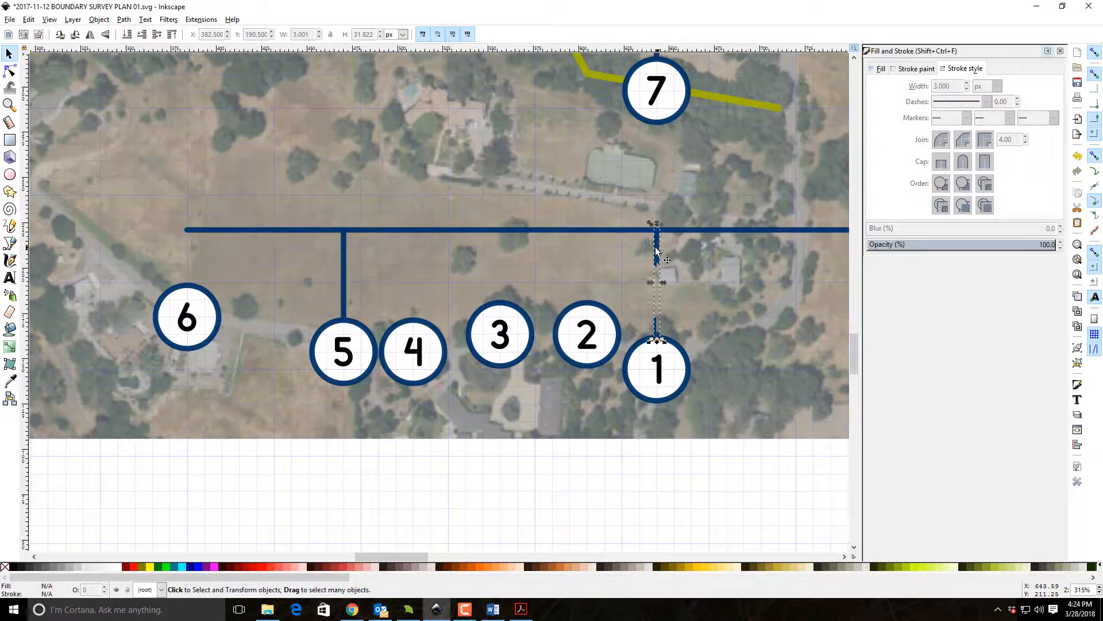
# Duplicate marker 5's leader, place the copy above marker 6 and shorten its lower end to the marker's top.
pyautogui.click(343, 291)
pyautogui.press('ctrl')
pyautogui.moveTo(345, 243); pyautogui.dragTo(187, 282)
pyautogui.doubleClick(188, 315)
pyautogui.click(9, 54)
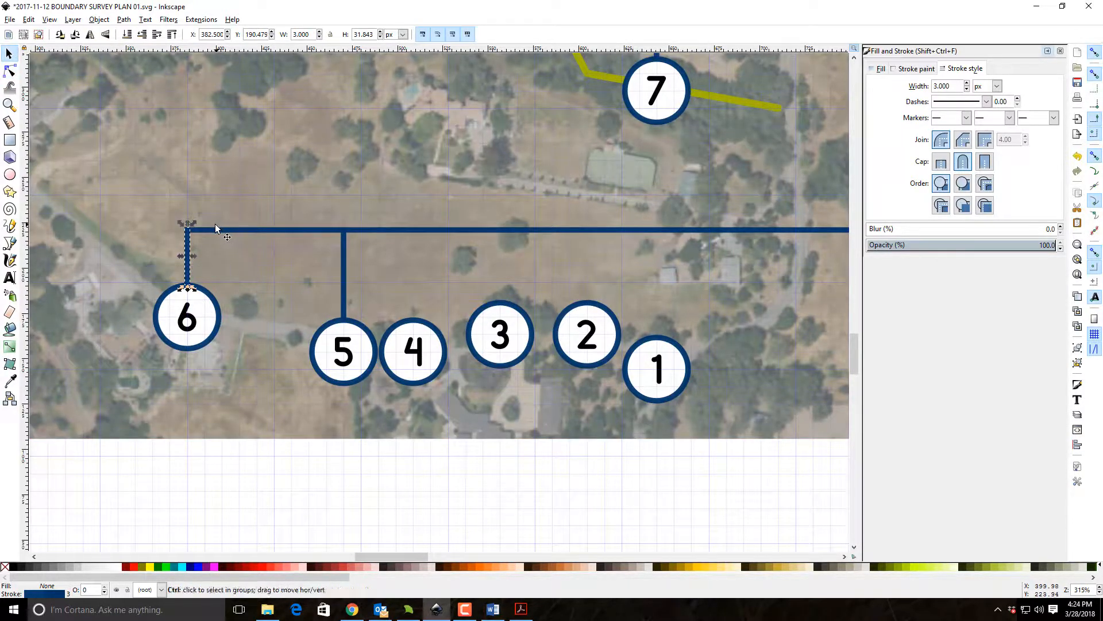
# Hang a copy of marker 6's leader above marker 4 and extend its lower end to the marker's top.
pyautogui.moveTo(186, 244); pyautogui.dragTo(414, 322)
pyautogui.press('n')
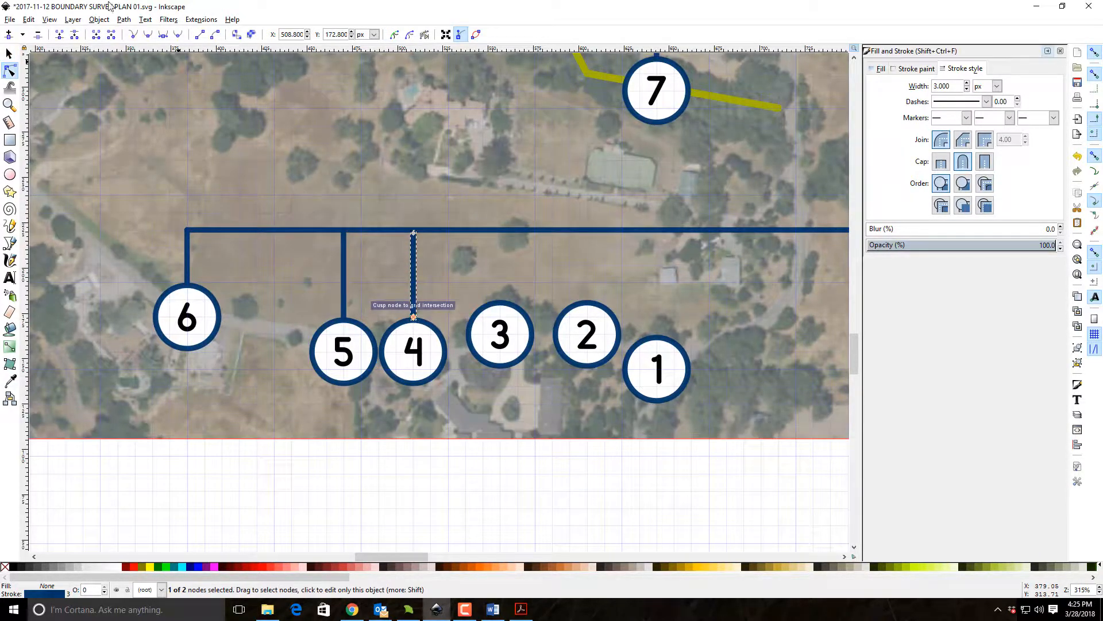
pyautogui.press('s')
# Duplicate marker 4's leader, hang the copy above marker 3 and shorten its lower end to the marker's top.
pyautogui.hotkey('ctrl', 'd')
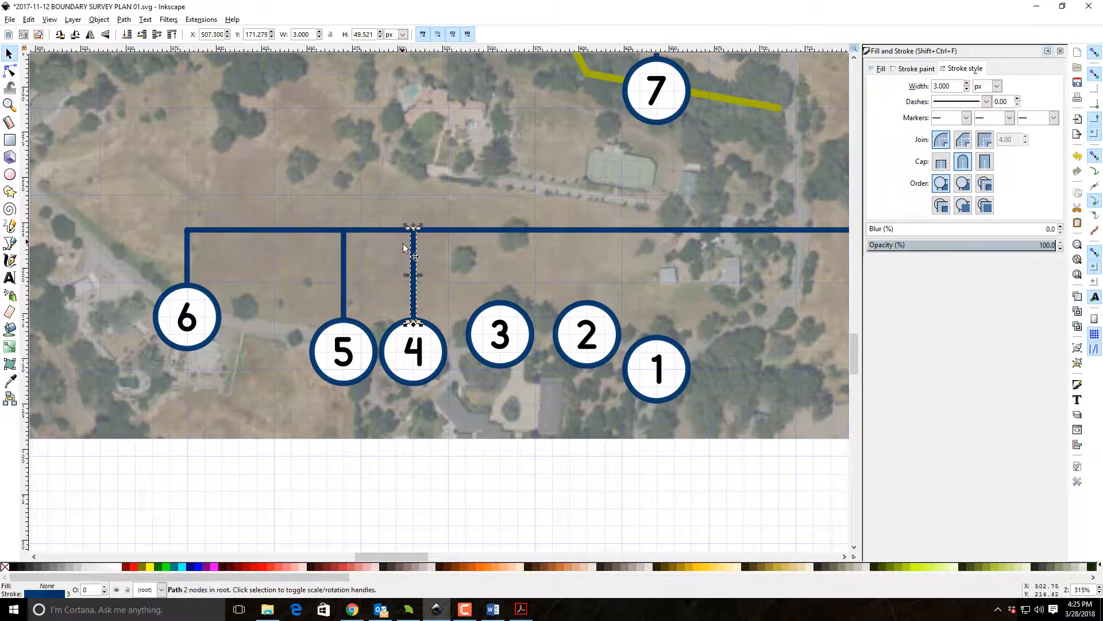
pyautogui.moveTo(413, 247); pyautogui.dragTo(506, 256)
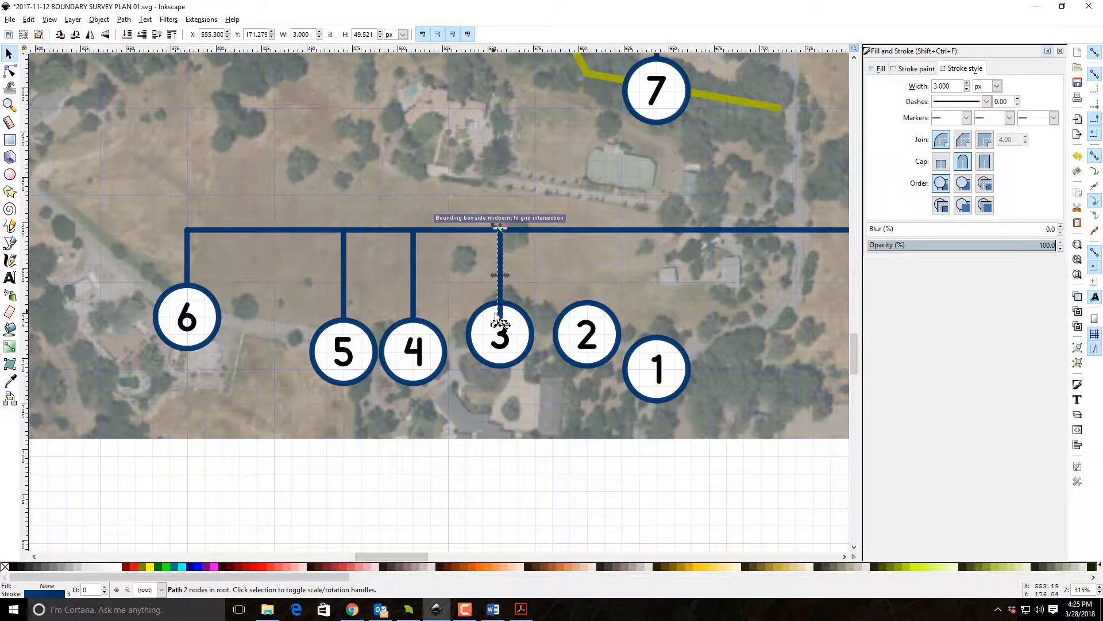
pyautogui.press('n')
pyautogui.moveTo(499, 314); pyautogui.dragTo(500, 299)
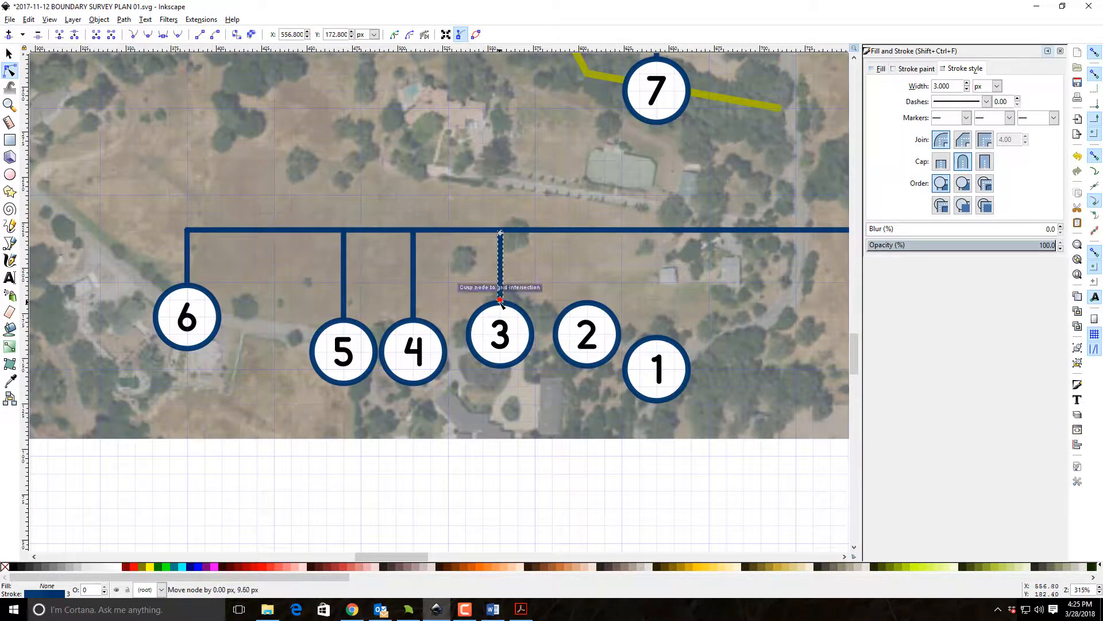
pyautogui.click(10, 53)
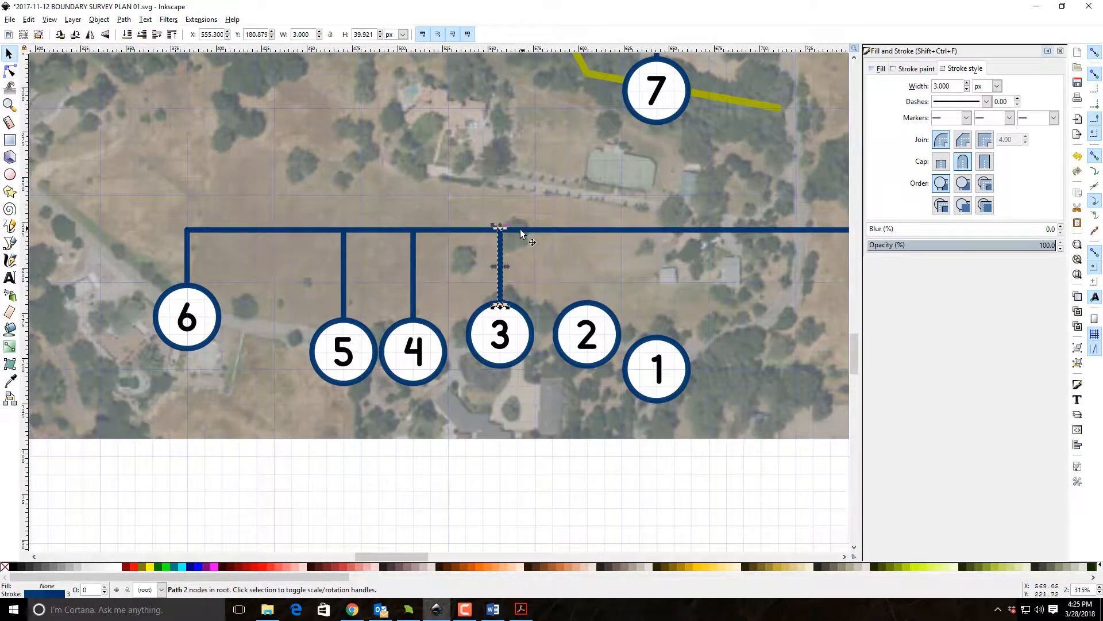
# Duplicate marker 3's leader and hang copies from the horizontal leader above markers 2 and 1.
pyautogui.hotkey('ctrl', 'd')
pyautogui.moveTo(500, 248); pyautogui.dragTo(661, 233)
pyautogui.hotkey('ctrl', 'd')
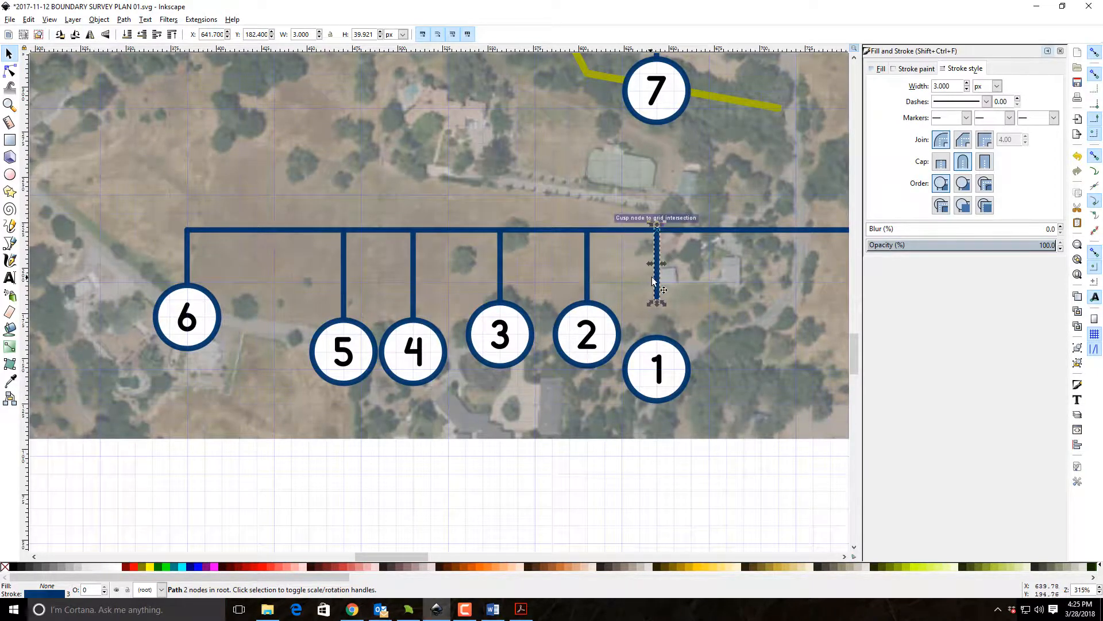
# Extend the lower end of marker 1's leader to the top of its circle and deselect it.
pyautogui.doubleClick(657, 282)
pyautogui.moveTo(659, 298); pyautogui.dragTo(658, 334)
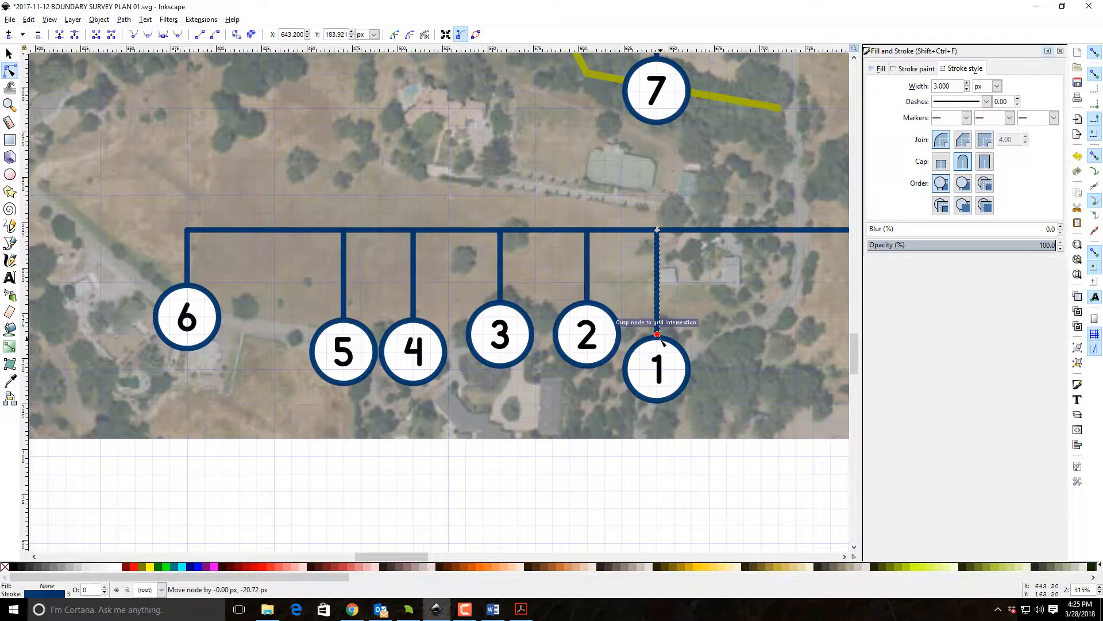
pyautogui.click(9, 54)
pyautogui.click(593, 502)
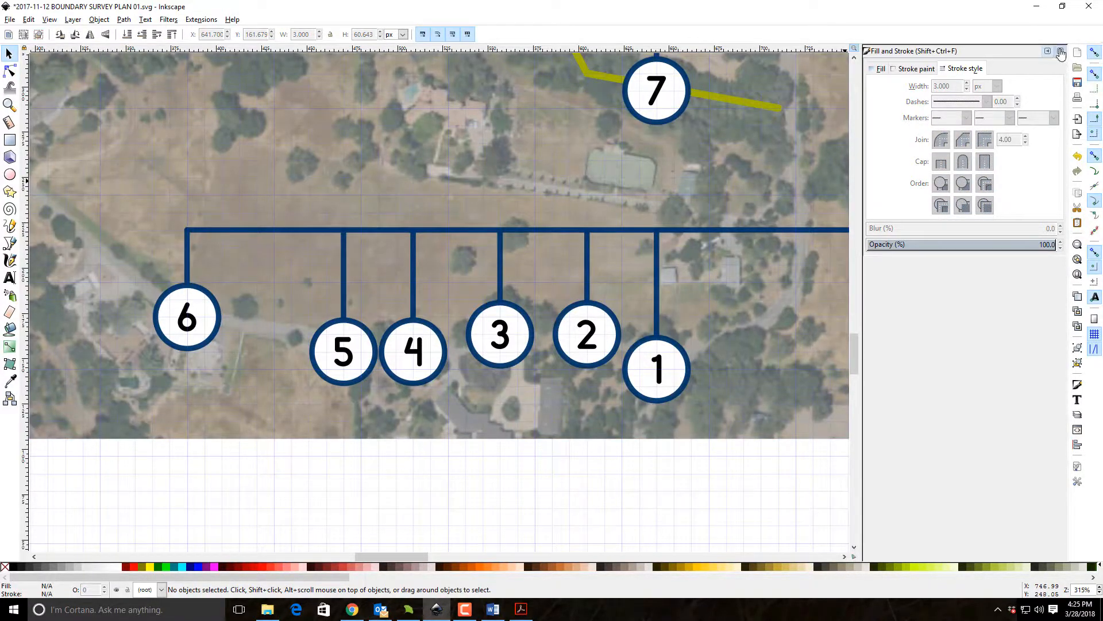
# Close the Fill and Stroke settings and save the survey plan.
pyautogui.click(1060, 51)
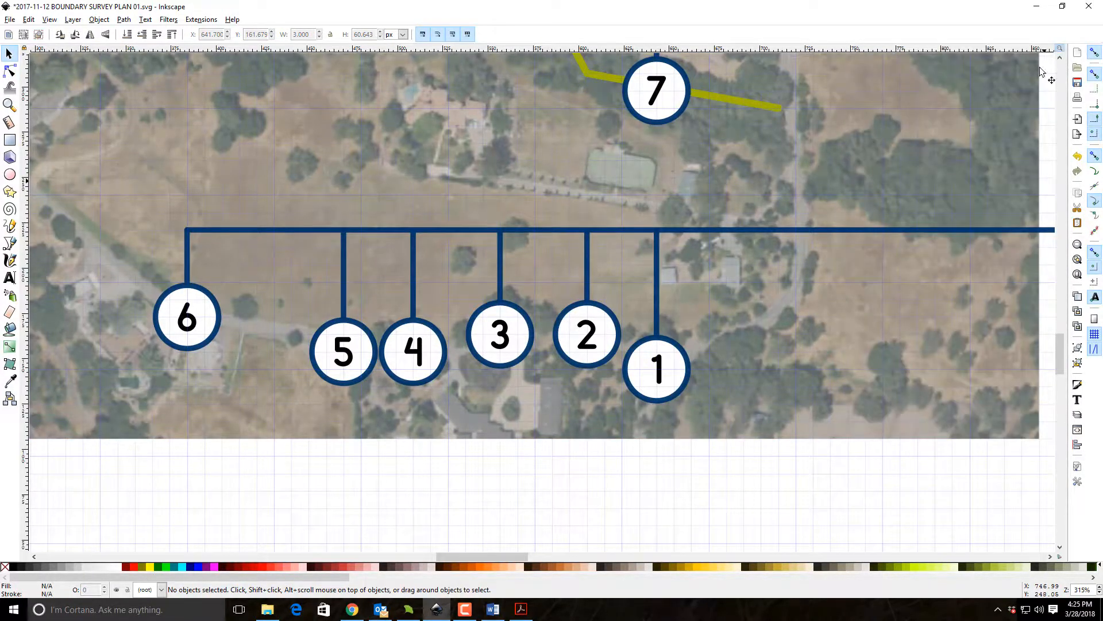
pyautogui.click(1078, 276)
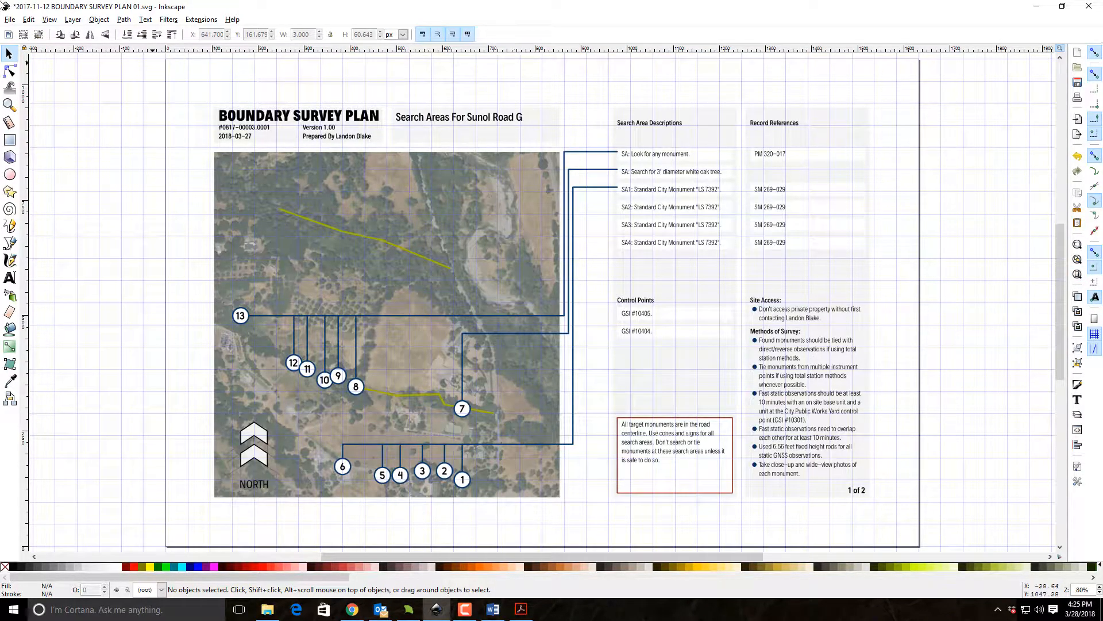
pyautogui.click(9, 19)
pyautogui.click(12, 89)
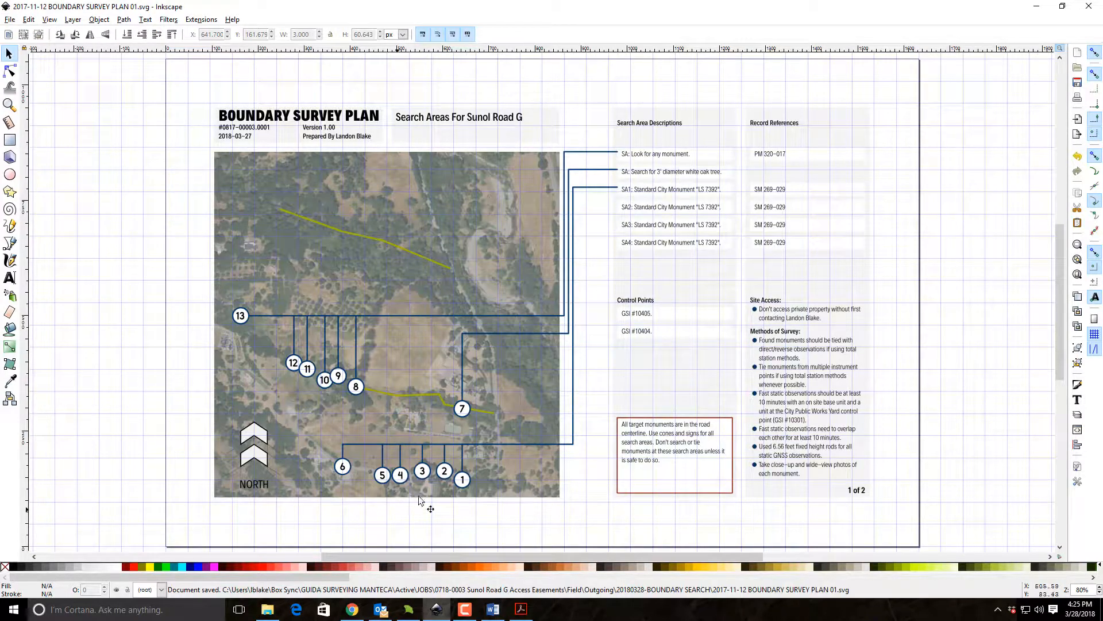
# Edit the SA1 search area description, shortening its label to "SA:" and replacing the monument wording with text beginning "Stee".
pyautogui.click(9, 104)
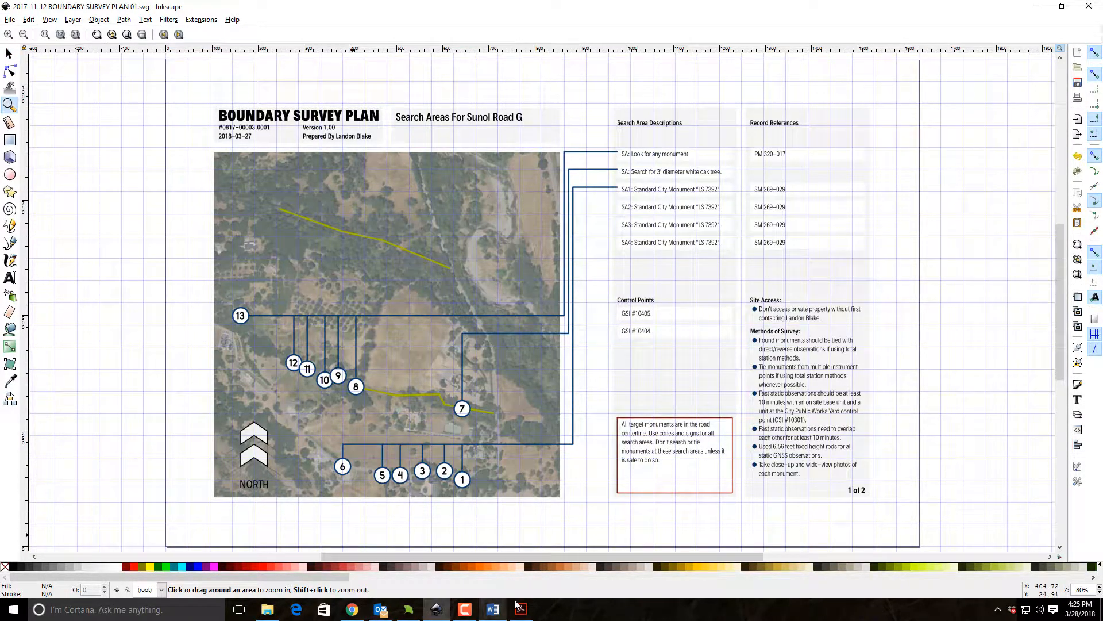
pyautogui.moveTo(603, 175); pyautogui.dragTo(740, 271)
pyautogui.click(9, 53)
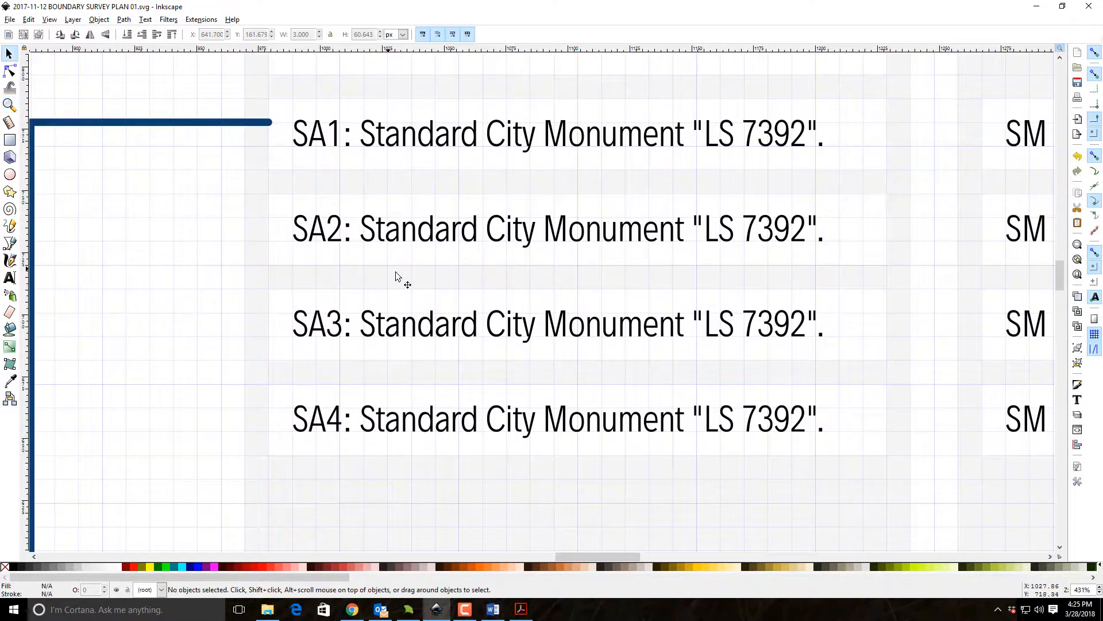
pyautogui.scroll(5, 402, 279)
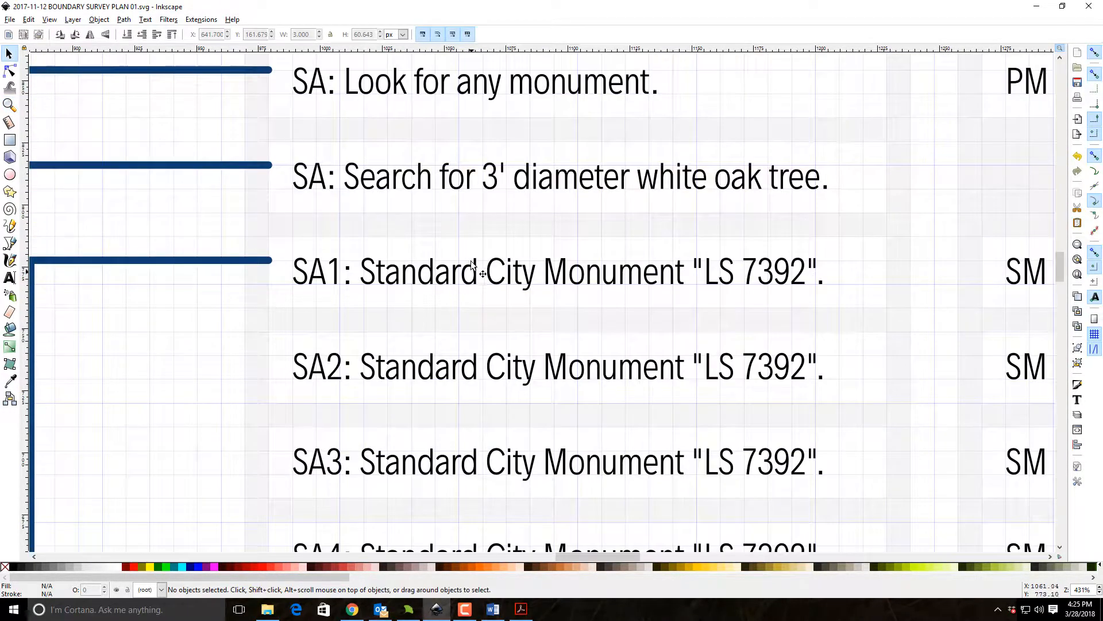
pyautogui.click(573, 265)
pyautogui.click(1076, 399)
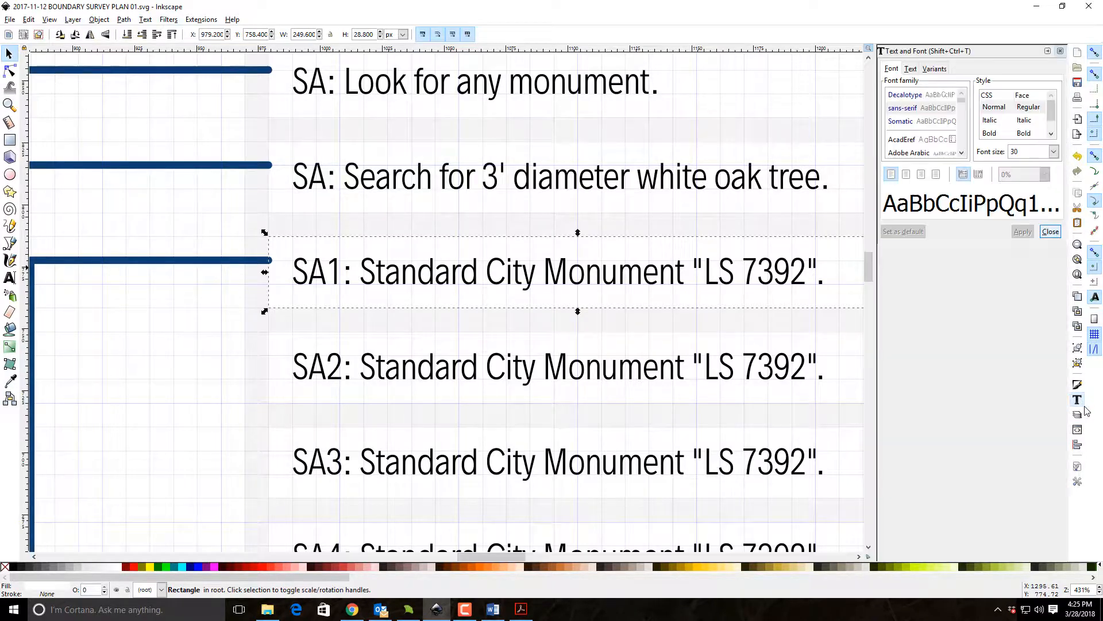
pyautogui.click(912, 70)
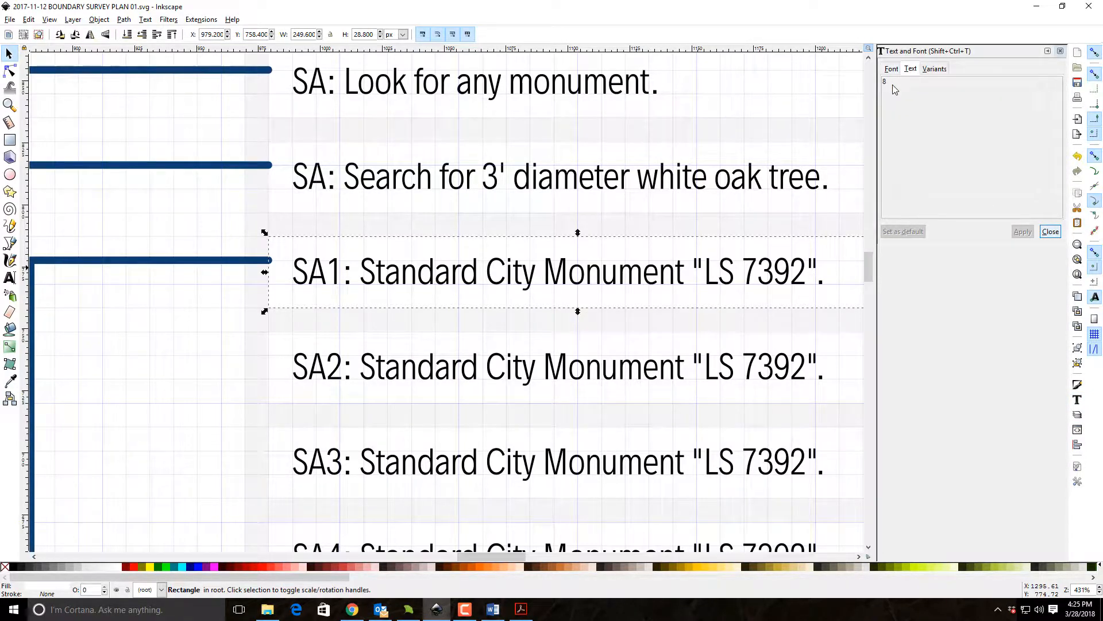
pyautogui.click(501, 280)
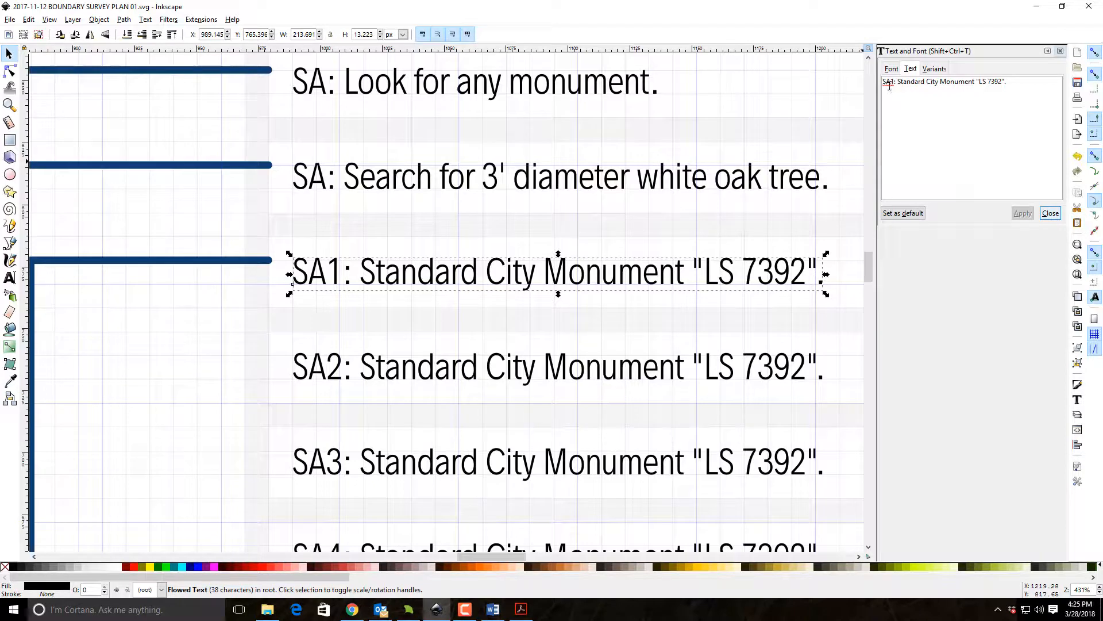
pyautogui.press('Delete')
pyautogui.press('Delete')
pyautogui.keyDown('shift'); pyautogui.click(1022, 86); pyautogui.keyUp('shift')
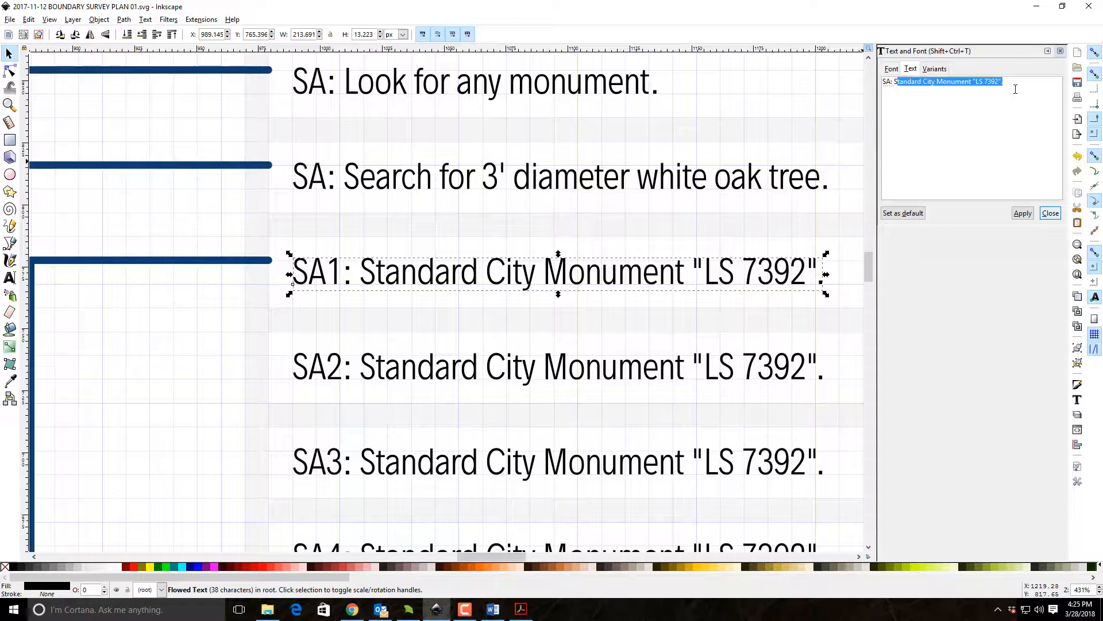
pyautogui.write('teel monuments (typical).')
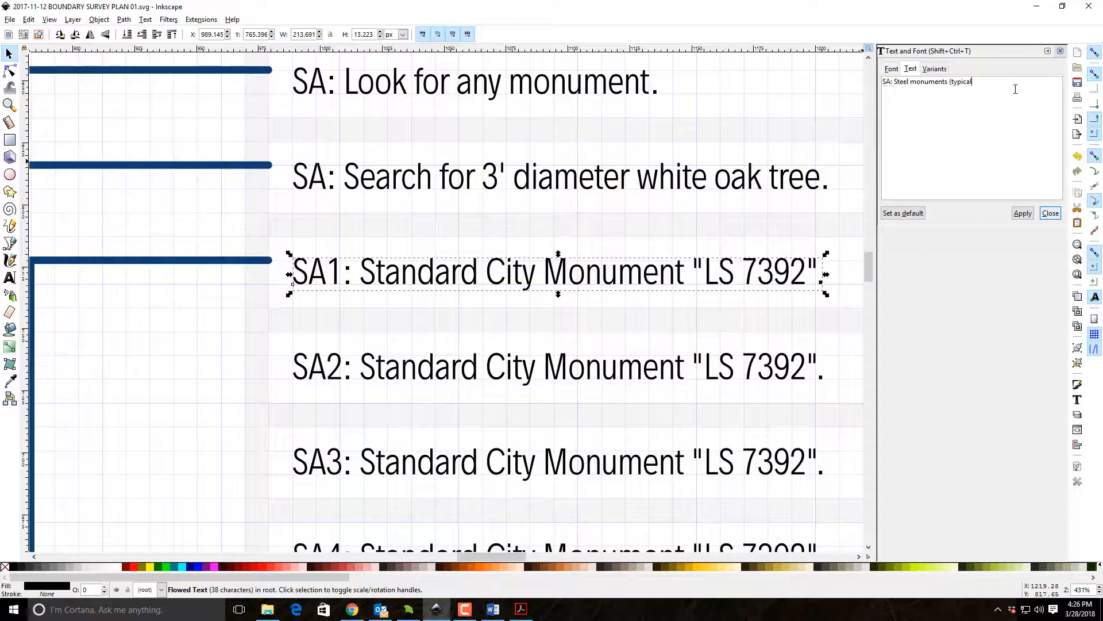
# Apply "SA: Steel monuments (typical)." as the third search area description and leave nothing selected.
pyautogui.click(1022, 213)
pyautogui.click(1050, 213)
pyautogui.click(902, 290)
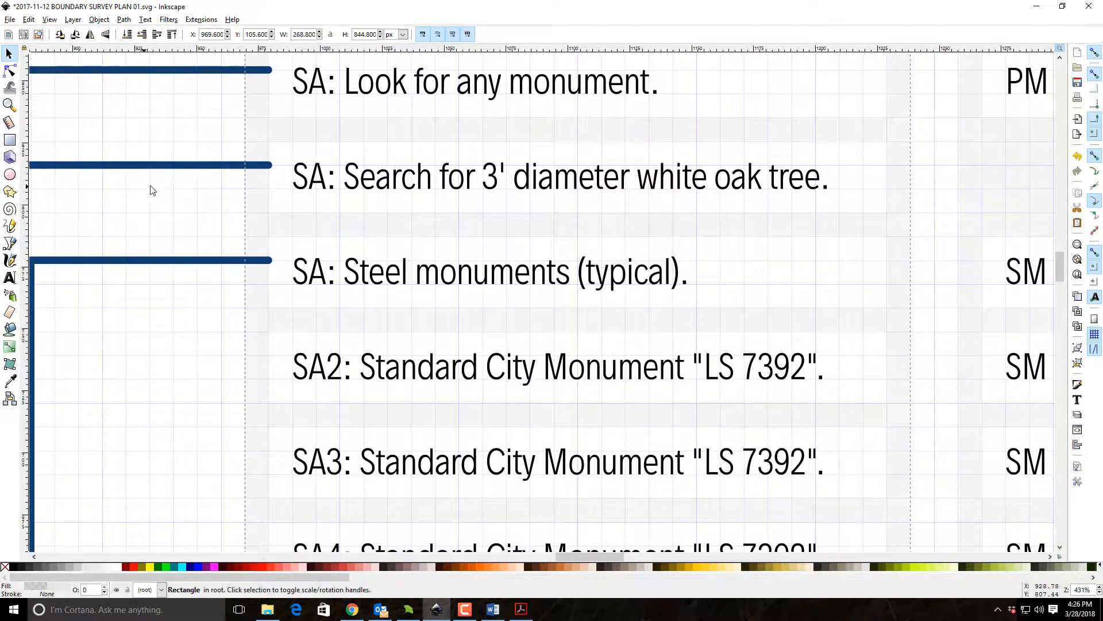
pyautogui.click(113, 222)
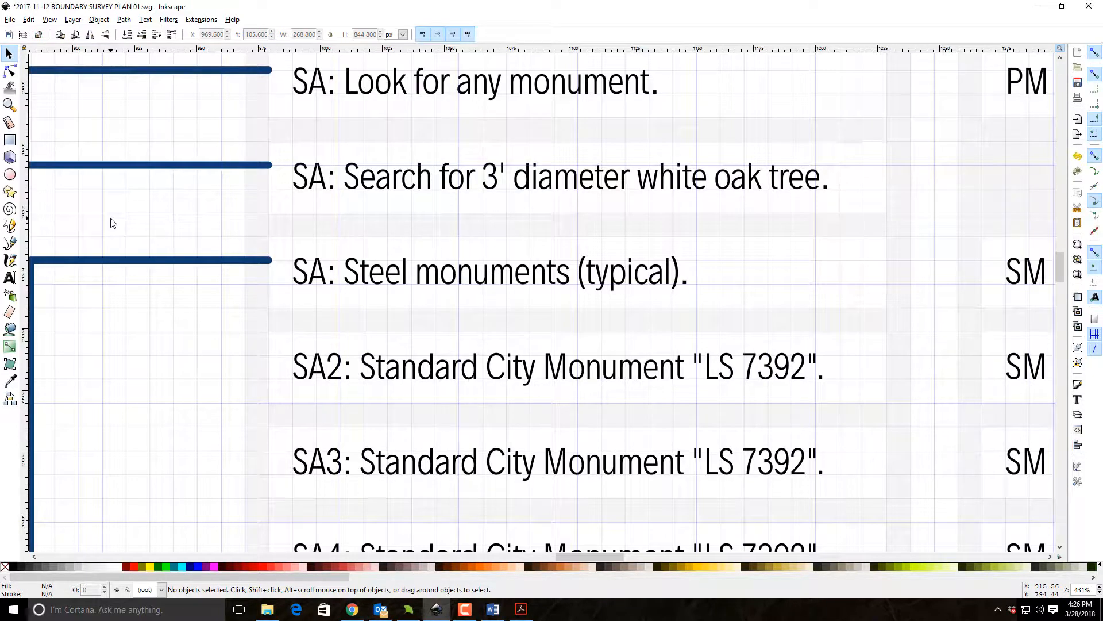
# Show the whole page and save the survey plan.
pyautogui.click(16, 112)
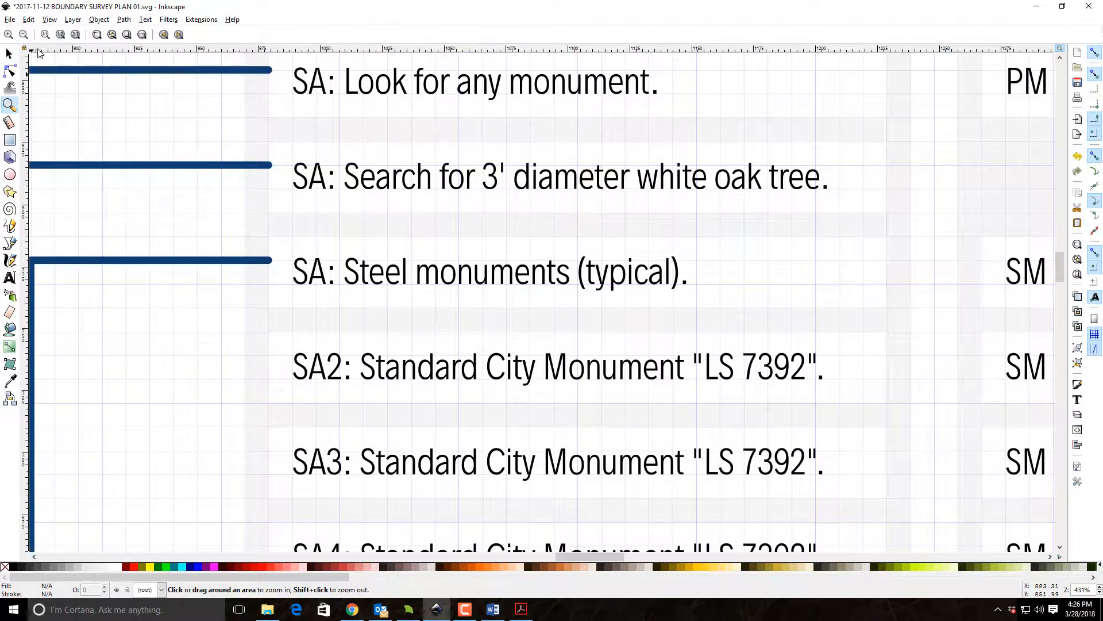
pyautogui.click(142, 35)
pyautogui.click(9, 20)
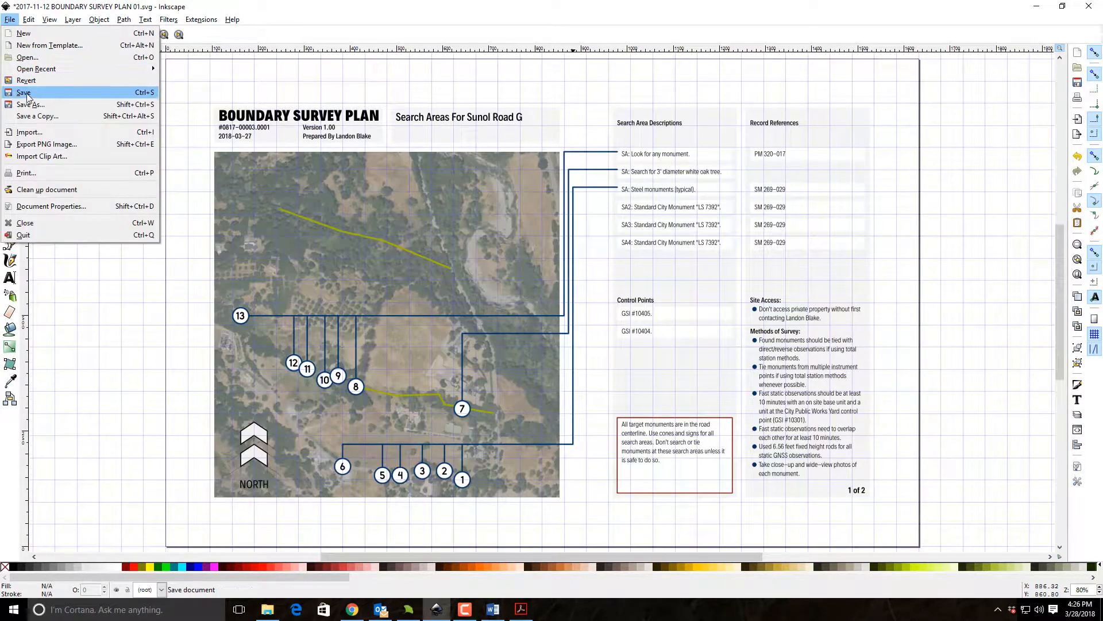
pyautogui.click(24, 92)
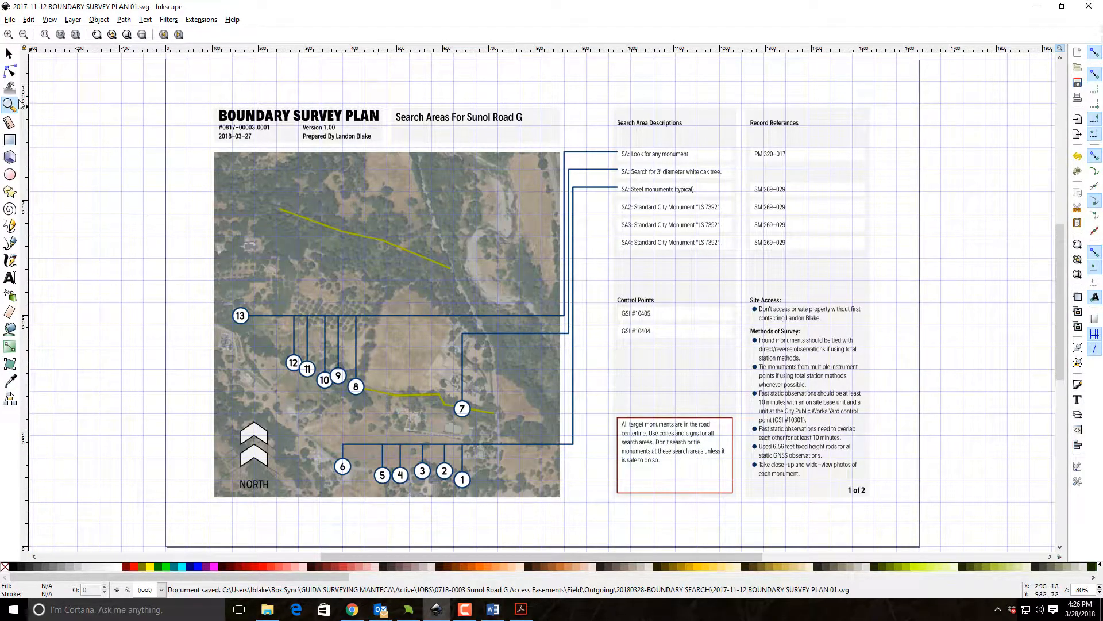
# Duplicate the red circled 5 marker below the page and place the copy on the map's lower green line between markers 8 and 7.
pyautogui.click(9, 54)
pyautogui.scroll(-10, 347, 277)
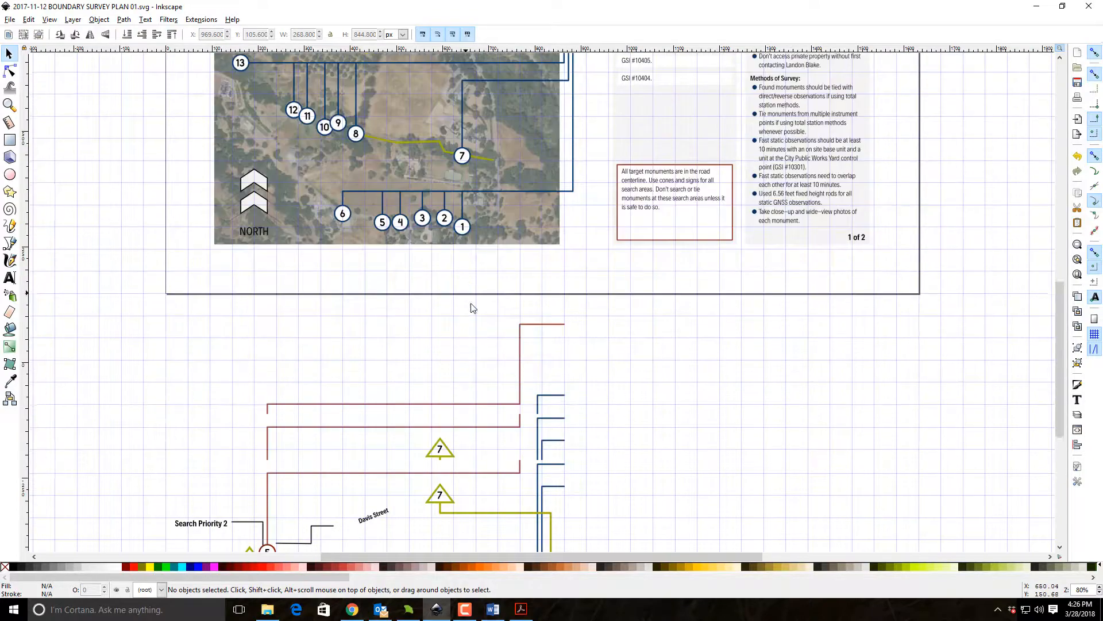
pyautogui.scroll(7, 443, 330)
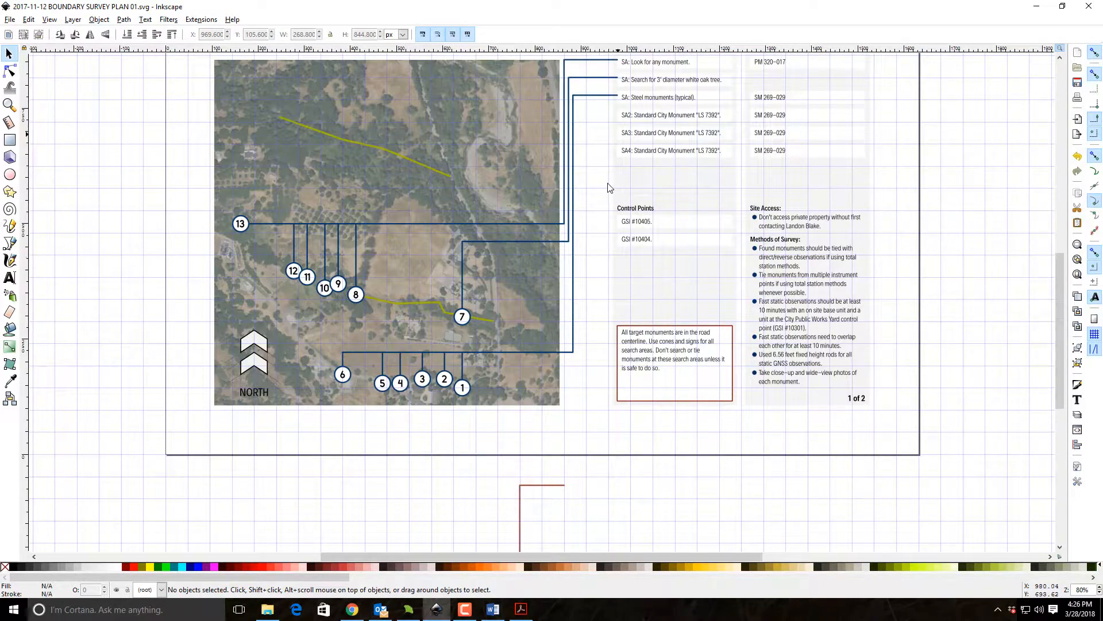
pyautogui.scroll(-10, 611, 184)
pyautogui.click(268, 394)
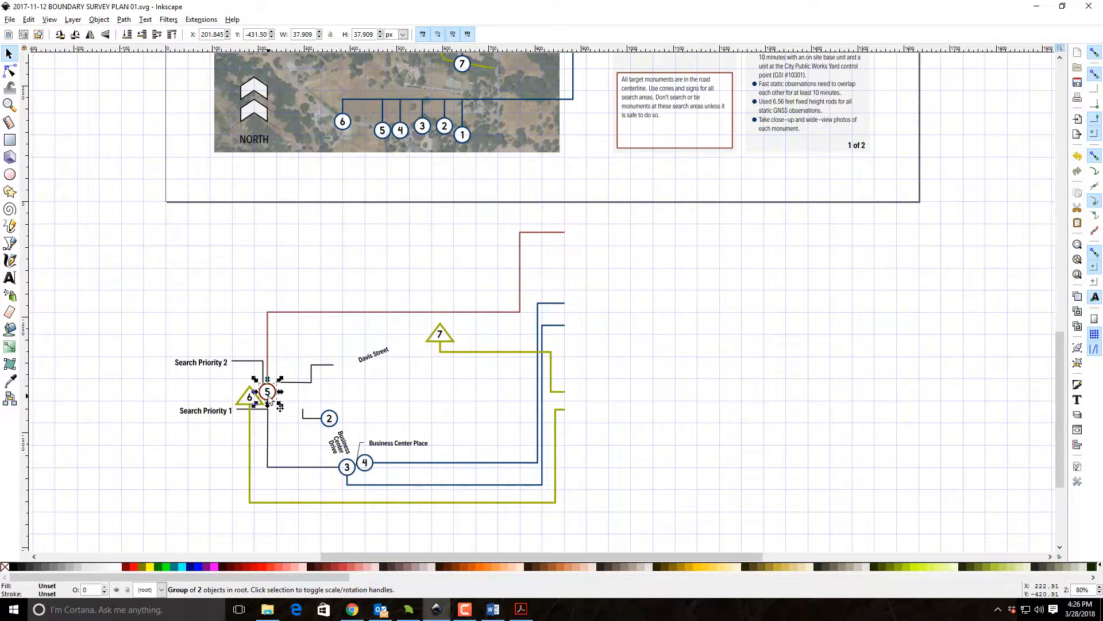
pyautogui.hotkey('ctrl', 'd')
pyautogui.moveTo(270, 399); pyautogui.dragTo(409, 75)
pyautogui.scroll(14, 414, 223)
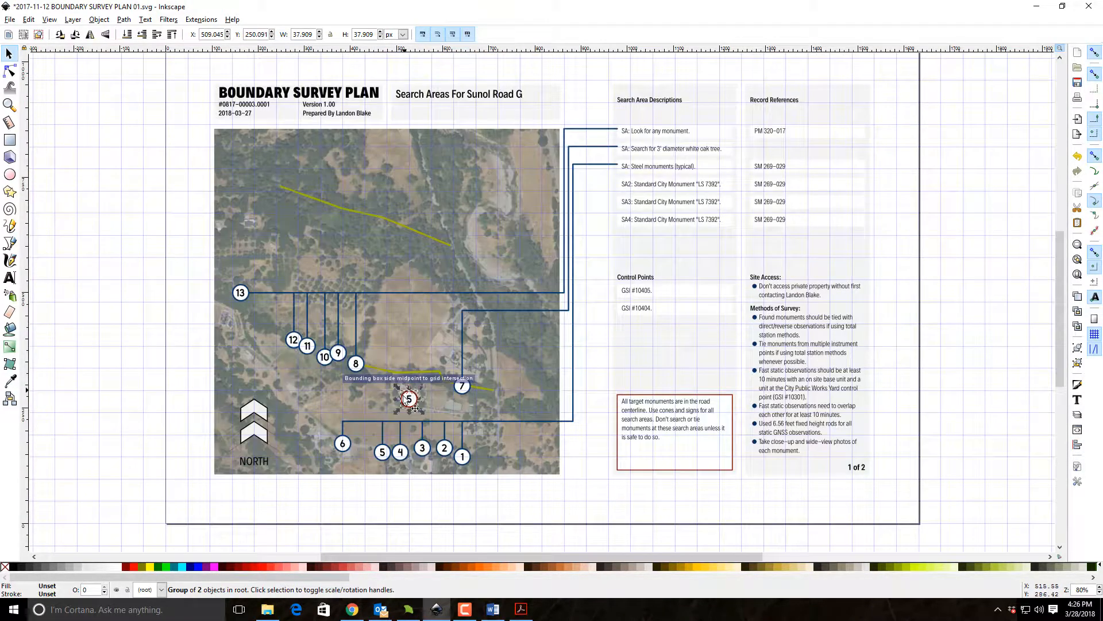
pyautogui.moveTo(413, 403); pyautogui.dragTo(378, 390)
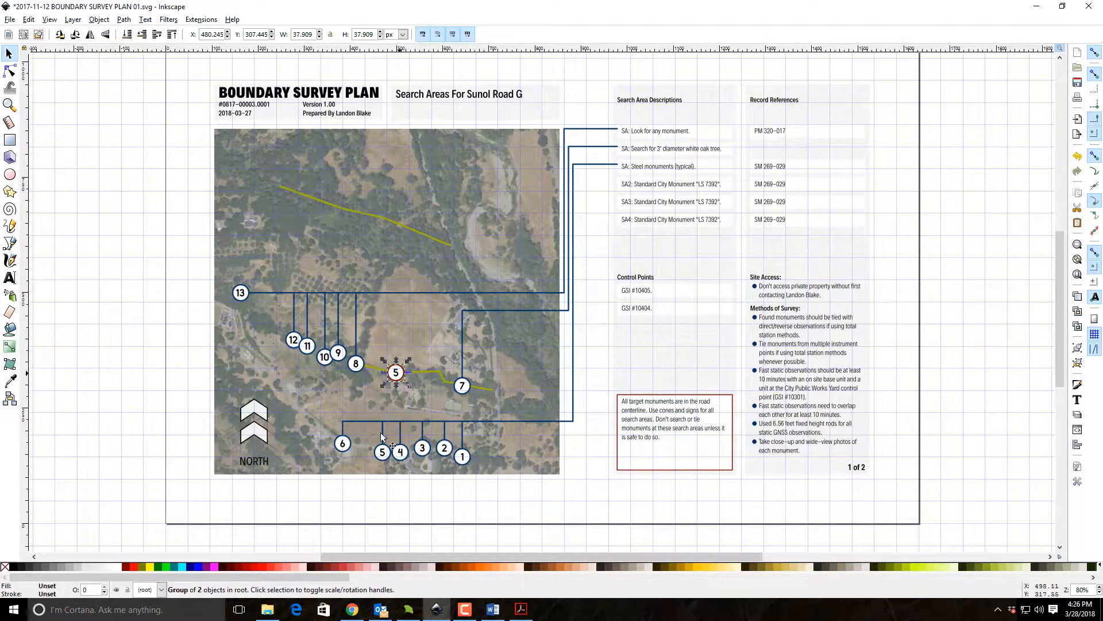
# Place another copy of the red circled 5 marker on the map's upper green line, centering it over the line near its western end.
pyautogui.hotkey('ctrl', 'v')
pyautogui.moveTo(398, 211); pyautogui.dragTo(311, 199)
pyautogui.press('z')
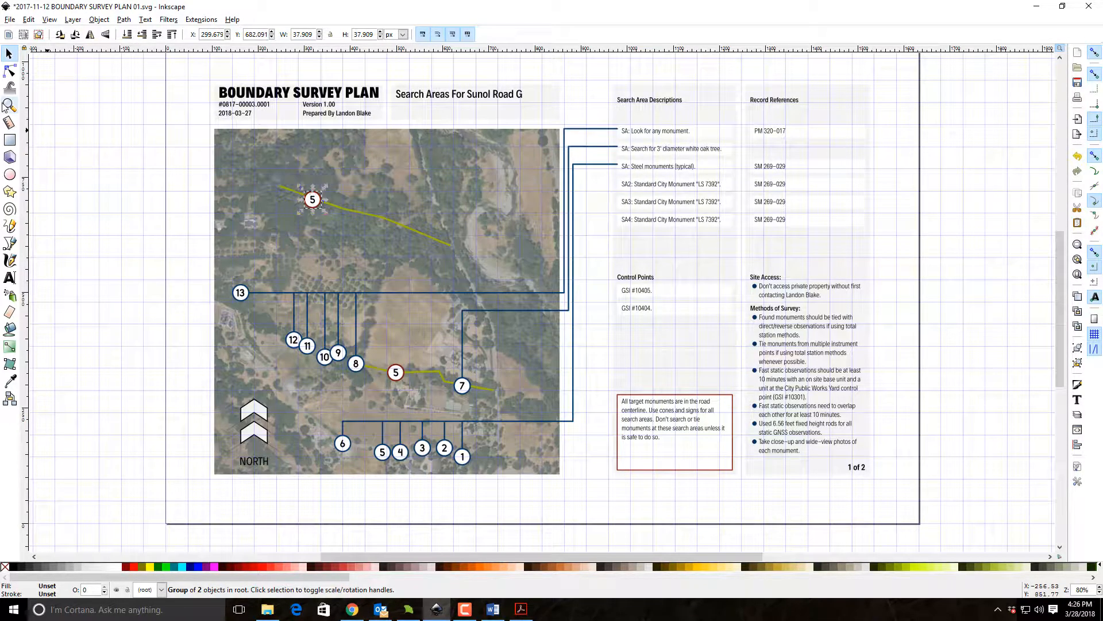
pyautogui.moveTo(272, 173); pyautogui.dragTo(363, 235)
pyautogui.press('s')
pyautogui.moveTo(532, 299); pyautogui.dragTo(533, 282)
pyautogui.moveTo(527, 244); pyautogui.dragTo(553, 243)
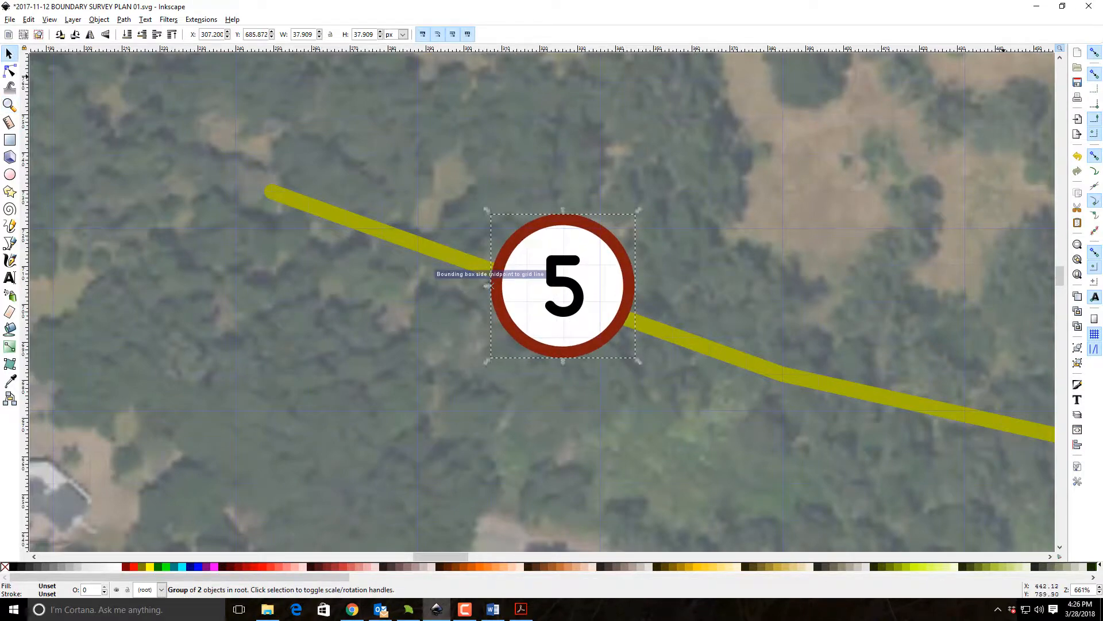
pyautogui.click(1095, 104)
pyautogui.moveTo(601, 300); pyautogui.dragTo(596, 316)
# Ungroup the red marker on the upper green line and change its number to 14.
pyautogui.click(819, 181)
pyautogui.click(567, 257)
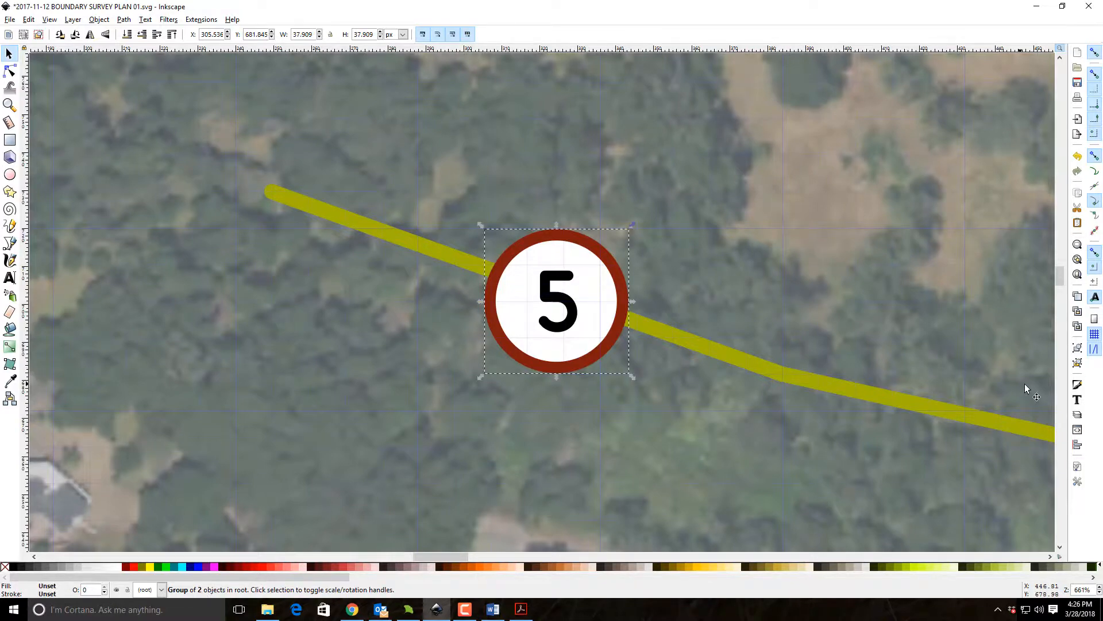
pyautogui.click(1080, 368)
pyautogui.click(565, 316)
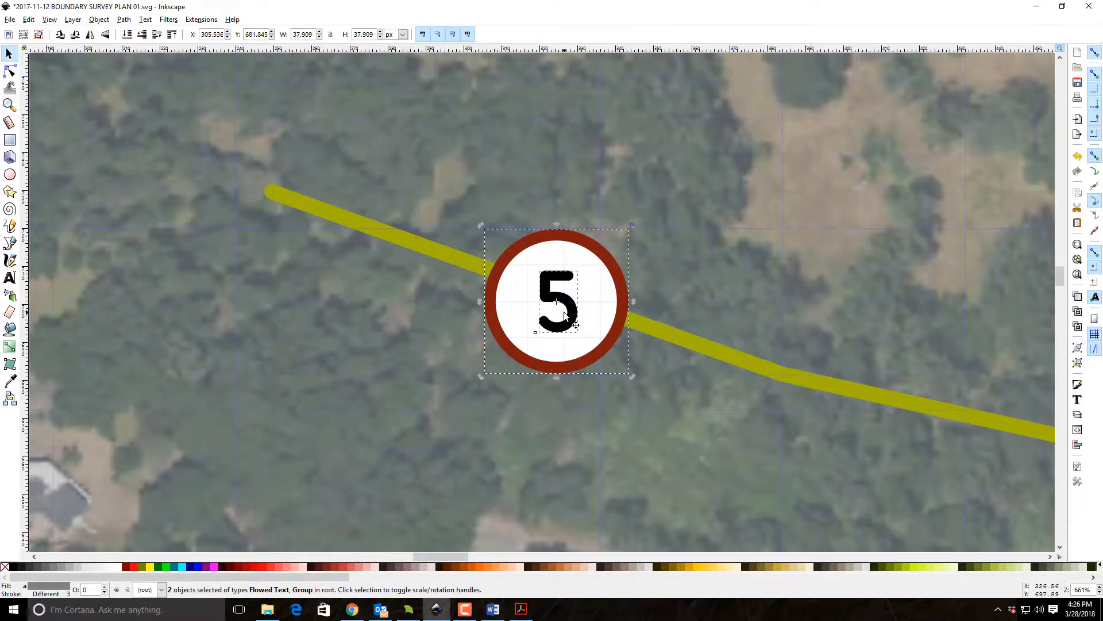
pyautogui.click(480, 360)
pyautogui.click(553, 302)
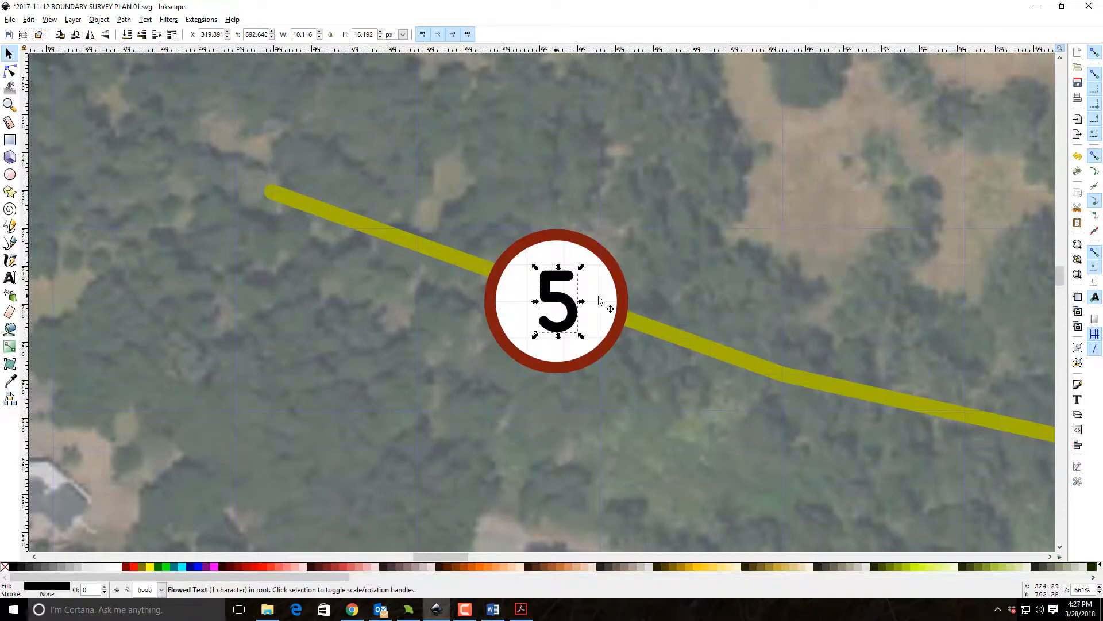
pyautogui.click(1078, 401)
pyautogui.press('BackSpace')
pyautogui.write('14')
pyautogui.click(1022, 219)
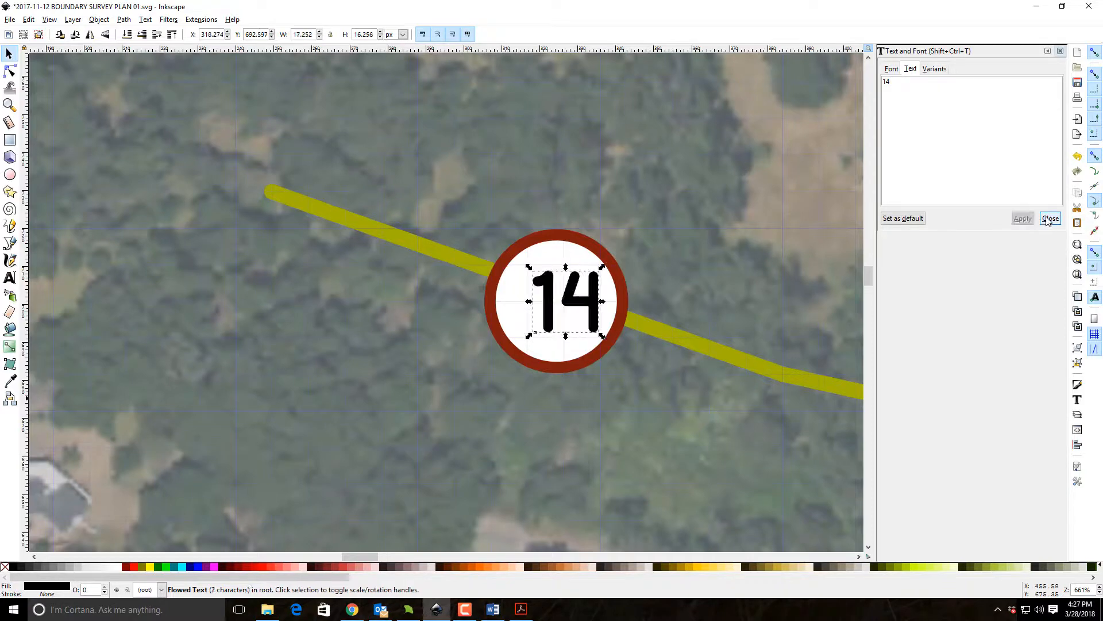
pyautogui.click(1050, 218)
# Select the red circle together with its number 14 and set the text's justification to centered.
pyautogui.keyDown('shift'); pyautogui.click(522, 303); pyautogui.keyUp('shift')
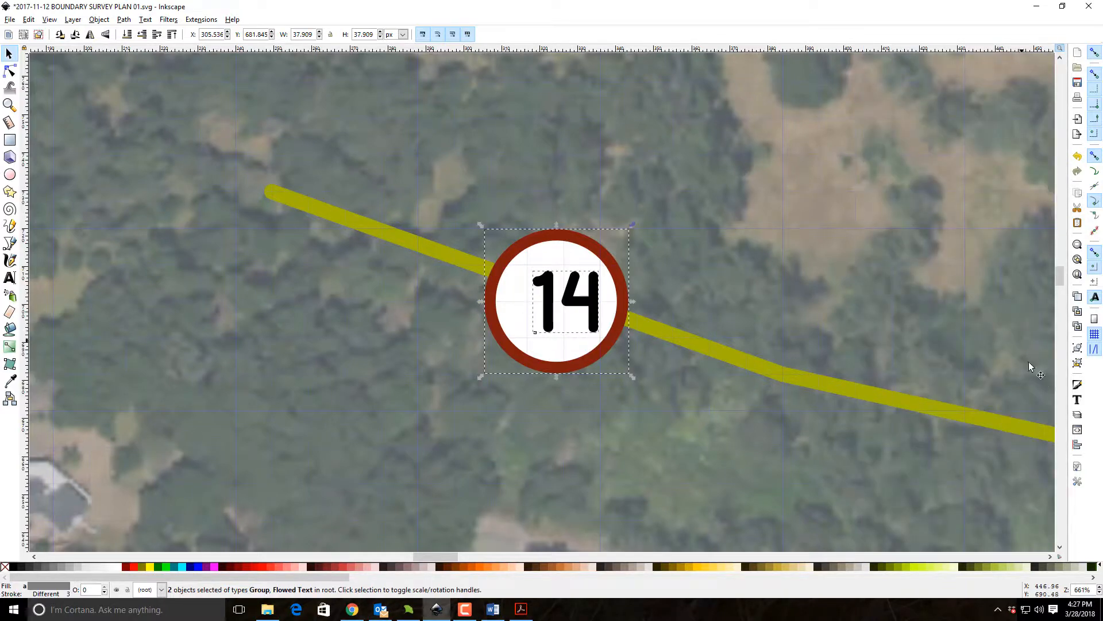
pyautogui.click(1078, 400)
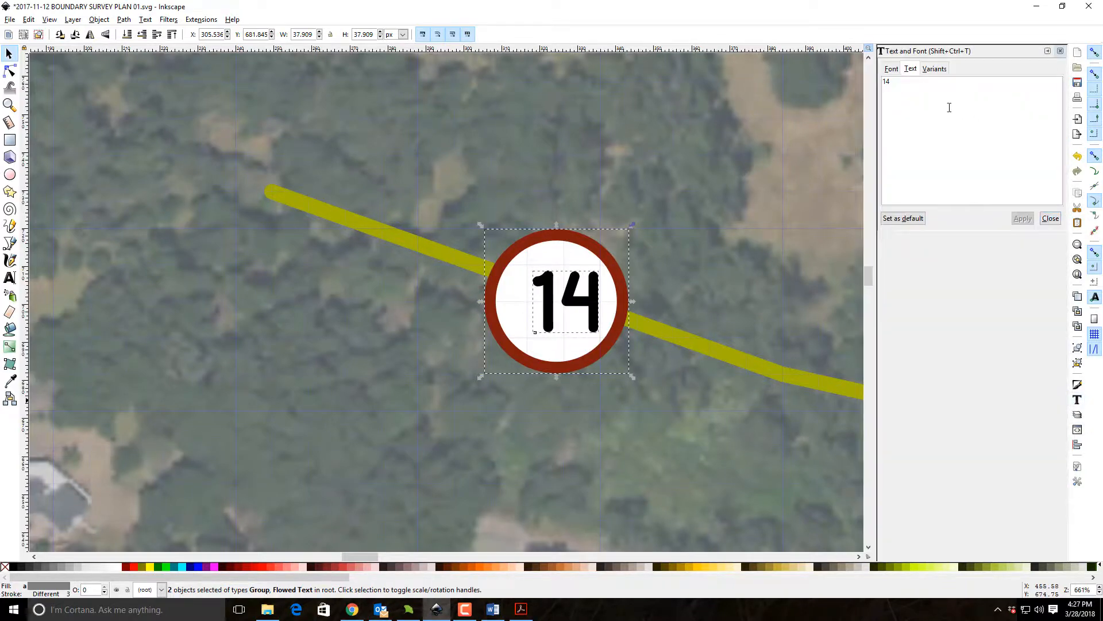
pyautogui.click(889, 69)
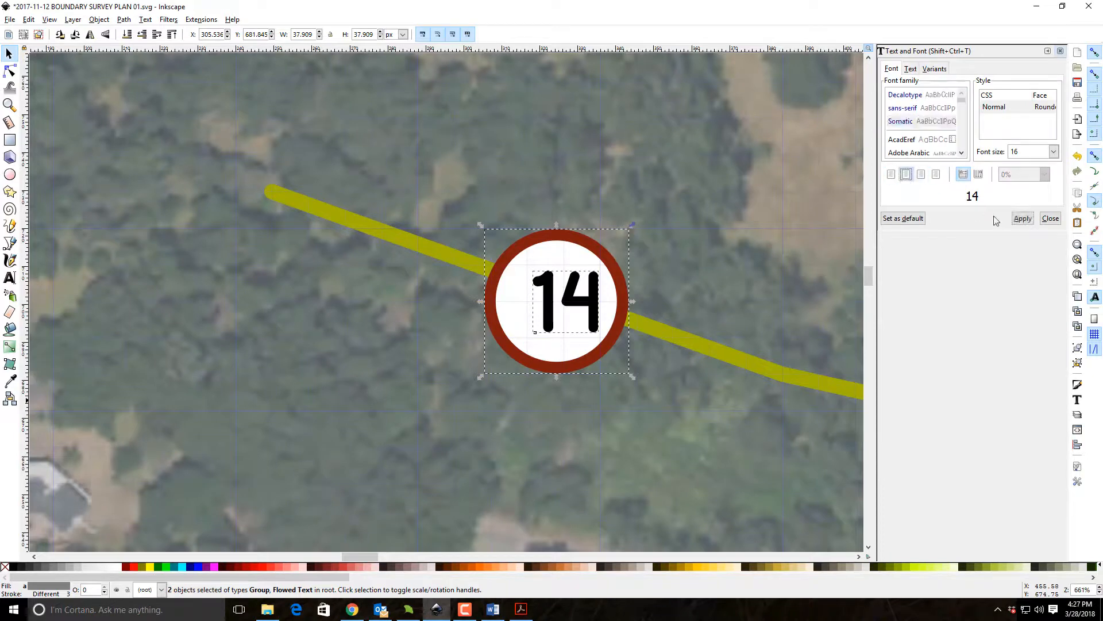
pyautogui.click(1021, 218)
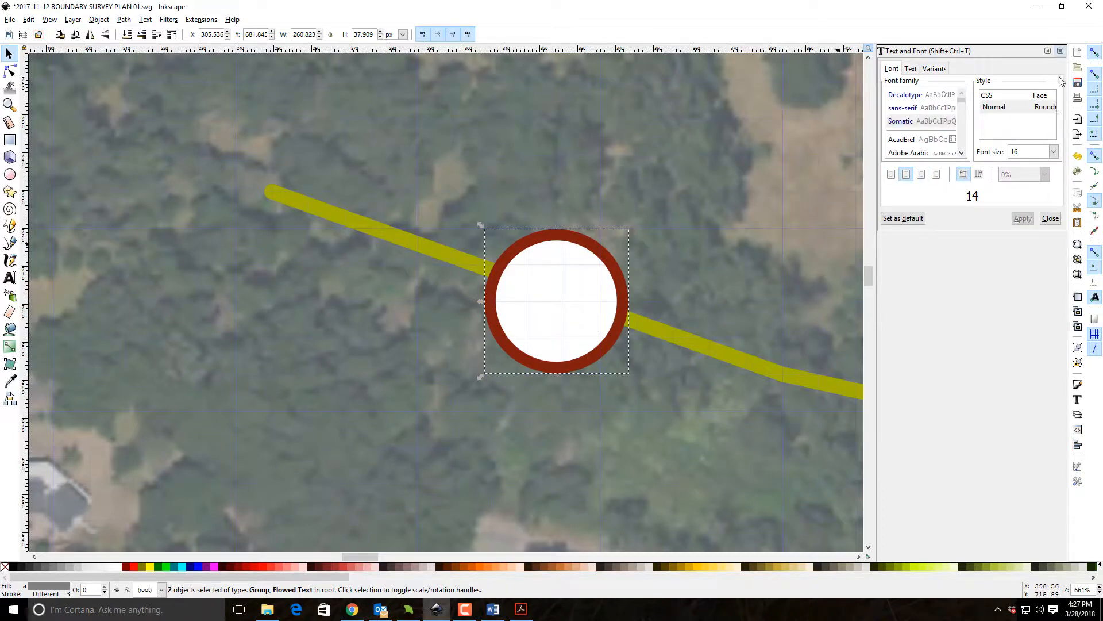
pyautogui.click(1060, 51)
# Center the number 14 on its red circle both horizontally and vertically, and group the two objects.
pyautogui.click(1078, 444)
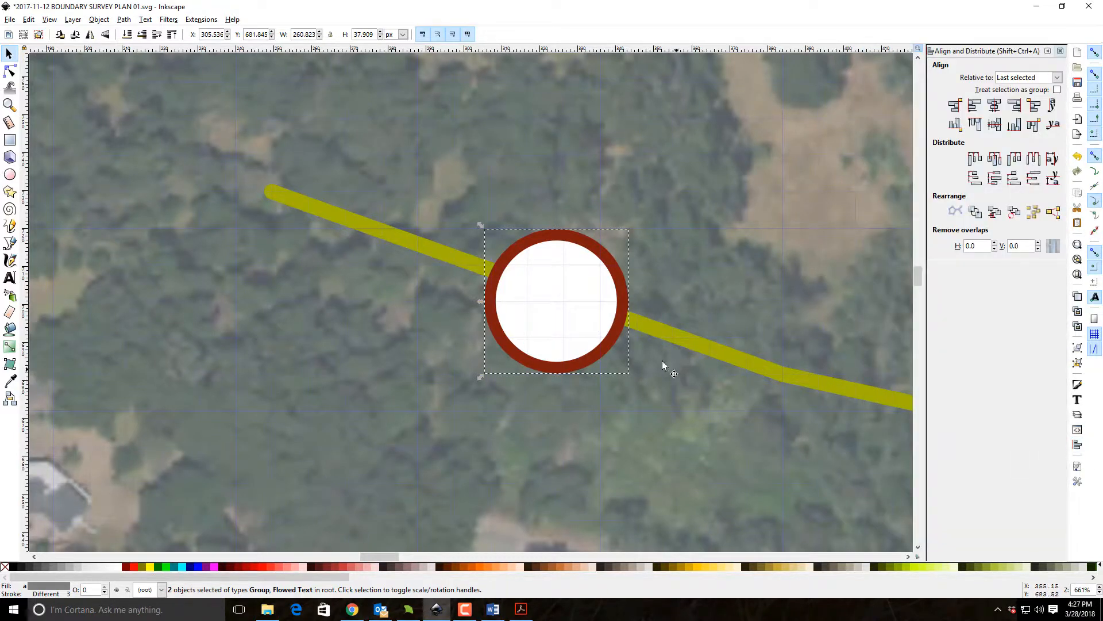
pyautogui.click(994, 106)
pyautogui.click(995, 124)
pyautogui.click(1060, 51)
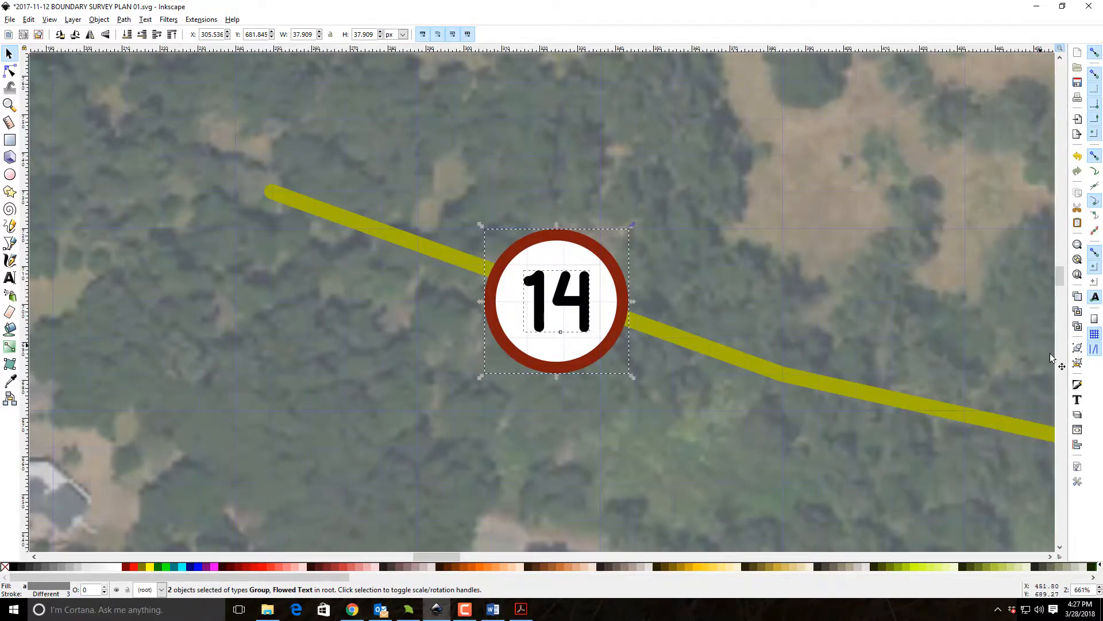
pyautogui.click(1077, 347)
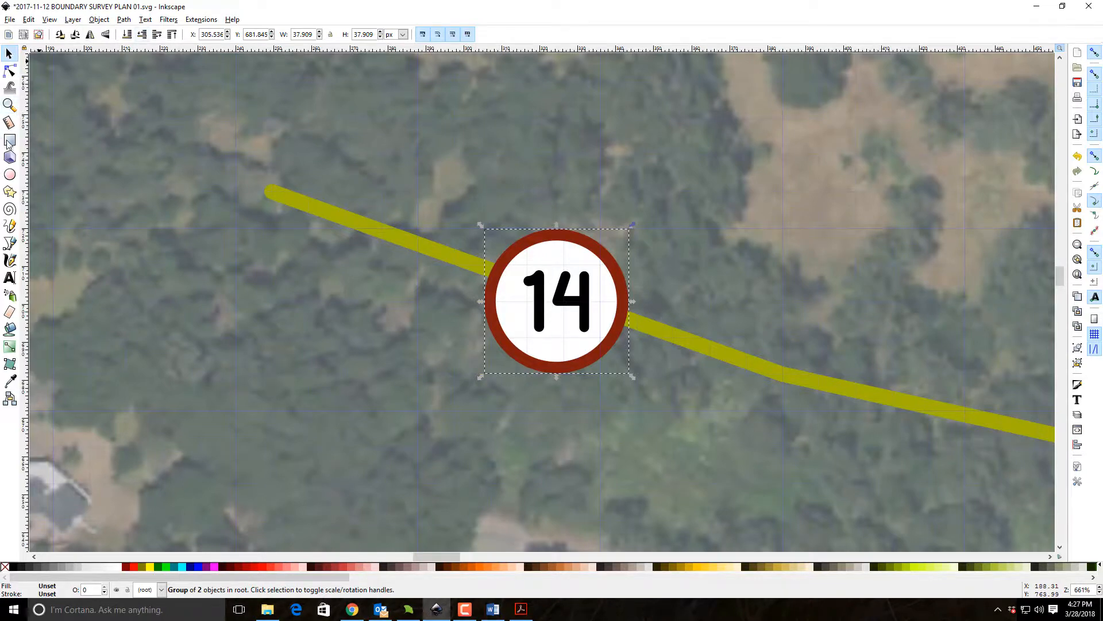
# Ungroup the red marker on the lower green line and change its number to 15.
pyautogui.click(9, 105)
pyautogui.click(127, 35)
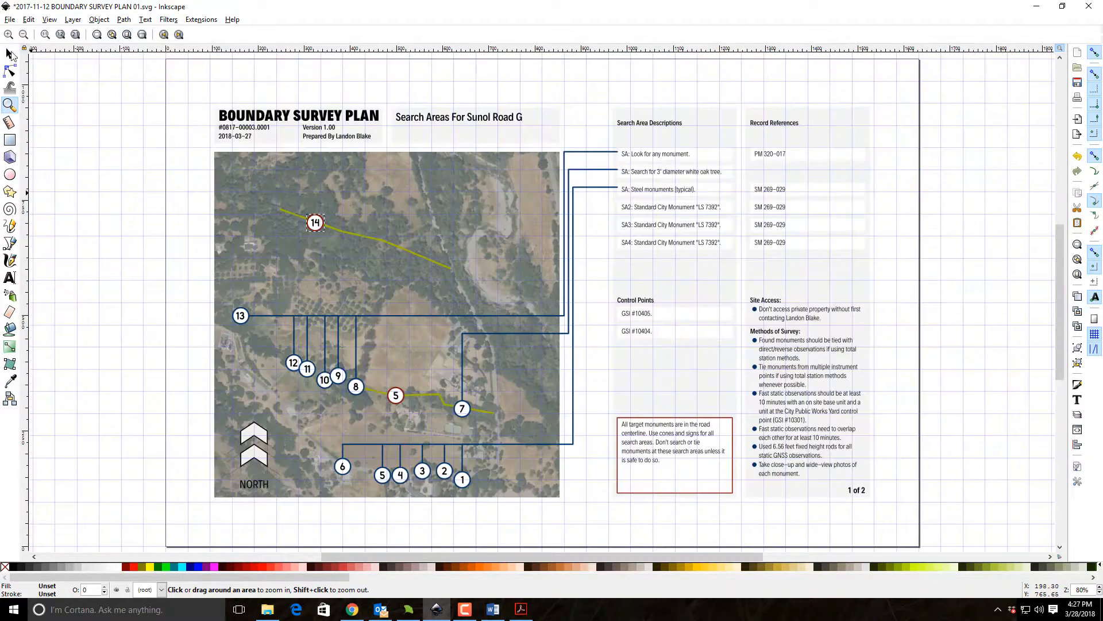
pyautogui.moveTo(376, 378); pyautogui.dragTo(446, 426)
pyautogui.click(13, 56)
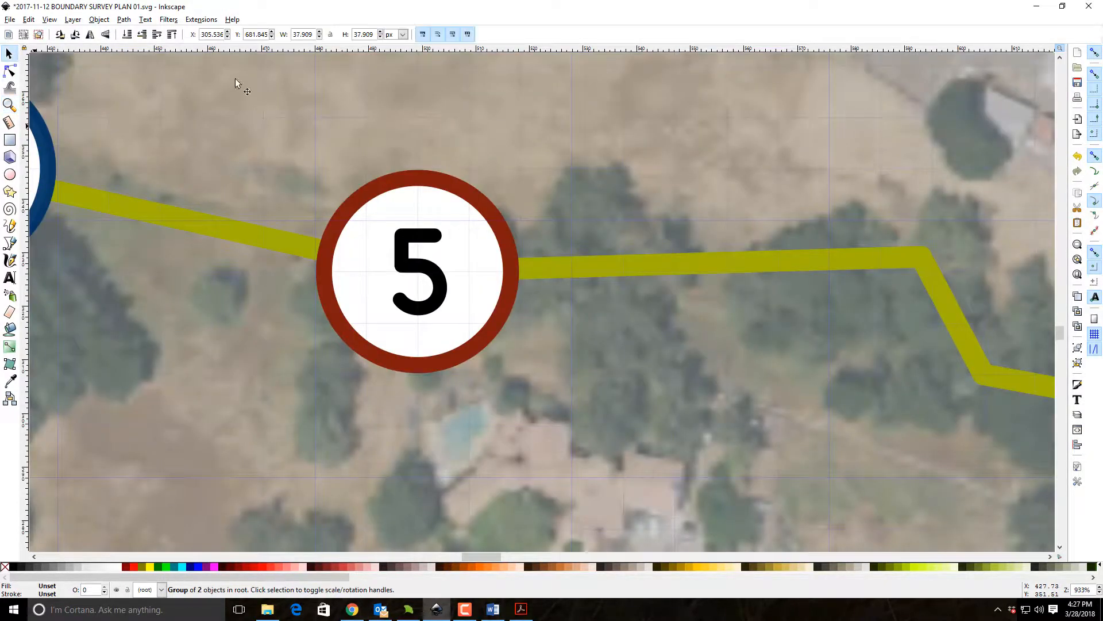
pyautogui.click(412, 244)
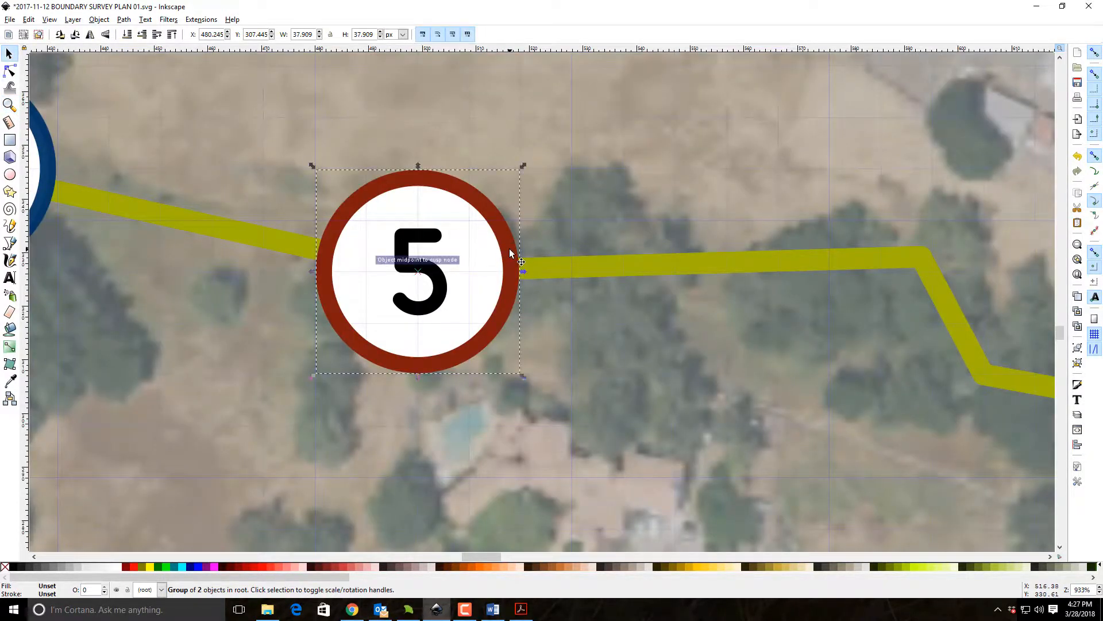
pyautogui.click(1077, 363)
pyautogui.click(580, 169)
pyautogui.click(408, 231)
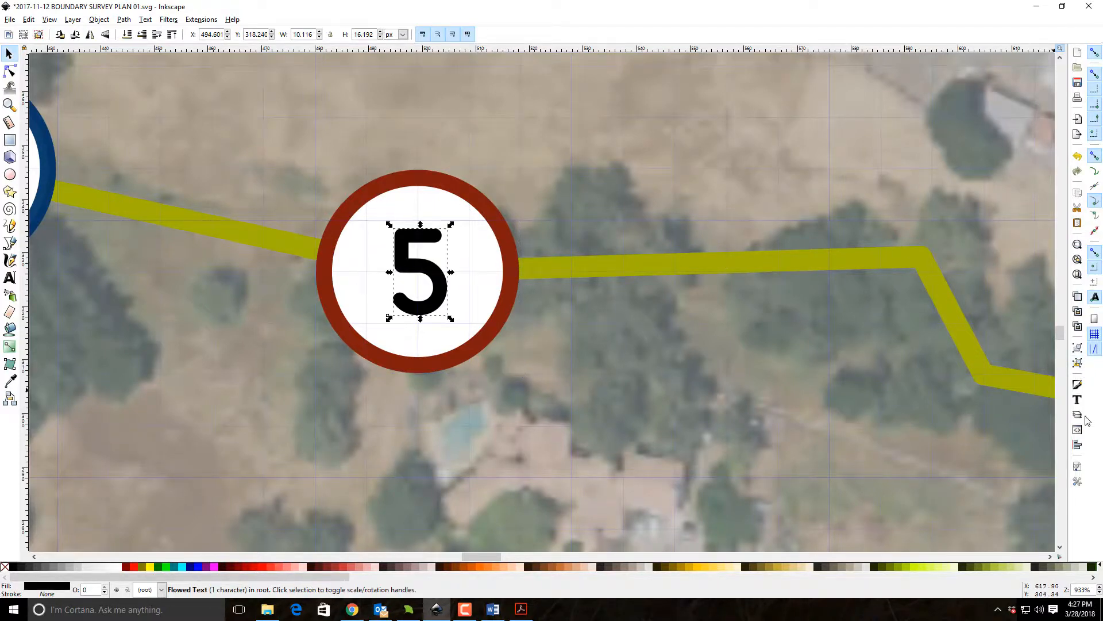
pyautogui.click(1080, 399)
pyautogui.click(911, 69)
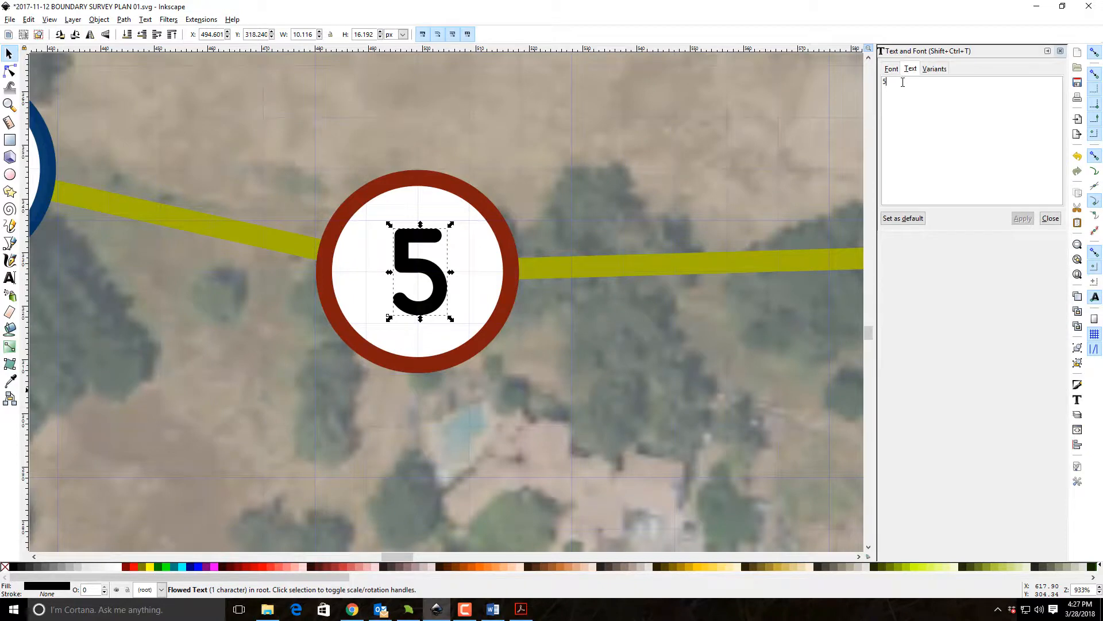
pyautogui.press('BackSpace')
pyautogui.click(1020, 219)
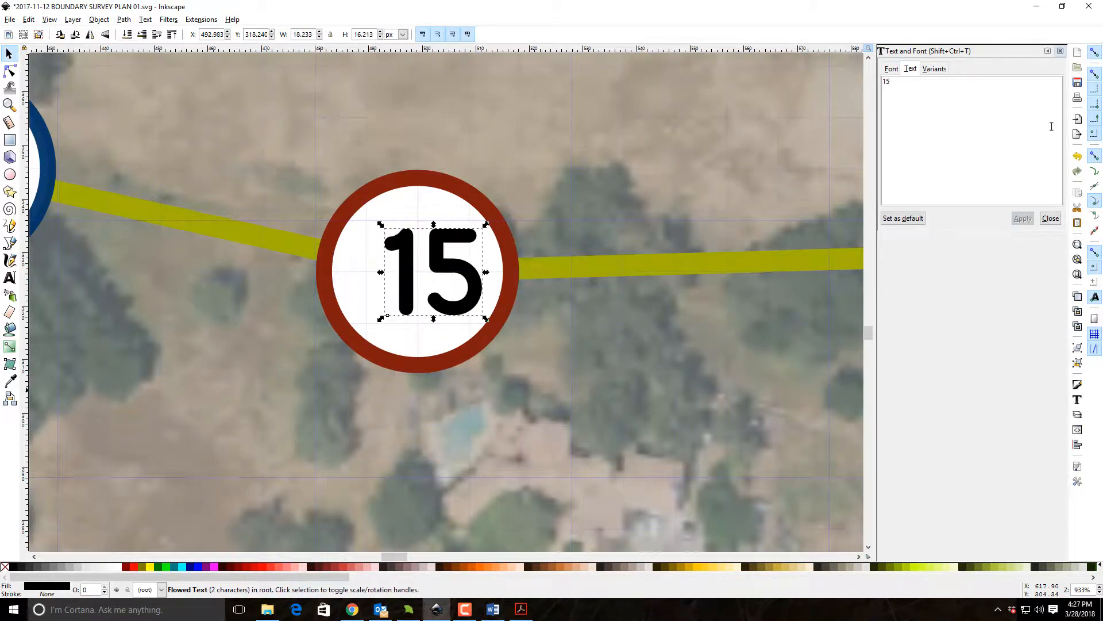
pyautogui.click(1061, 52)
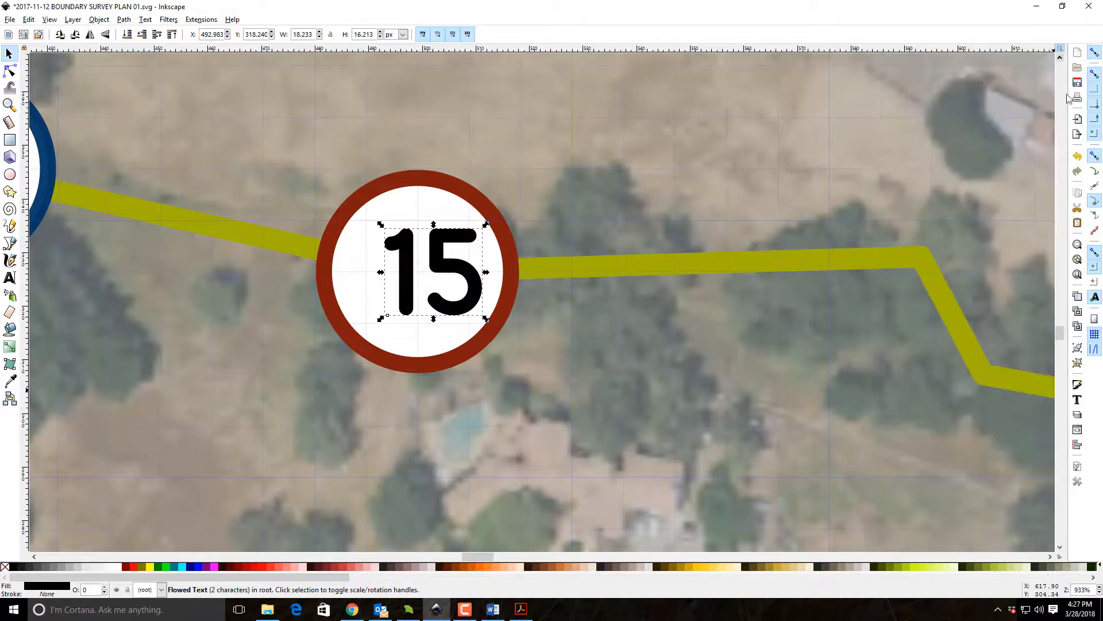
# Set the justification of the number 15 text to centered.
pyautogui.click(1078, 445)
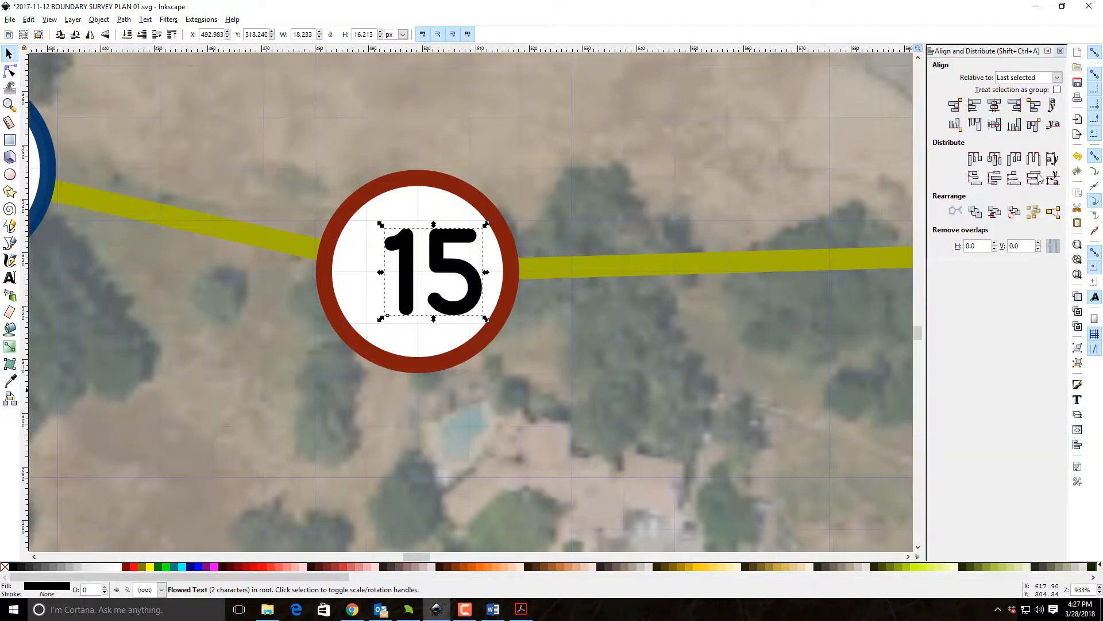
pyautogui.click(1061, 50)
pyautogui.click(1077, 399)
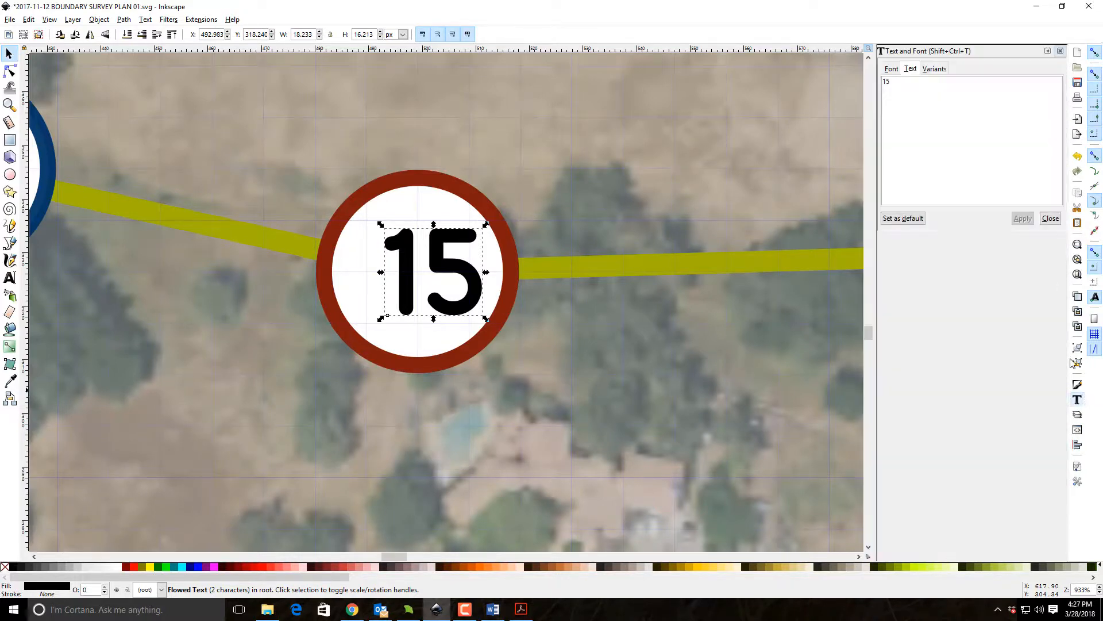
pyautogui.click(891, 68)
pyautogui.click(906, 173)
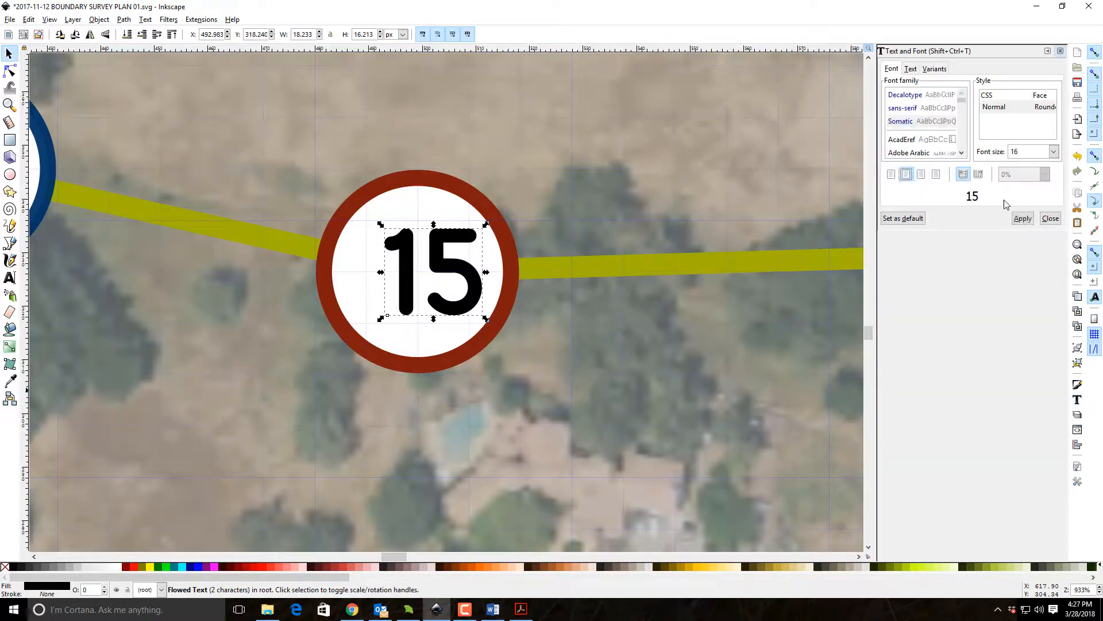
pyautogui.click(1022, 218)
pyautogui.click(1051, 218)
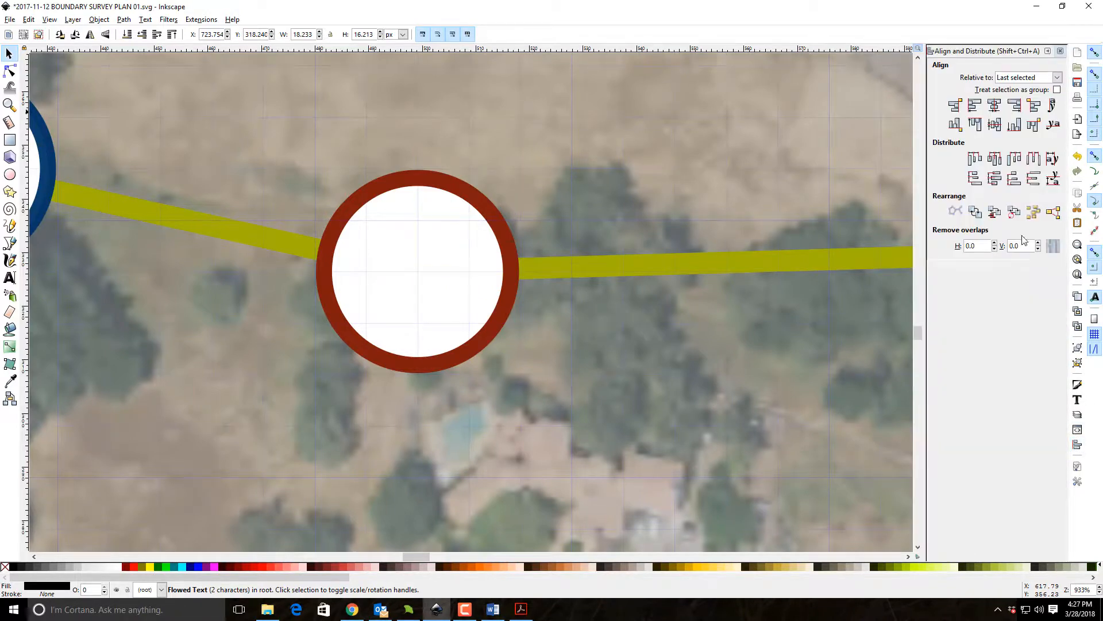
# Center the number 15 on its red circle along both axes and group the text with the circle.
pyautogui.click(995, 107)
pyautogui.click(994, 125)
pyautogui.click(995, 108)
pyautogui.click(995, 124)
pyautogui.press('z')
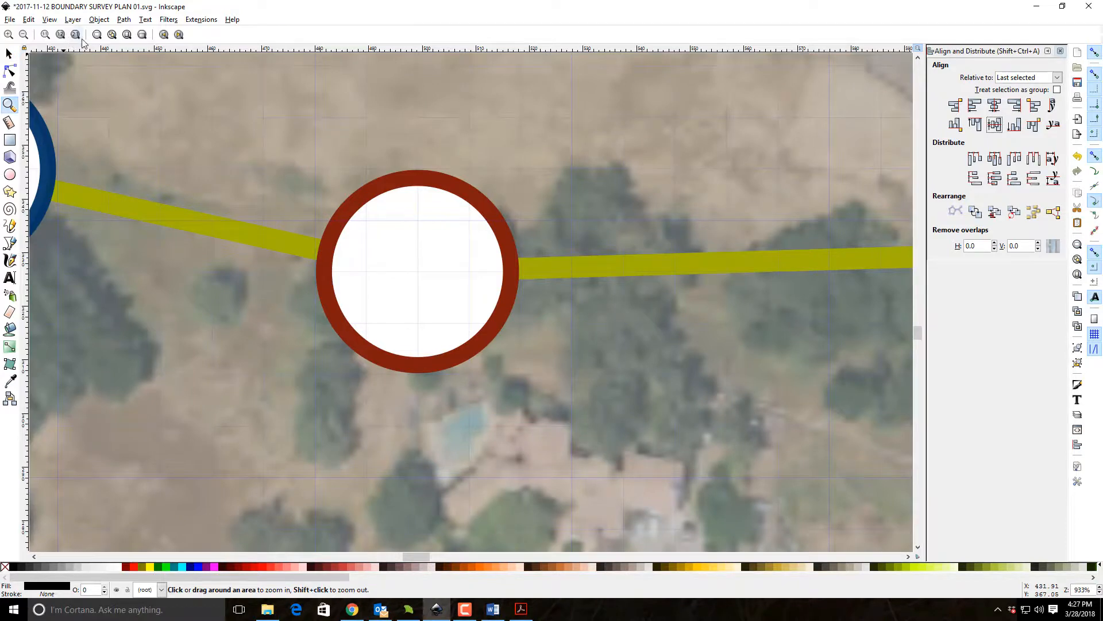
pyautogui.click(23, 35)
pyautogui.click(24, 34)
pyautogui.click(24, 34)
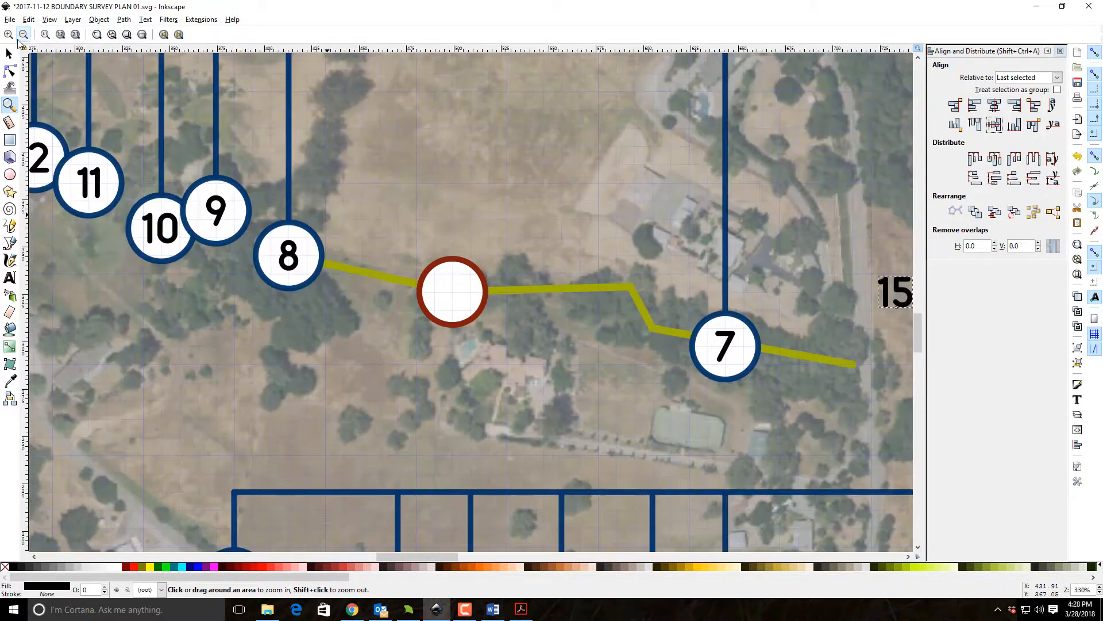
pyautogui.click(9, 55)
pyautogui.keyDown('shift'); pyautogui.click(432, 310); pyautogui.keyUp('shift')
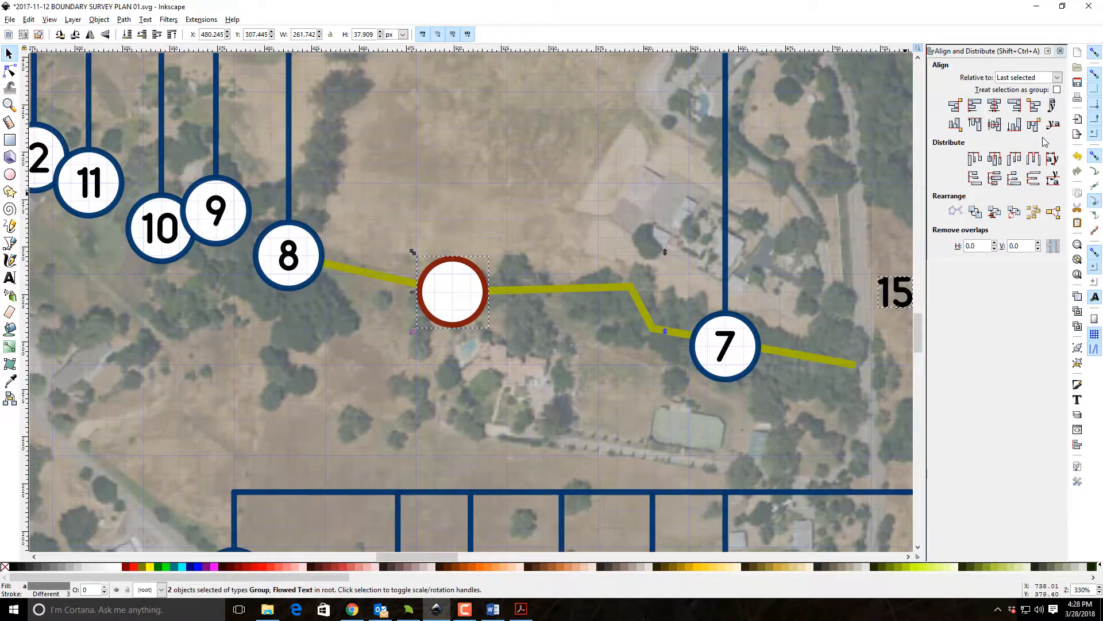
pyautogui.click(995, 106)
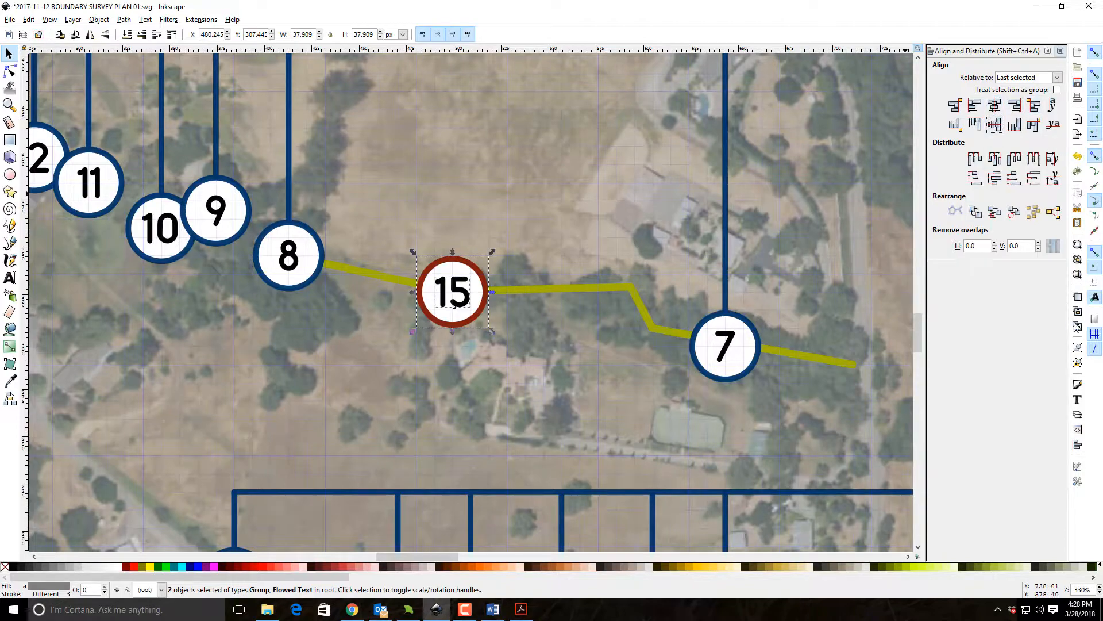
pyautogui.click(1076, 347)
pyautogui.click(581, 343)
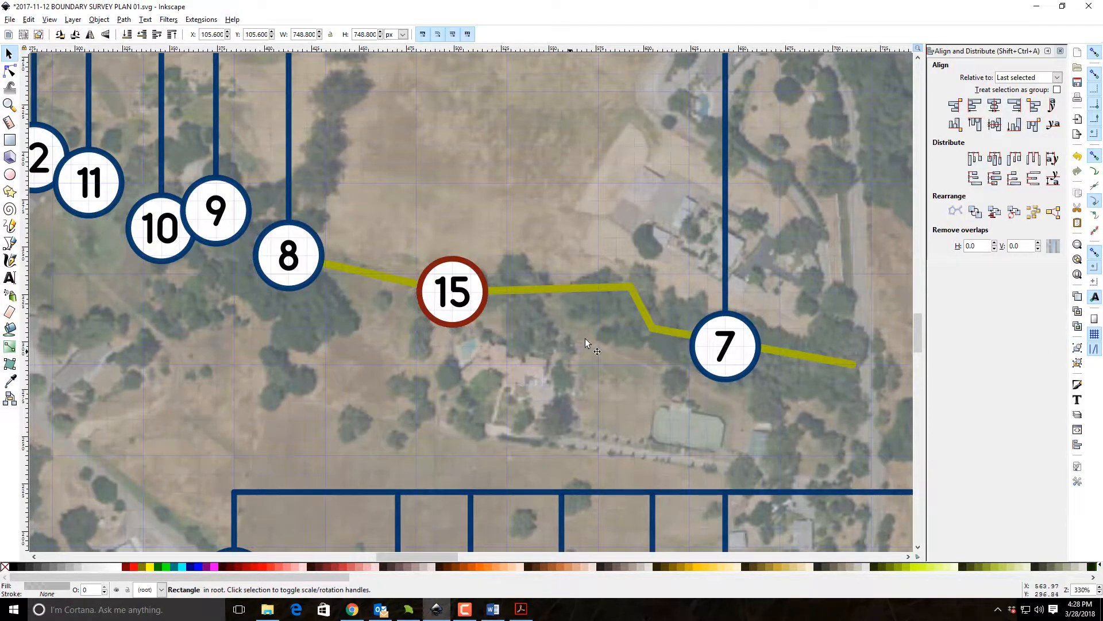
# Move the red leader line from below the page up onto the aerial map near the search area descriptions.
pyautogui.scroll(-15, 582, 342)
pyautogui.click(614, 323)
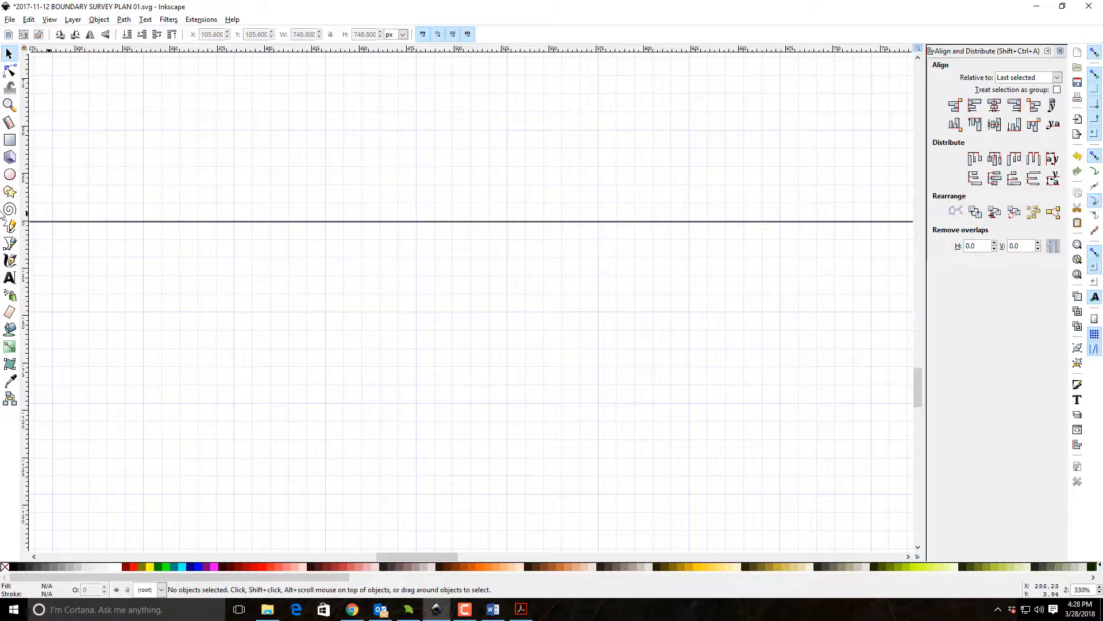
pyautogui.click(9, 105)
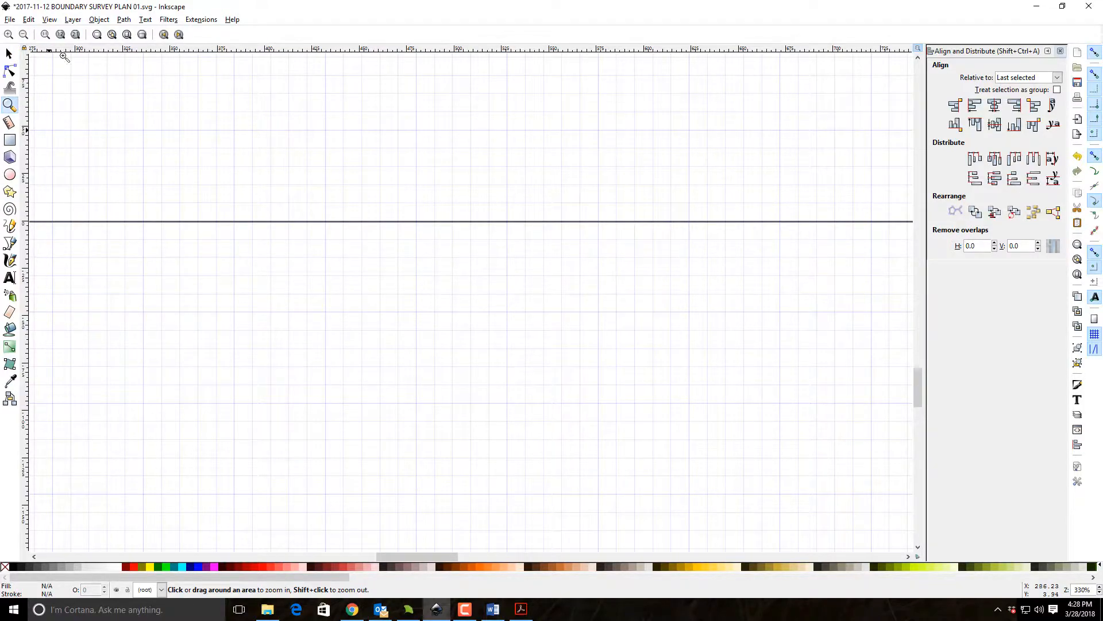
pyautogui.click(127, 34)
pyautogui.click(496, 335)
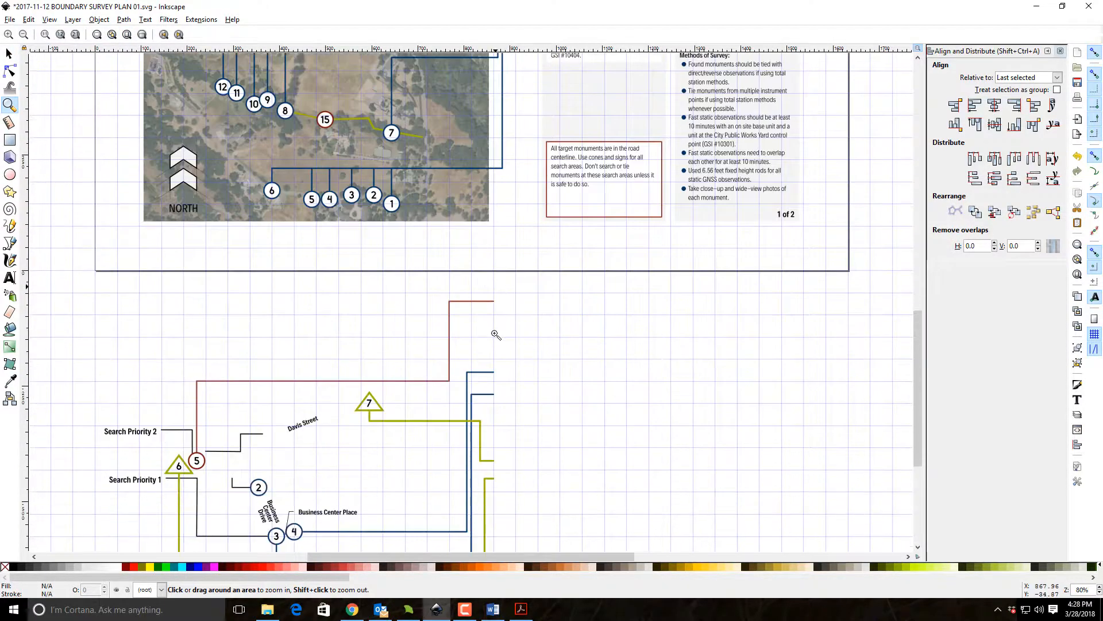
pyautogui.click(10, 53)
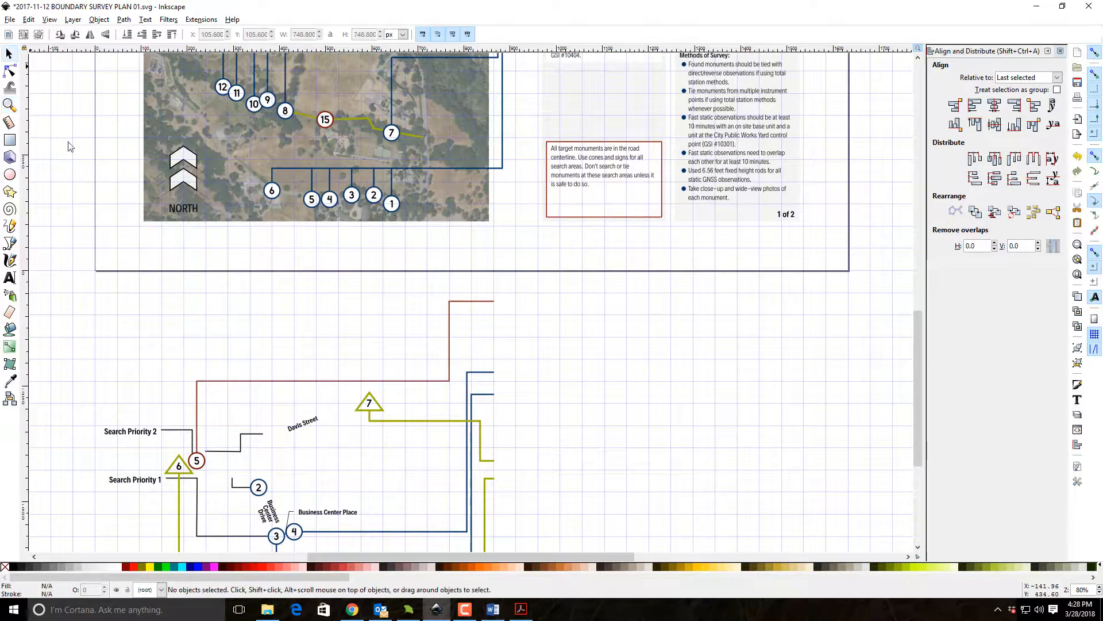
pyautogui.click(301, 383)
pyautogui.moveTo(302, 382); pyautogui.dragTo(324, 72)
pyautogui.scroll(9, 470, 342)
pyautogui.scroll(4, 470, 342)
pyautogui.moveTo(472, 370); pyautogui.dragTo(486, 295)
# Position the red leader line so its end meets the start of the SA2 description row.
pyautogui.click(11, 104)
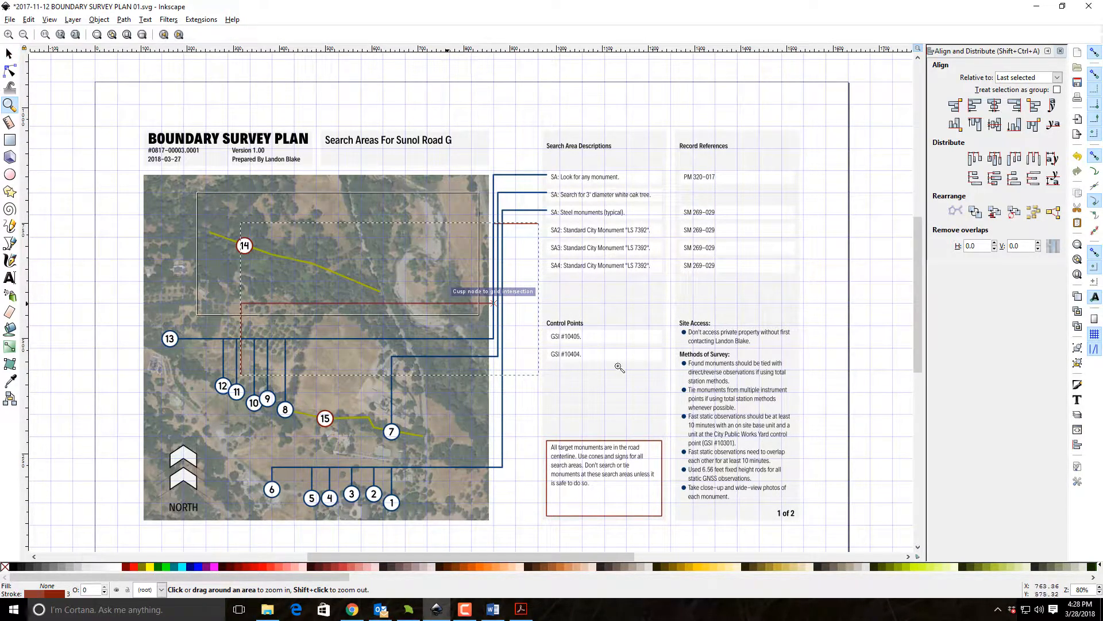
pyautogui.moveTo(634, 377); pyautogui.dragTo(196, 187)
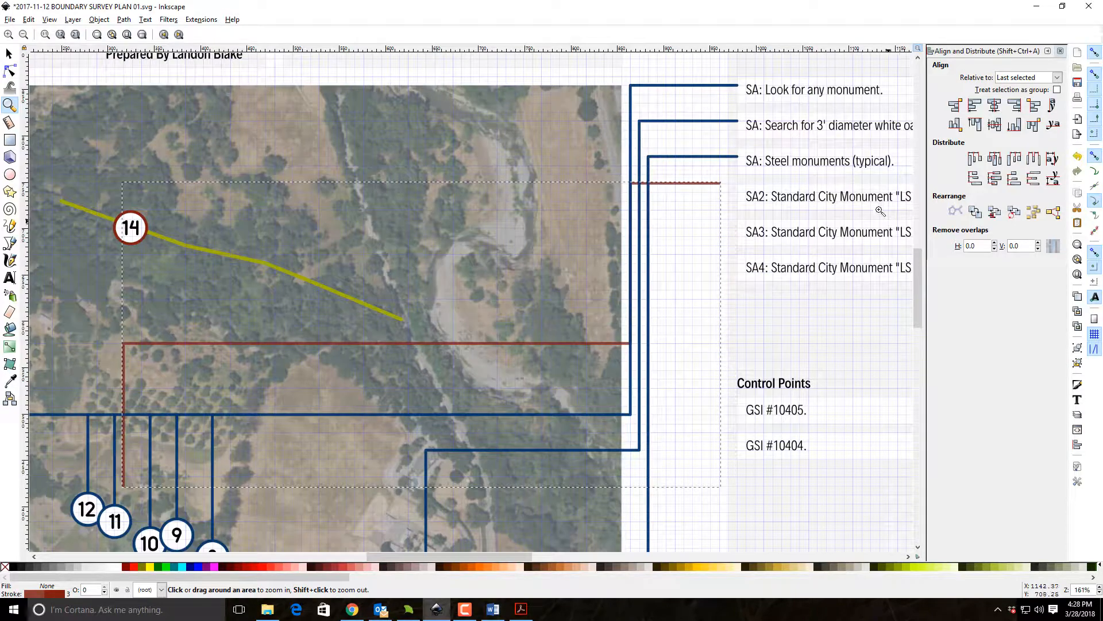
pyautogui.click(9, 54)
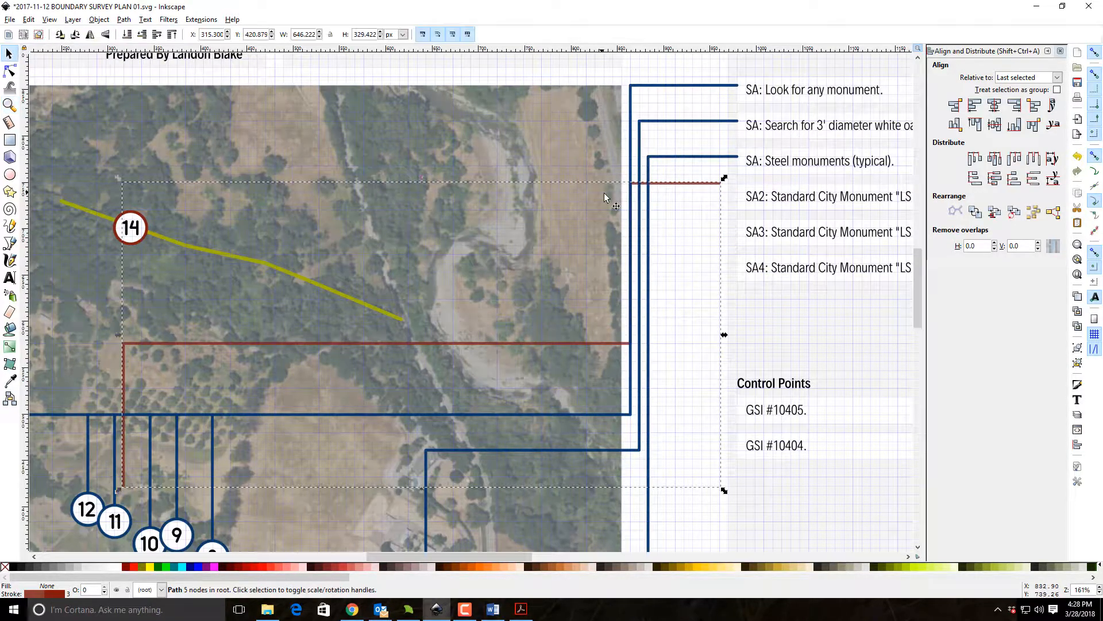
pyautogui.moveTo(702, 186); pyautogui.dragTo(727, 194)
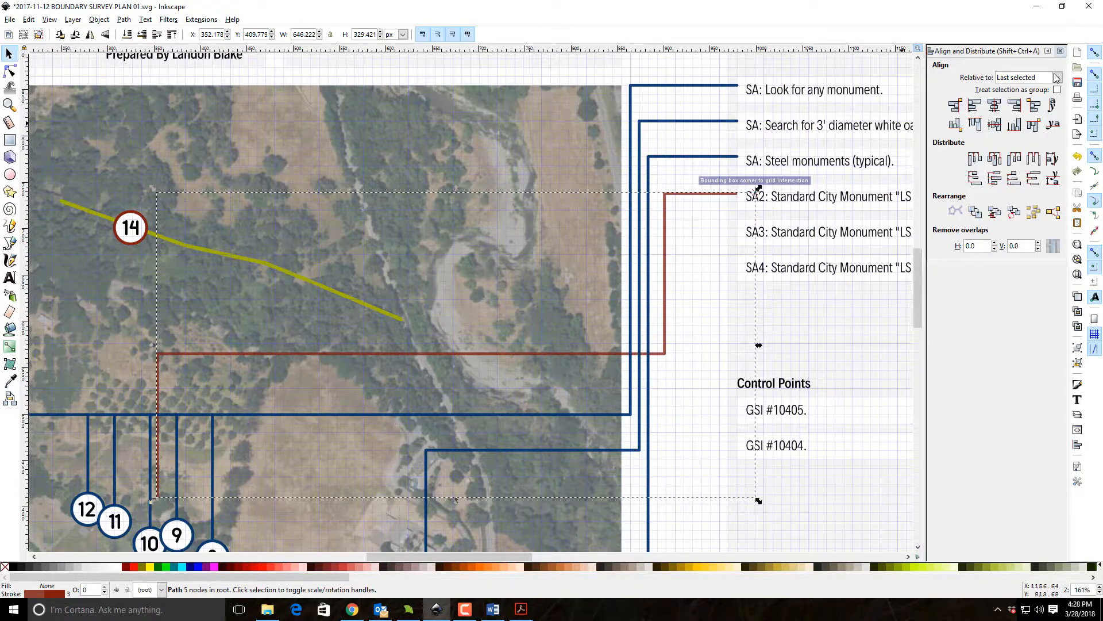
# Set the stroke color alpha of the red leader line to 255.
pyautogui.click(1061, 51)
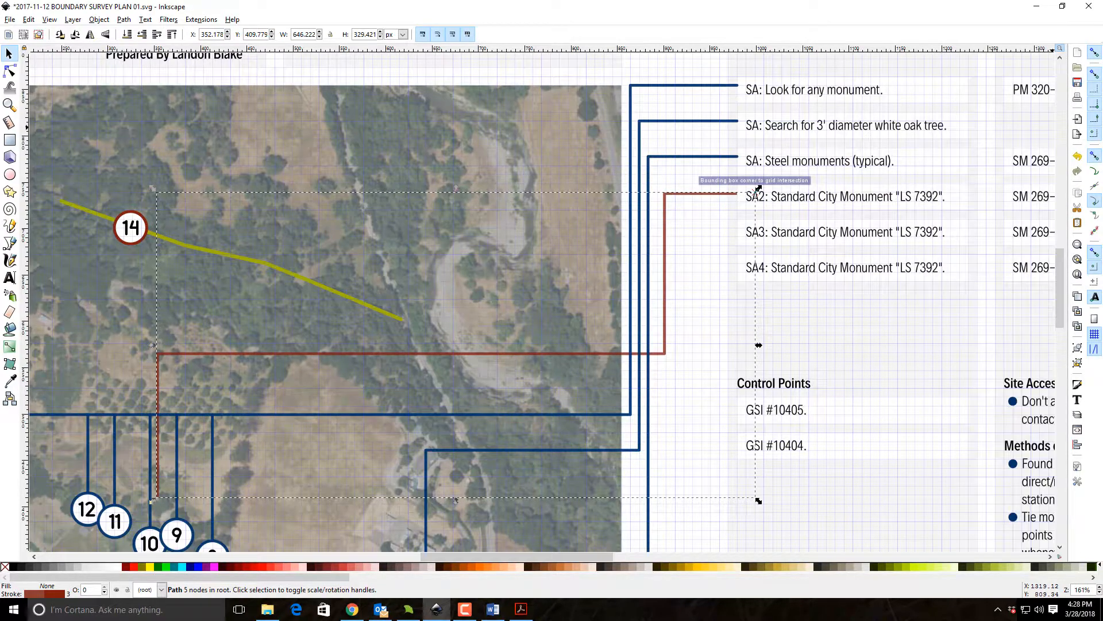
pyautogui.click(1078, 385)
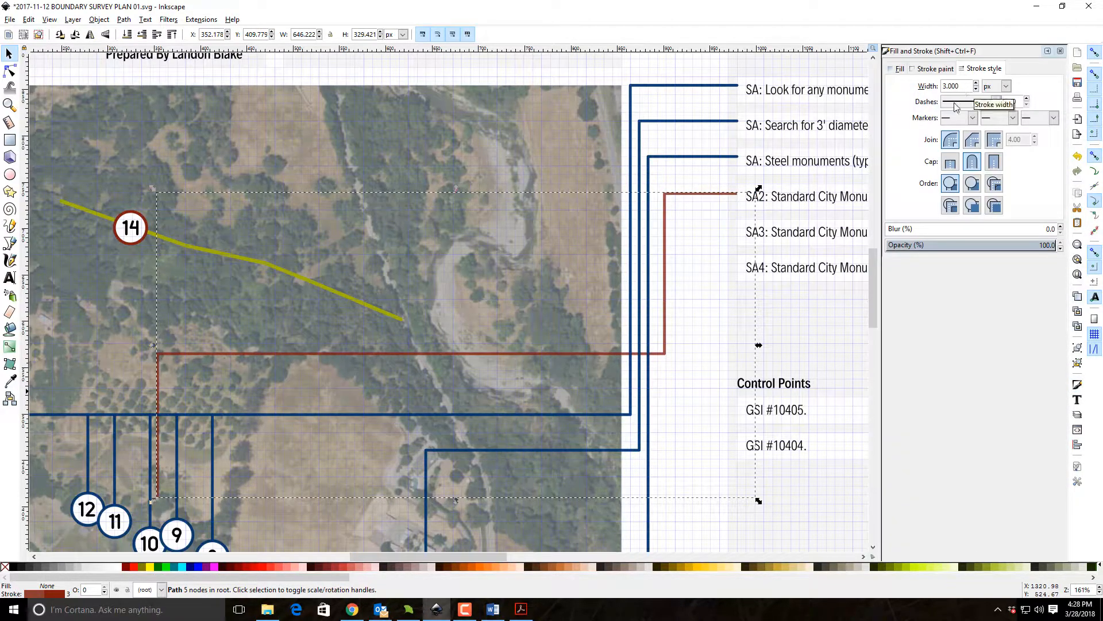
pyautogui.click(937, 69)
pyautogui.write('255')
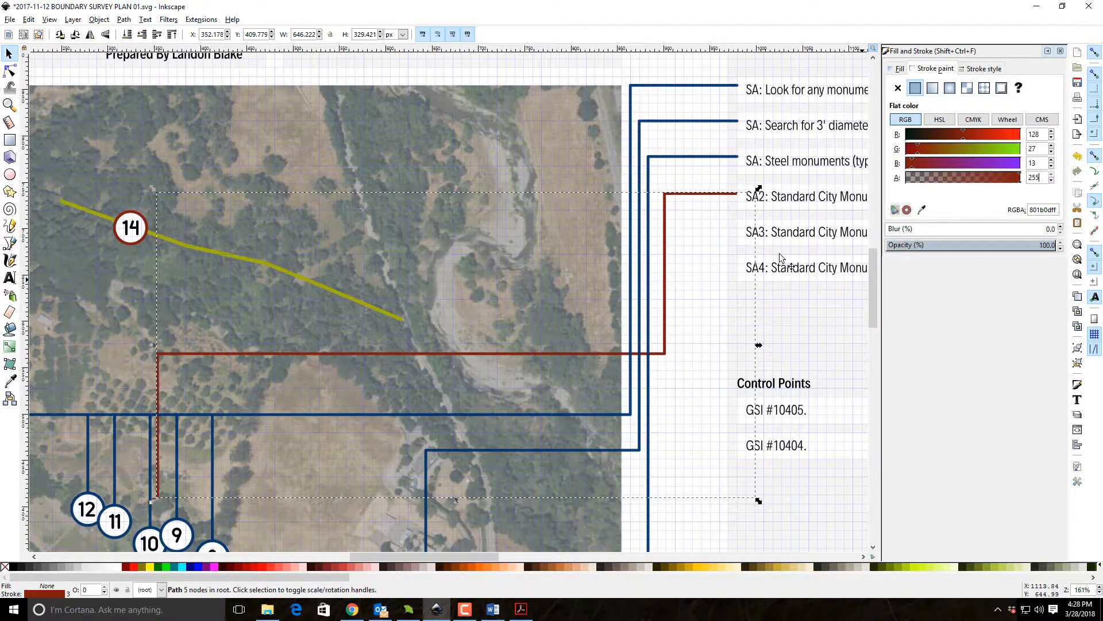
pyautogui.click(725, 311)
# Reshape the red leader line node by node so it runs from the SA2 row across the map to marker 14.
pyautogui.moveTo(424, 416); pyautogui.dragTo(555, 330)
pyautogui.doubleClick(573, 305)
pyautogui.moveTo(820, 294); pyautogui.dragTo(751, 189)
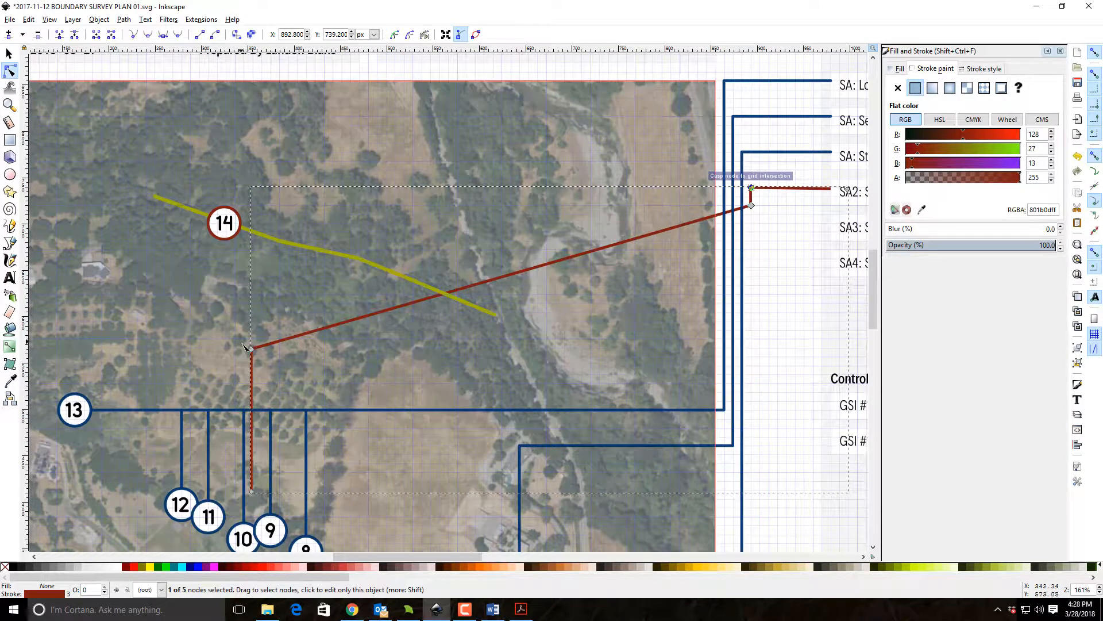
pyautogui.moveTo(264, 359); pyautogui.dragTo(262, 258)
pyautogui.click(1074, 158)
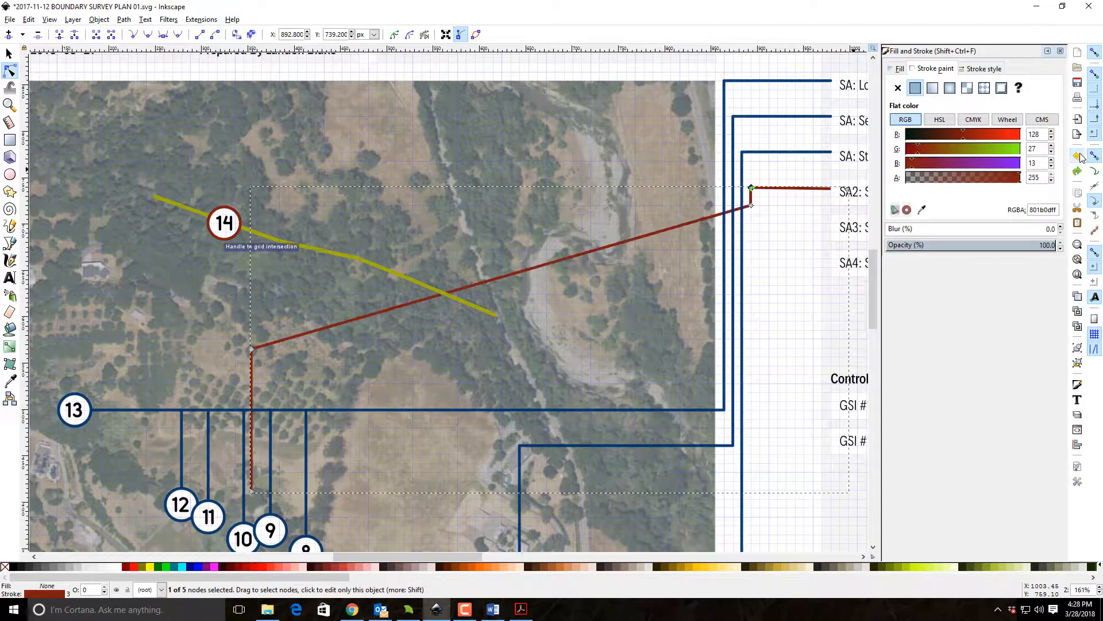
pyautogui.moveTo(253, 349); pyautogui.dragTo(226, 188)
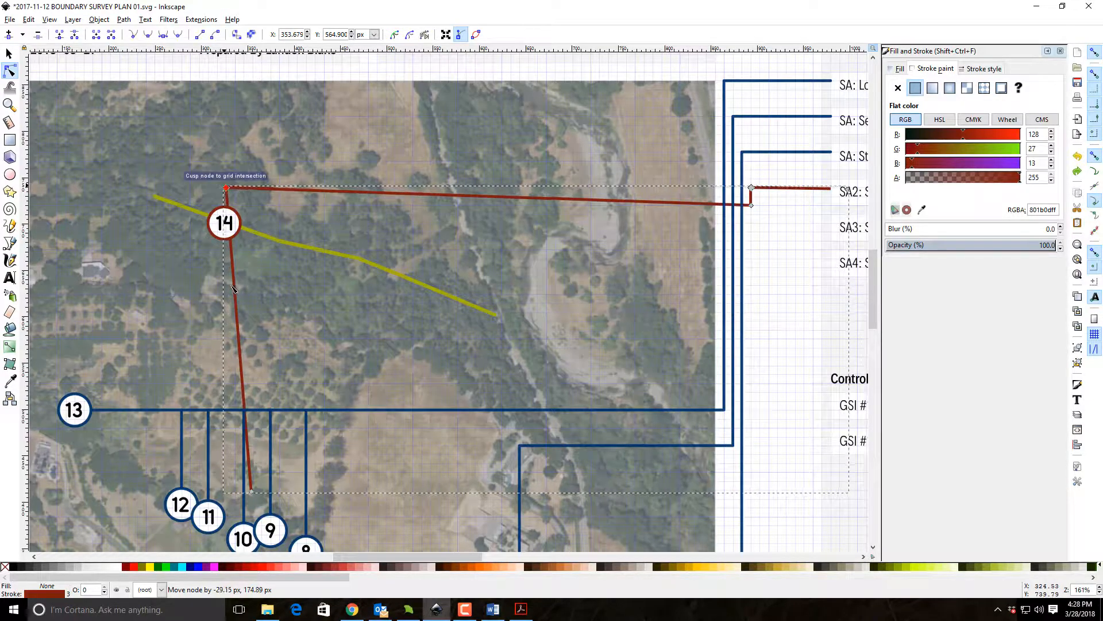
pyautogui.moveTo(251, 493); pyautogui.dragTo(226, 205)
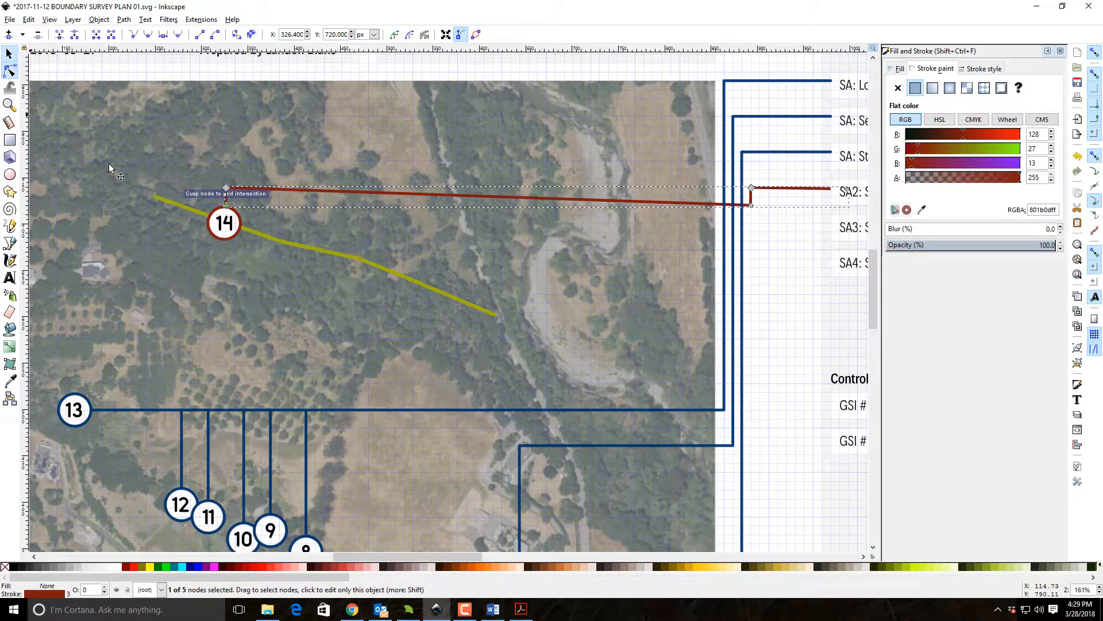
# Move marker 14 along the upper green line to near its eastern end.
pyautogui.click(8, 54)
pyautogui.click(230, 228)
pyautogui.moveTo(231, 227)
pyautogui.mouseDown()
pyautogui.moveTo(444, 288)
pyautogui.moveTo(446, 300)
pyautogui.mouseUp()
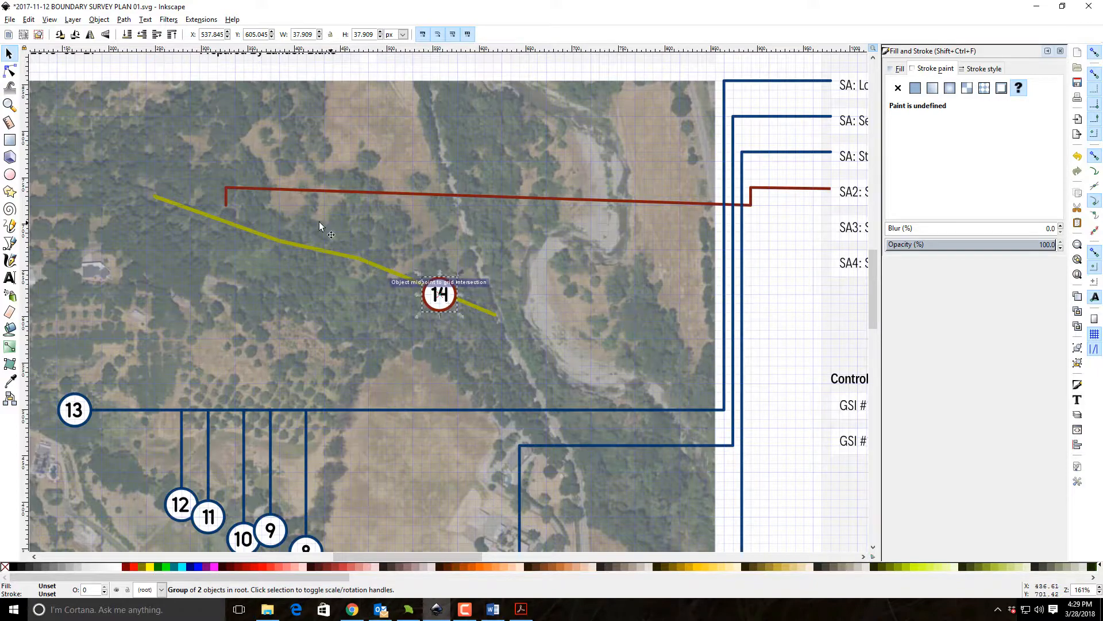
# Reroute the leader's end and corner nodes so it drops vertically onto marker 14 from a horizontal run.
pyautogui.doubleClick(330, 191)
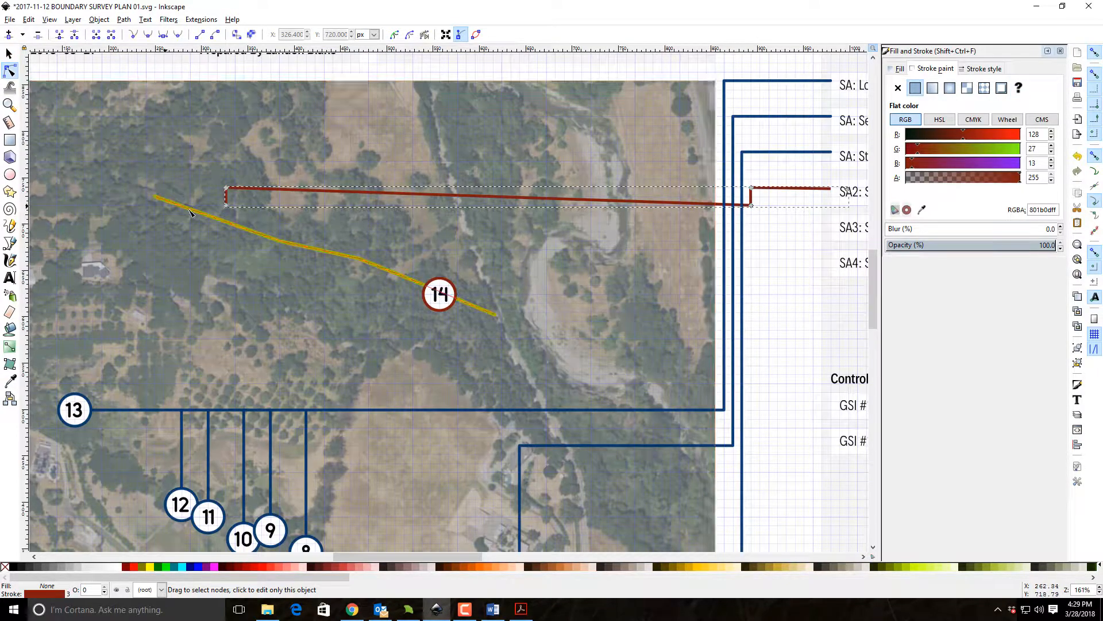
pyautogui.moveTo(227, 205); pyautogui.dragTo(440, 278)
pyautogui.moveTo(227, 188); pyautogui.dragTo(440, 208)
pyautogui.press('s')
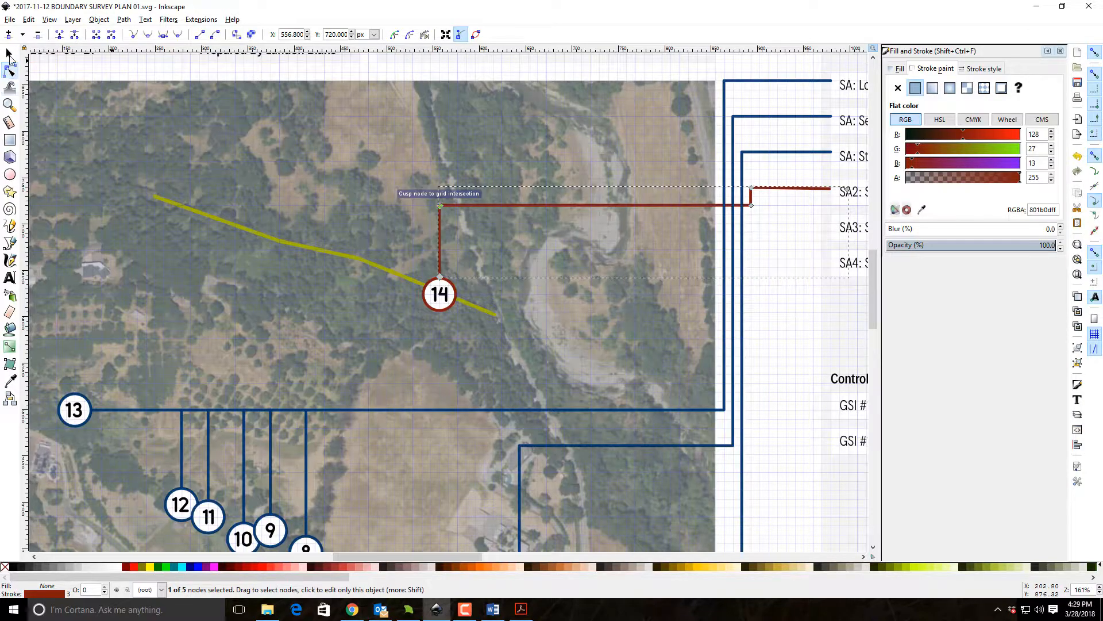
pyautogui.click(786, 356)
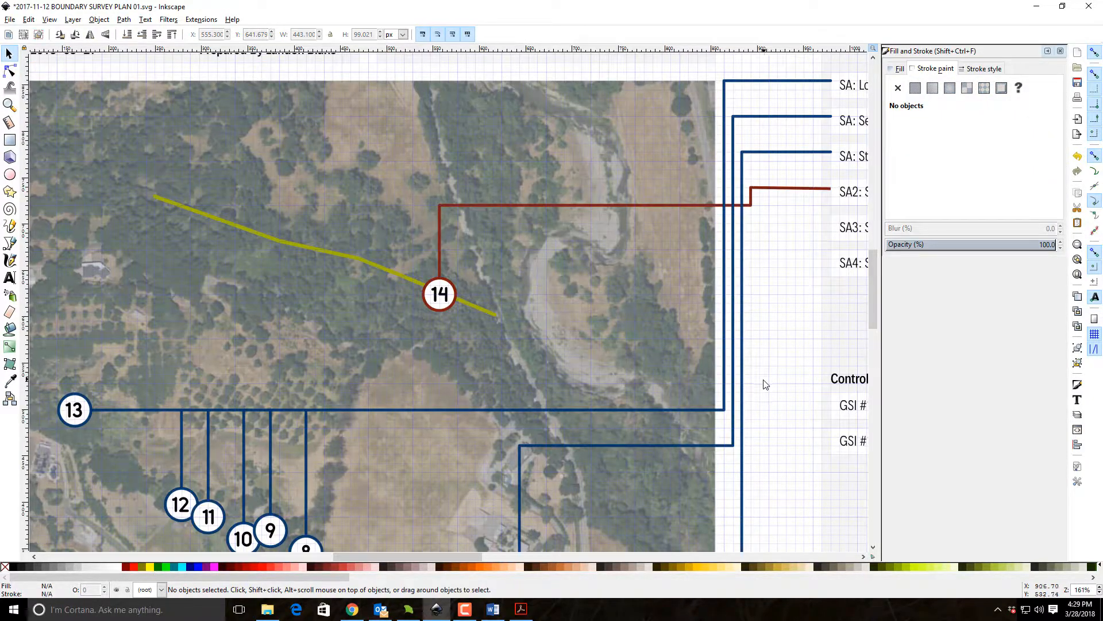
# Replace the SA2 description text with "Search for and survey fence.".
pyautogui.moveTo(752, 259); pyautogui.dragTo(502, 278)
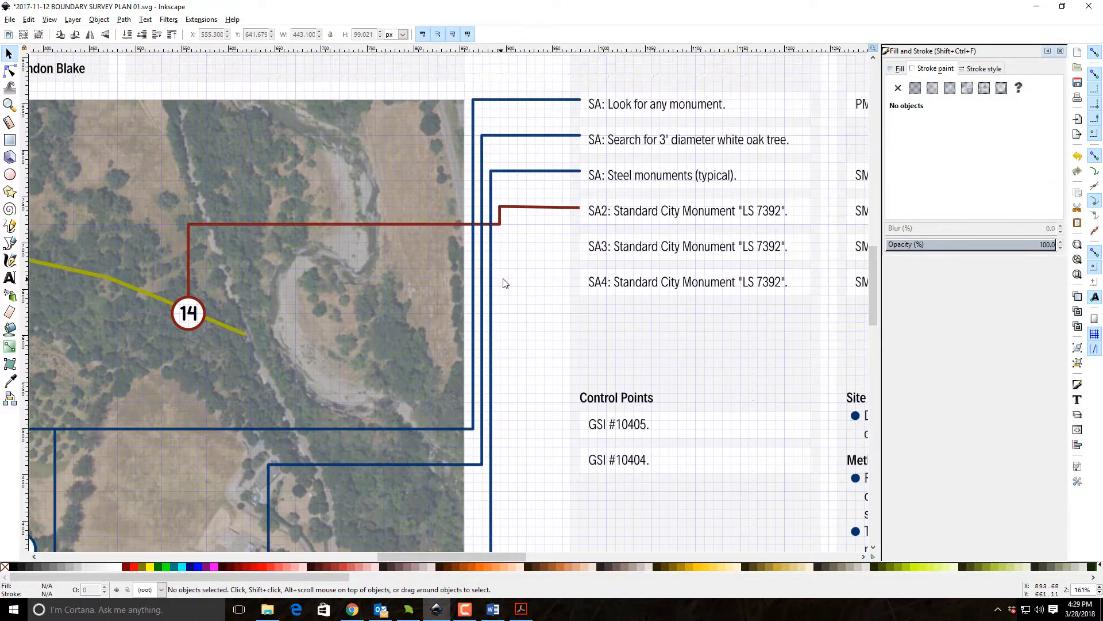
pyautogui.click(661, 217)
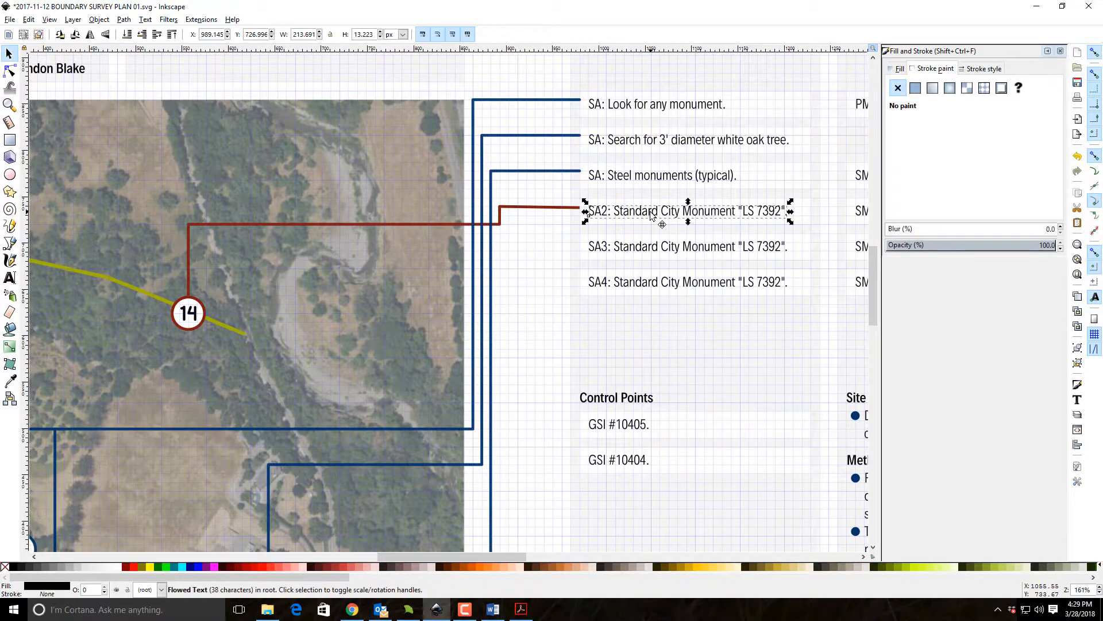
pyautogui.click(1060, 52)
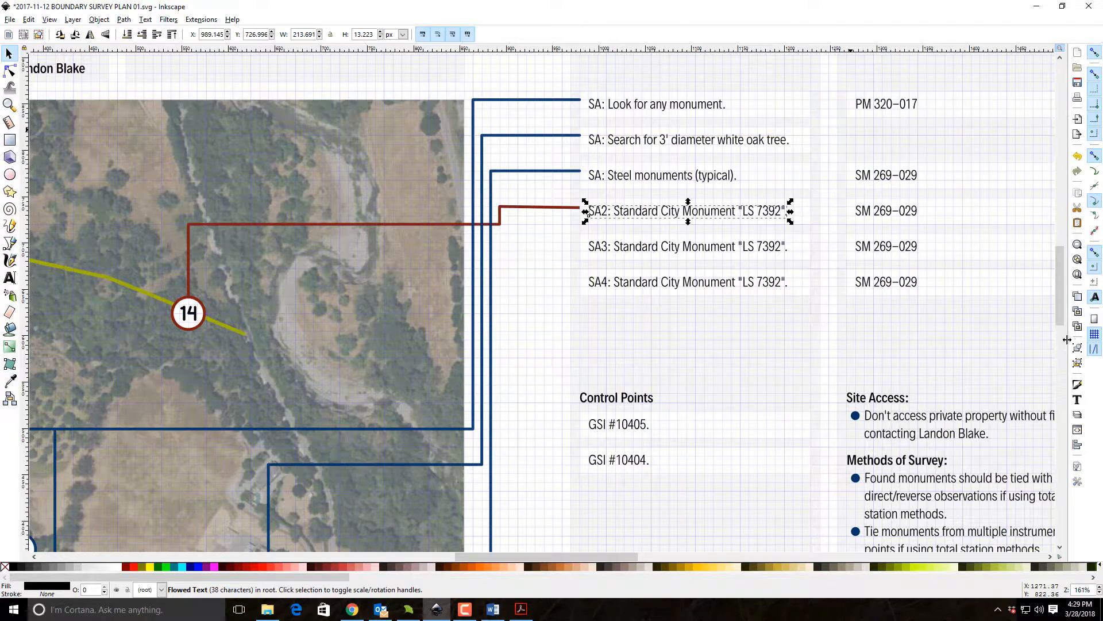
pyautogui.click(1083, 401)
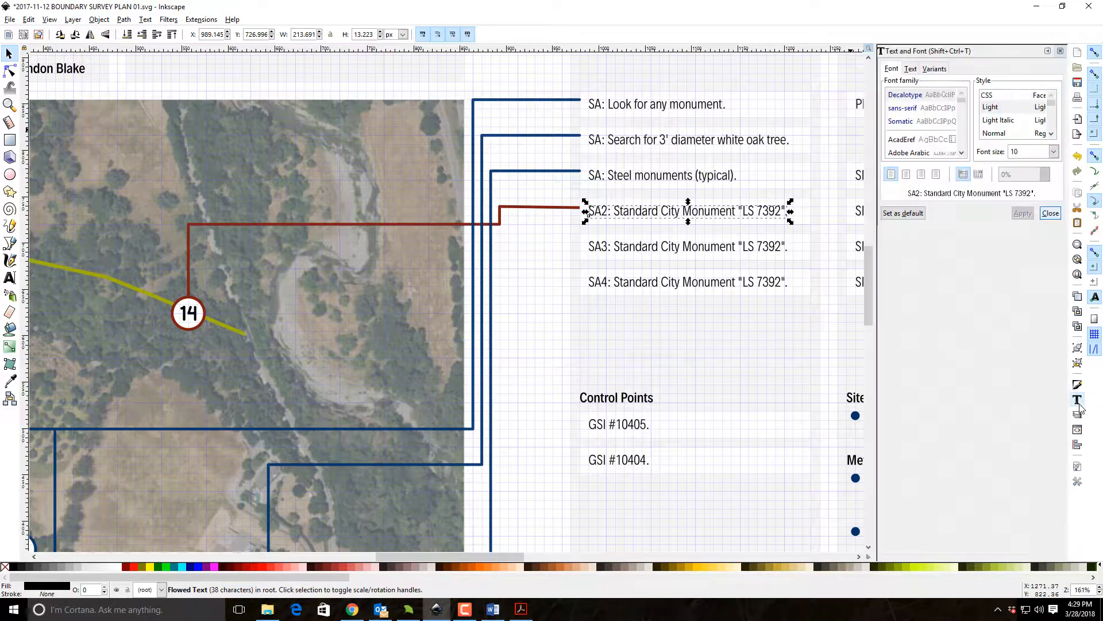
pyautogui.click(911, 69)
pyautogui.moveTo(1007, 81); pyautogui.dragTo(896, 83)
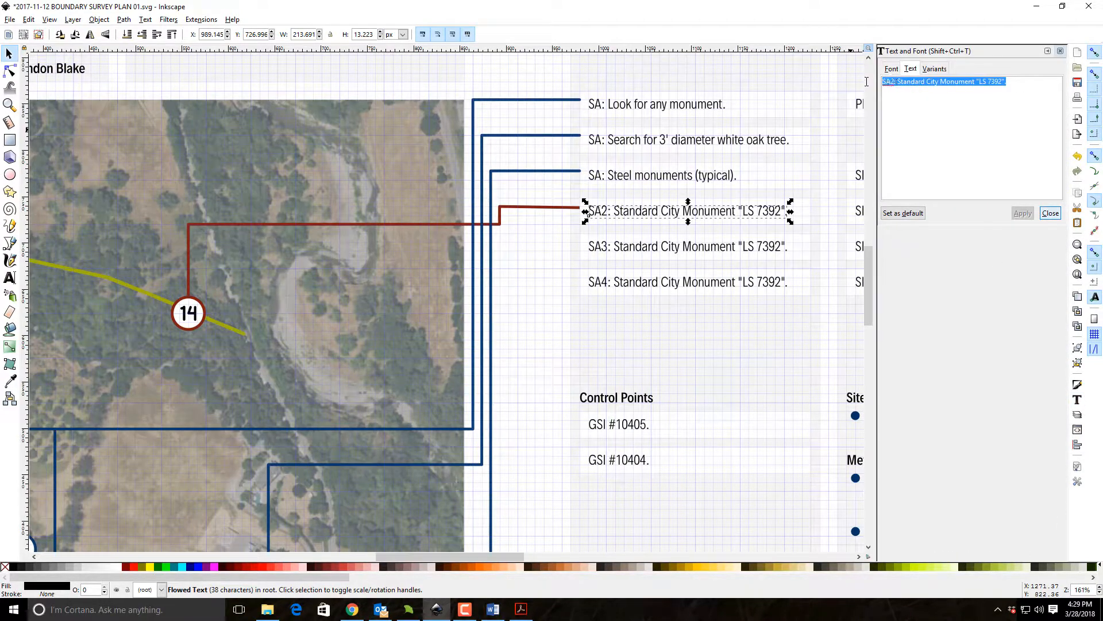
pyautogui.write('Search for and survey fence.')
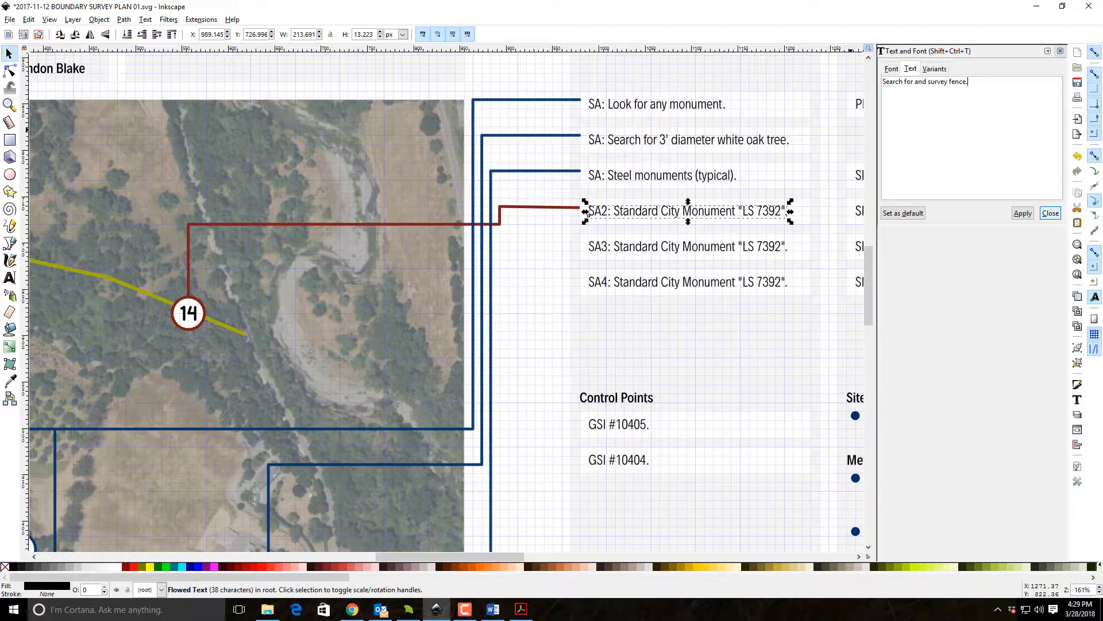
pyautogui.click(1022, 213)
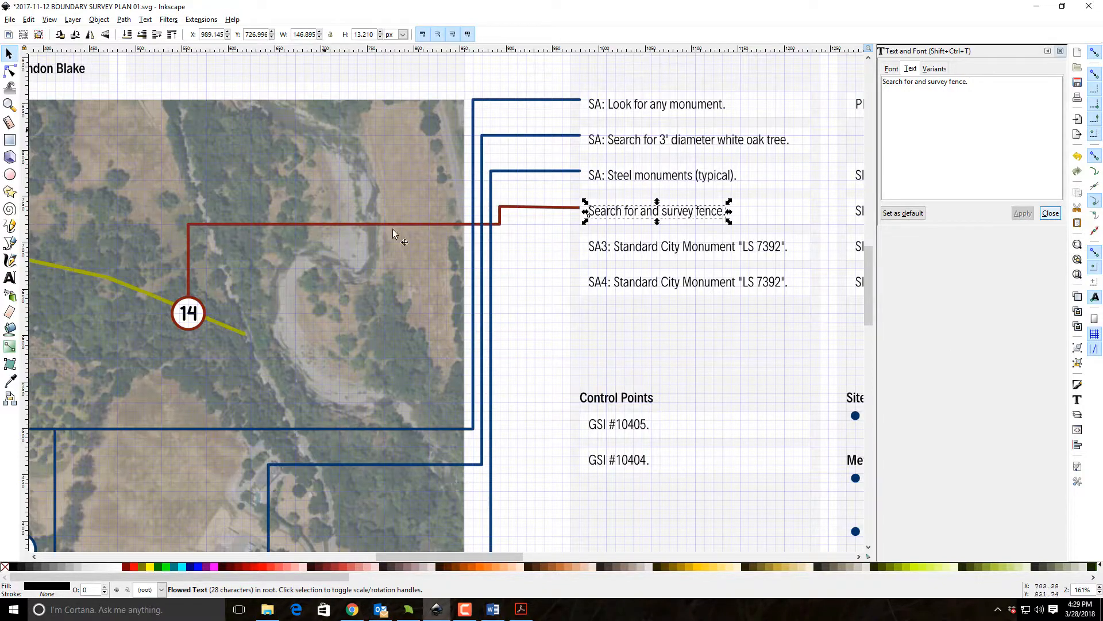
pyautogui.click(515, 289)
# Move the end node of marker 14's red leader to level its last segment at the edge of the fence description row.
pyautogui.scroll(-6, 517, 284)
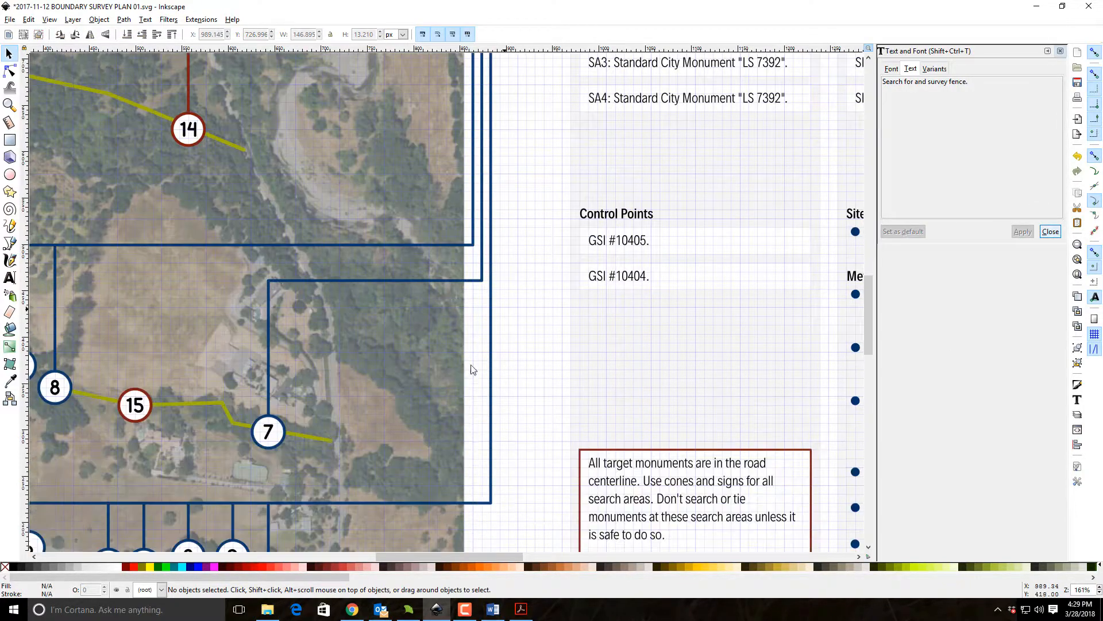
pyautogui.moveTo(644, 447); pyautogui.dragTo(725, 510)
pyautogui.click(576, 112)
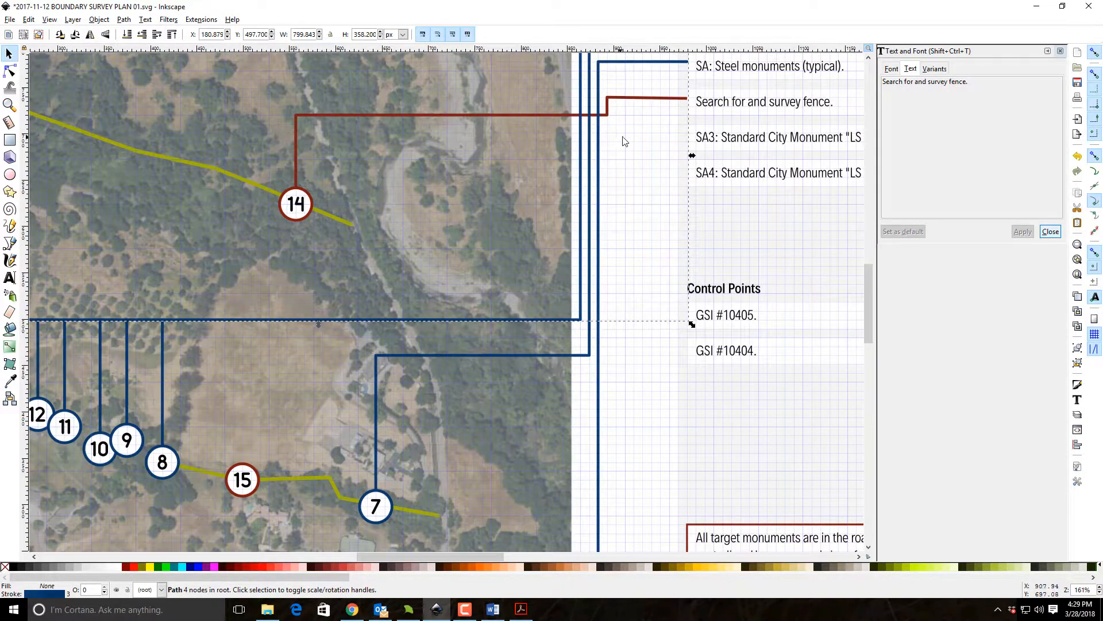
pyautogui.press('Escape')
pyautogui.click(681, 101)
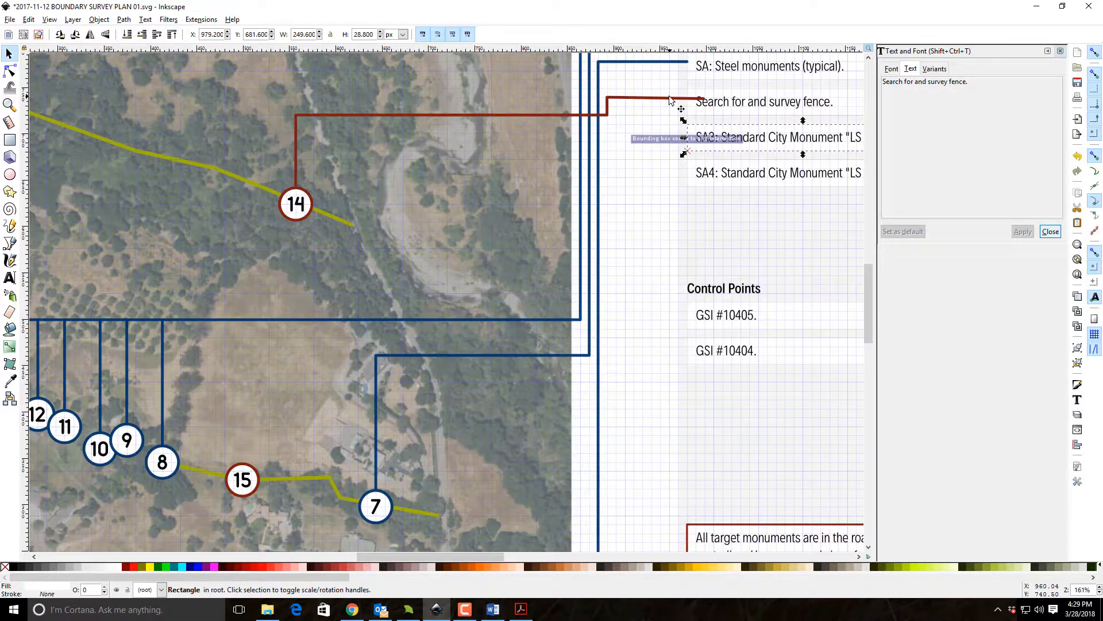
pyautogui.press('n')
pyautogui.moveTo(703, 100); pyautogui.dragTo(688, 99)
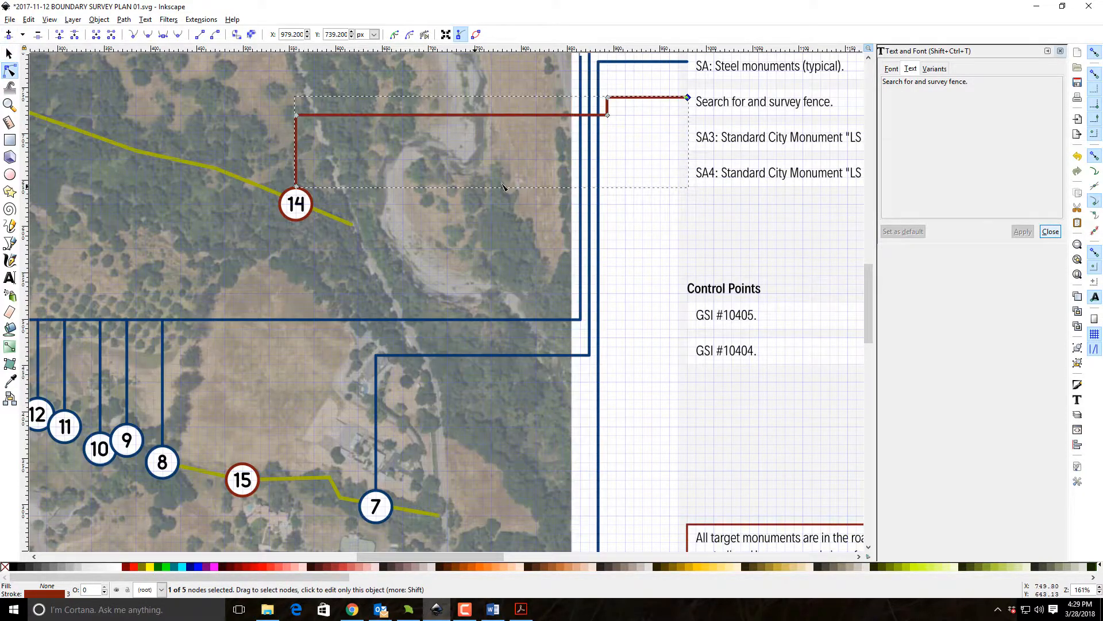
# Duplicate marker 14's red leader and place the copy so it ends at the edge of the SA3 description row.
pyautogui.click(17, 55)
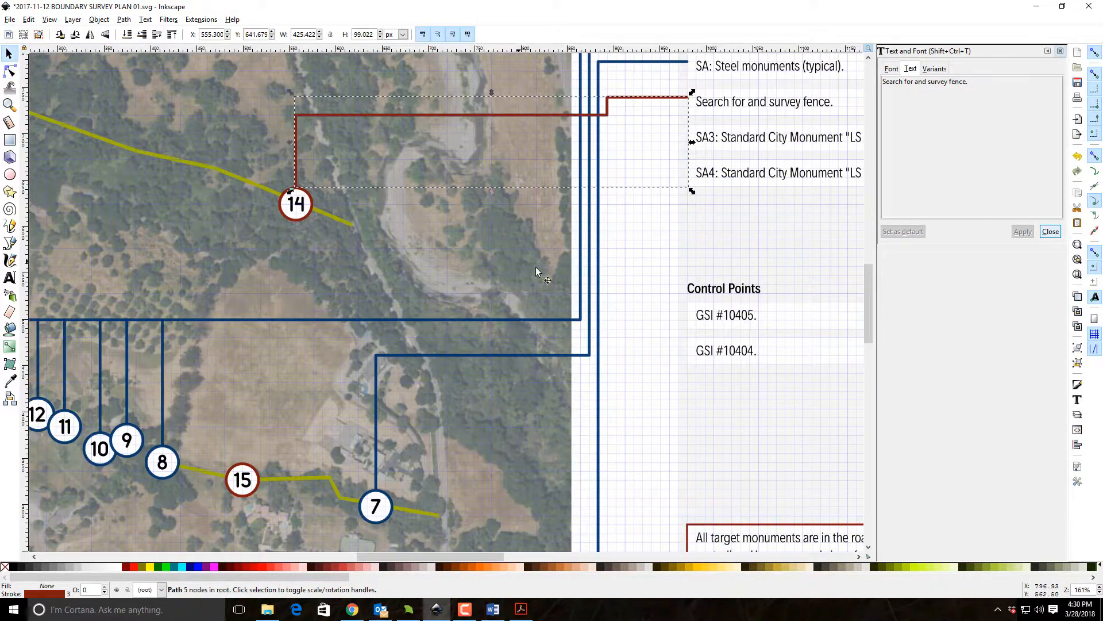
pyautogui.click(652, 243)
pyautogui.moveTo(646, 97); pyautogui.dragTo(661, 135)
pyautogui.click(617, 170)
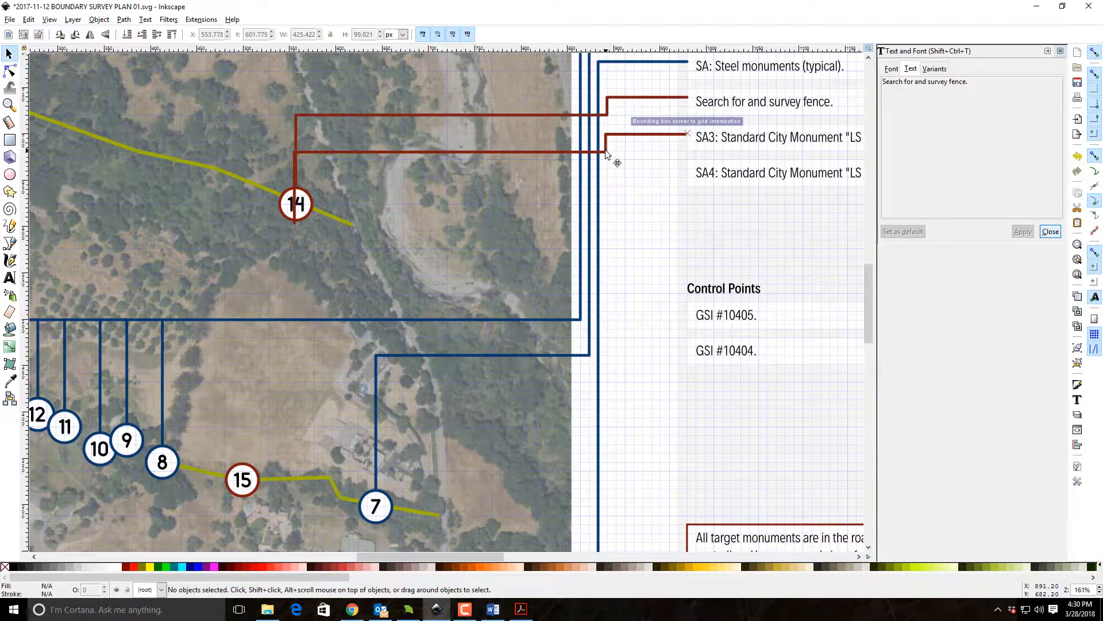
# Reroute the copied leader's corner and end nodes so it runs down, across horizontally and drops vertically onto marker 15.
pyautogui.doubleClick(605, 150)
pyautogui.moveTo(605, 150); pyautogui.dragTo(607, 444)
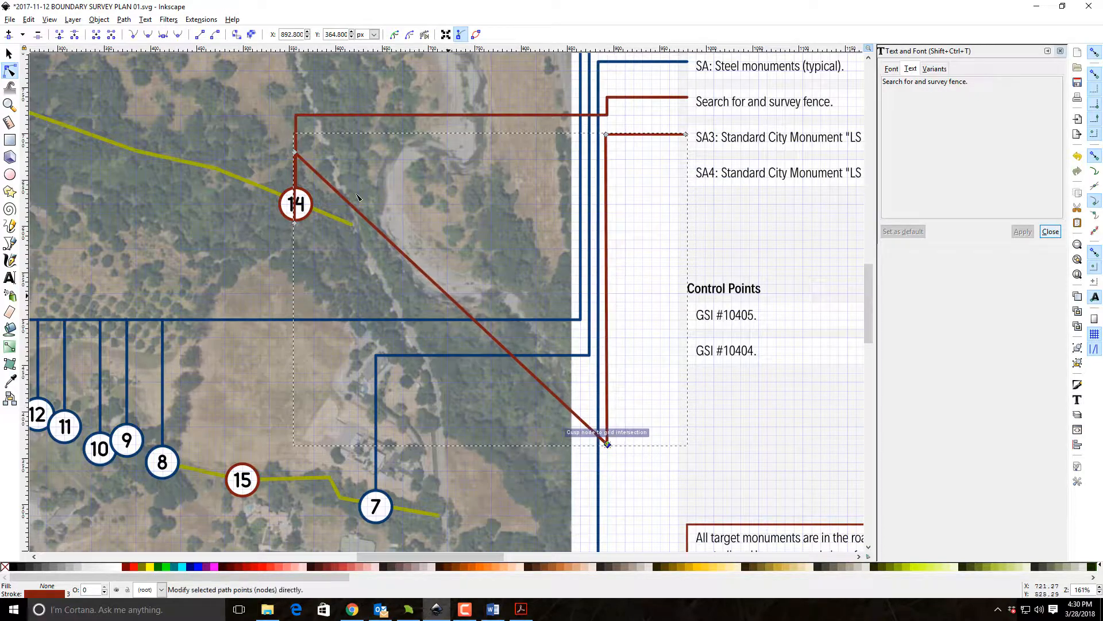
pyautogui.scroll(-6, 433, 281)
pyautogui.scroll(5, 303, 200)
pyautogui.moveTo(301, 197); pyautogui.dragTo(243, 440)
pyautogui.moveTo(296, 129); pyautogui.dragTo(242, 421)
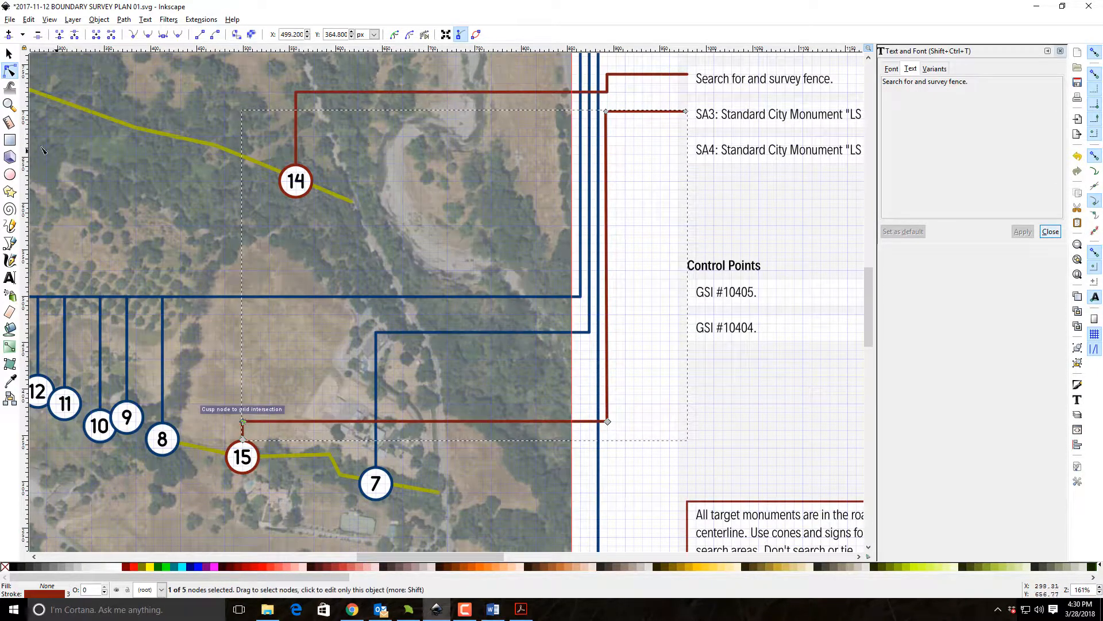
pyautogui.click(9, 53)
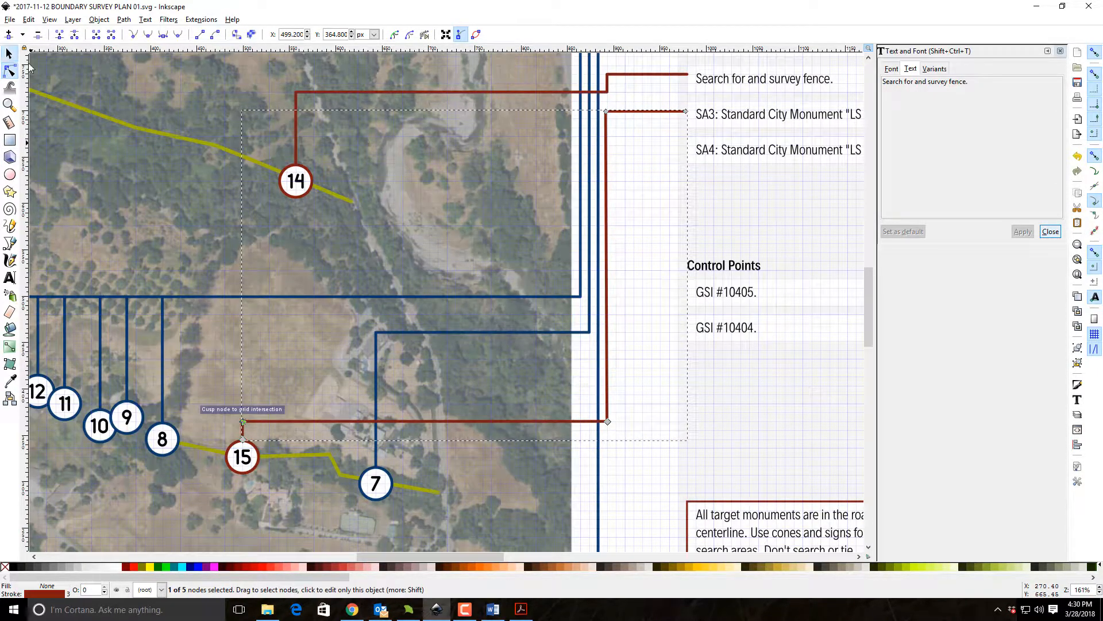
pyautogui.click(648, 240)
# Replace the SA3 description text with "Survey gully.".
pyautogui.moveTo(804, 248); pyautogui.dragTo(672, 365)
pyautogui.click(611, 227)
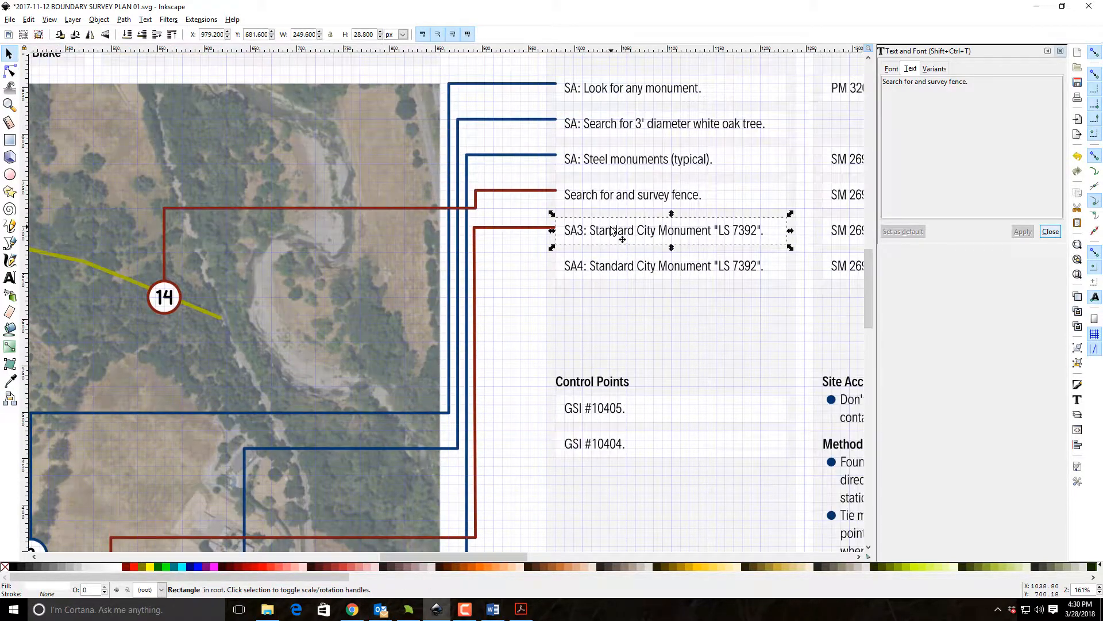
pyautogui.click(686, 233)
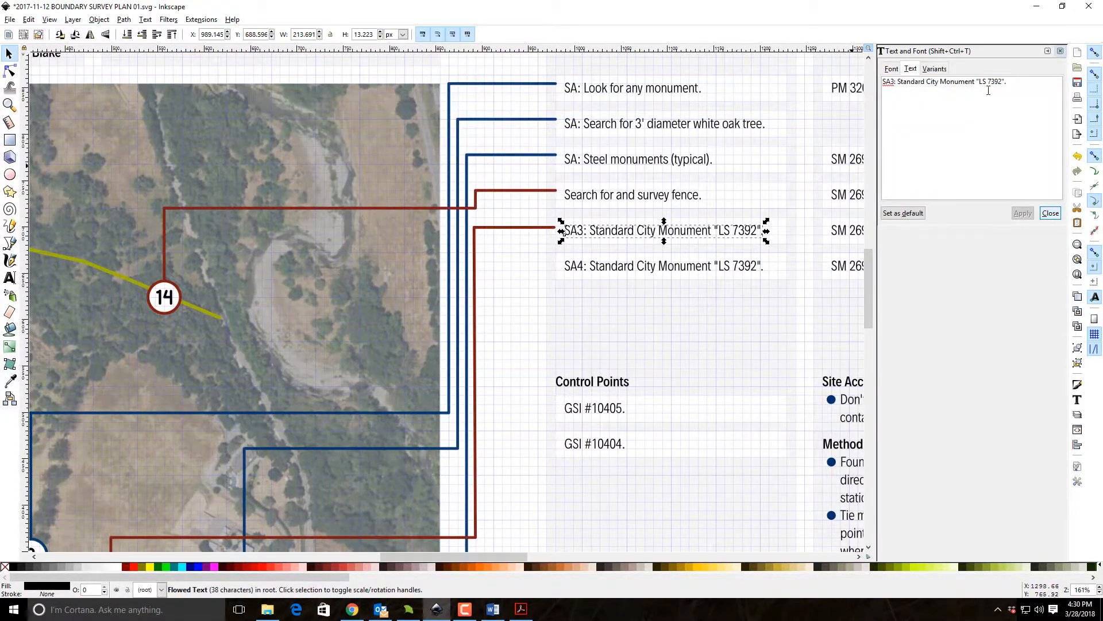
pyautogui.moveTo(1013, 86); pyautogui.dragTo(745, 66)
pyautogui.write('Sur')
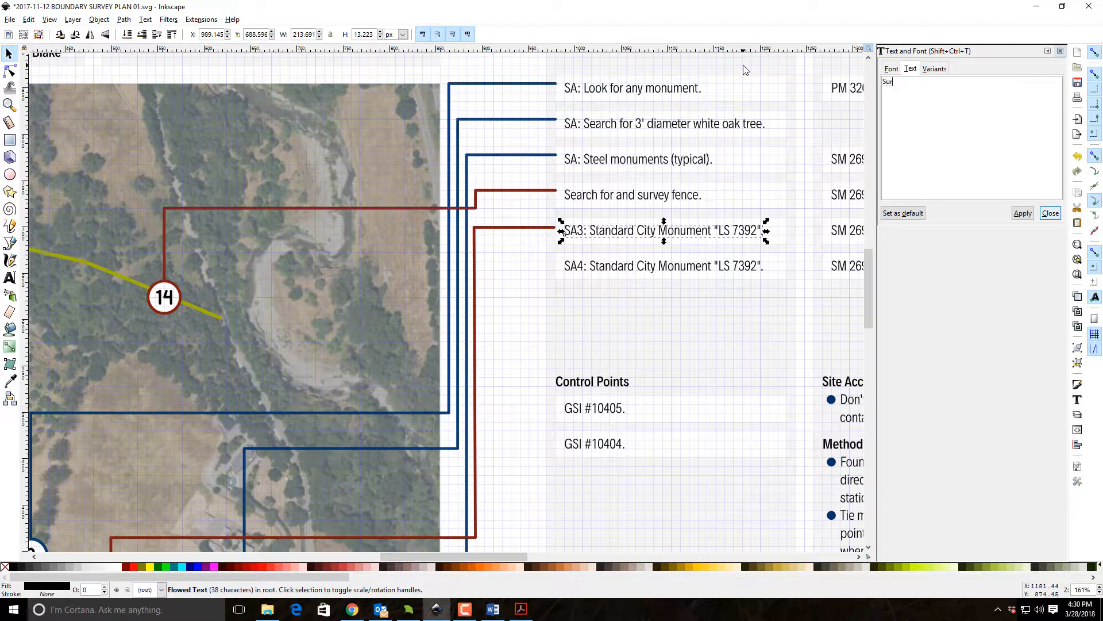
pyautogui.write('vey gully.')
pyautogui.click(1022, 213)
pyautogui.click(525, 289)
# Delete the SA4 description text together with its white row rectangle.
pyautogui.scroll(-4, 468, 305)
pyautogui.moveTo(491, 350); pyautogui.dragTo(545, 330)
pyautogui.moveTo(586, 181); pyautogui.dragTo(488, 189)
pyautogui.moveTo(474, 143); pyautogui.dragTo(755, 206)
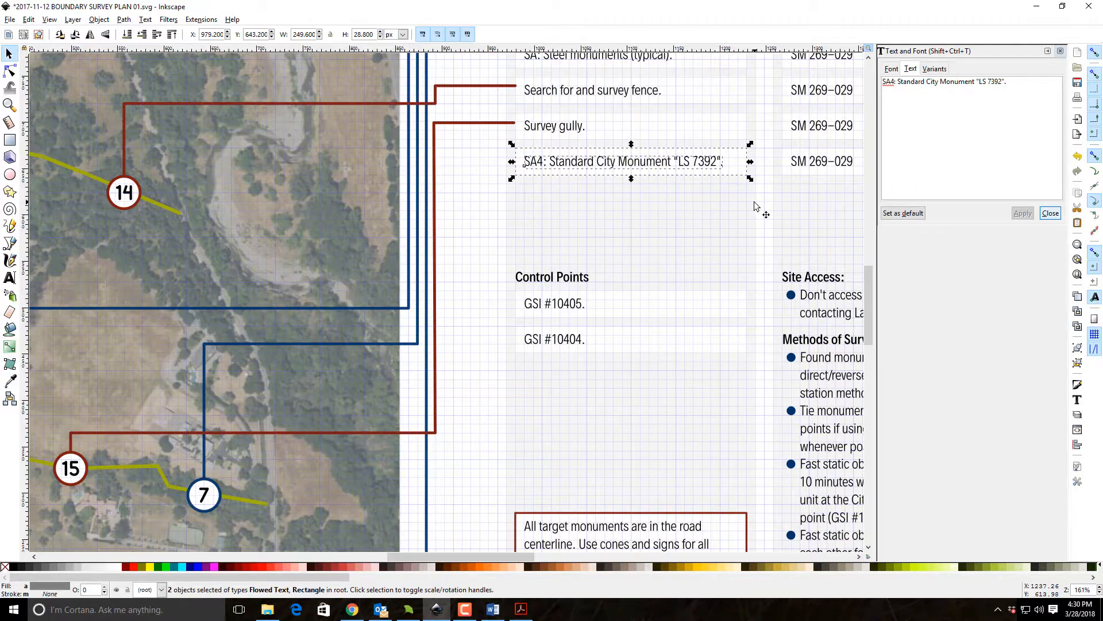
pyautogui.press('Delete')
pyautogui.scroll(-4, 649, 158)
pyautogui.hscroll(-1, 455, 331)
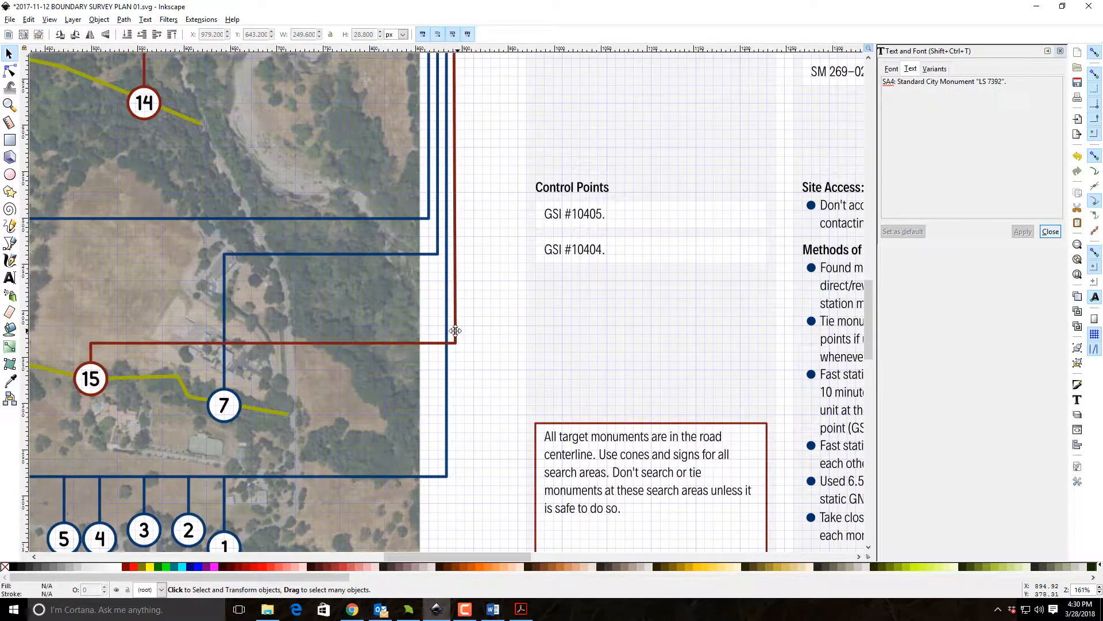
pyautogui.moveTo(454, 156); pyautogui.dragTo(658, 275)
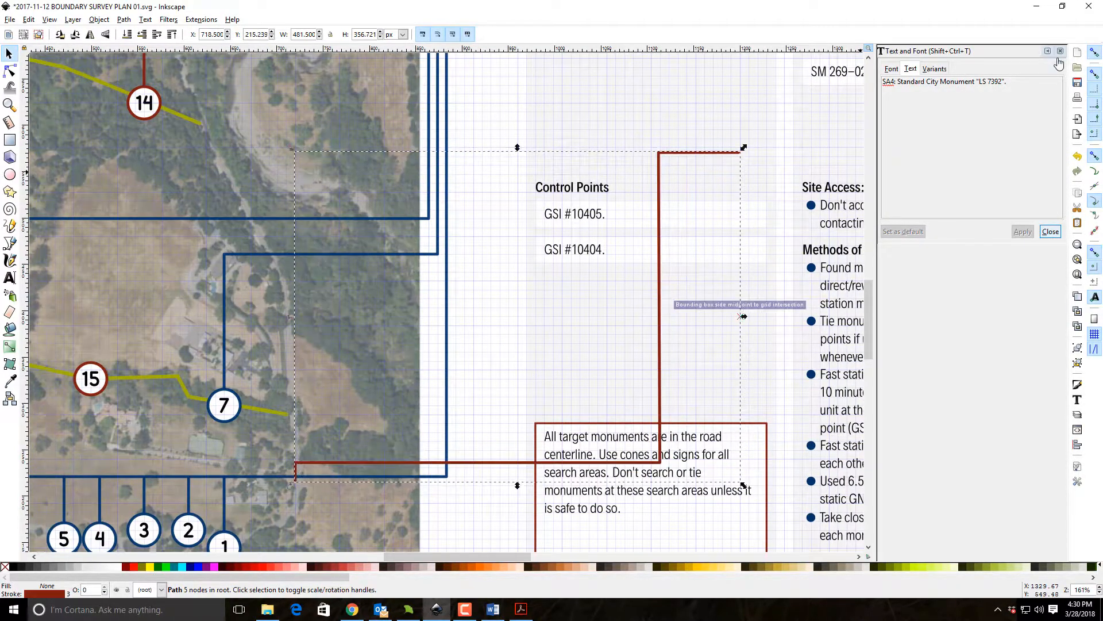
pyautogui.hotkey('ctrl', 'z')
pyautogui.click(500, 183)
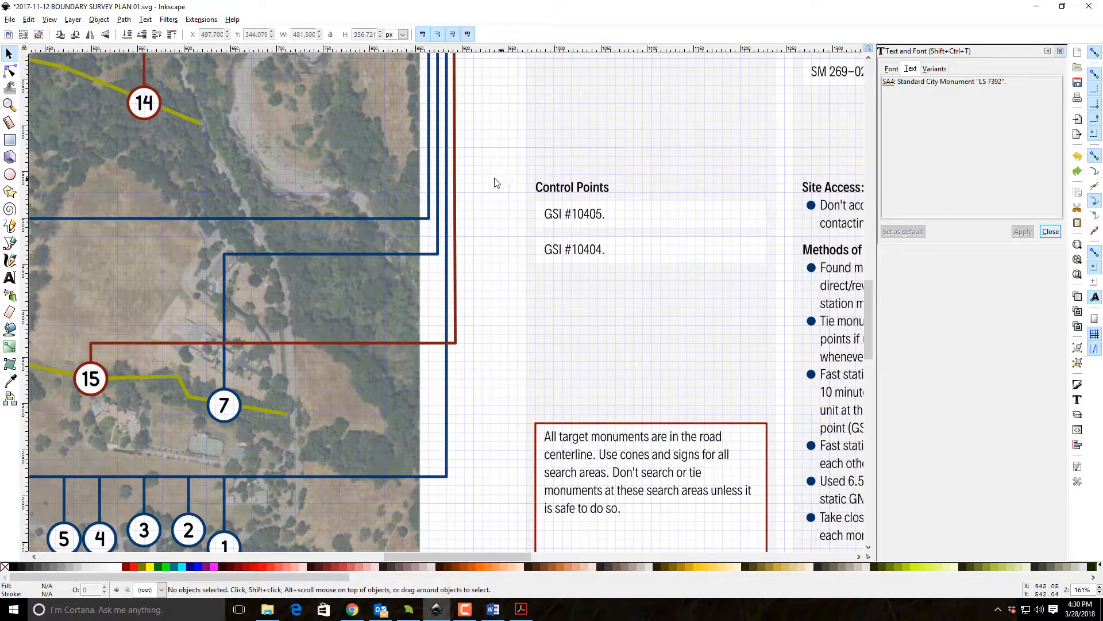
# Delete the Control Points heading with its two GSI text entries and save the document.
pyautogui.moveTo(493, 180); pyautogui.dragTo(745, 303)
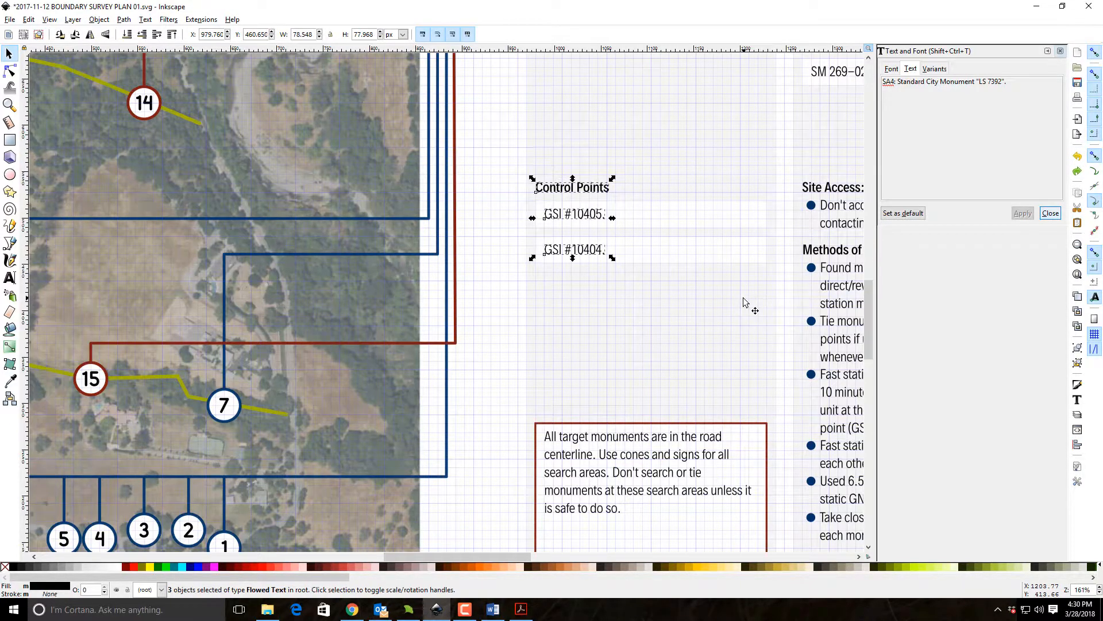
pyautogui.press('Delete')
pyautogui.moveTo(827, 173)
pyautogui.mouseDown()
pyautogui.moveTo(549, 172)
pyautogui.moveTo(438, 303)
pyautogui.mouseUp()
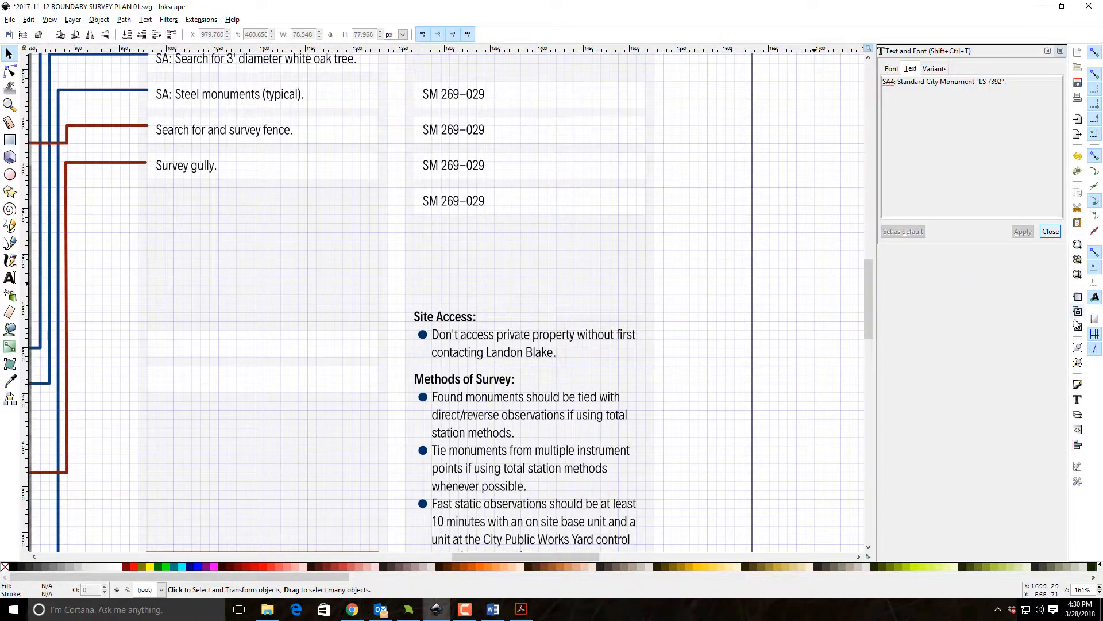
pyautogui.click(1078, 274)
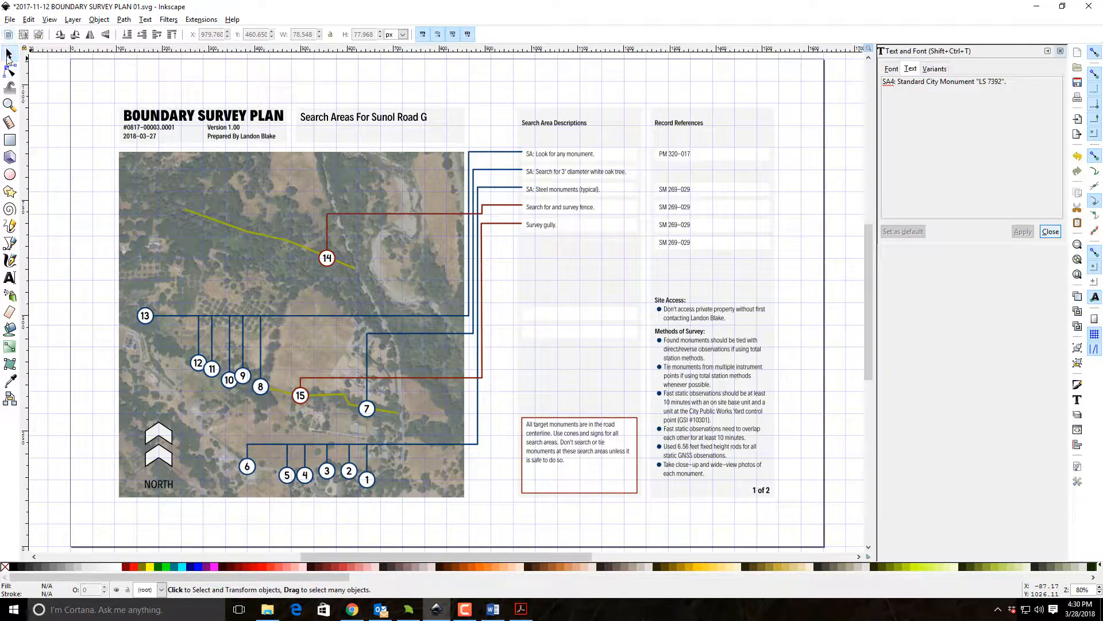
pyautogui.click(9, 19)
pyautogui.click(25, 95)
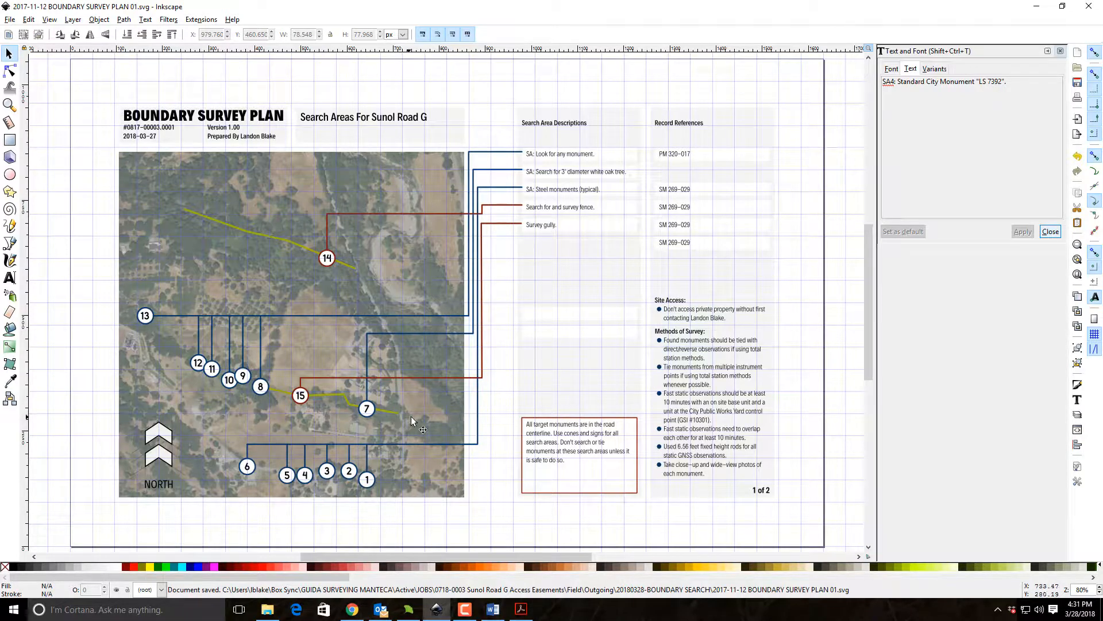
# Insert "off of G Road" after "private property" in the Site Access bullet text.
pyautogui.click(9, 104)
pyautogui.moveTo(633, 293); pyautogui.dragTo(806, 511)
pyautogui.moveTo(492, 318); pyautogui.dragTo(630, 434)
pyautogui.click(9, 53)
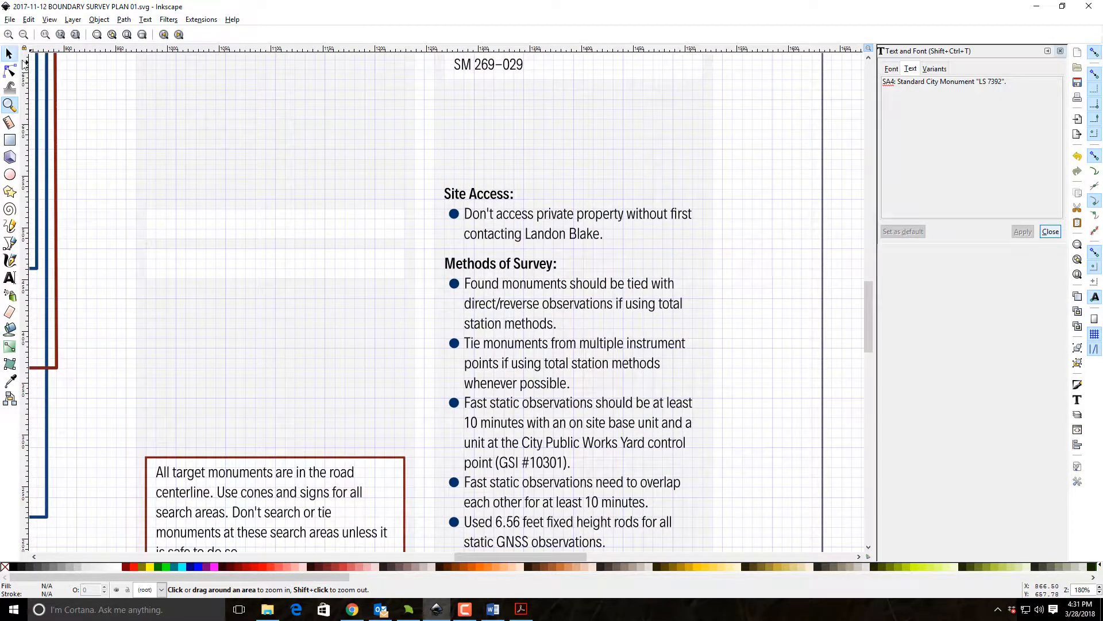
pyautogui.click(543, 222)
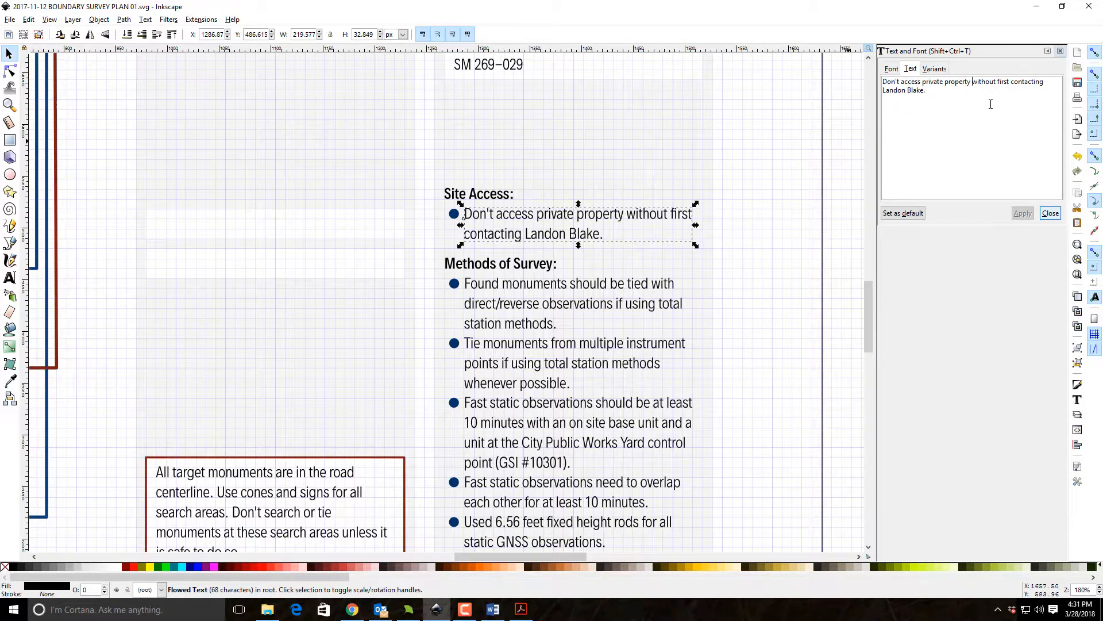
pyautogui.write('off of ')
pyautogui.write('G Rioad')
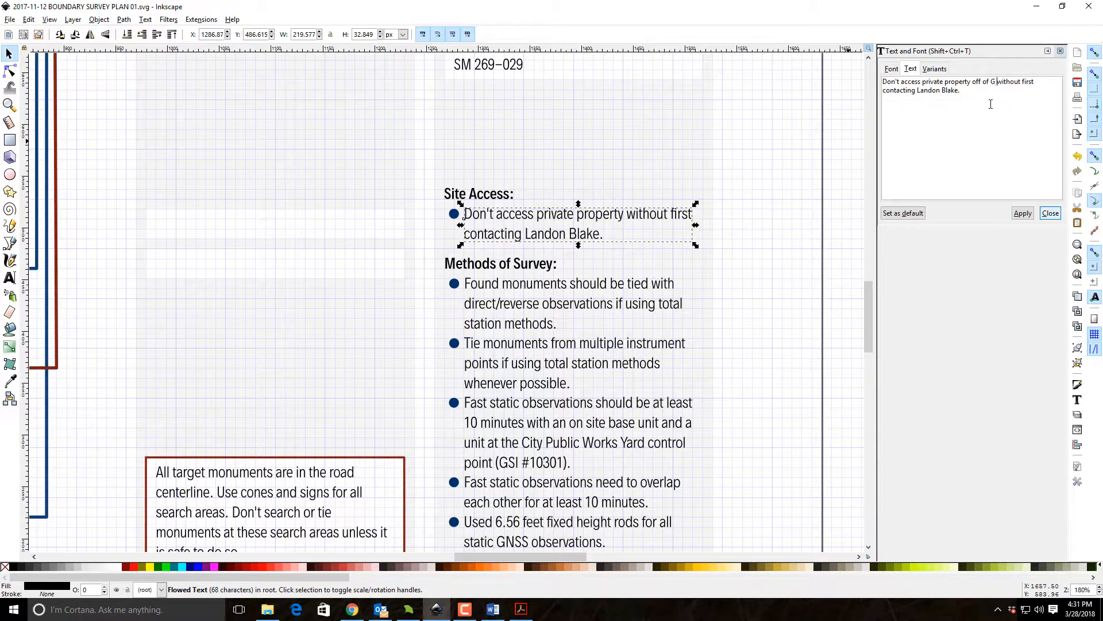
pyautogui.press('BackSpace')
pyautogui.press('BackSpace')
pyautogui.press('BackSpace')
pyautogui.write('oad')
pyautogui.click(1023, 213)
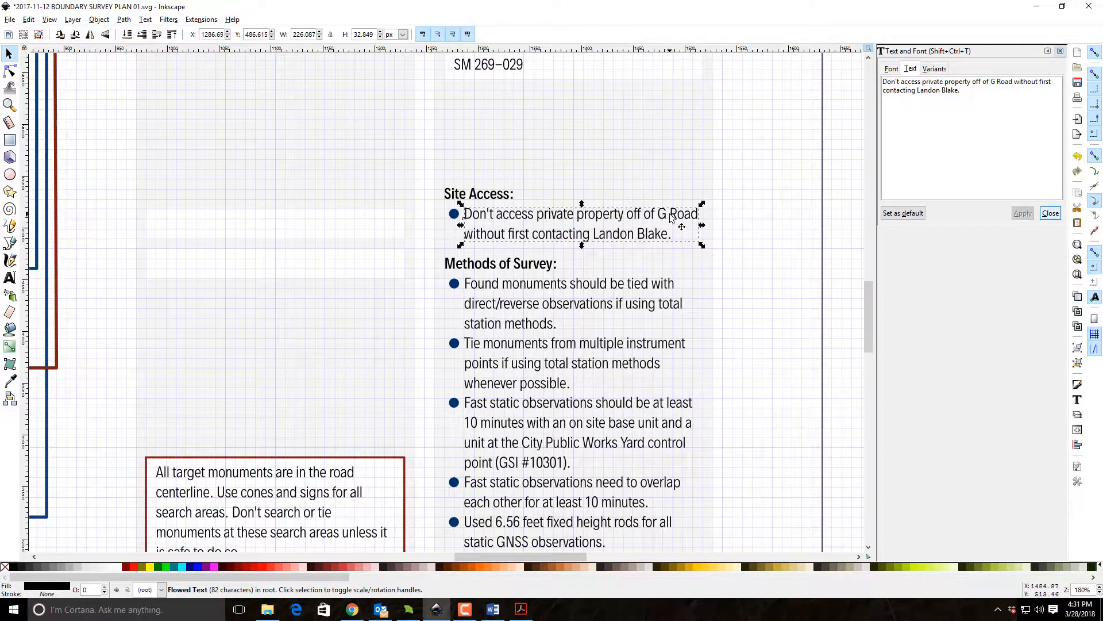
# Shorten the first fast static bullet to "Fast static observations should be at least 10 minutes with an on site base unit.".
pyautogui.scroll(-2, 672, 219)
pyautogui.scroll(-6, 678, 205)
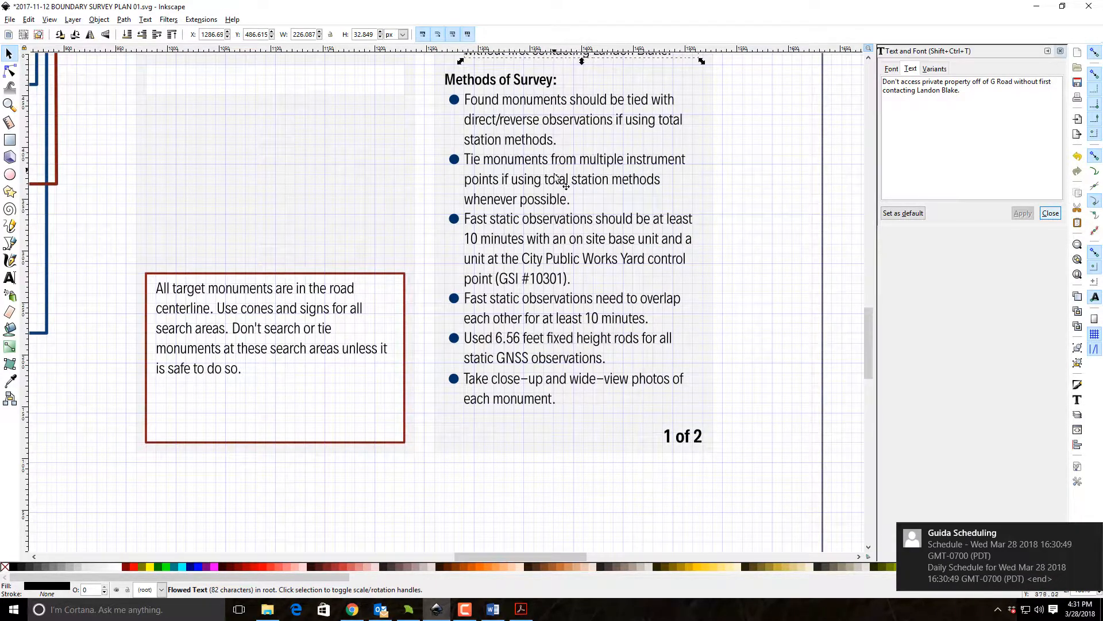
pyautogui.click(572, 247)
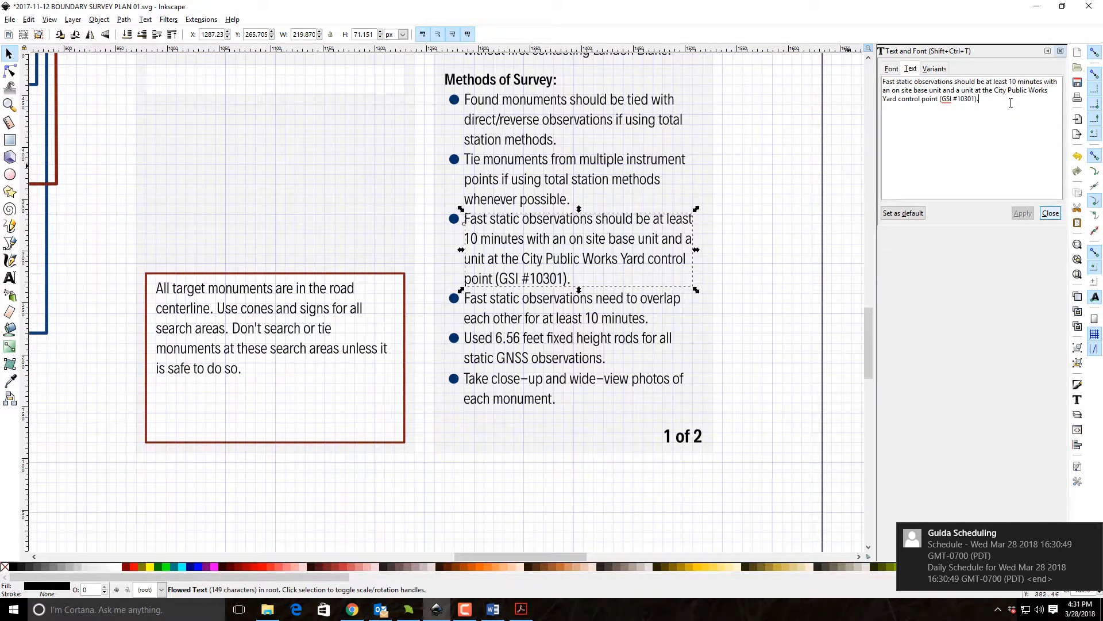
pyautogui.moveTo(996, 99); pyautogui.dragTo(942, 90)
pyautogui.press('BackSpace')
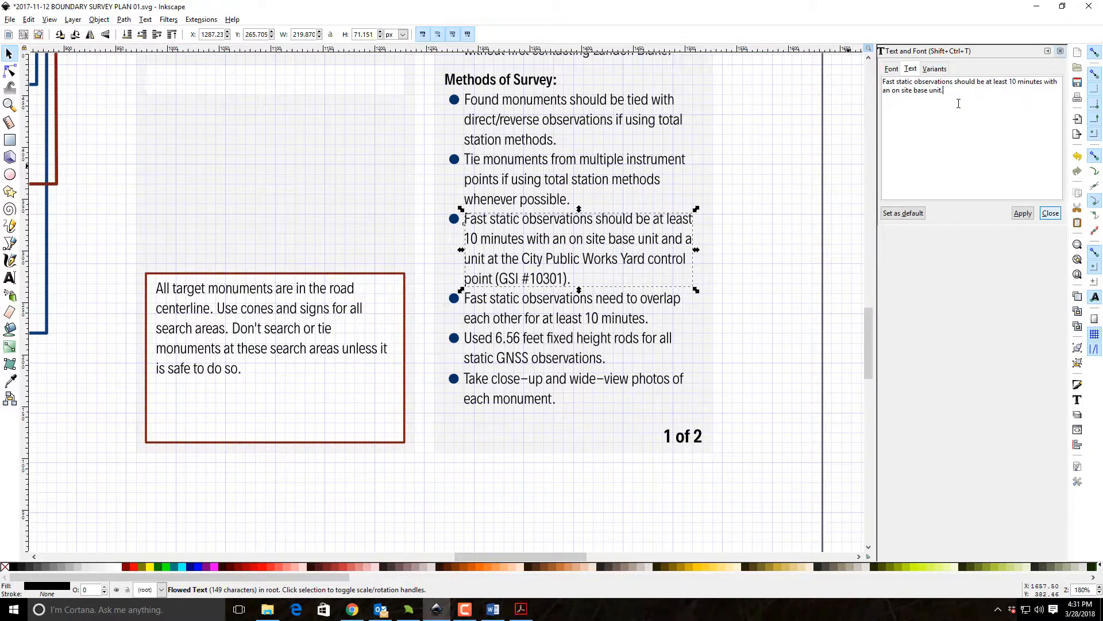
pyautogui.click(1022, 213)
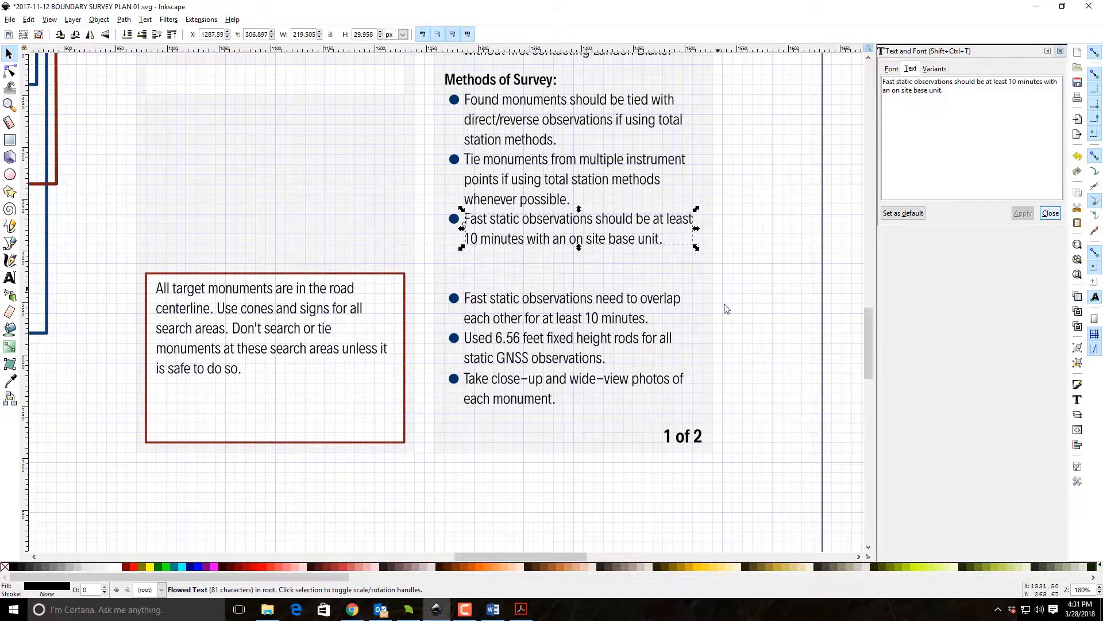
# Move the last three Methods of Survey bullets and their texts up to close the gap below the shortened bullet.
pyautogui.click(846, 384)
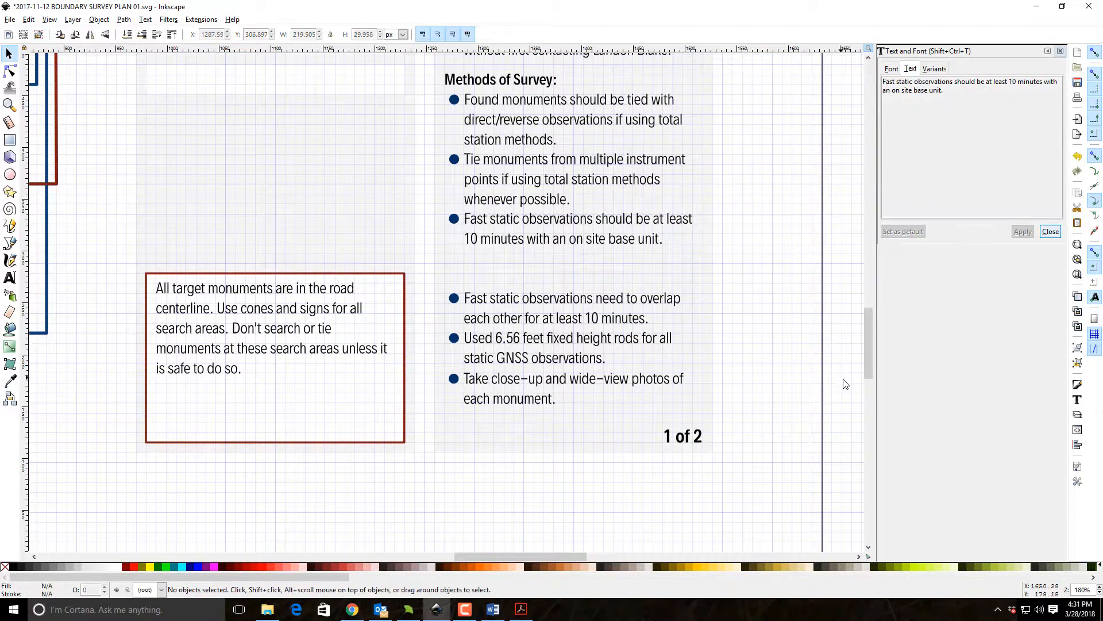
pyautogui.moveTo(831, 423); pyautogui.dragTo(432, 270)
pyautogui.moveTo(475, 300); pyautogui.dragTo(476, 264)
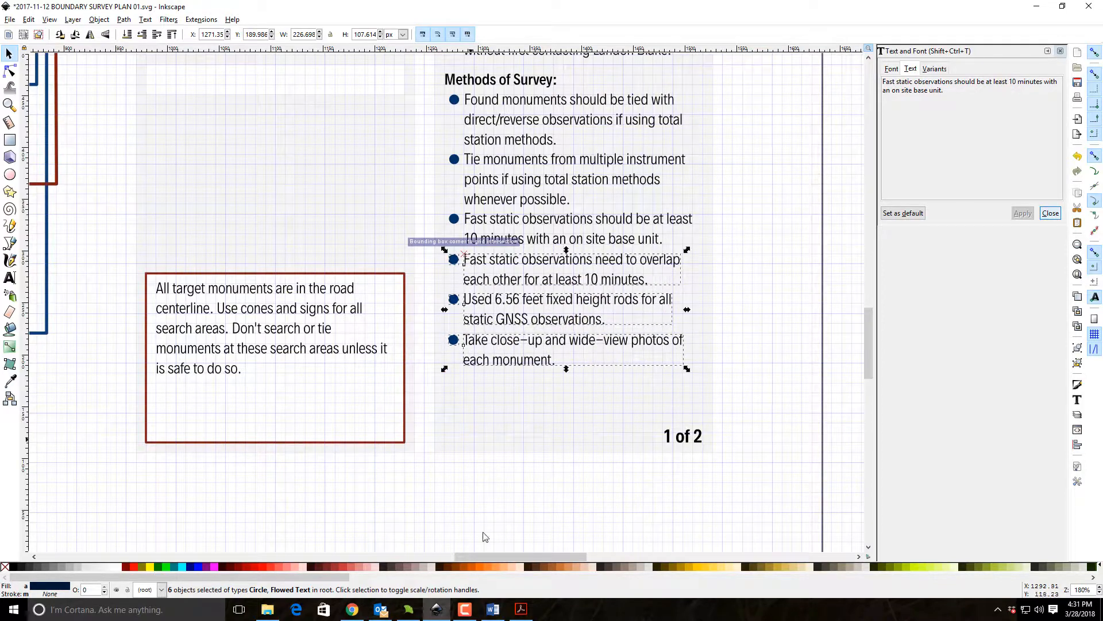
pyautogui.click(538, 512)
# Delete the red-bordered box and its note about target monuments in the road centerline.
pyautogui.moveTo(392, 468); pyautogui.dragTo(556, 389)
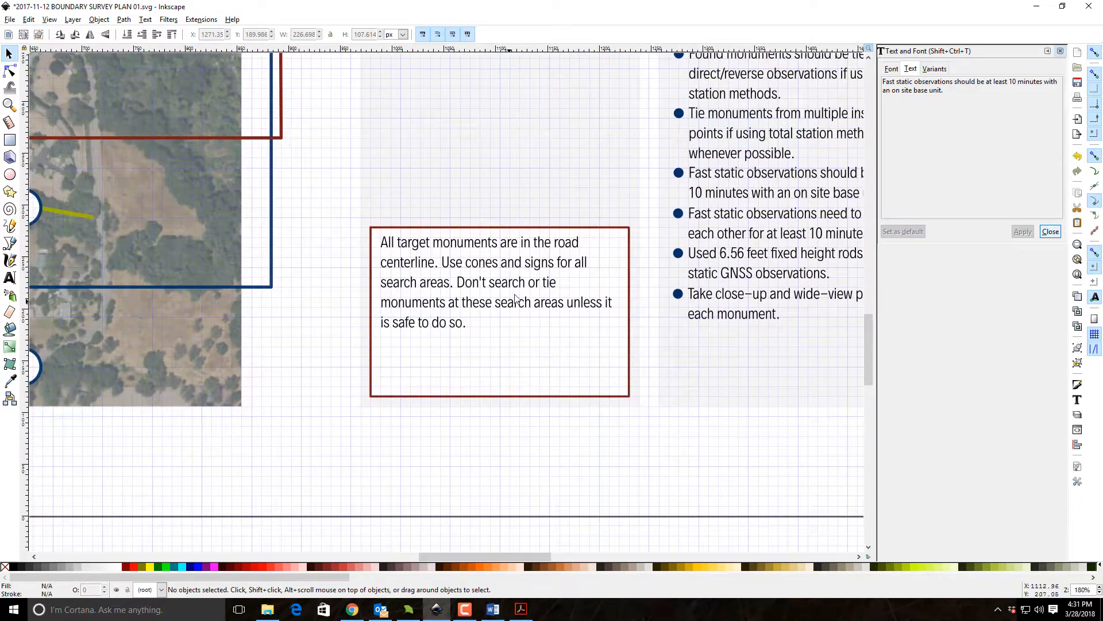
pyautogui.moveTo(341, 208); pyautogui.dragTo(648, 463)
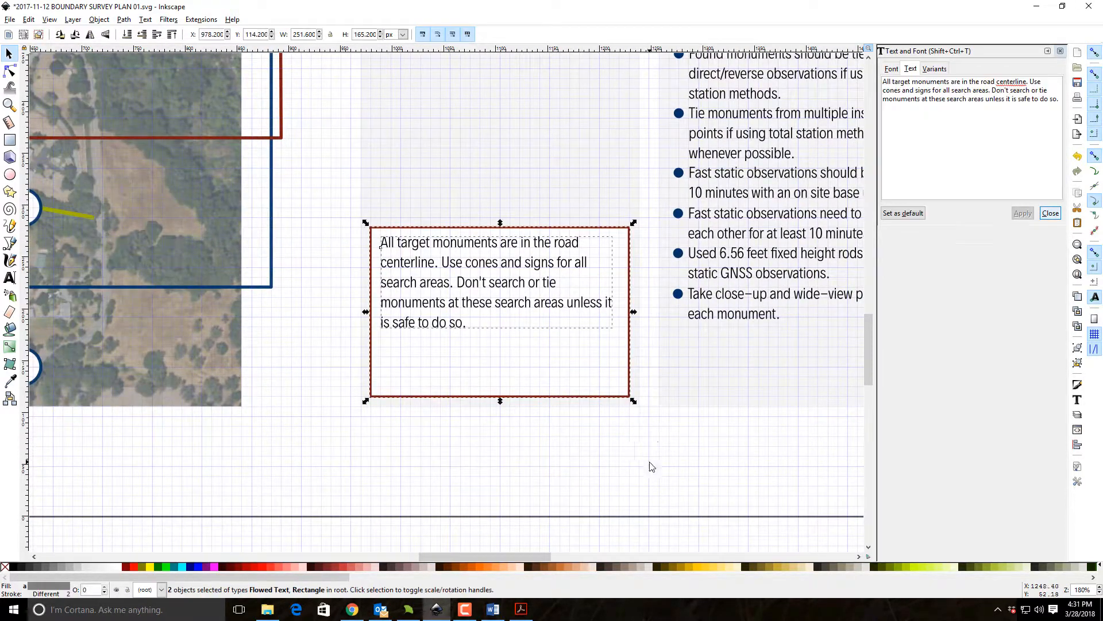
pyautogui.press('Delete')
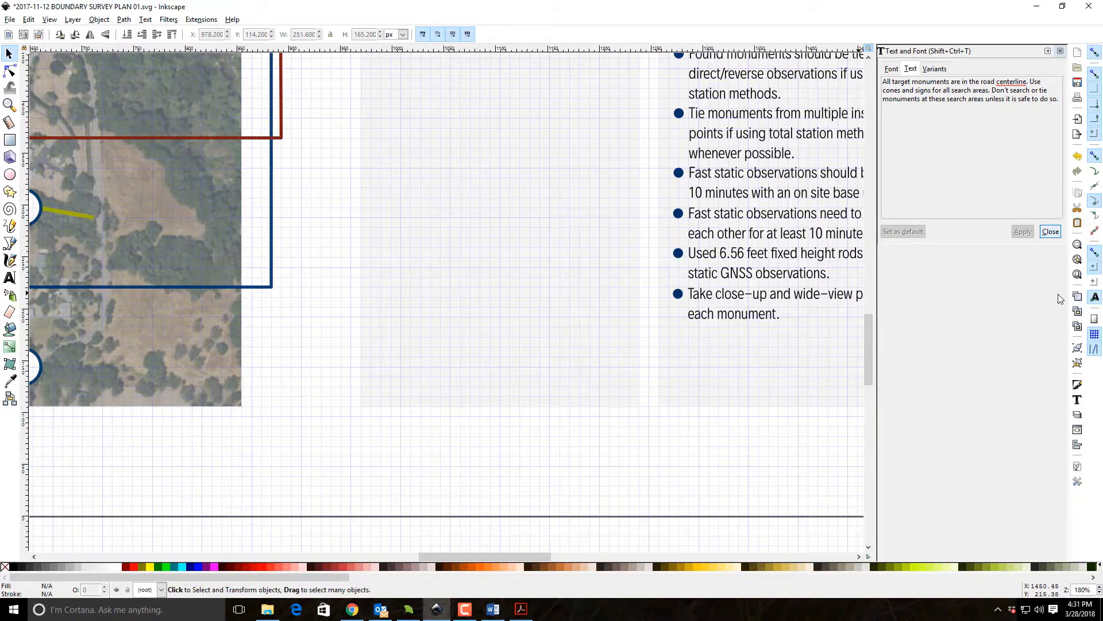
pyautogui.click(1077, 274)
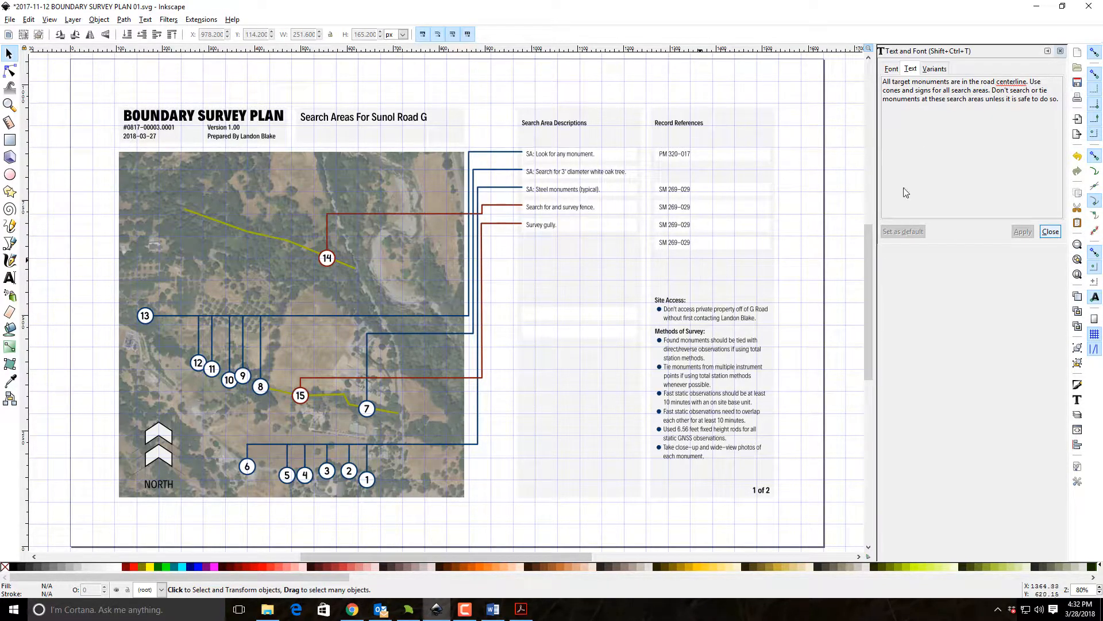
pyautogui.press('F10')
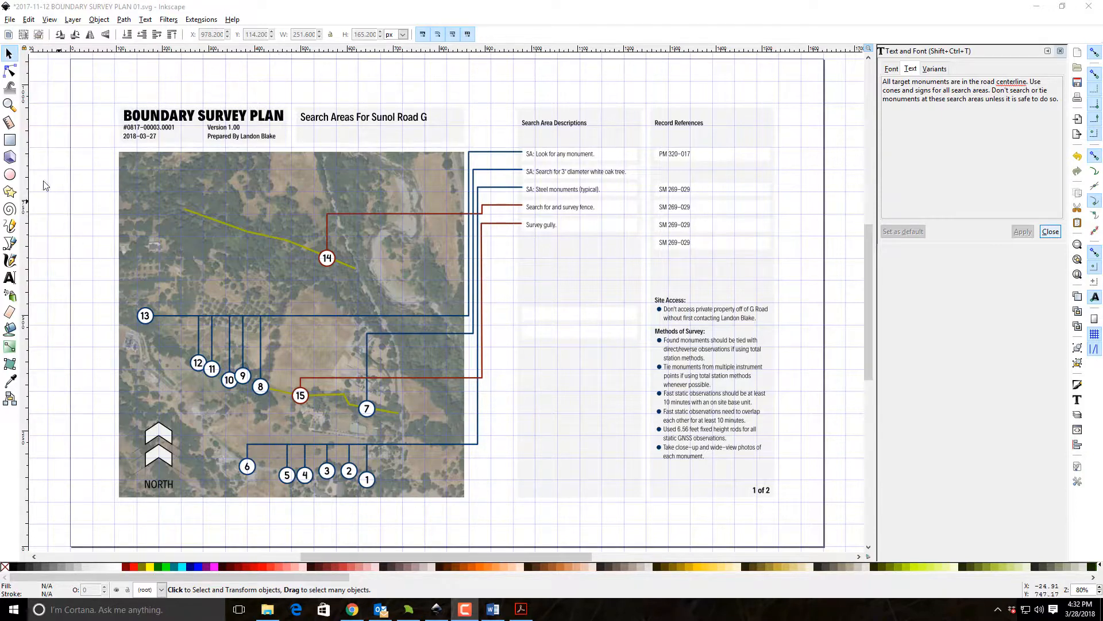
# Delete all four "SM 269-029" texts from the Record References column.
pyautogui.click(9, 104)
pyautogui.moveTo(499, 135); pyautogui.dragTo(792, 278)
pyautogui.click(8, 54)
pyautogui.click(486, 259)
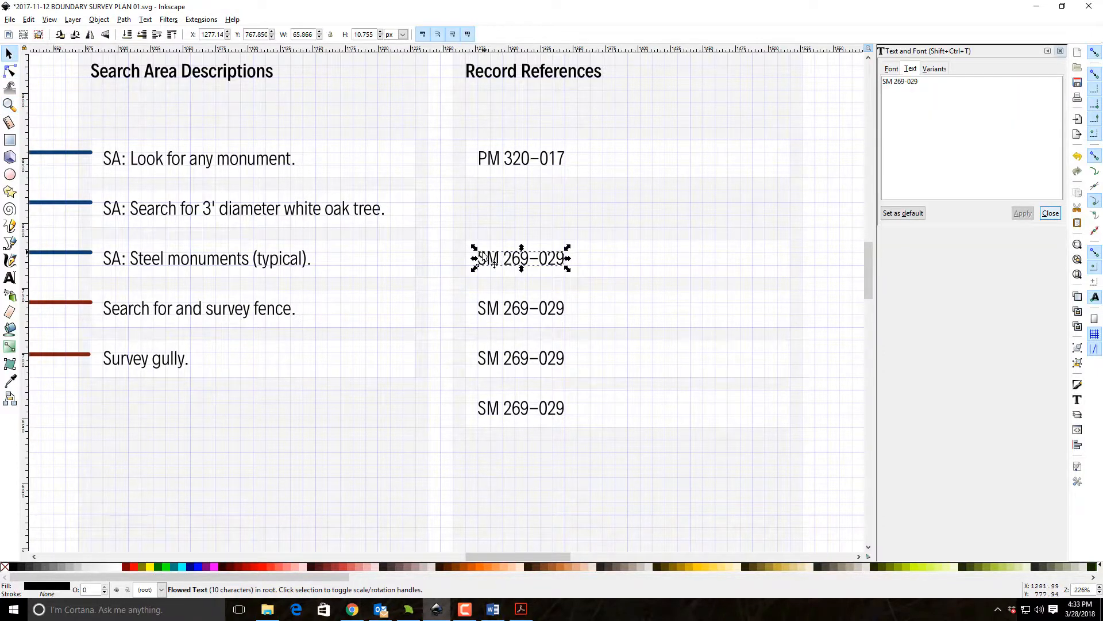
pyautogui.press('Delete')
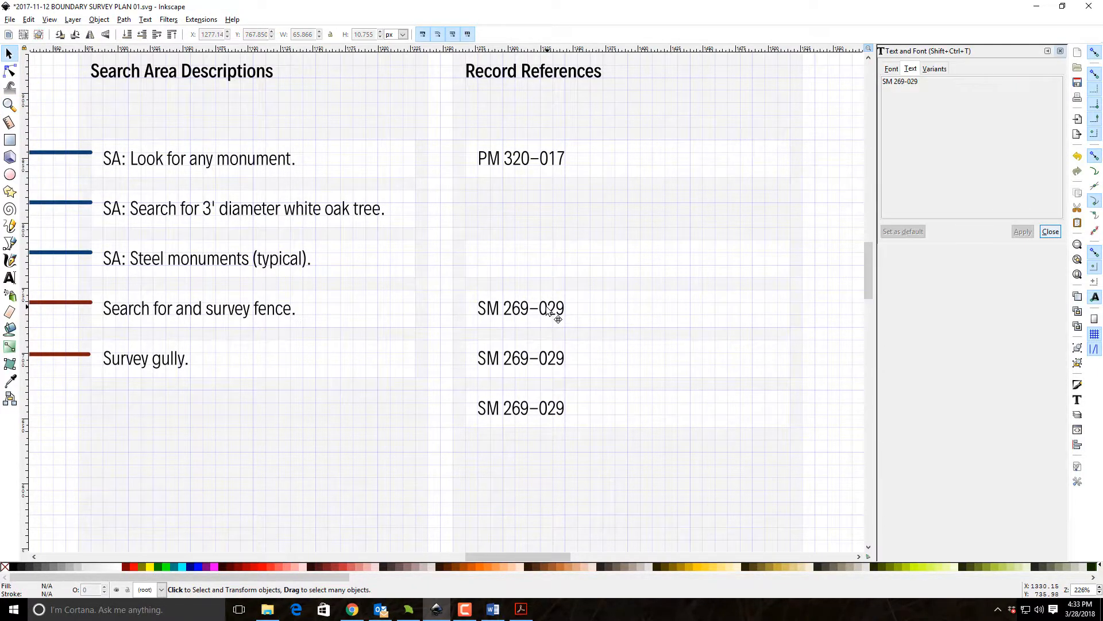
pyautogui.click(556, 312)
pyautogui.press('Delete')
pyautogui.click(557, 359)
pyautogui.press('Delete')
pyautogui.click(553, 407)
pyautogui.press('Delete')
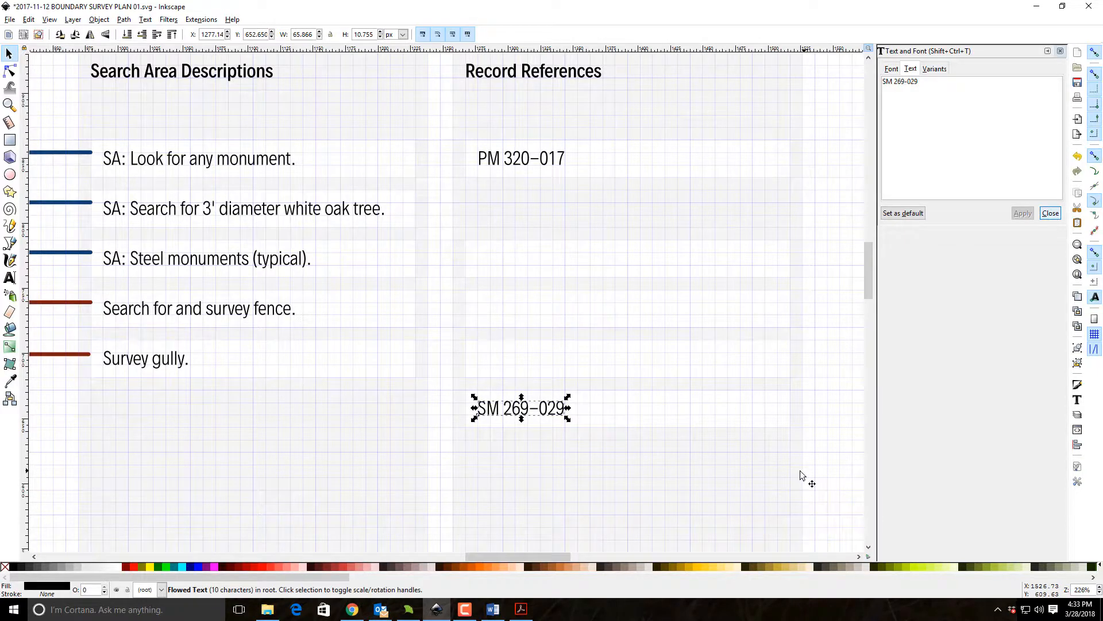
pyautogui.press('Delete')
pyautogui.click(636, 468)
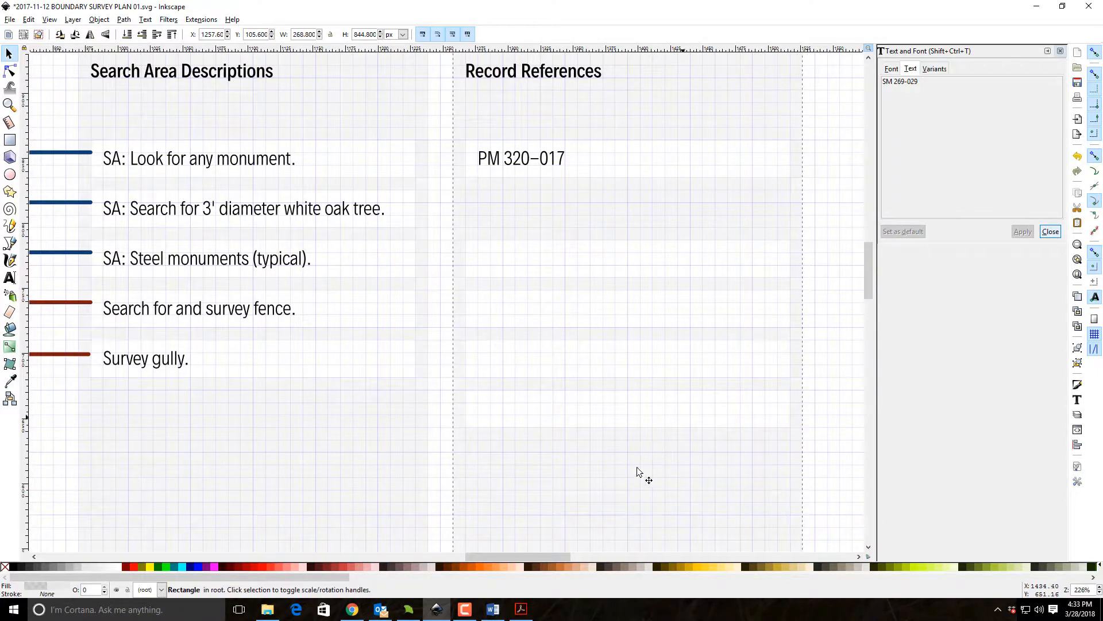
# Fill the Record References background with a darker gray and delete the empty white boxes below the PM 320-017 entry.
pyautogui.click(36, 567)
pyautogui.moveTo(857, 457); pyautogui.dragTo(450, 232)
pyautogui.press('Delete')
# Change the PM 320-017 entry under Record References to "PM 064-052" and close the text settings.
pyautogui.moveTo(839, 200); pyautogui.dragTo(416, 138)
pyautogui.moveTo(398, 242); pyautogui.dragTo(489, 257)
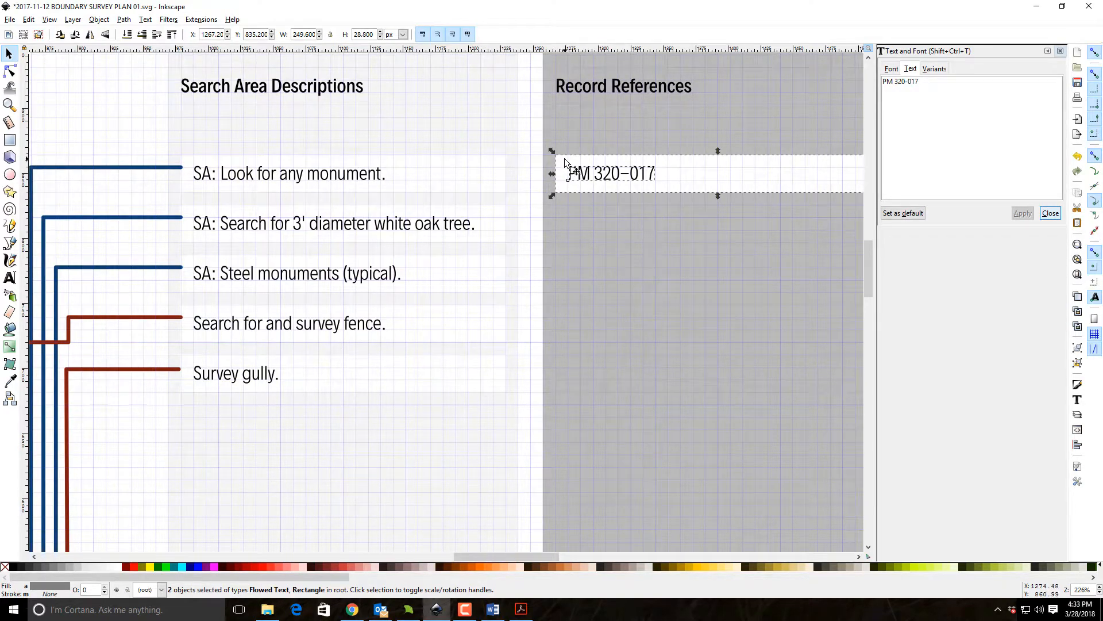
pyautogui.moveTo(246, 195)
pyautogui.mouseDown()
pyautogui.moveTo(517, 189)
pyautogui.moveTo(646, 264)
pyautogui.moveTo(764, 123)
pyautogui.moveTo(889, 64)
pyautogui.moveTo(321, 307)
pyautogui.moveTo(39, 504)
pyautogui.mouseUp()
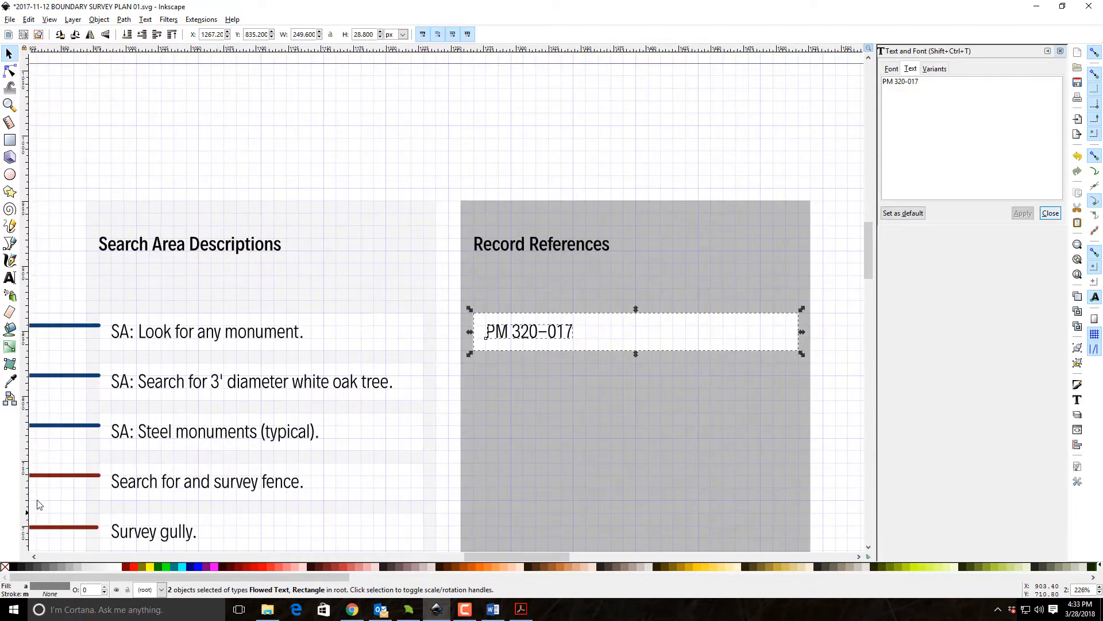
pyautogui.click(795, 158)
pyautogui.click(546, 343)
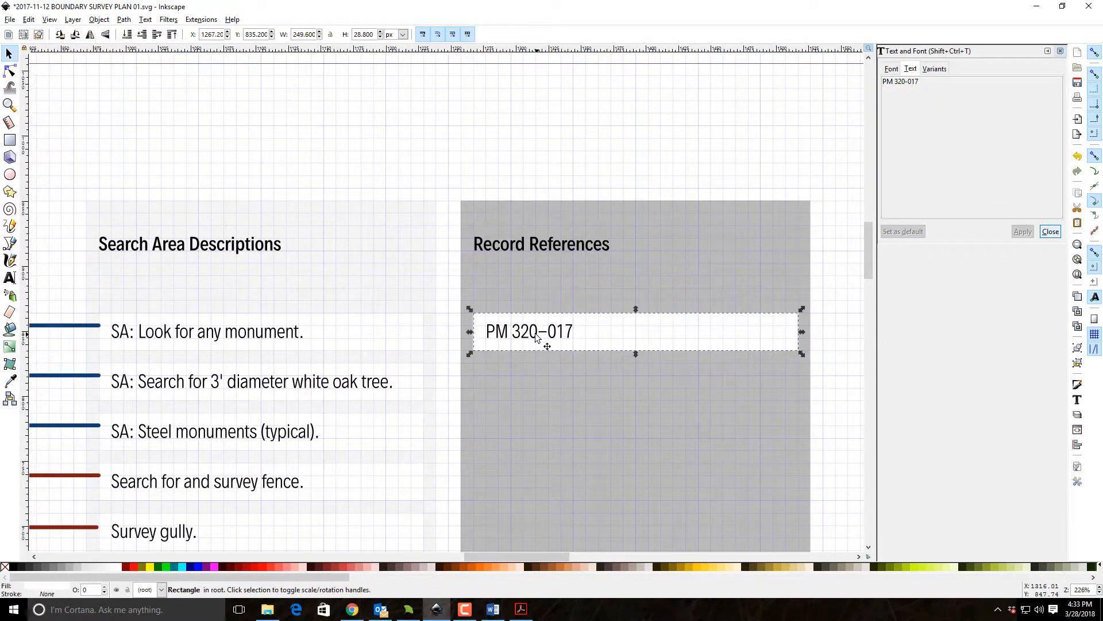
pyautogui.click(534, 336)
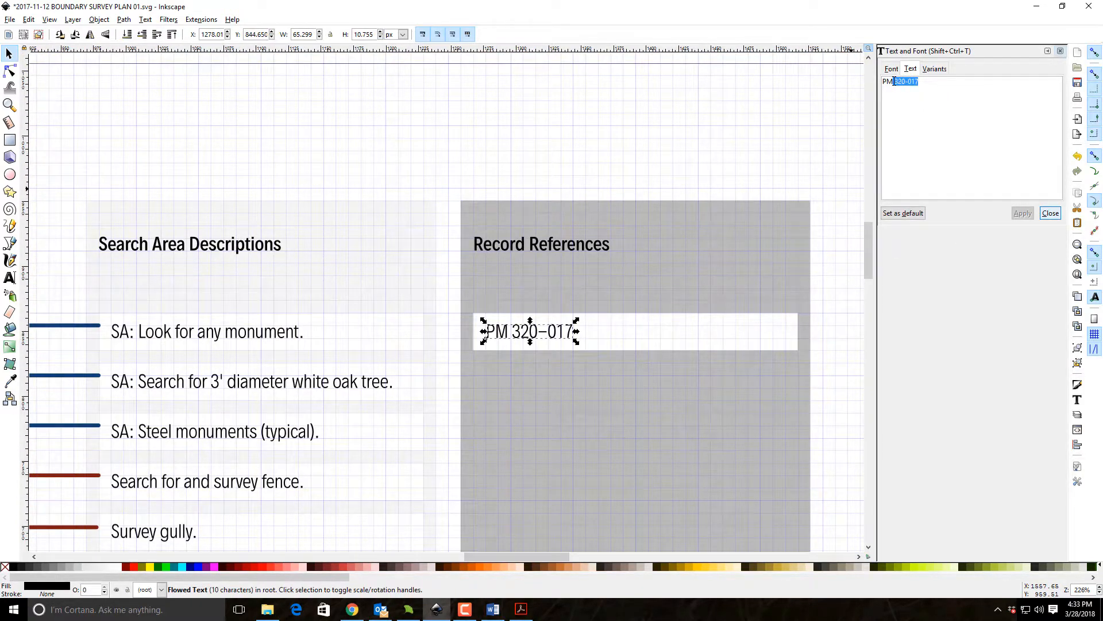
pyautogui.press('BackSpace')
pyautogui.click(1026, 213)
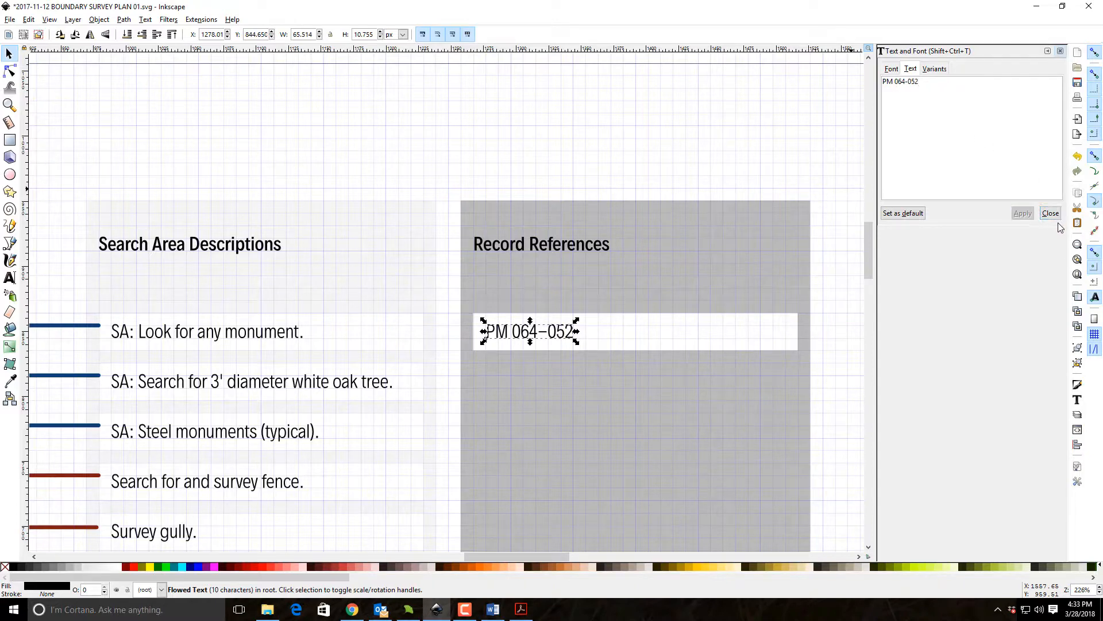
pyautogui.click(1050, 213)
# Fill the Record References background rectangle with 20% Gray and deselect it.
pyautogui.click(838, 258)
pyautogui.click(800, 253)
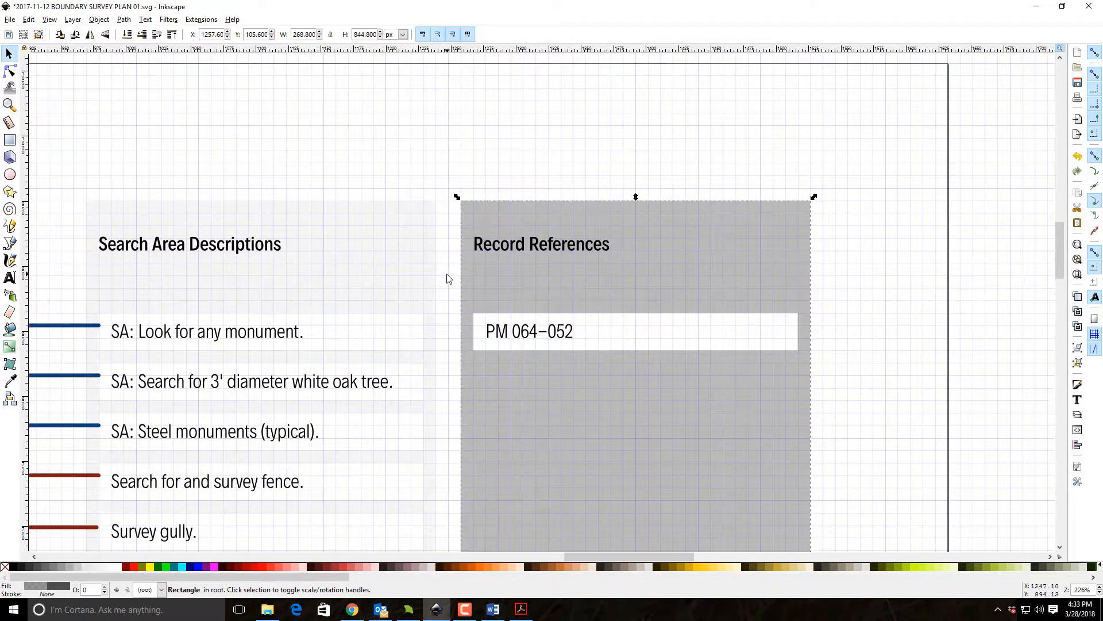
pyautogui.scroll(-5, 450, 279)
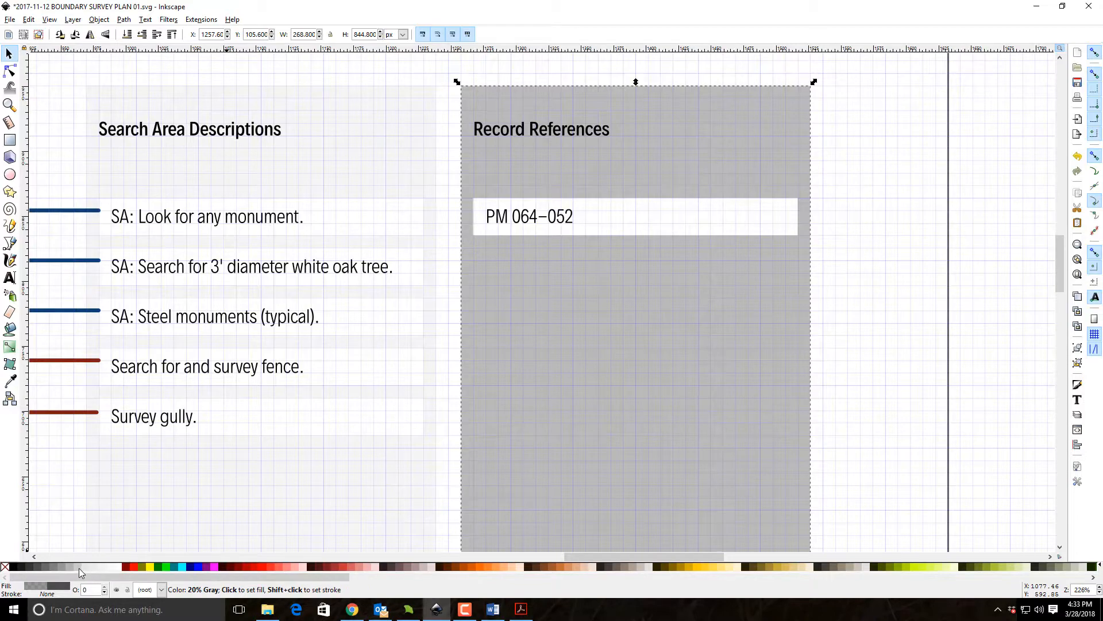
pyautogui.click(78, 567)
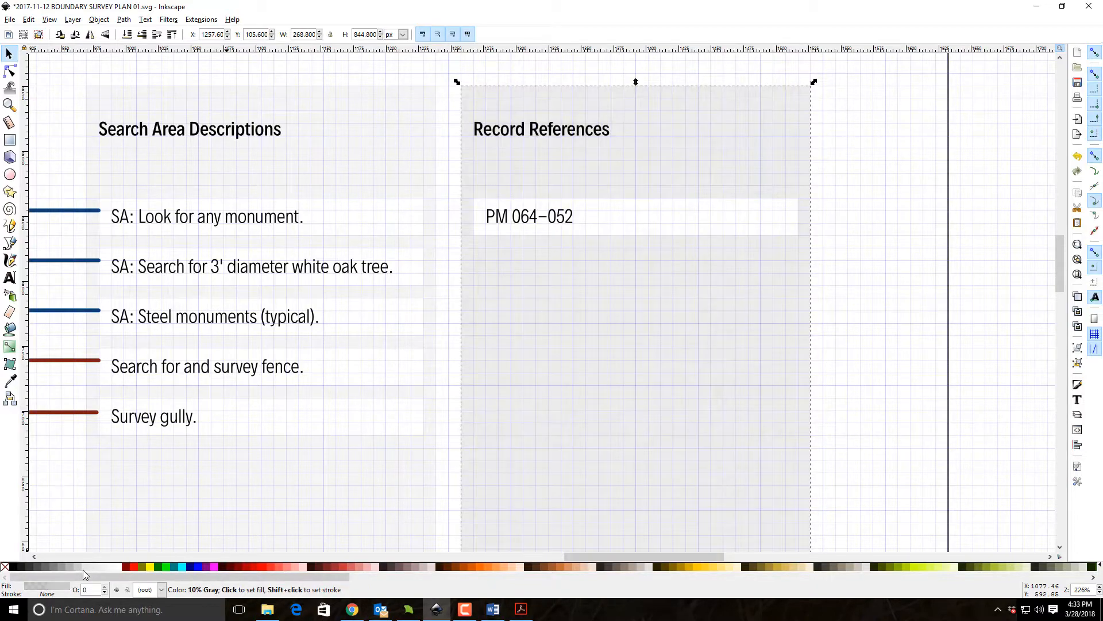
pyautogui.click(913, 394)
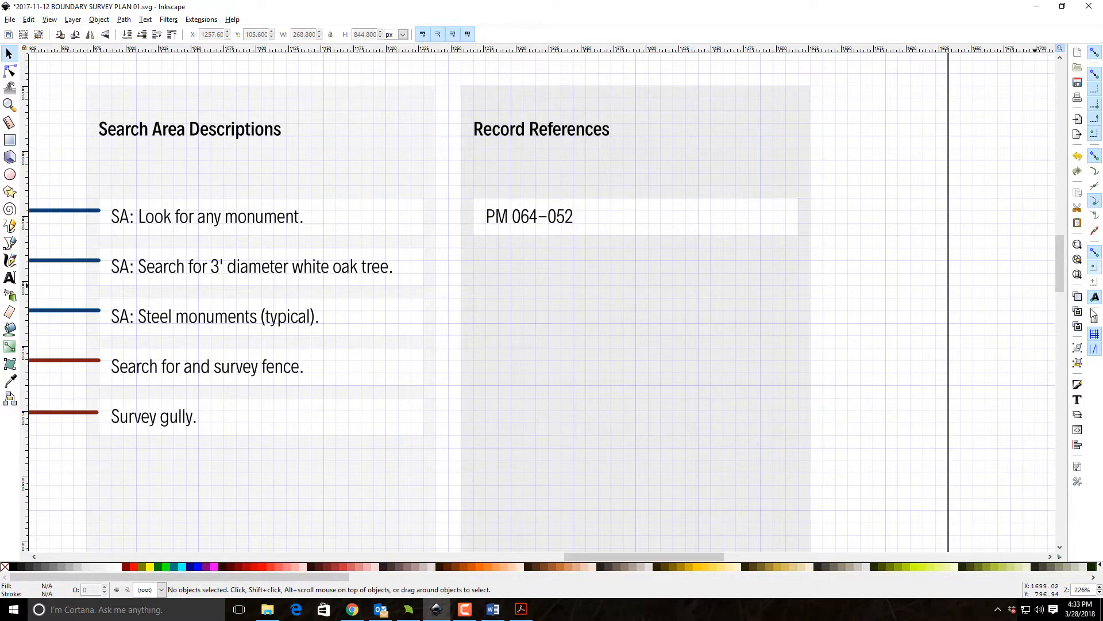
# Save the edited survey plan to its existing SVG file.
pyautogui.click(1078, 275)
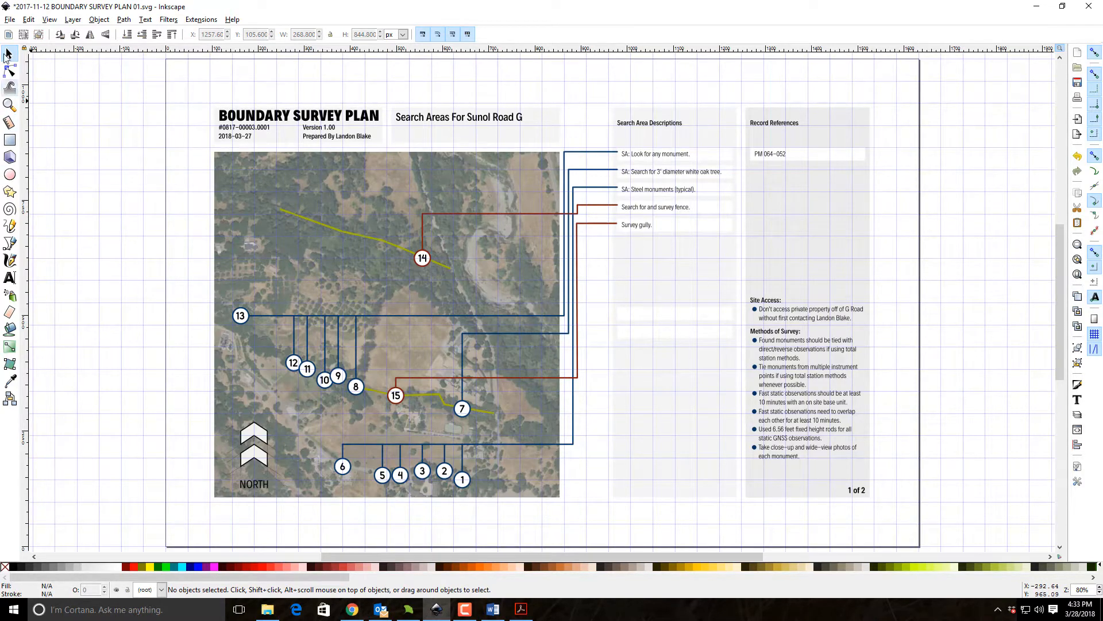
pyautogui.click(10, 19)
pyautogui.click(40, 96)
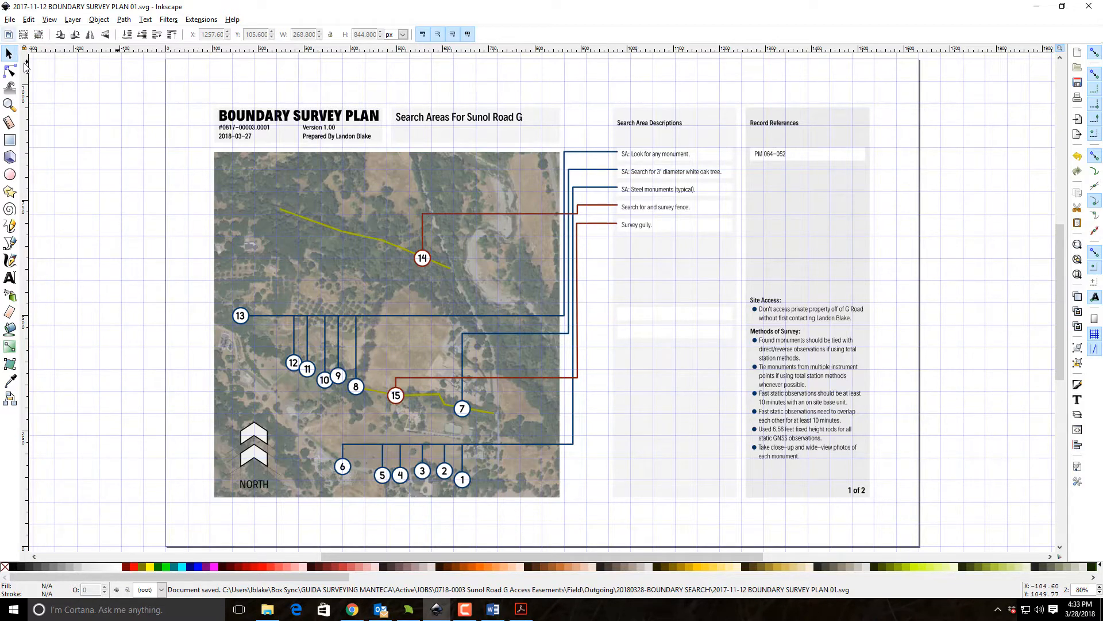
# Save the plan as a Portable Document Format file named "2017-11-12 BOUNDARY SURVEY PLAN 01" in the 20180328-BOUNDARY SEARCH folder, accepting the PDF options.
pyautogui.click(10, 19)
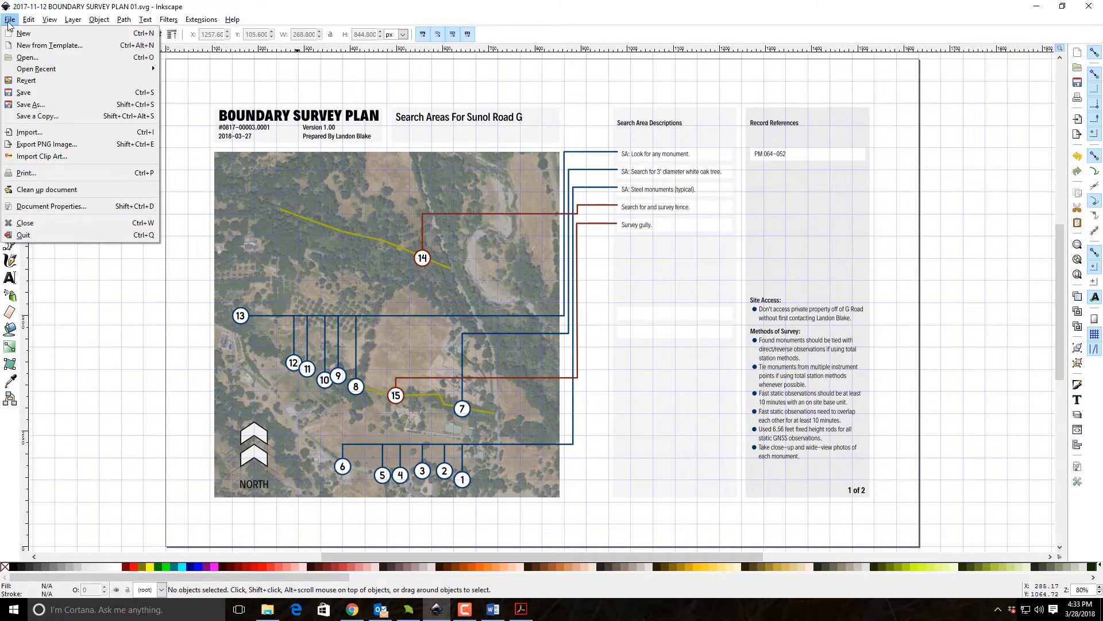
pyautogui.click(34, 108)
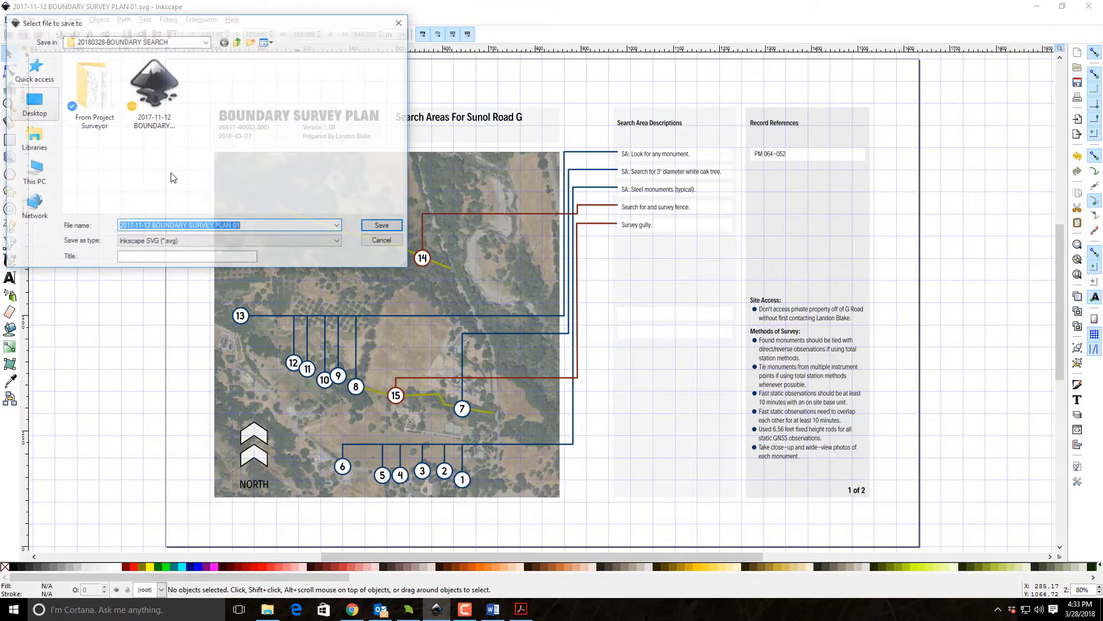
pyautogui.click(264, 242)
pyautogui.click(247, 283)
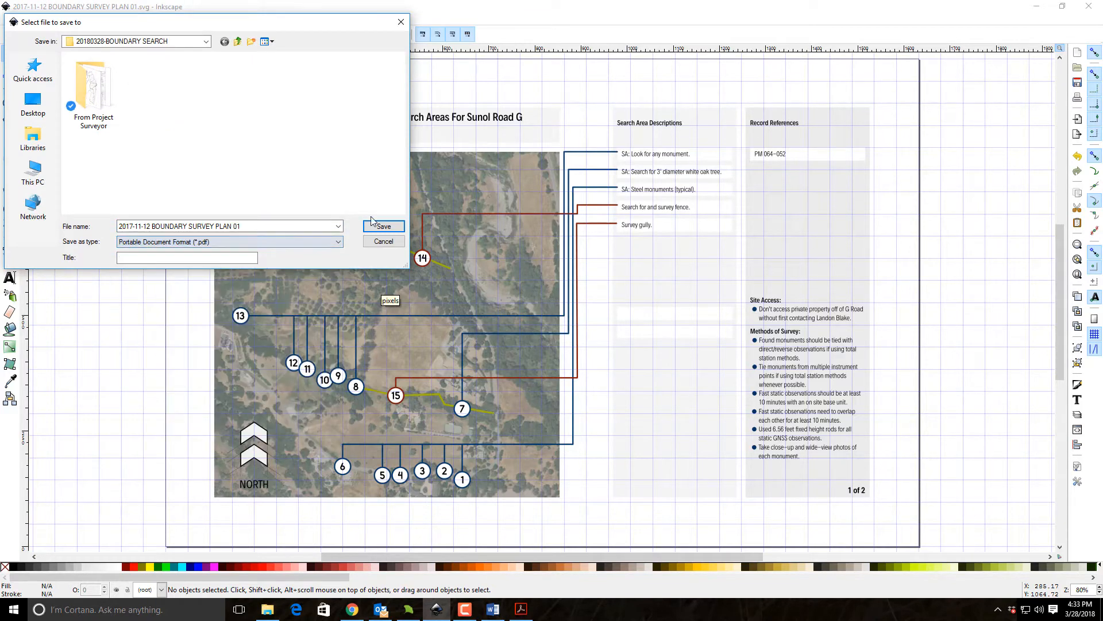
pyautogui.click(384, 227)
pyautogui.click(629, 398)
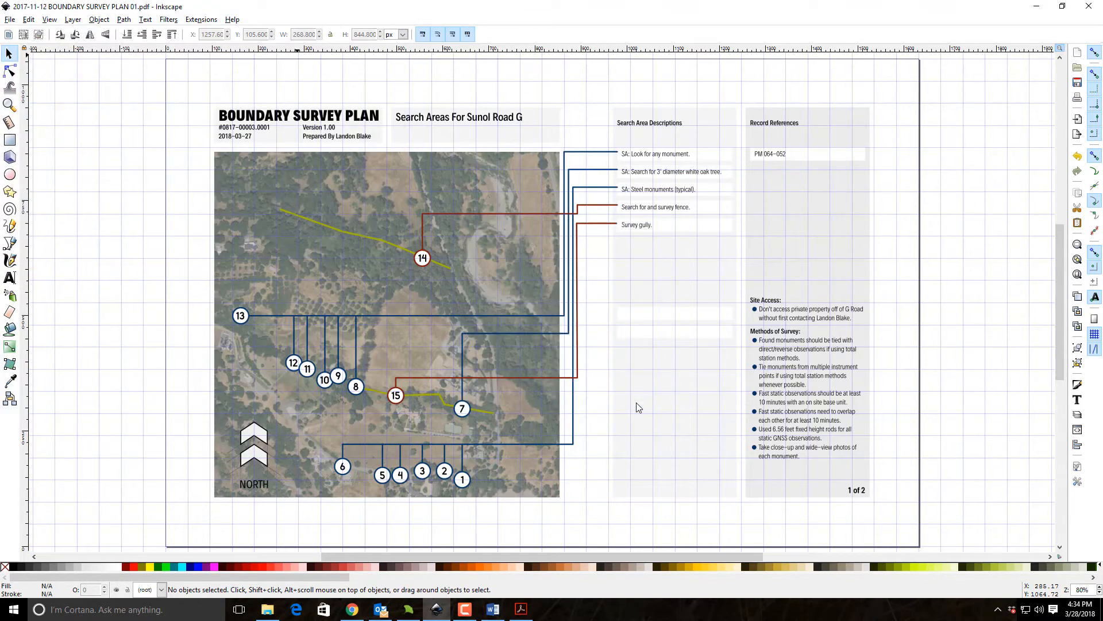